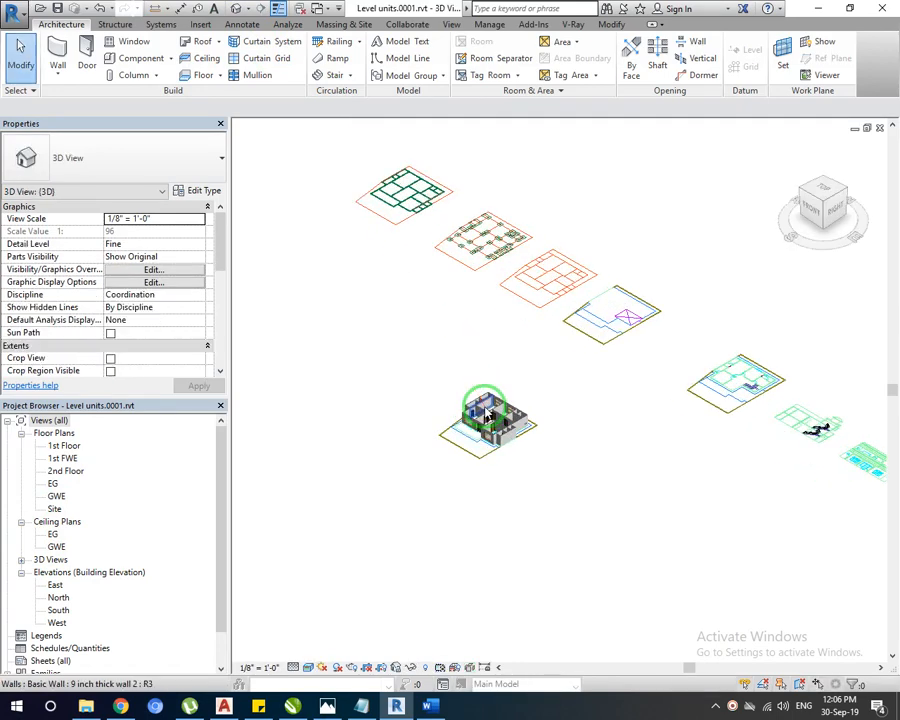
# Inspect the sill and head heights of the 2'X1'6" VIN window, viewing it from outside and inside the bath.
pyautogui.scroll(10, 487, 412)
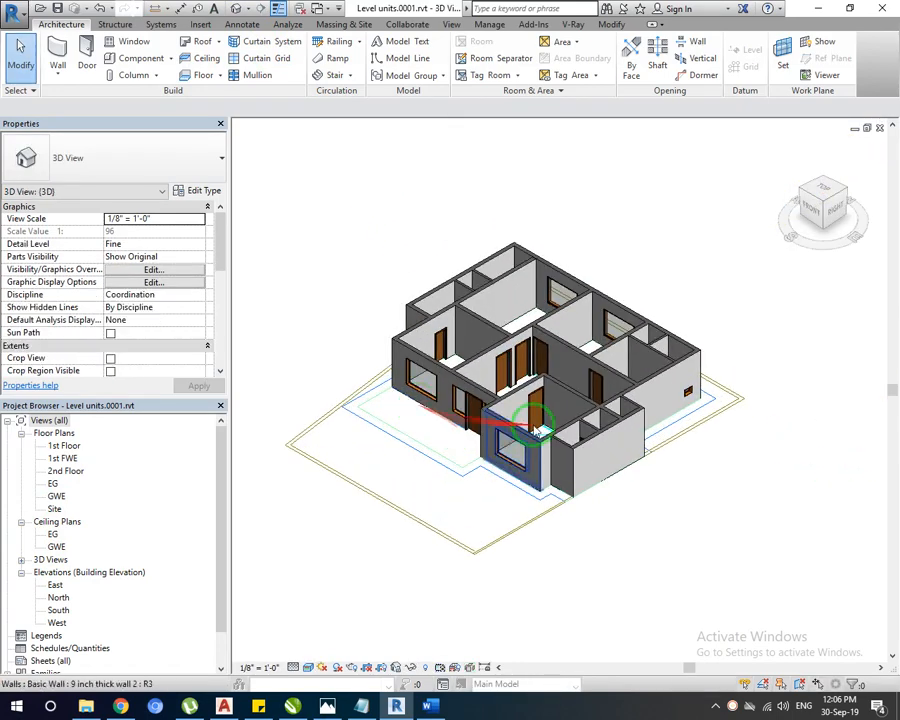
pyautogui.scroll(5, 764, 383)
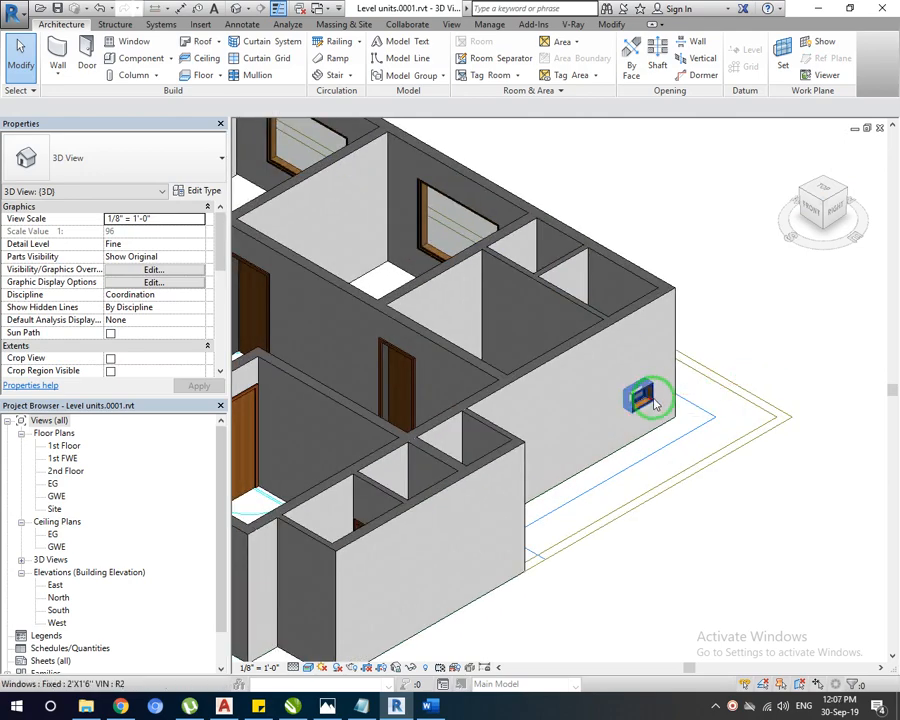
pyautogui.click(655, 404)
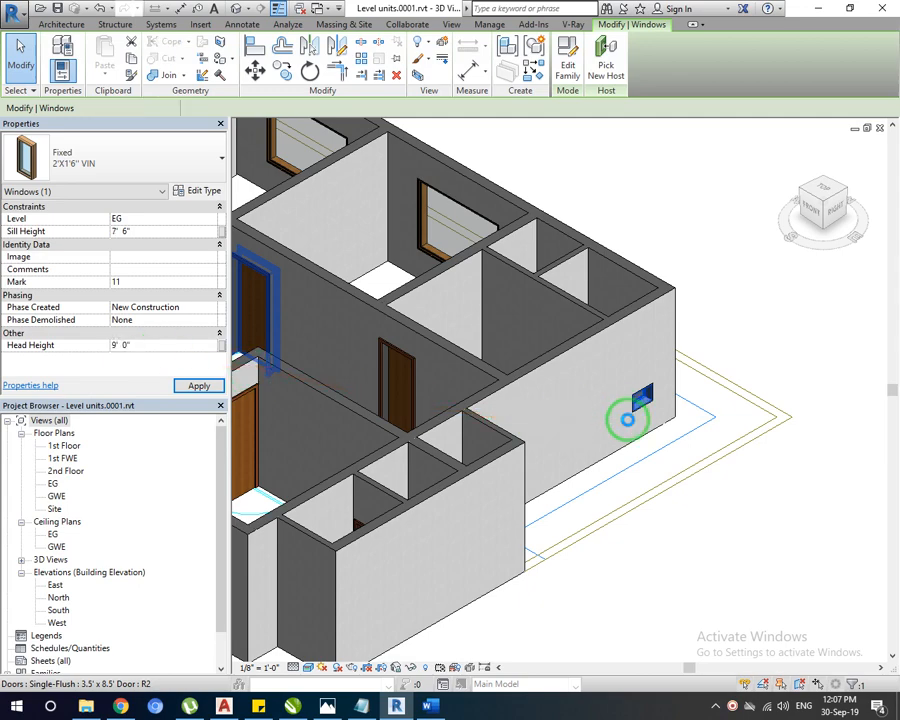
pyautogui.scroll(-1, 628, 422)
pyautogui.scroll(2, 648, 377)
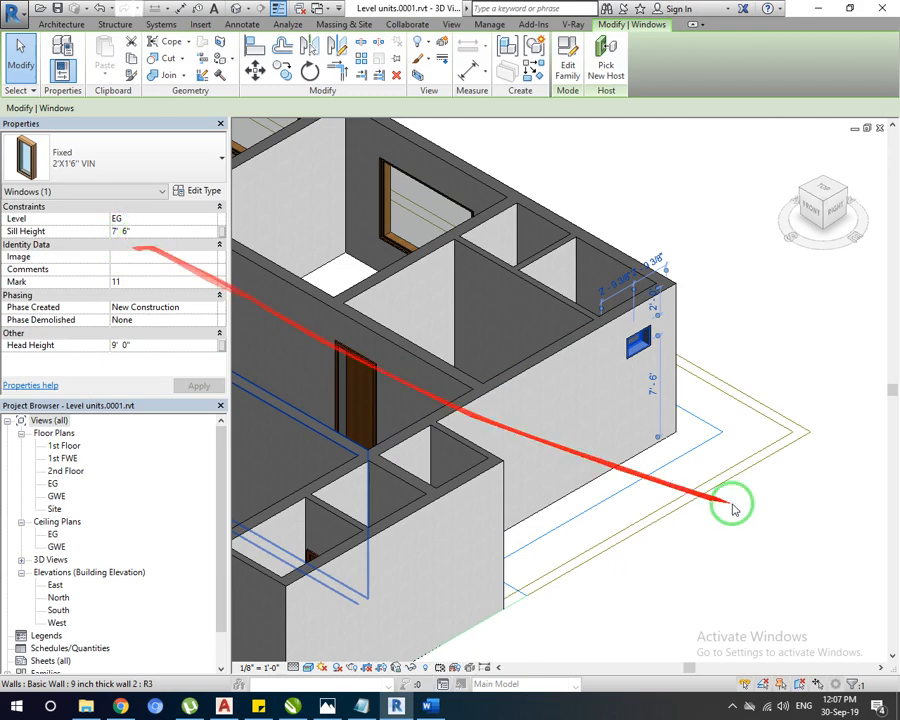
pyautogui.scroll(-5, 731, 503)
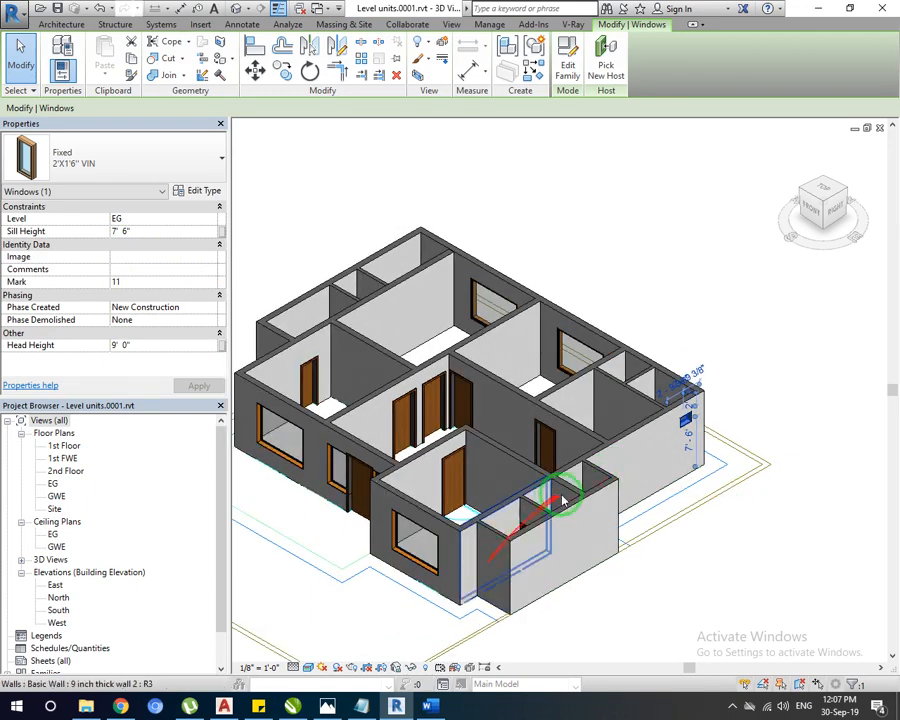
pyautogui.moveTo(336, 544); pyautogui.dragTo(403, 577, button='middle')
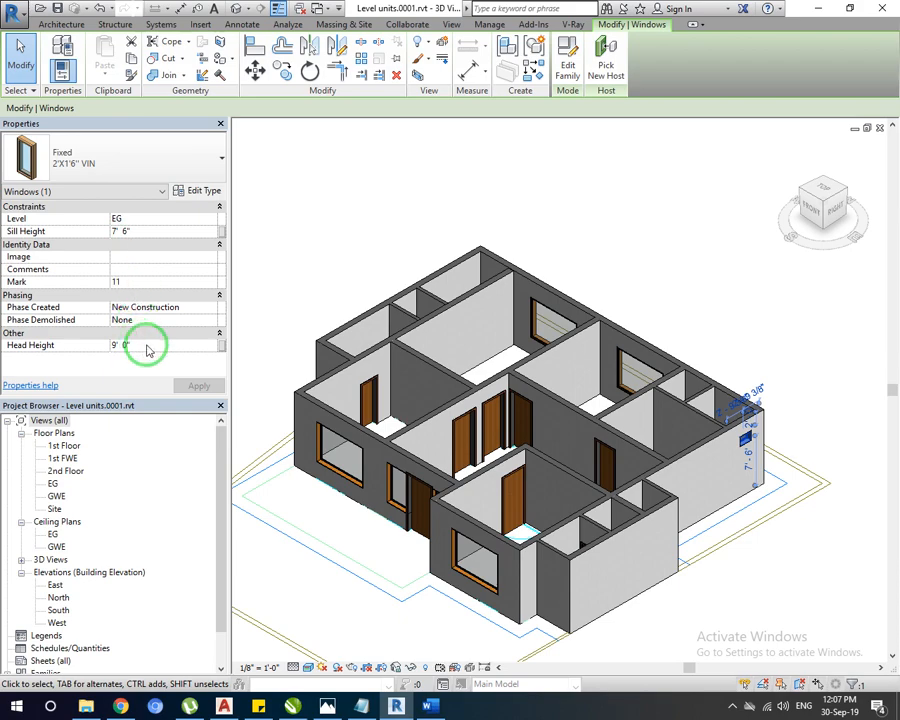
pyautogui.click(803, 192)
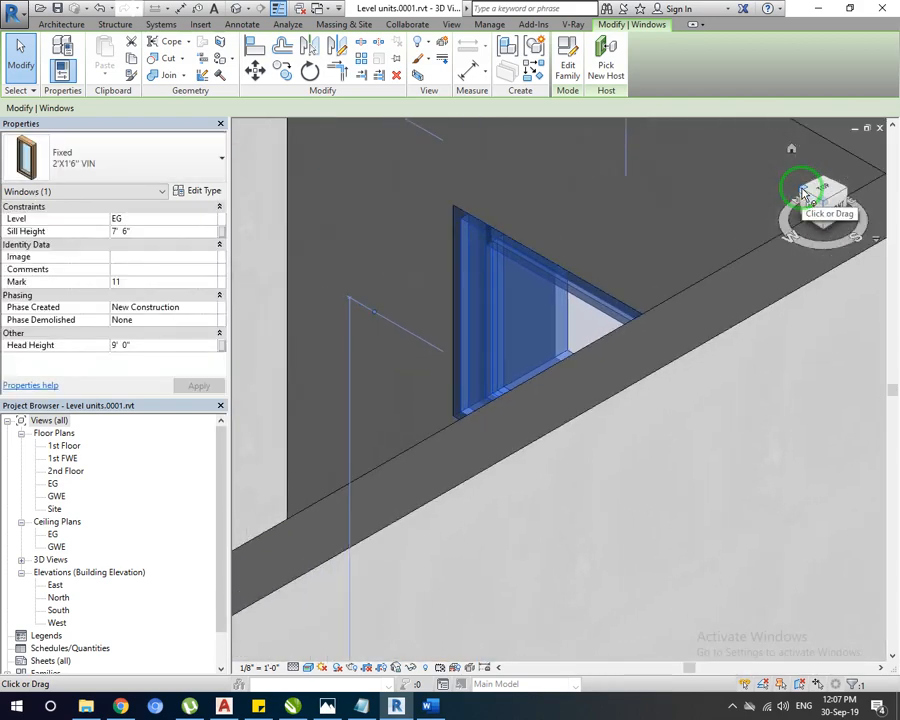
pyautogui.scroll(-6, 553, 390)
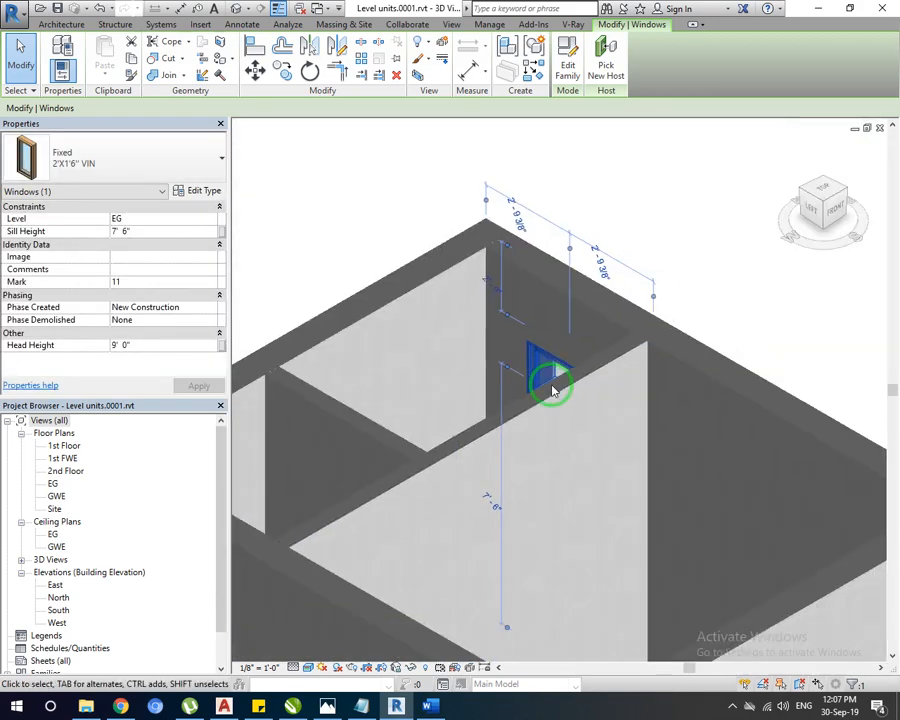
pyautogui.scroll(-8, 553, 390)
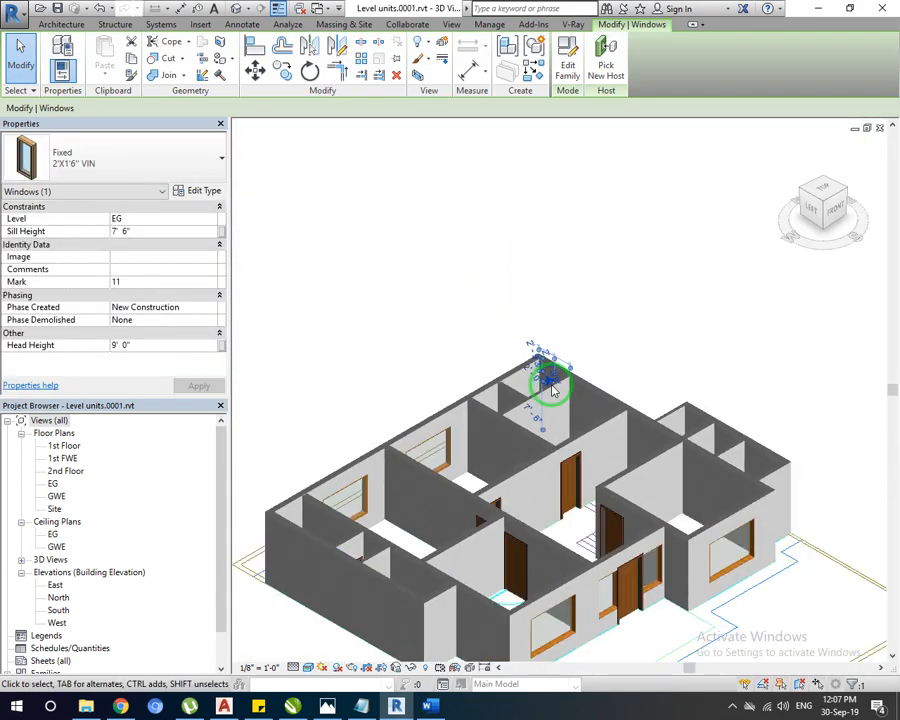
pyautogui.click(668, 288)
pyautogui.moveTo(614, 440); pyautogui.dragTo(622, 335, button='middle')
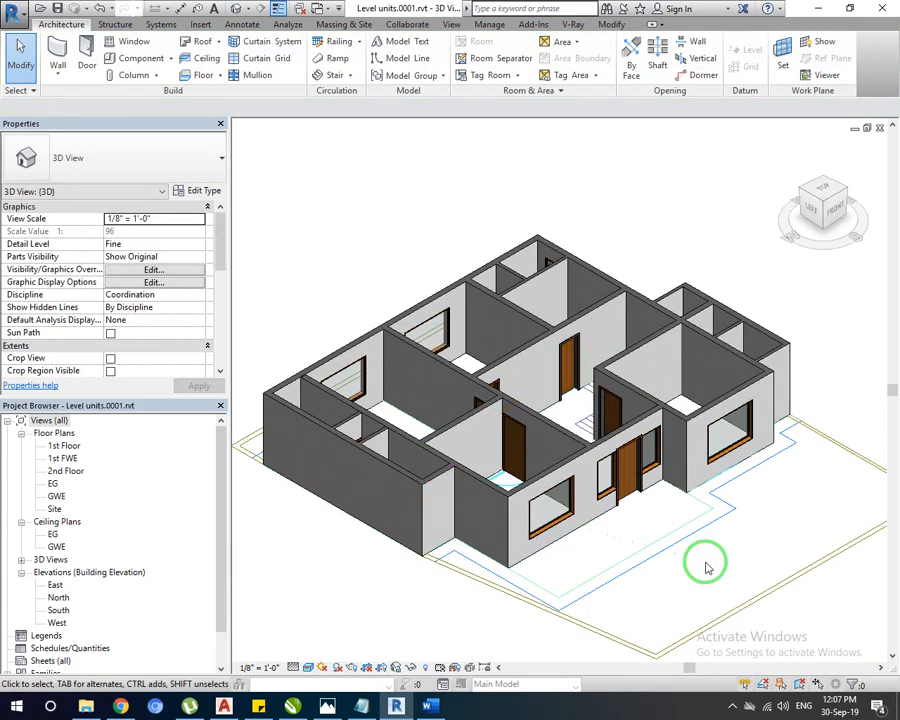
# Delete the front entrance door and the two narrow windows flanking it.
pyautogui.scroll(5, 705, 567)
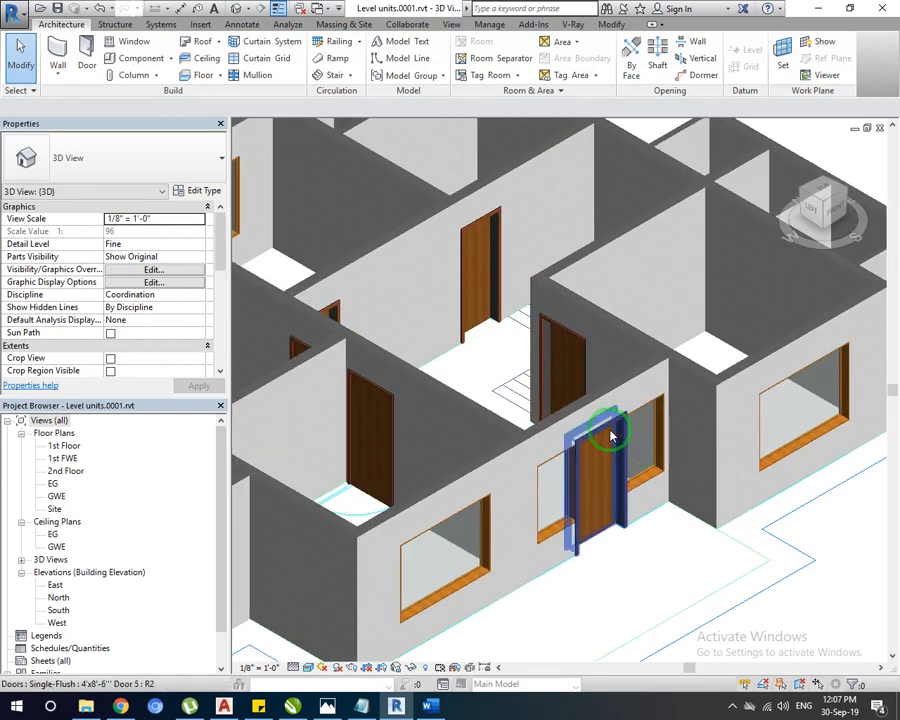
pyautogui.click(612, 435)
pyautogui.press('Delete')
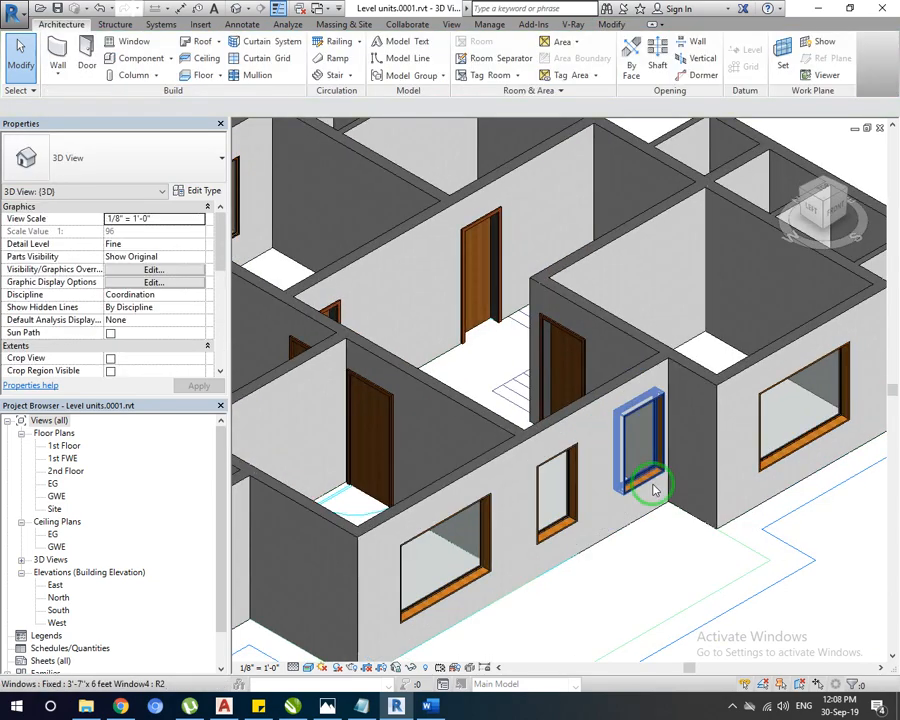
pyautogui.moveTo(655, 490); pyautogui.dragTo(634, 453)
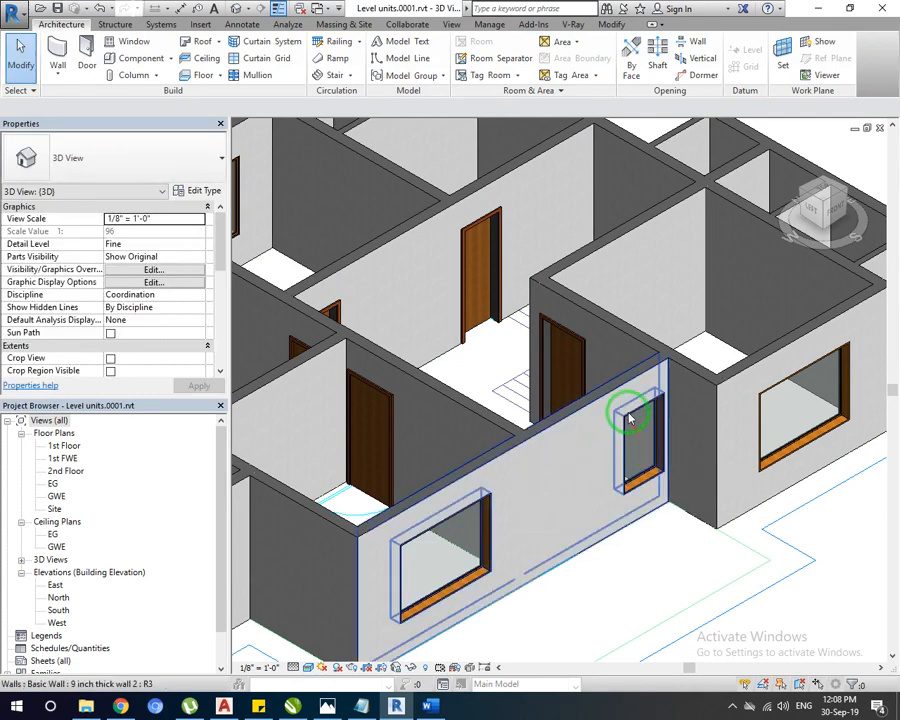
pyautogui.click(628, 418)
pyautogui.press('Escape')
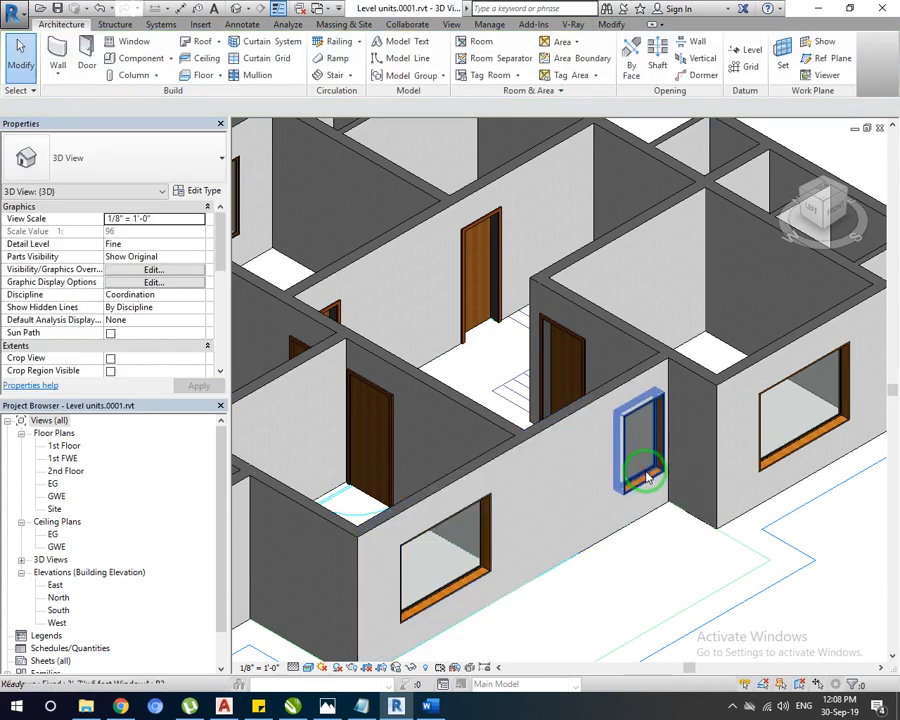
pyautogui.click(650, 480)
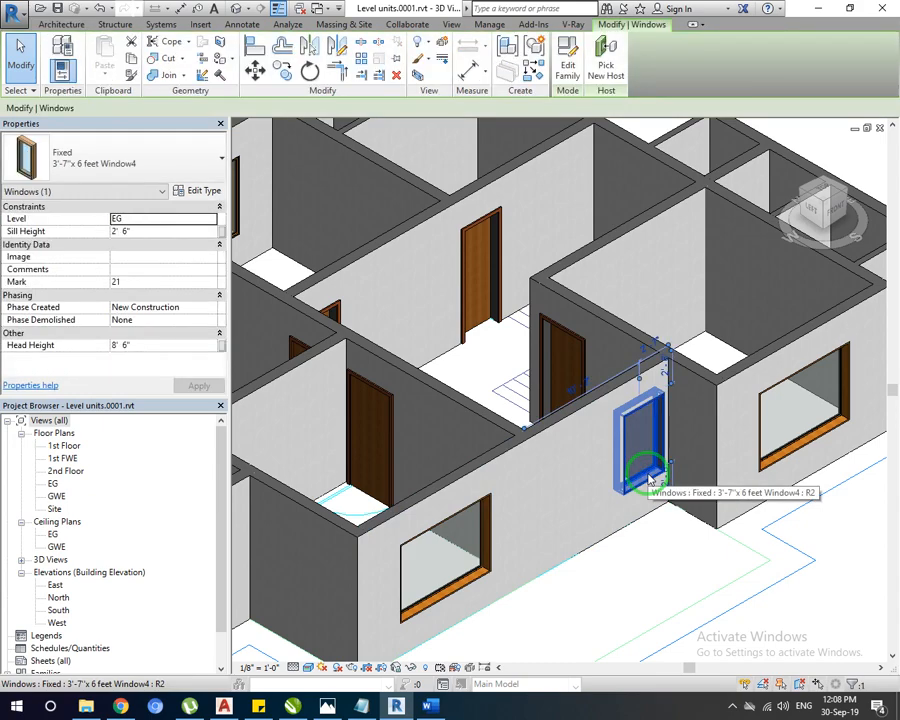
pyautogui.press('Delete')
pyautogui.scroll(2, 640, 474)
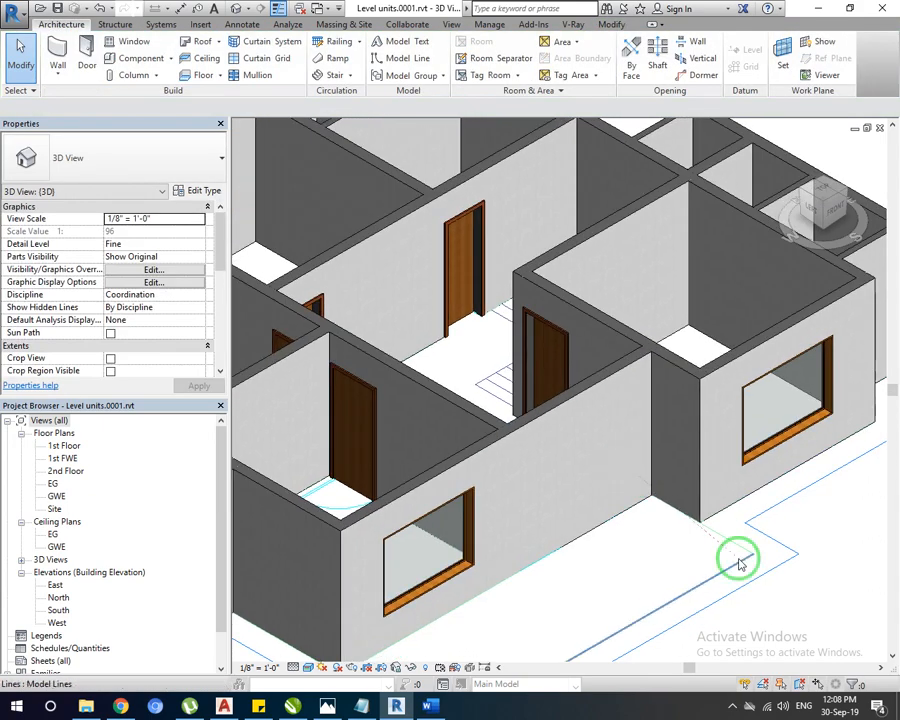
pyautogui.moveTo(740, 565); pyautogui.dragTo(561, 575, button='middle')
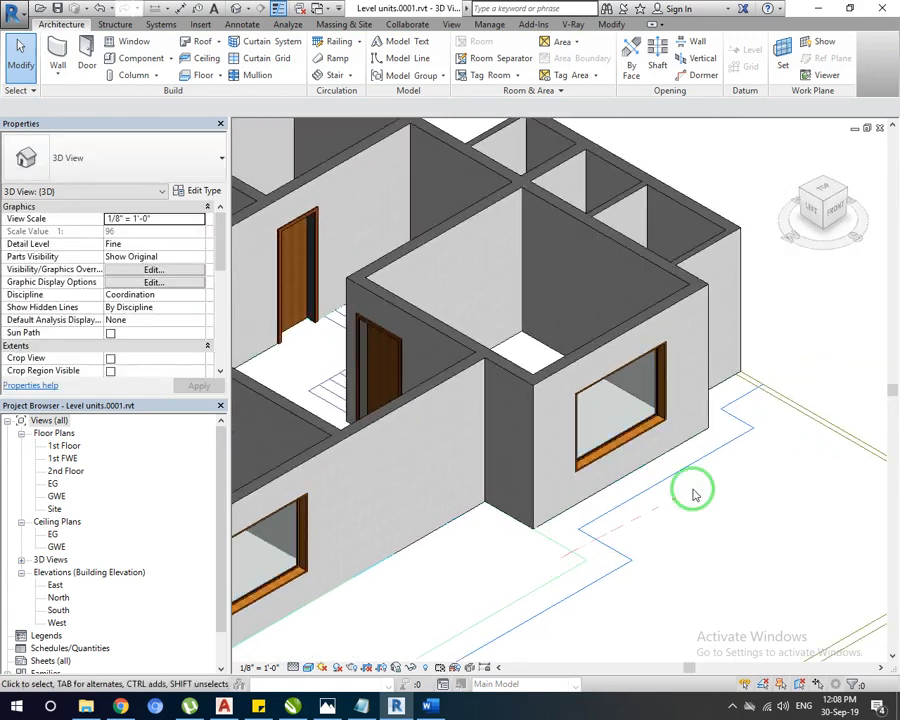
pyautogui.moveTo(695, 493); pyautogui.dragTo(713, 511, button='middle')
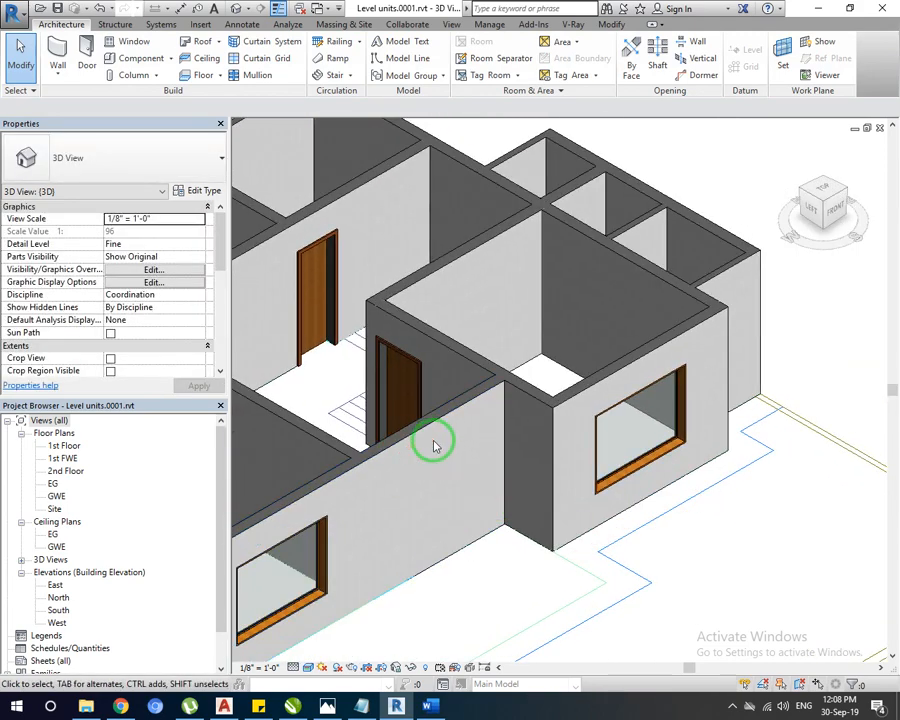
pyautogui.moveTo(442, 422); pyautogui.dragTo(579, 434, button='middle')
pyautogui.scroll(-2, 581, 440)
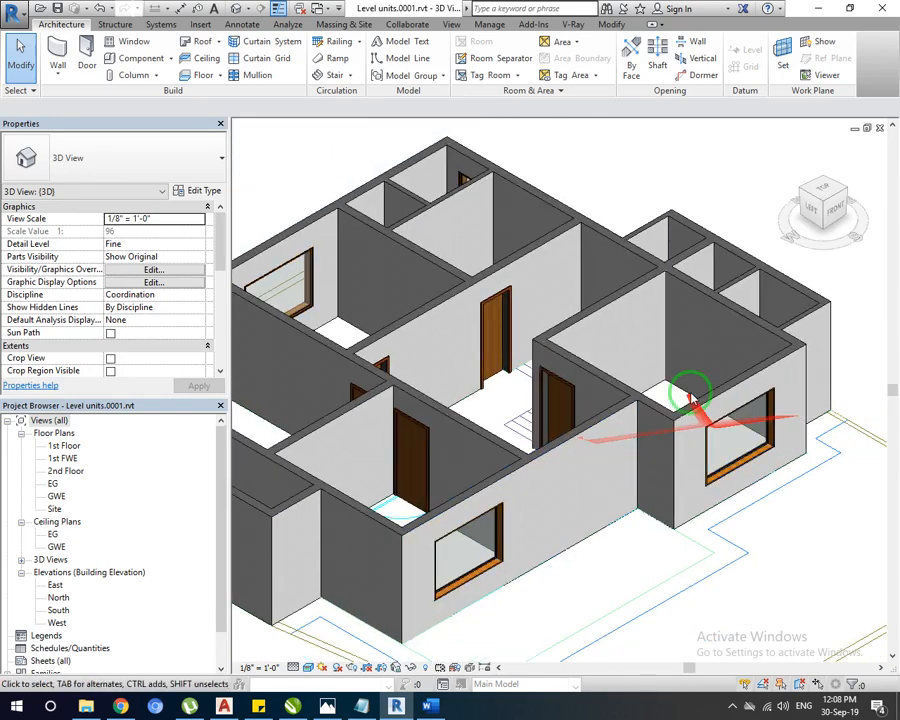
pyautogui.scroll(-2, 660, 556)
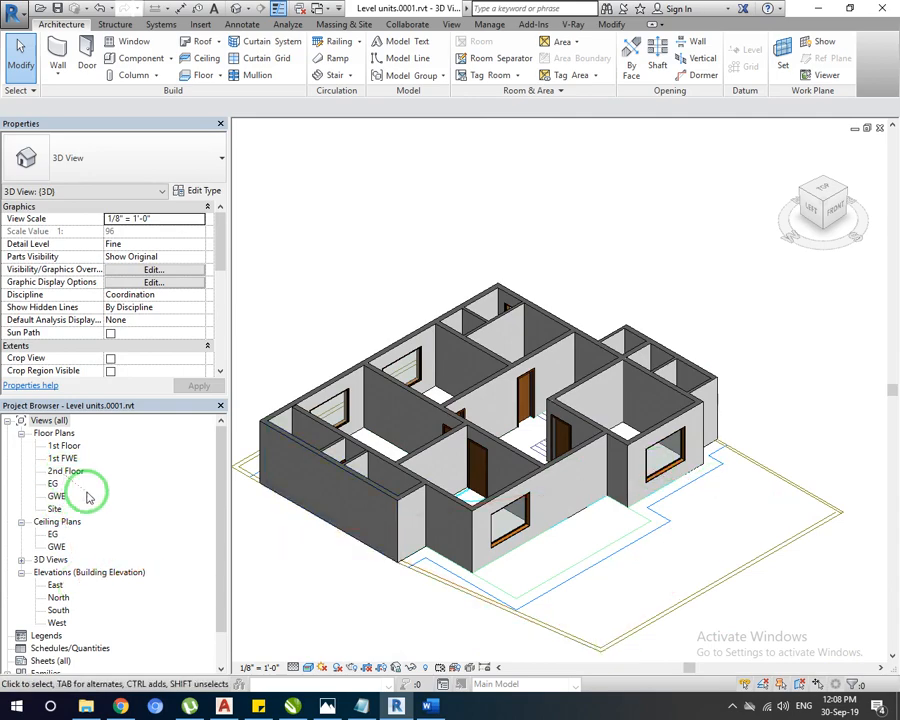
# Open the EG floor plan and set up a new 7' bondry wall with an unconnected height of 7'.
pyautogui.doubleClick(54, 486)
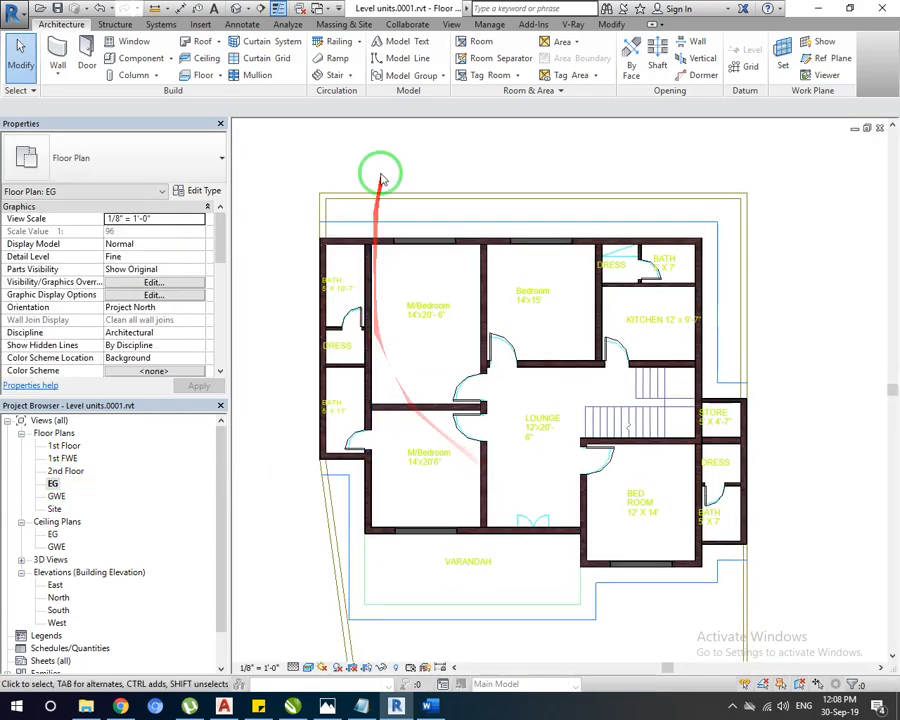
pyautogui.scroll(3, 296, 172)
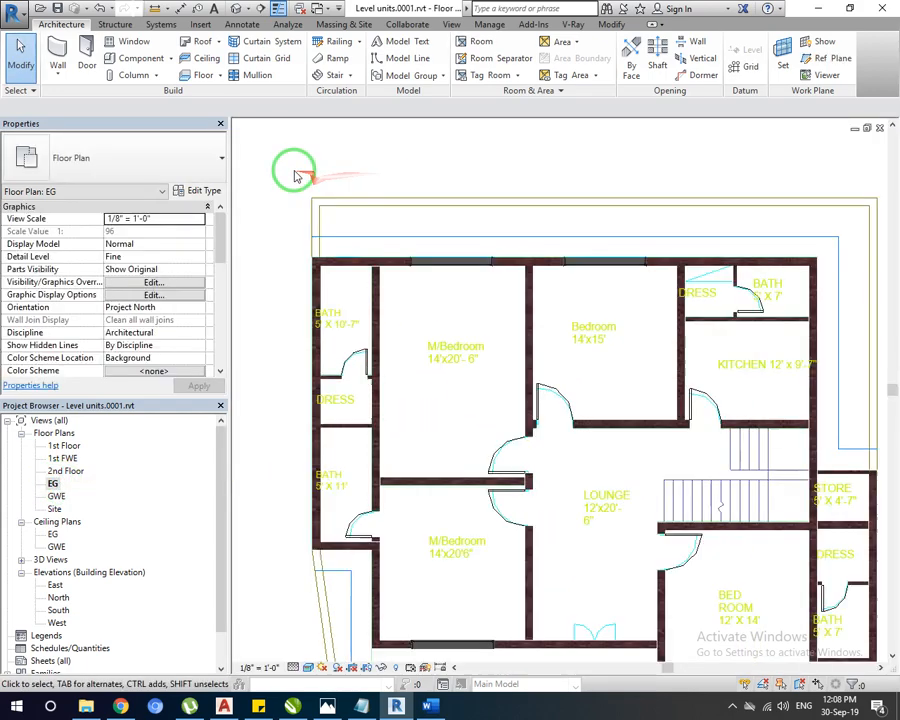
pyautogui.click(57, 47)
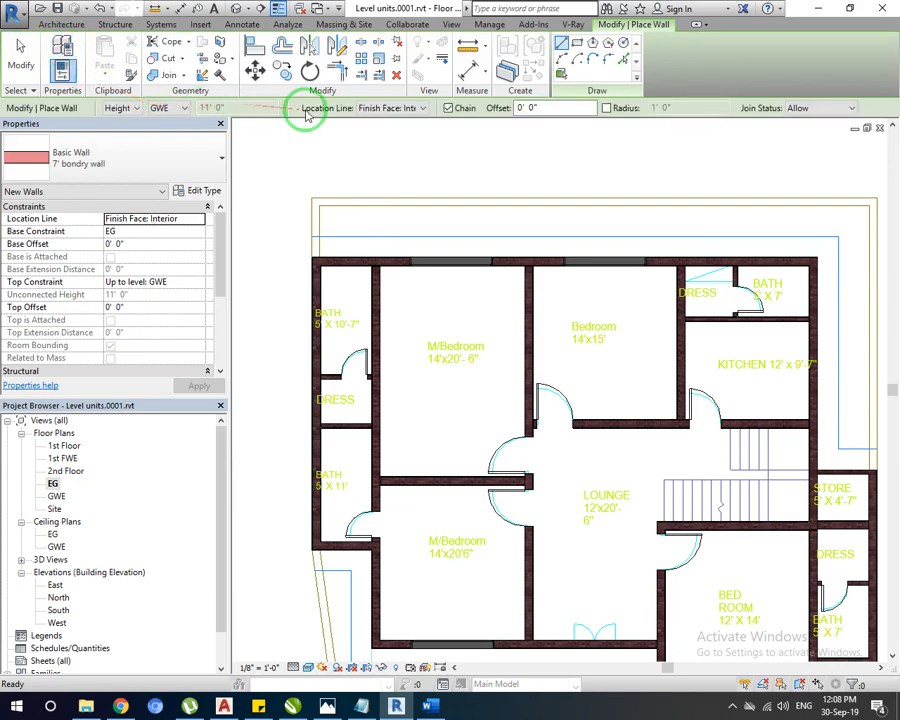
pyautogui.click(168, 110)
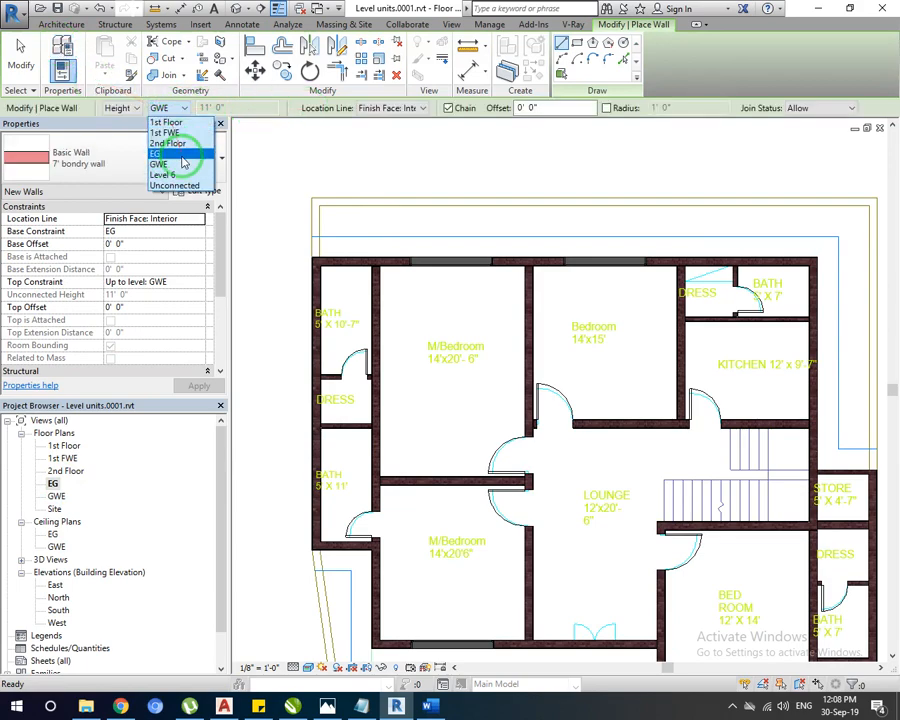
pyautogui.click(186, 185)
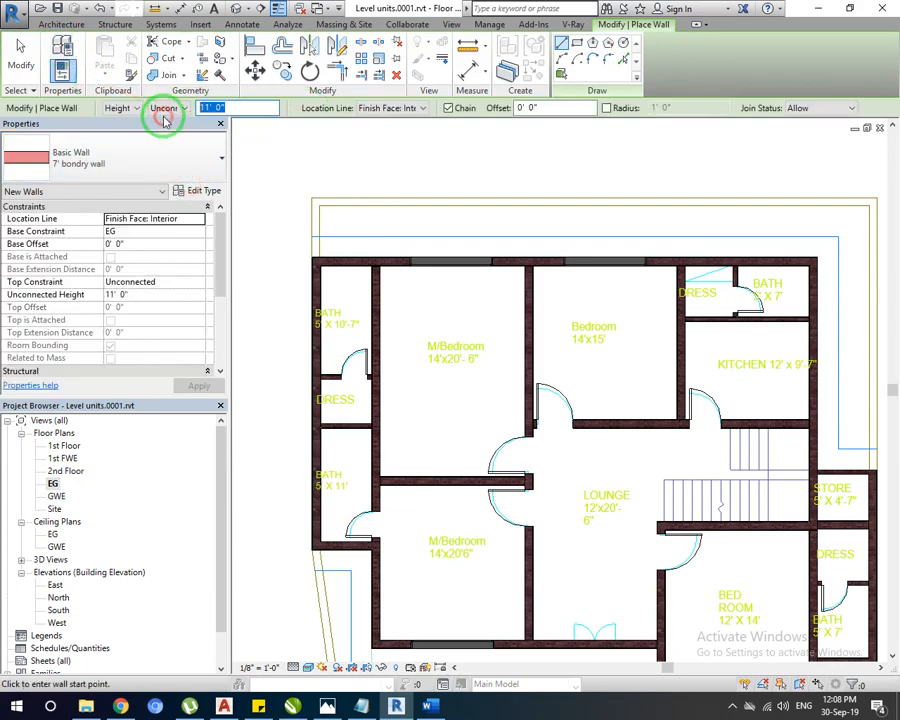
pyautogui.write('7')
pyautogui.press('Return')
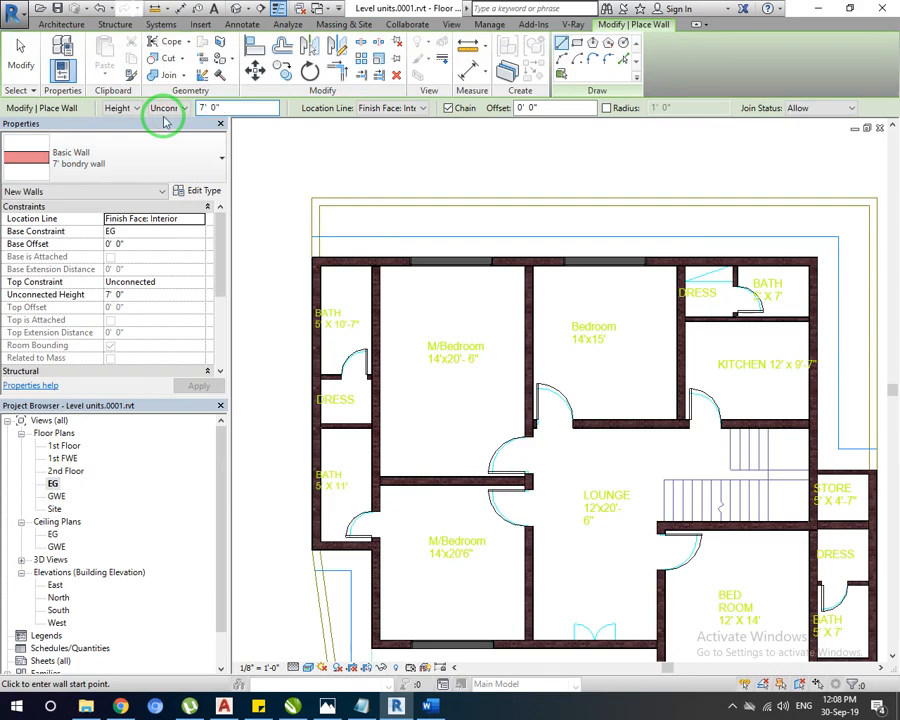
# Draw the bondry wall along the plot's inner boundary from the upper-left bath corner to the store corner, with 5', about 53' and 25' 6" segments.
pyautogui.scroll(2, 312, 266)
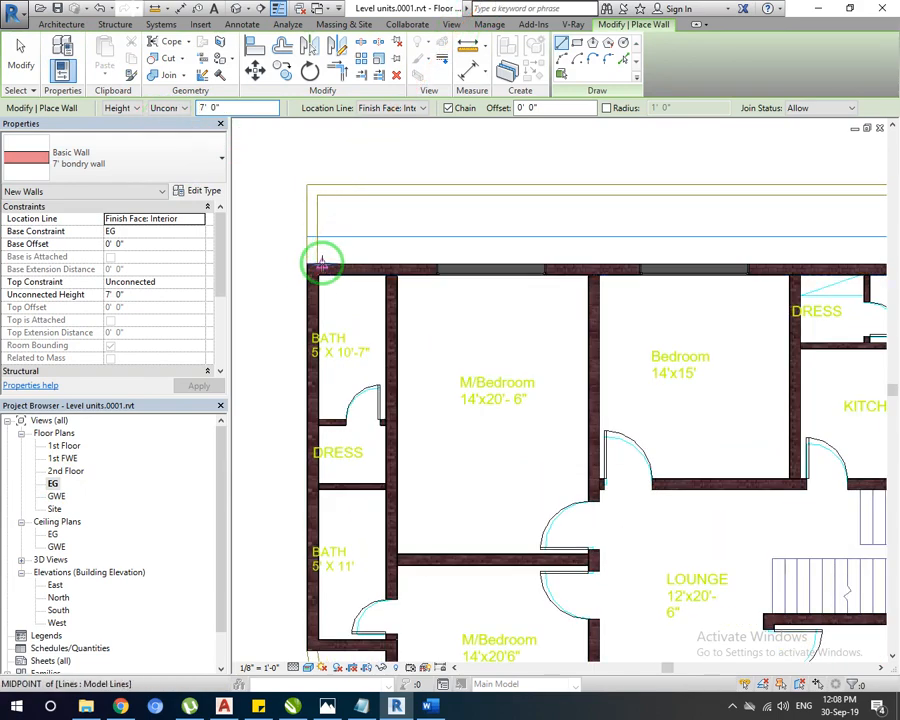
pyautogui.click(316, 264)
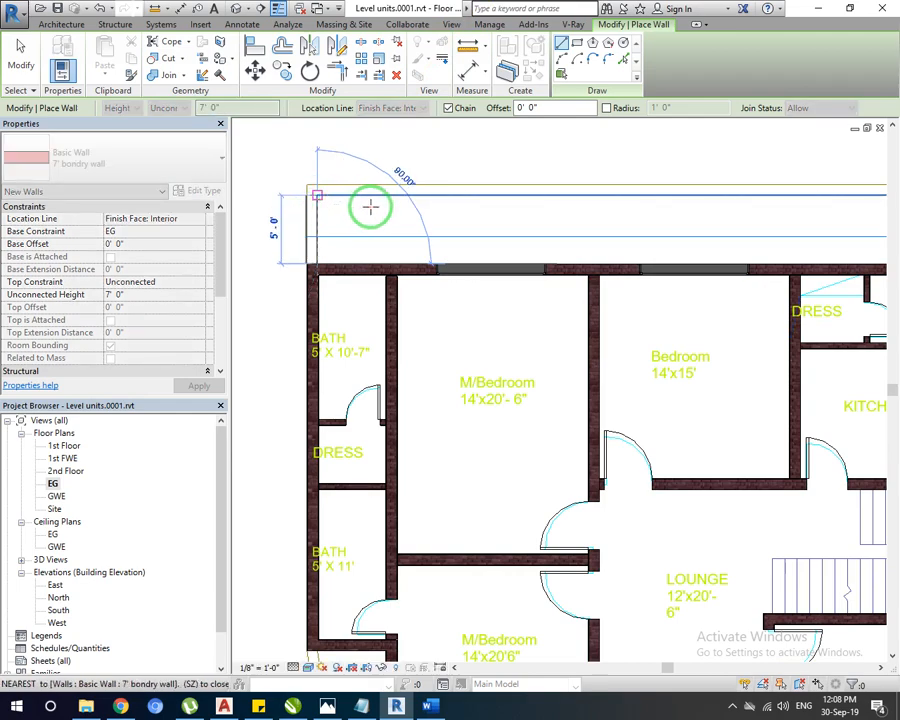
pyautogui.scroll(-3, 370, 207)
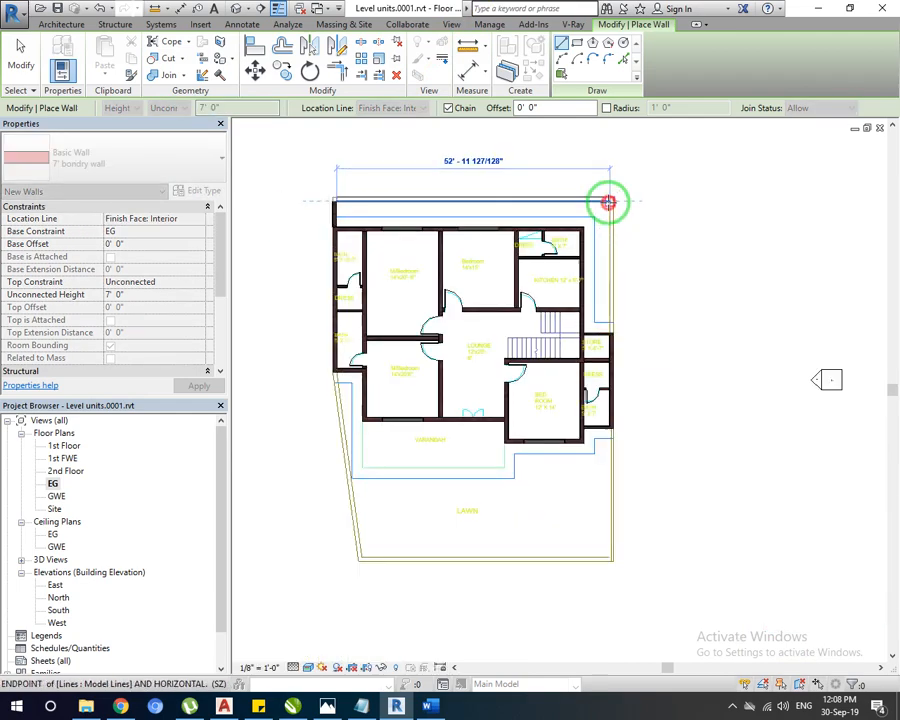
pyautogui.click(608, 203)
pyautogui.scroll(5, 607, 307)
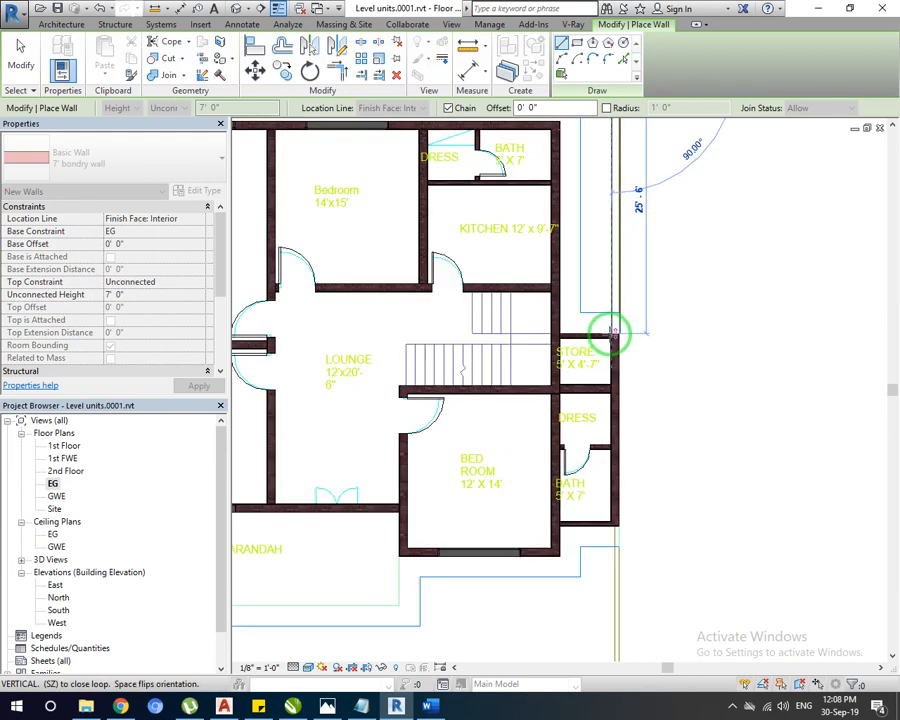
pyautogui.click(609, 333)
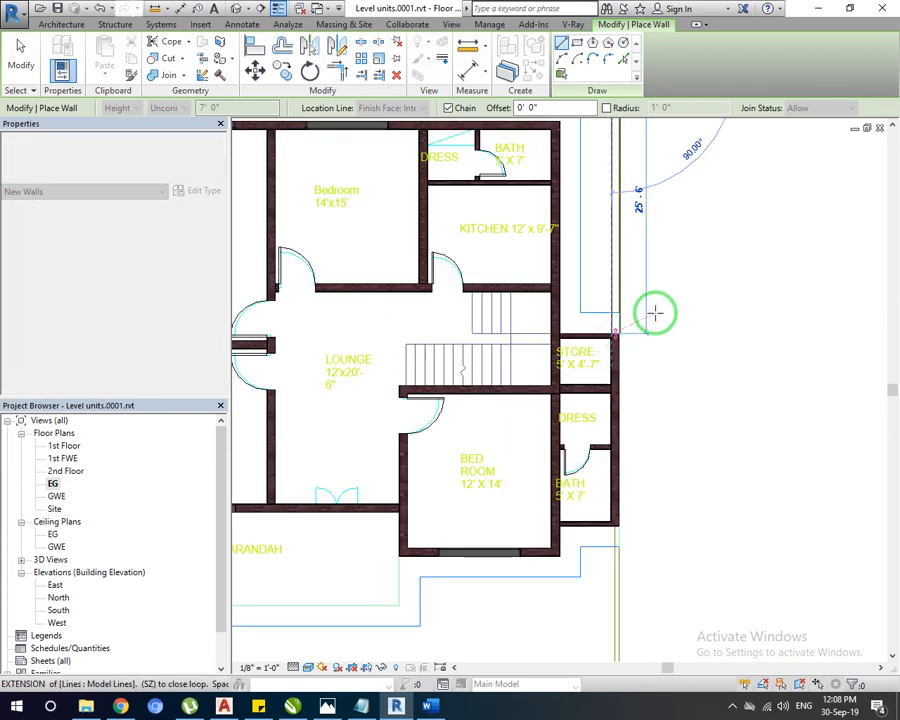
pyautogui.rightClick(630, 321)
pyautogui.click(692, 322)
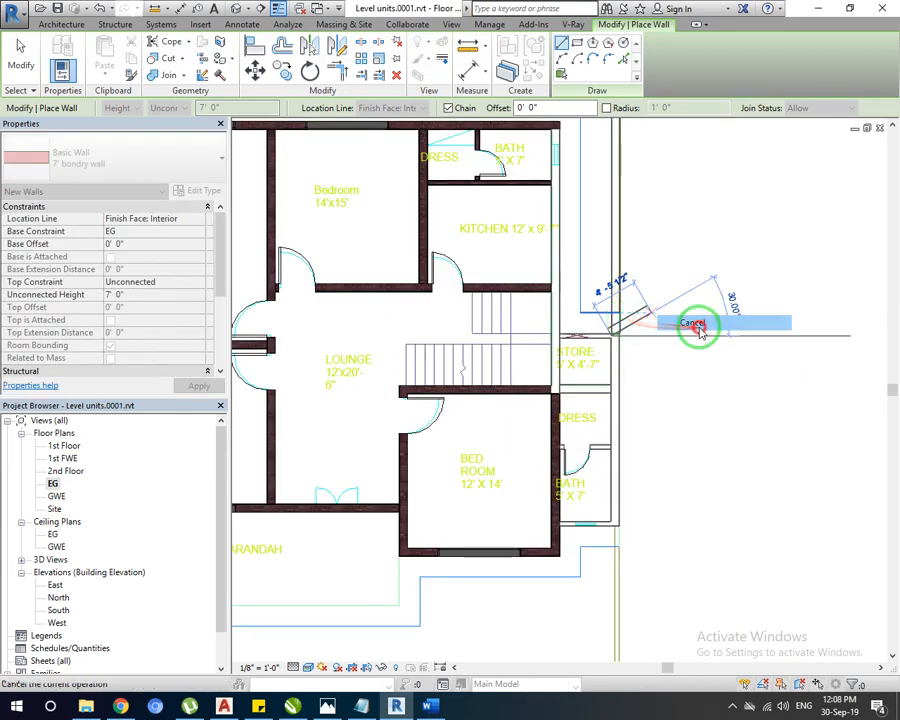
pyautogui.moveTo(632, 336); pyautogui.dragTo(630, 236, button='middle')
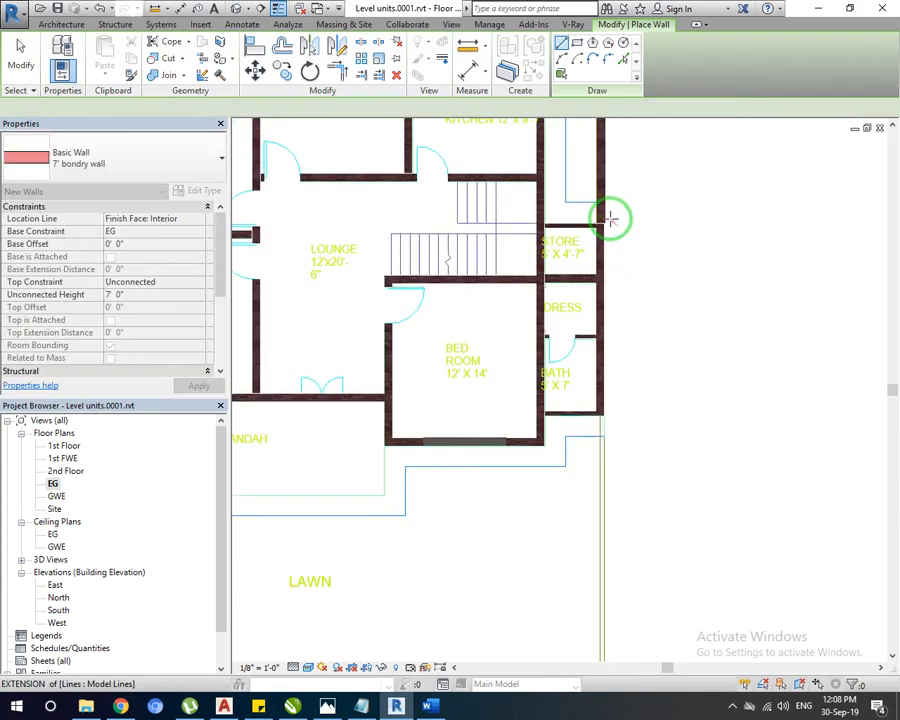
pyautogui.scroll(6, 607, 218)
pyautogui.scroll(4, 607, 226)
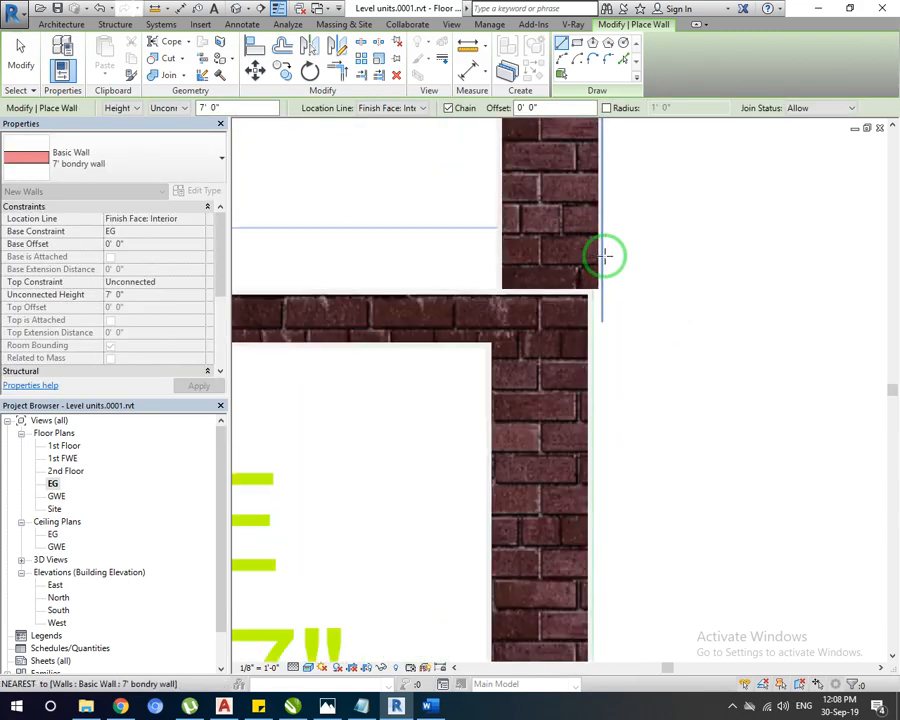
pyautogui.press('Escape')
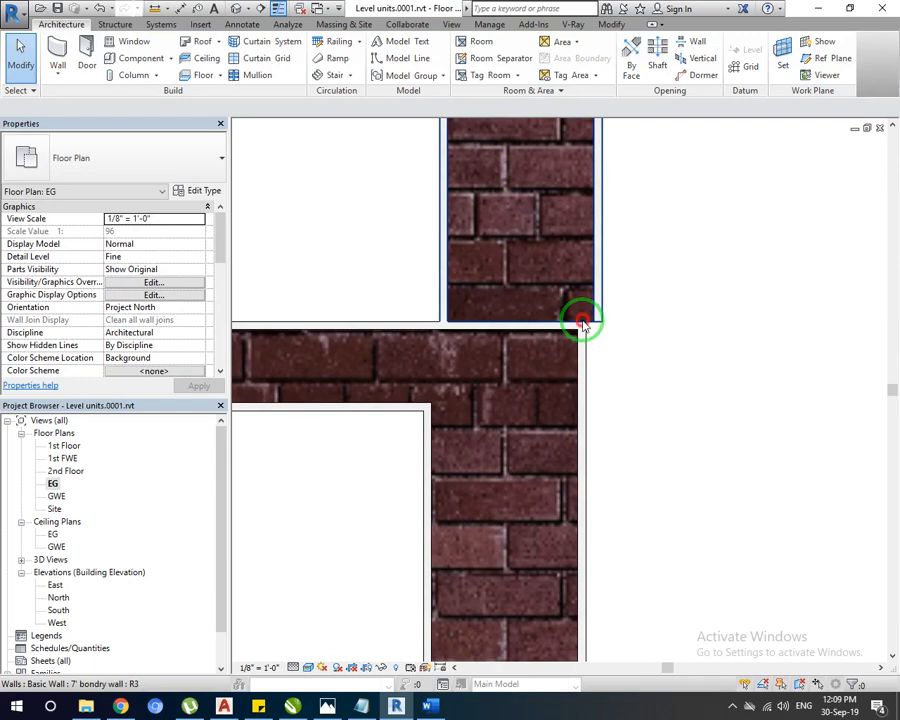
# Delete the bondry wall segment beside the kitchen that runs down to the store corner.
pyautogui.click(582, 322)
pyautogui.scroll(-8, 614, 336)
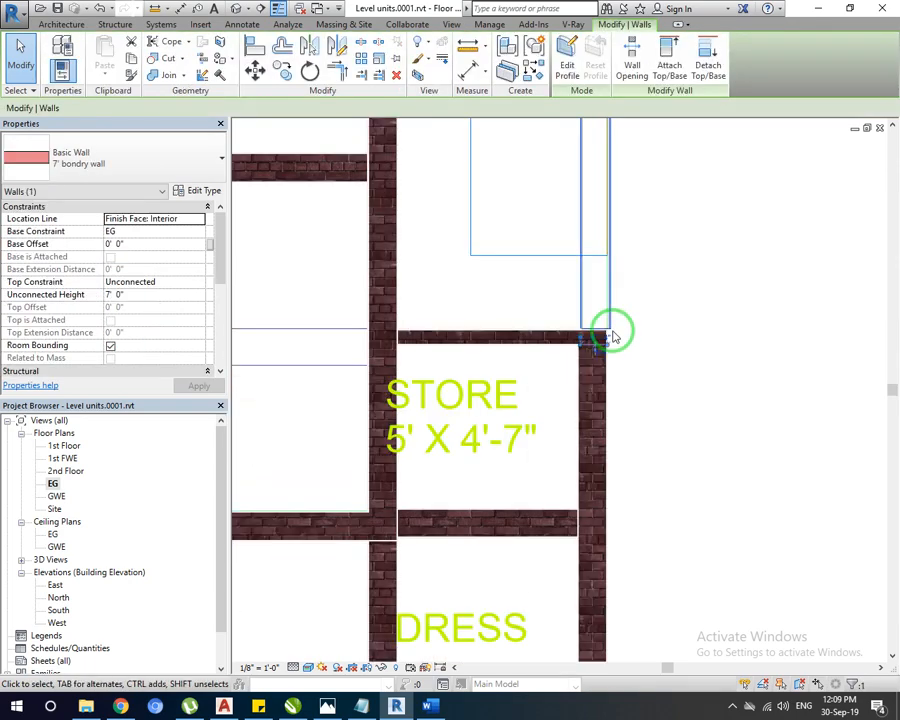
pyautogui.press('Delete')
# Draw a 7' bondry wall about 26' 3" long on the outer boundary line, from the plot's upper-right corner down to the store's outer corner.
pyautogui.moveTo(637, 263); pyautogui.dragTo(569, 461, button='middle')
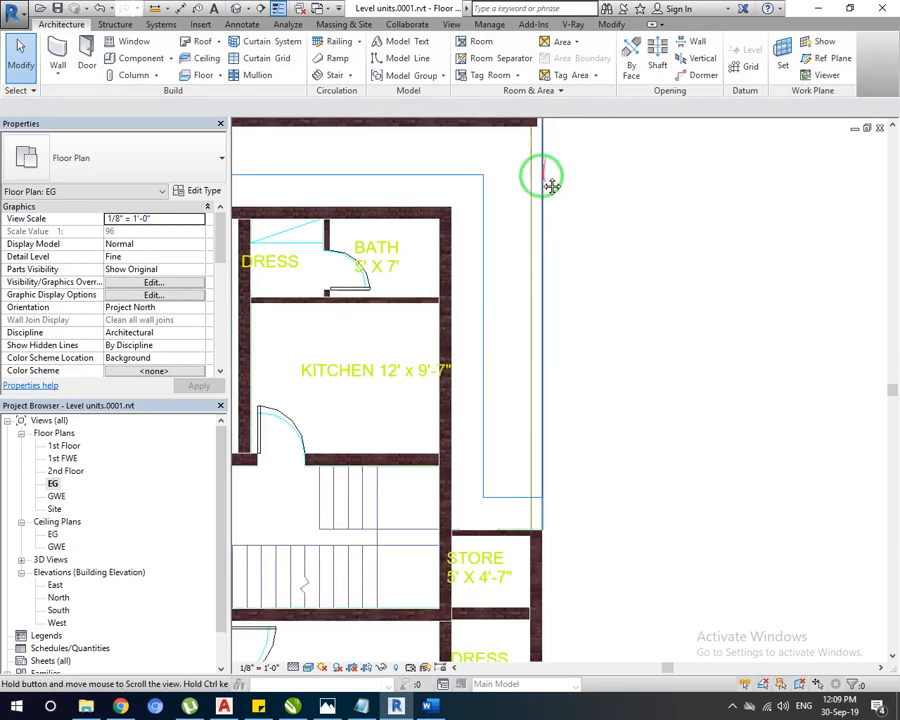
pyautogui.scroll(5, 538, 207)
pyautogui.click(511, 181)
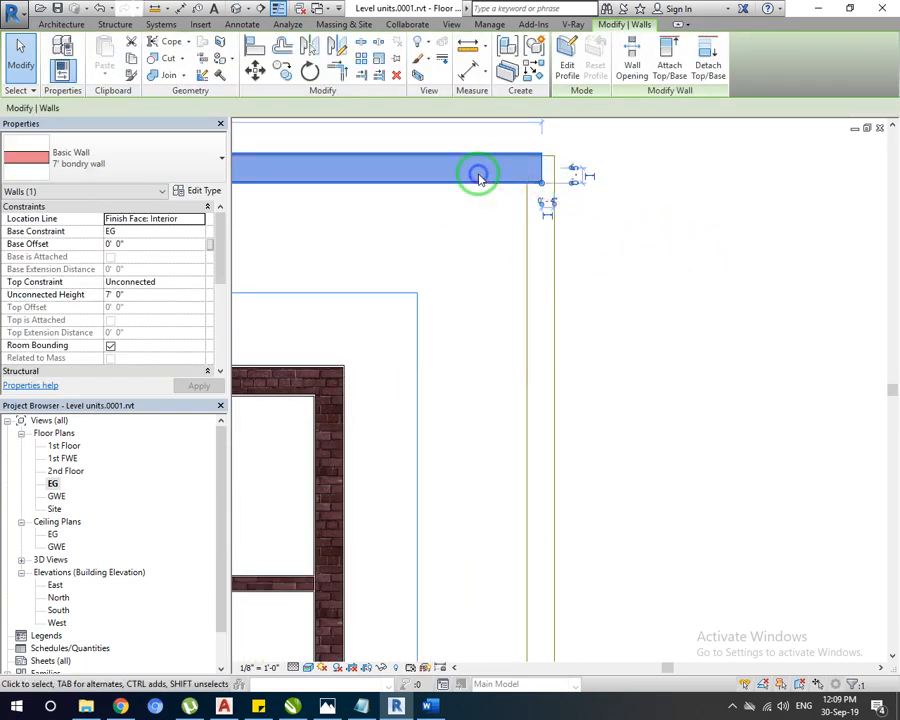
pyautogui.rightClick(478, 177)
pyautogui.click(554, 320)
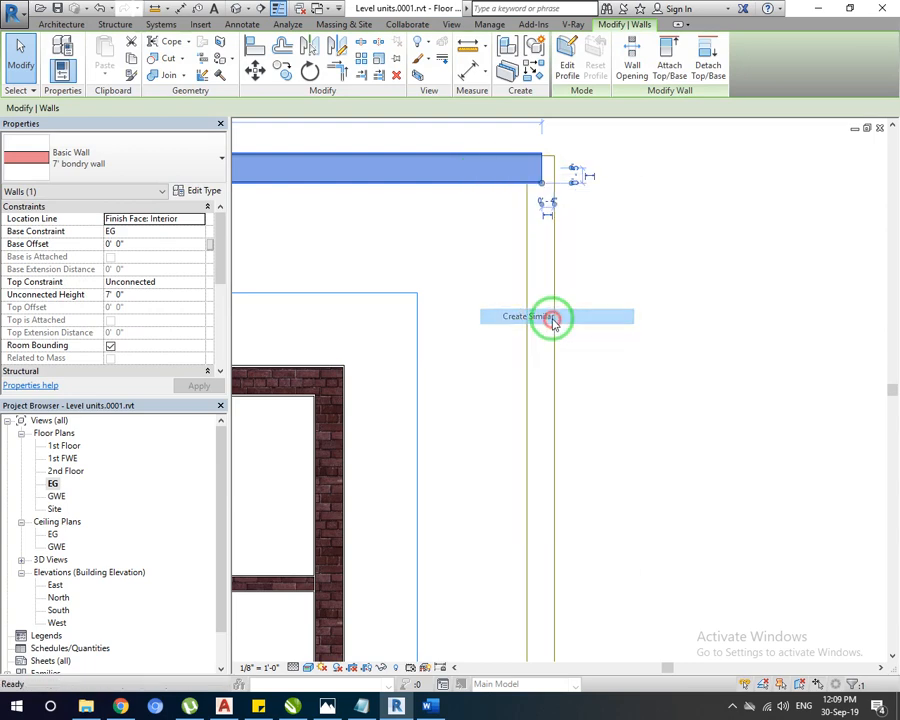
pyautogui.click(552, 155)
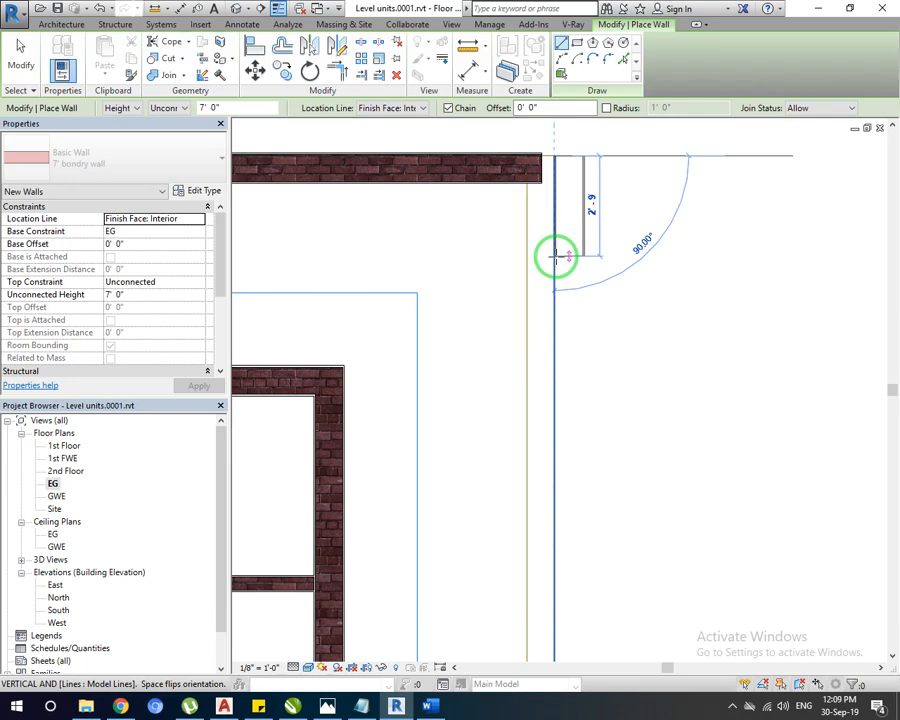
pyautogui.scroll(-6, 556, 256)
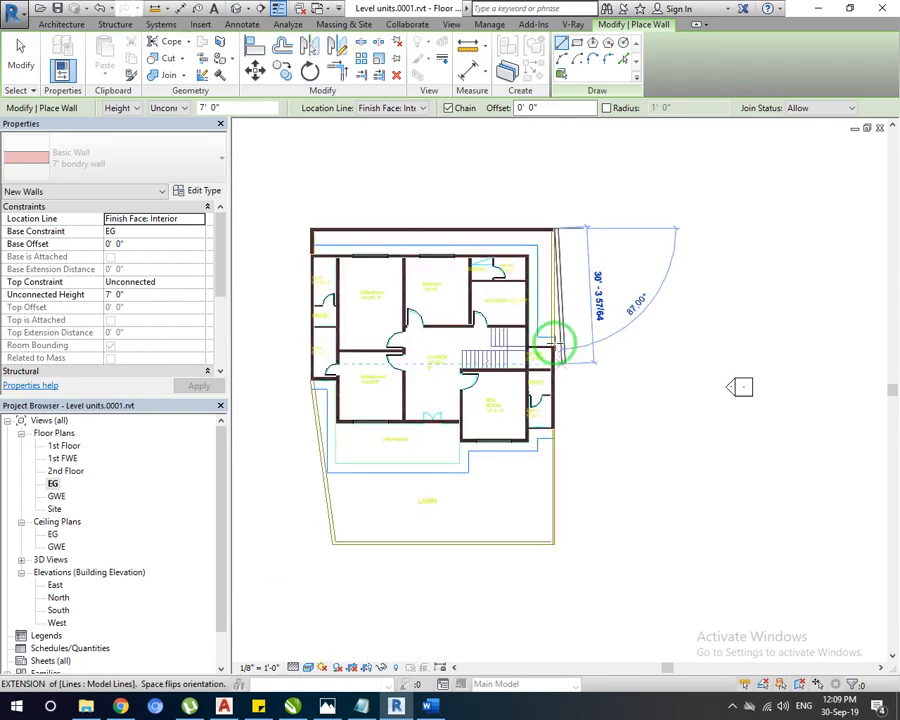
pyautogui.scroll(8, 556, 345)
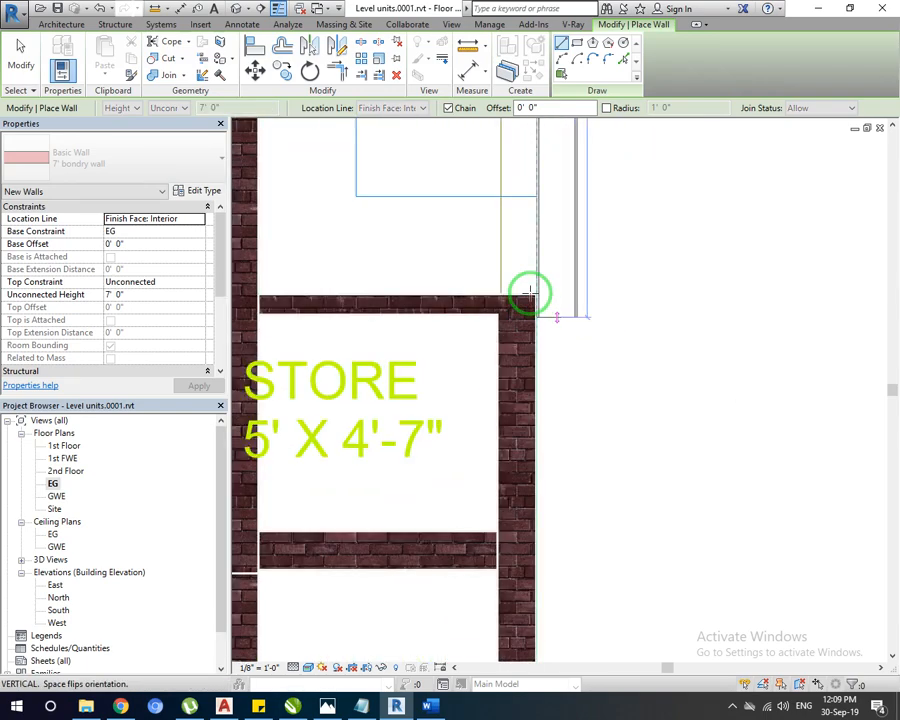
pyautogui.scroll(5, 528, 292)
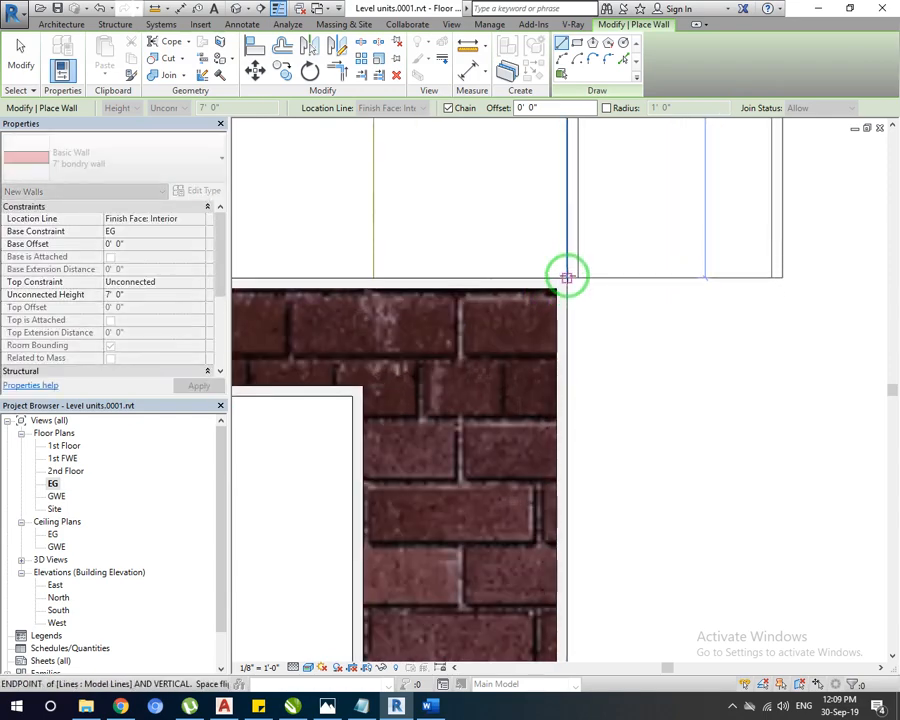
pyautogui.click(566, 276)
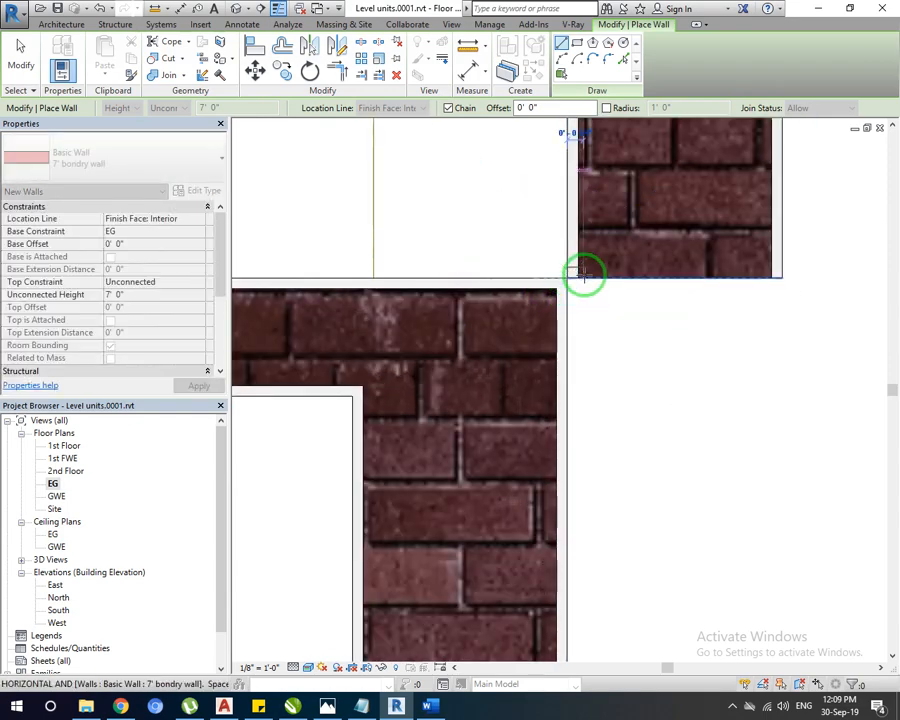
pyautogui.press('Escape')
pyautogui.press('Escape')
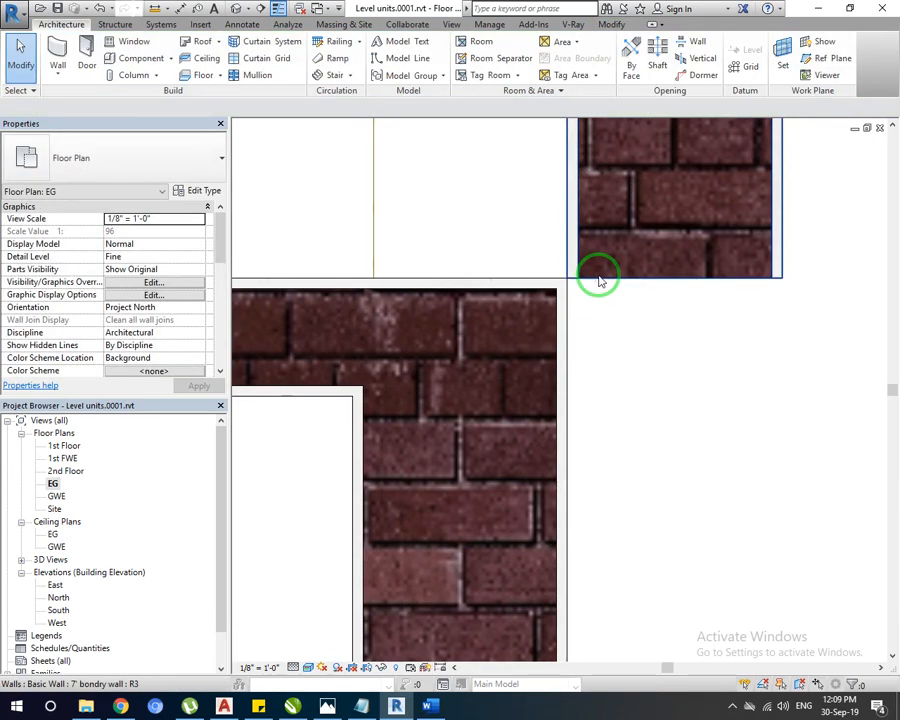
# Flip the new bondry wall beside the kitchen so its thickness lies inside the outer boundary line, aligned with the store's outer wall.
pyautogui.click(598, 281)
pyautogui.scroll(-5, 590, 362)
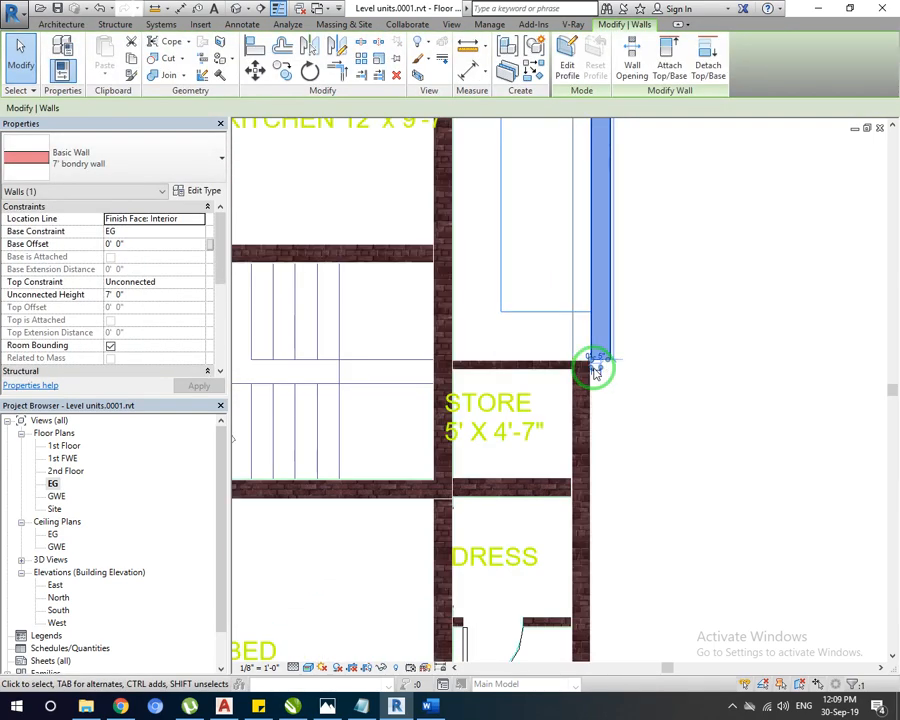
pyautogui.scroll(5, 592, 268)
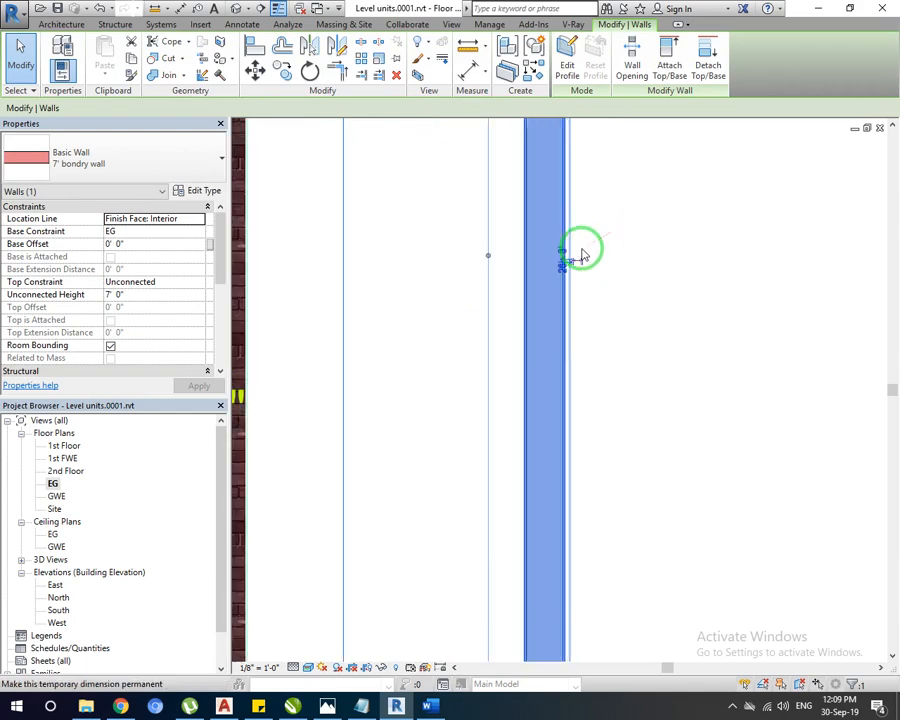
pyautogui.scroll(-4, 567, 268)
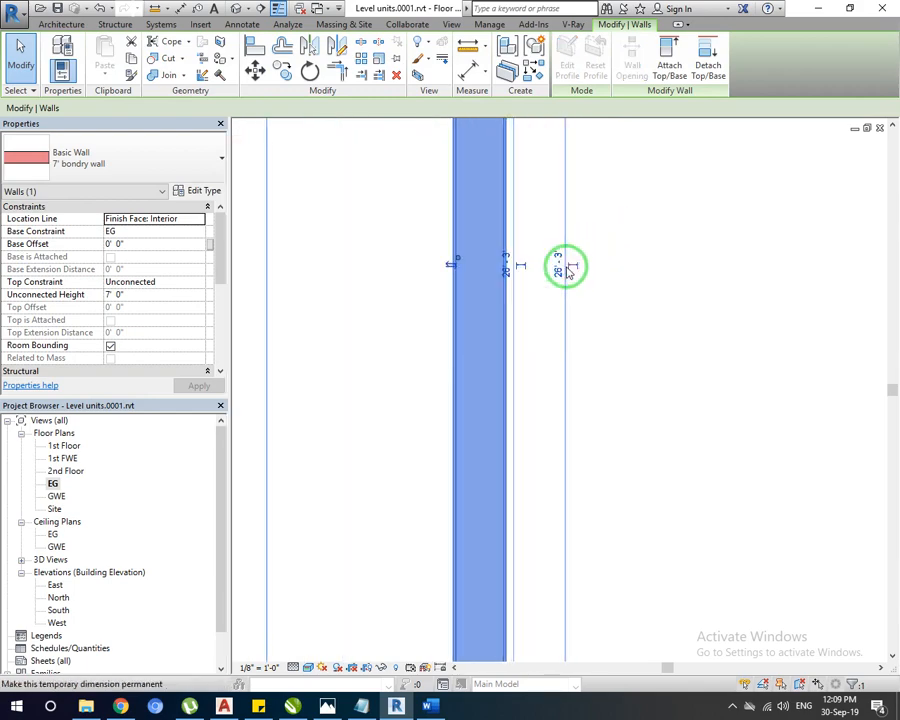
pyautogui.click(615, 302)
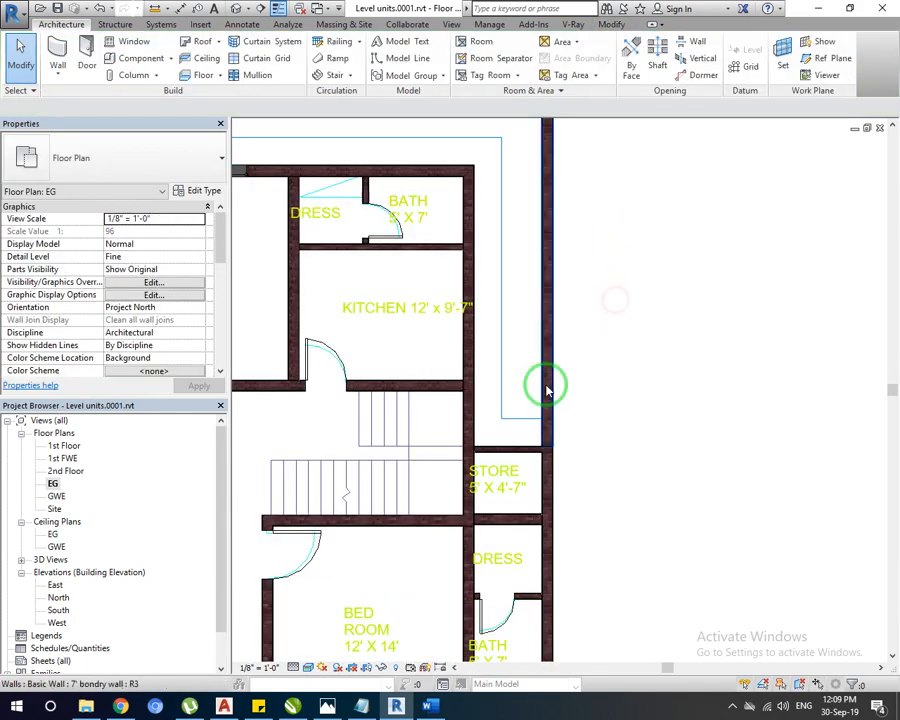
# Examine how the flipped bondry wall's end and faces line up with the store wall at the corner.
pyautogui.scroll(5, 553, 441)
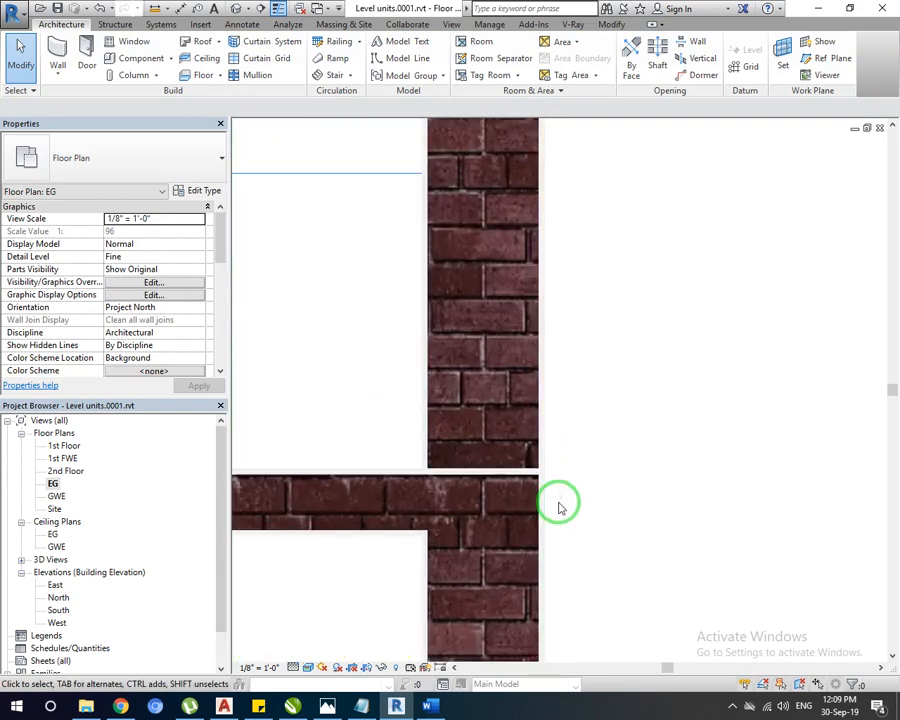
pyautogui.scroll(2, 504, 497)
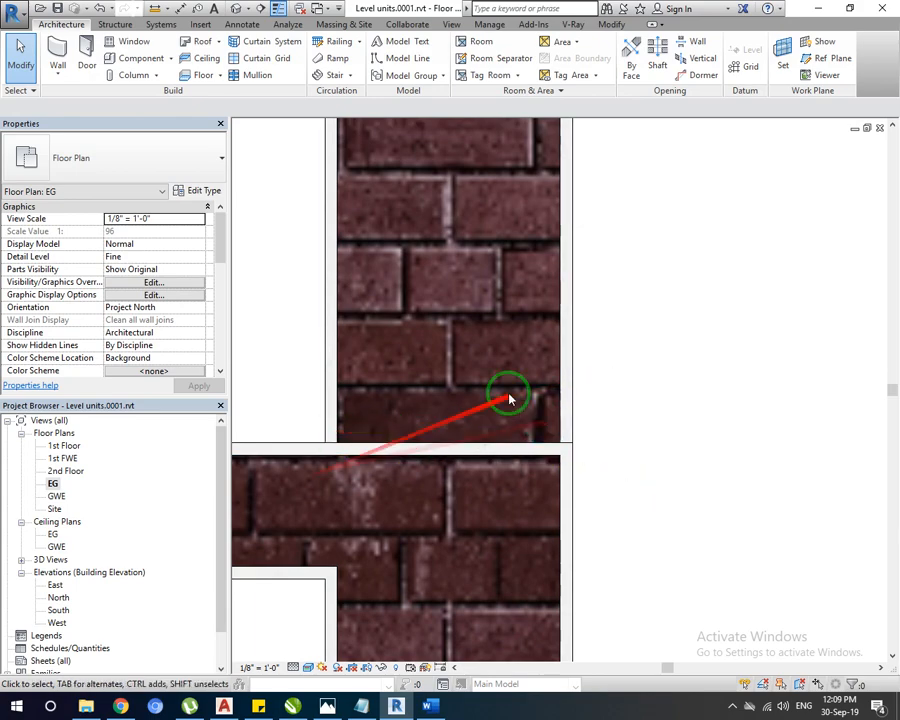
pyautogui.scroll(1, 325, 448)
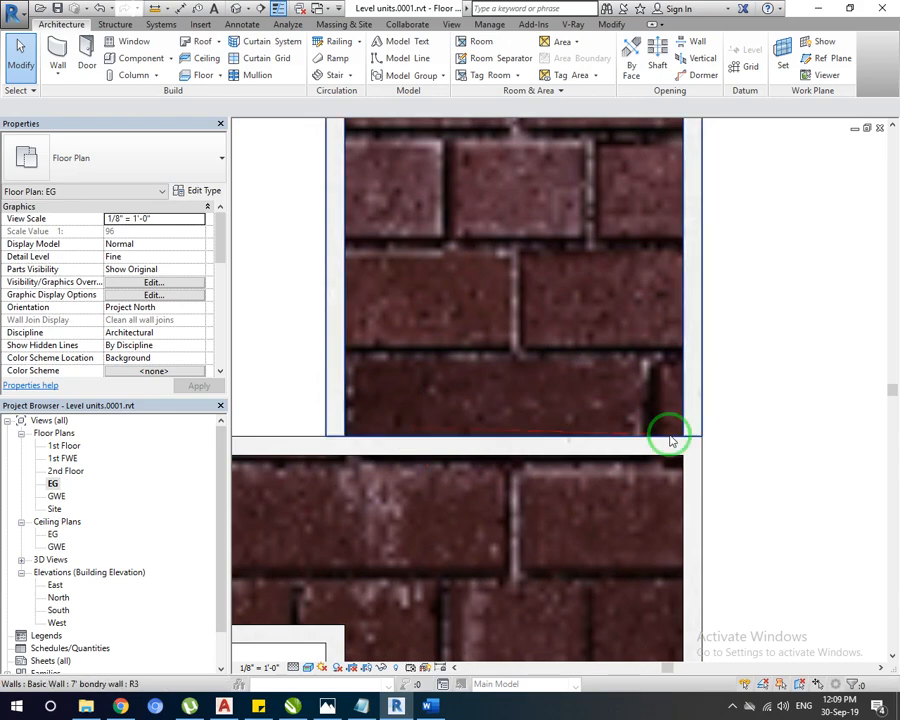
pyautogui.click(701, 421)
pyautogui.click(776, 354)
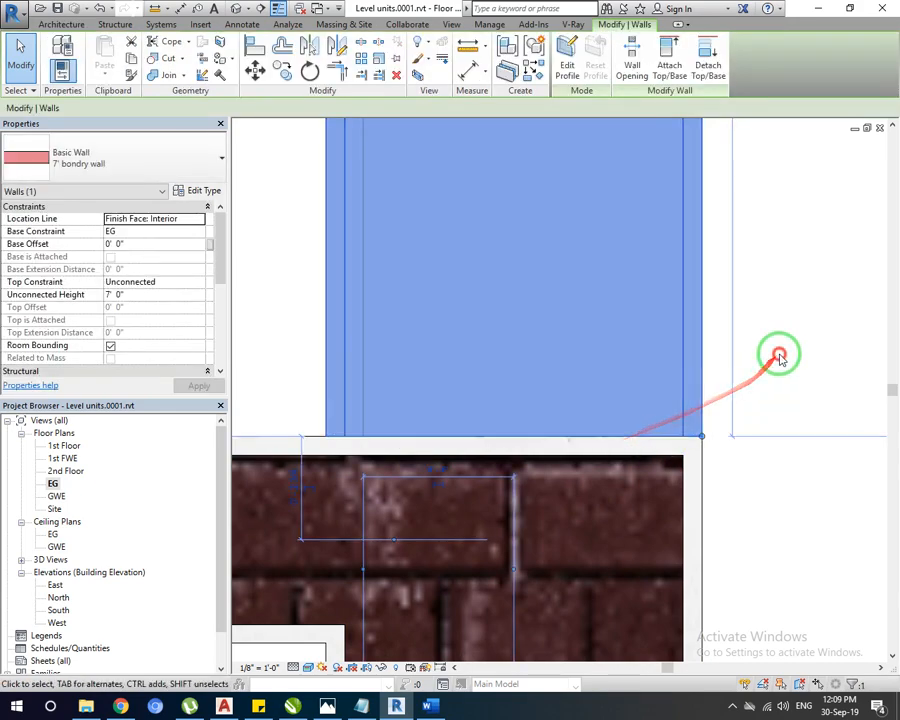
pyautogui.scroll(-3, 564, 466)
pyautogui.scroll(-5, 573, 466)
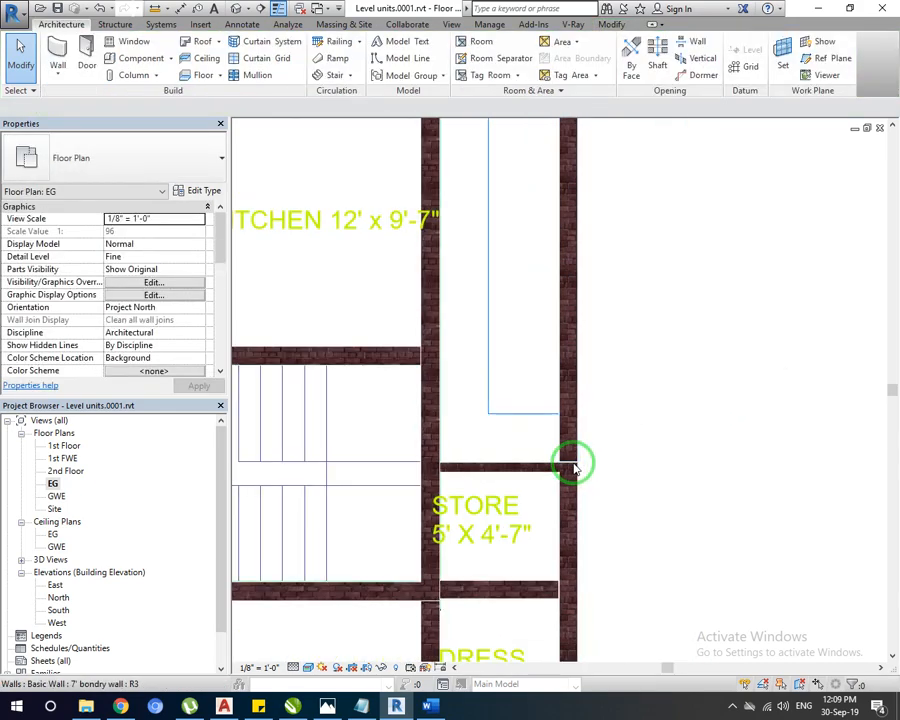
pyautogui.scroll(-1, 487, 483)
pyautogui.moveTo(543, 408); pyautogui.dragTo(670, 269, button='middle')
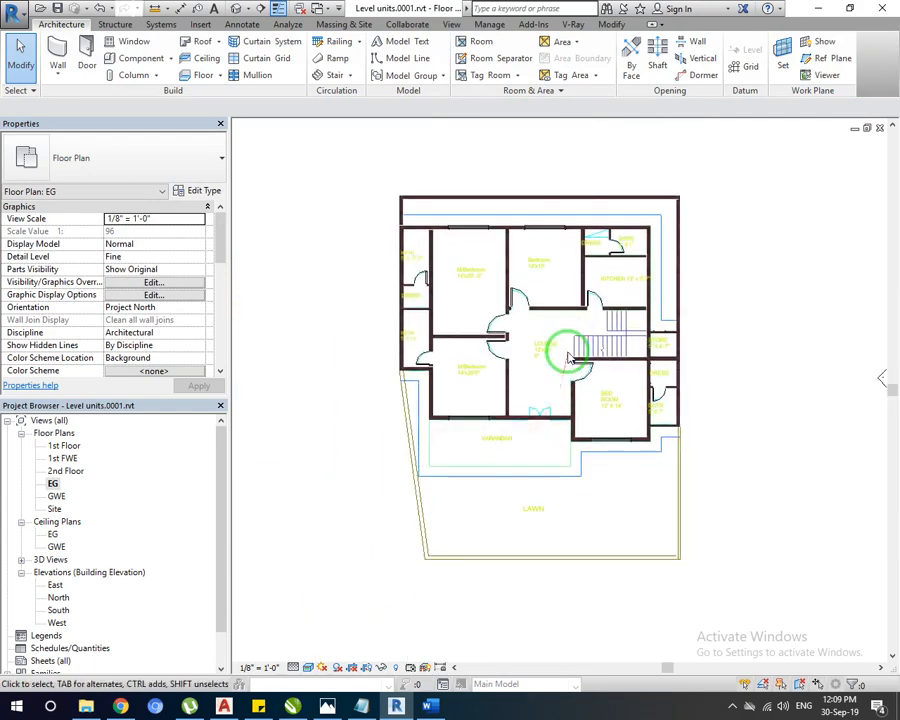
pyautogui.click(683, 310)
pyautogui.rightClick(681, 304)
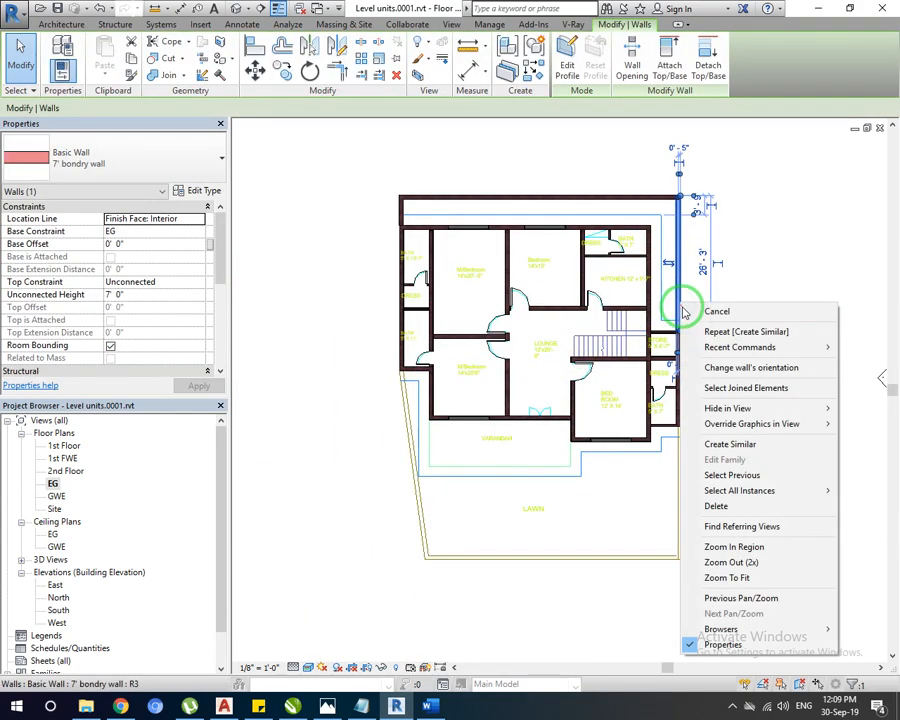
pyautogui.click(733, 447)
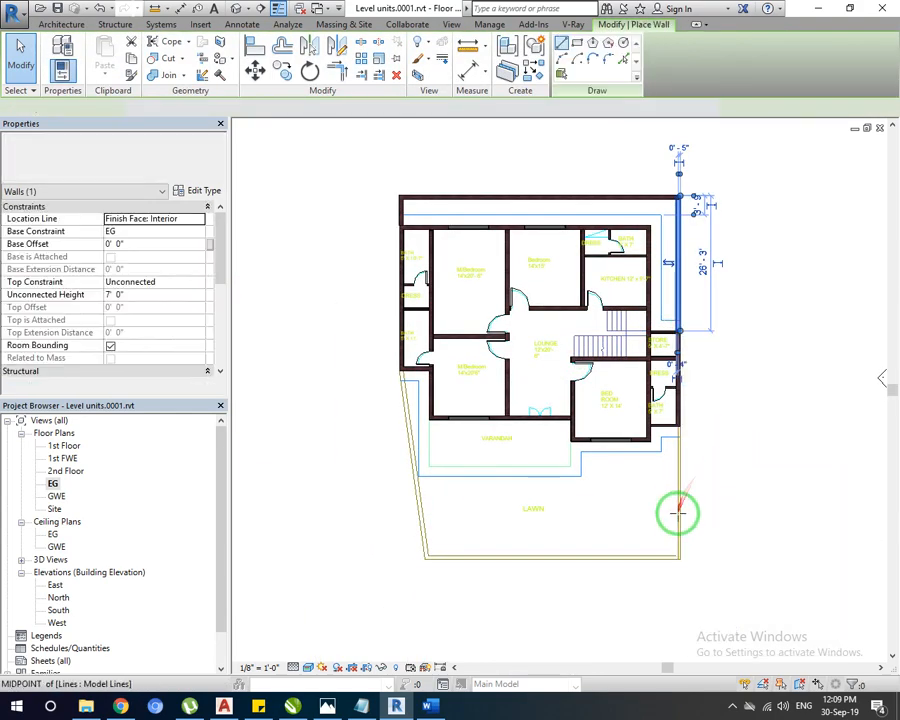
pyautogui.scroll(2, 677, 500)
pyautogui.scroll(2, 678, 569)
pyautogui.click(681, 585)
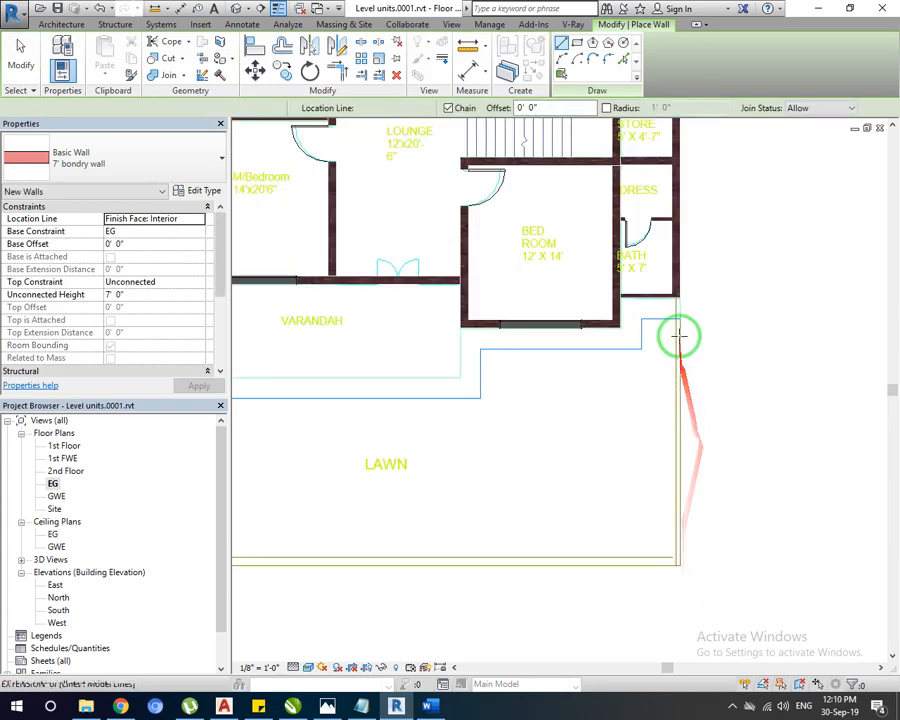
pyautogui.scroll(5, 681, 300)
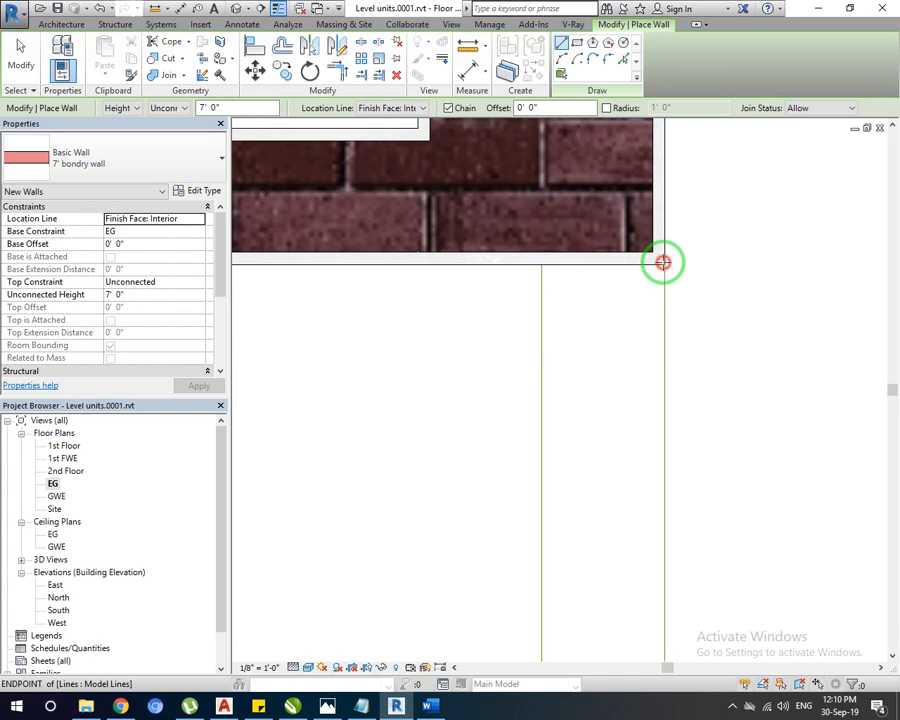
pyautogui.click(663, 262)
pyautogui.rightClick(669, 296)
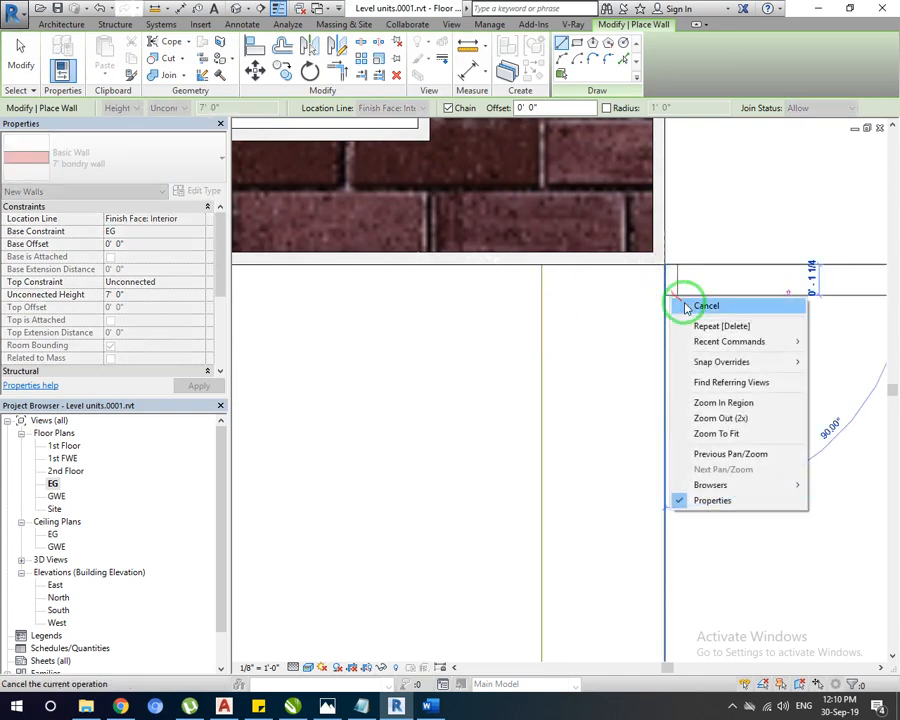
pyautogui.click(705, 306)
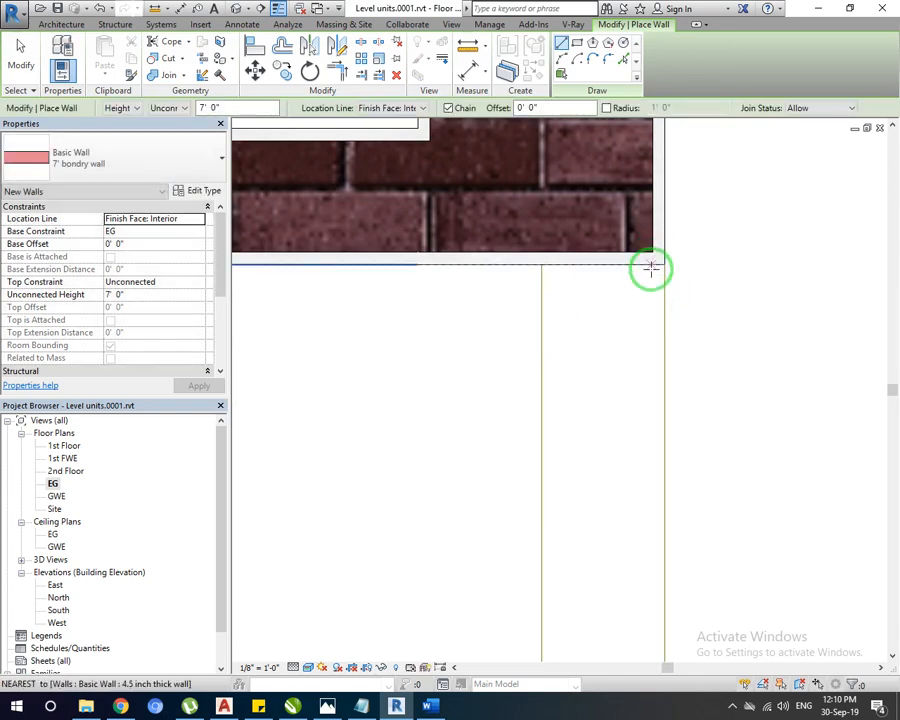
pyautogui.click(540, 265)
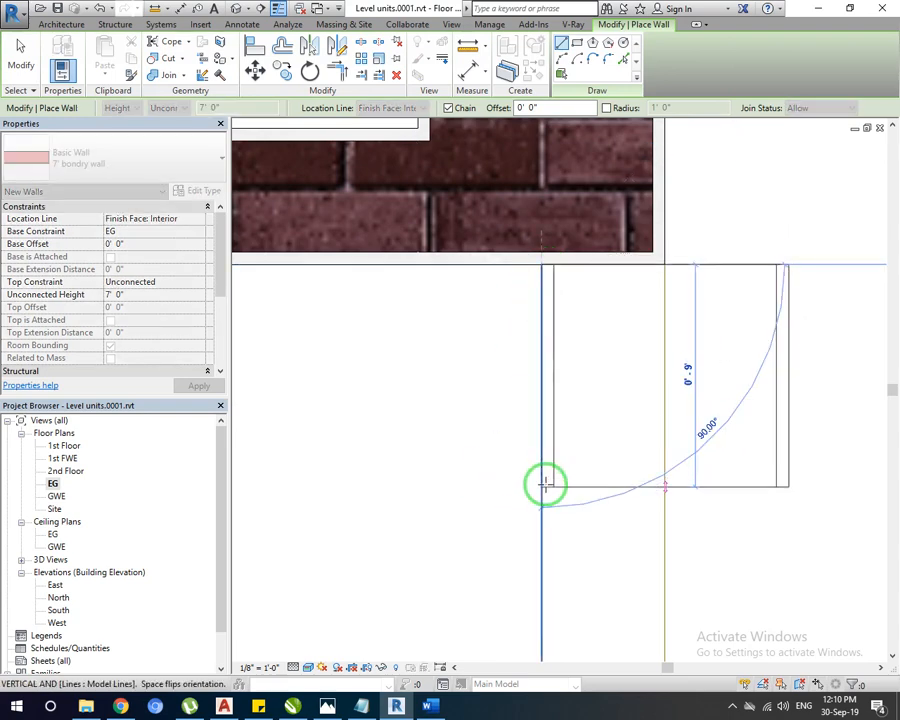
pyautogui.rightClick(545, 485)
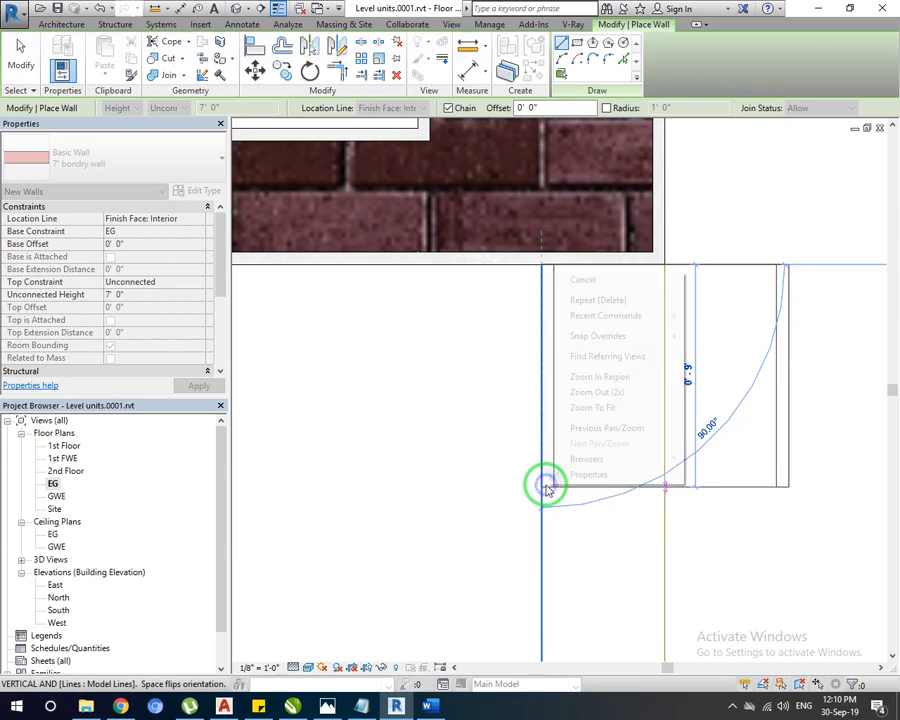
pyautogui.click(600, 280)
pyautogui.scroll(-8, 553, 419)
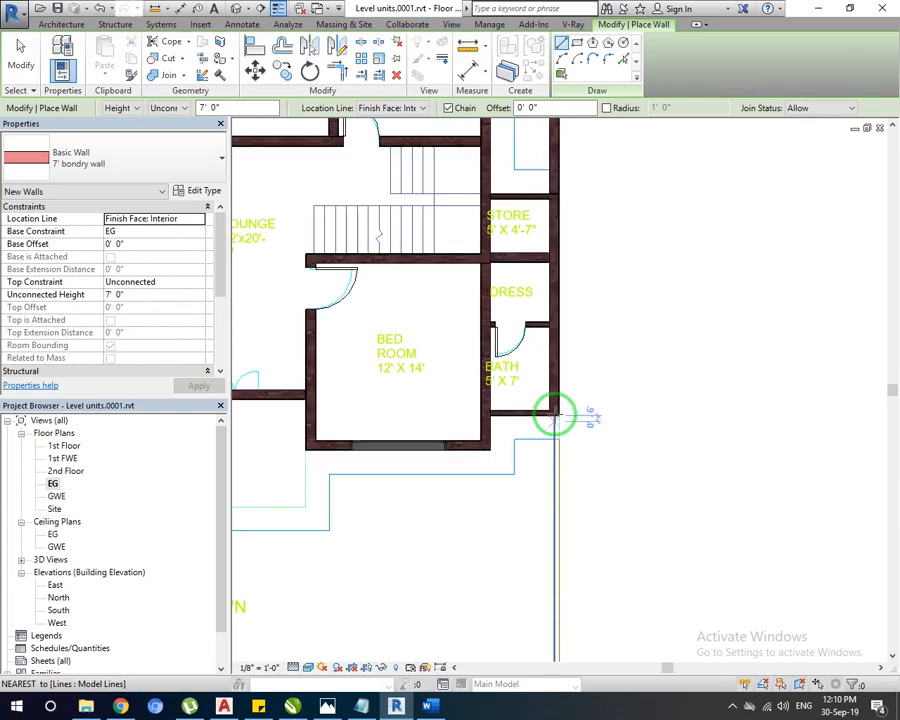
pyautogui.scroll(2, 566, 393)
pyautogui.scroll(1, 566, 393)
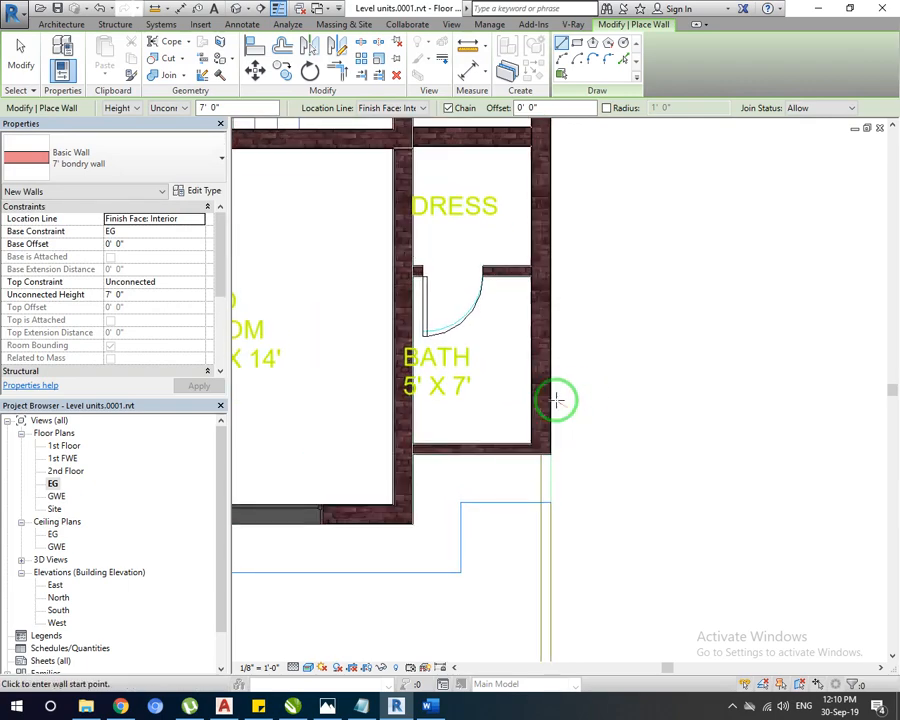
pyautogui.press('Escape')
# Draw a 4.5 inch thick wall along the outer boundary line from the bath's lower outer corner to the plot's lower-right corner.
pyautogui.scroll(3, 558, 487)
pyautogui.scroll(-5, 552, 487)
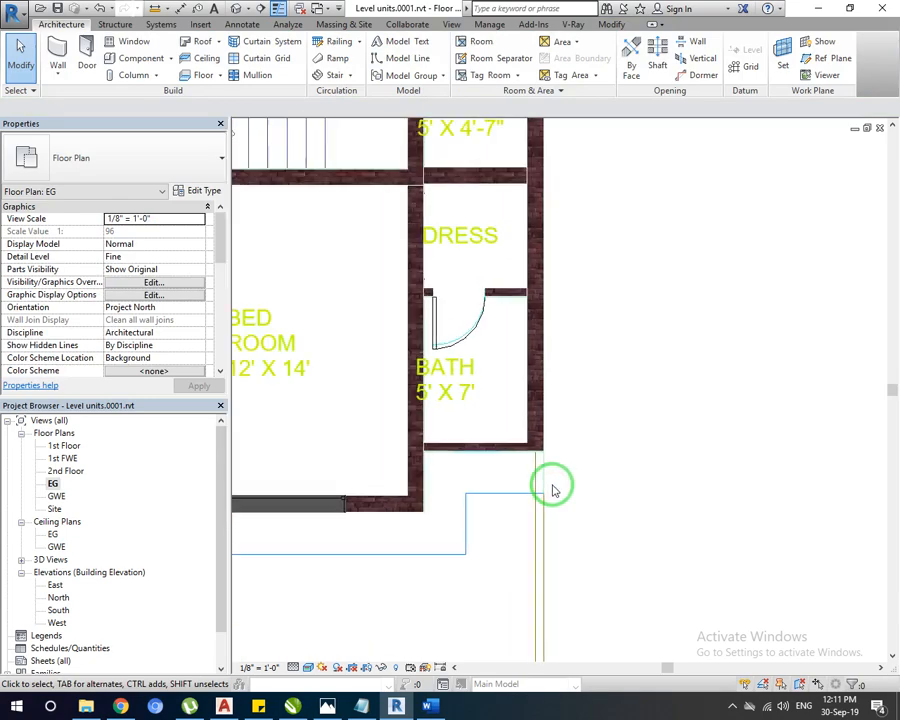
pyautogui.click(516, 467)
pyautogui.rightClick(515, 464)
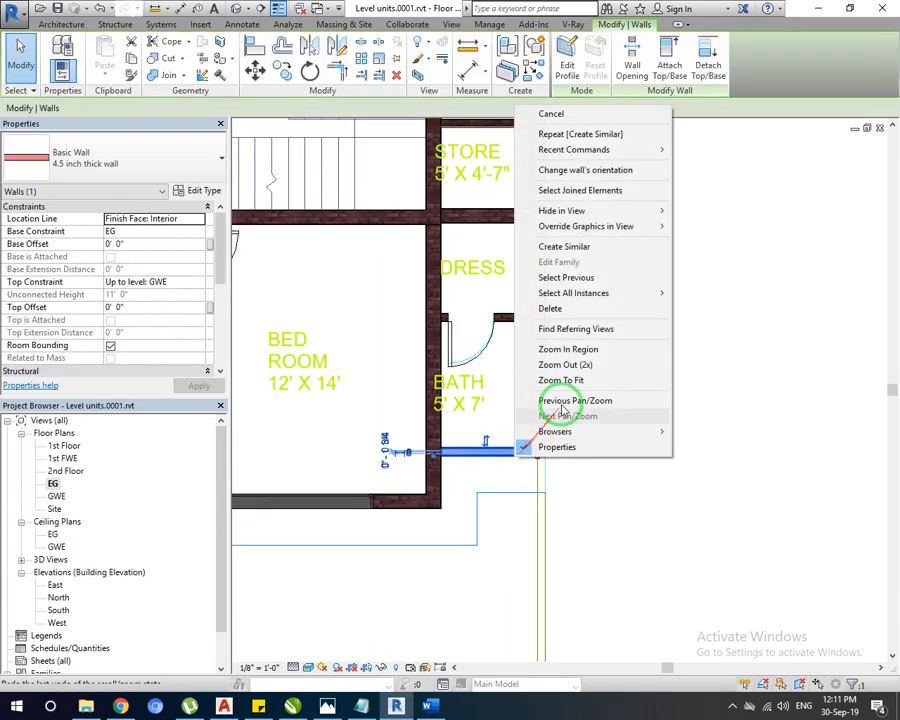
pyautogui.click(627, 249)
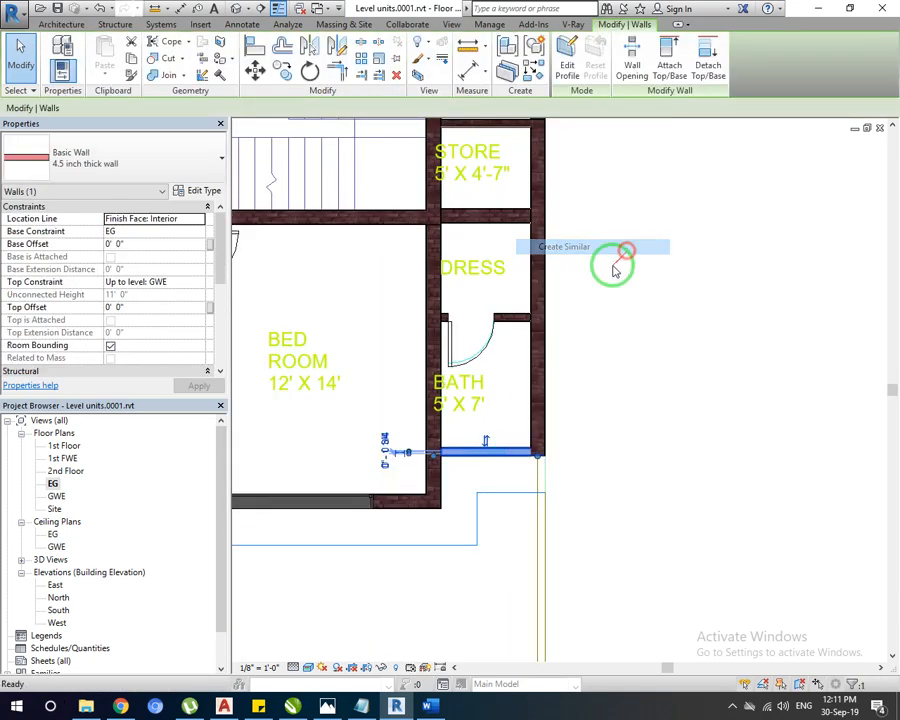
pyautogui.click(545, 457)
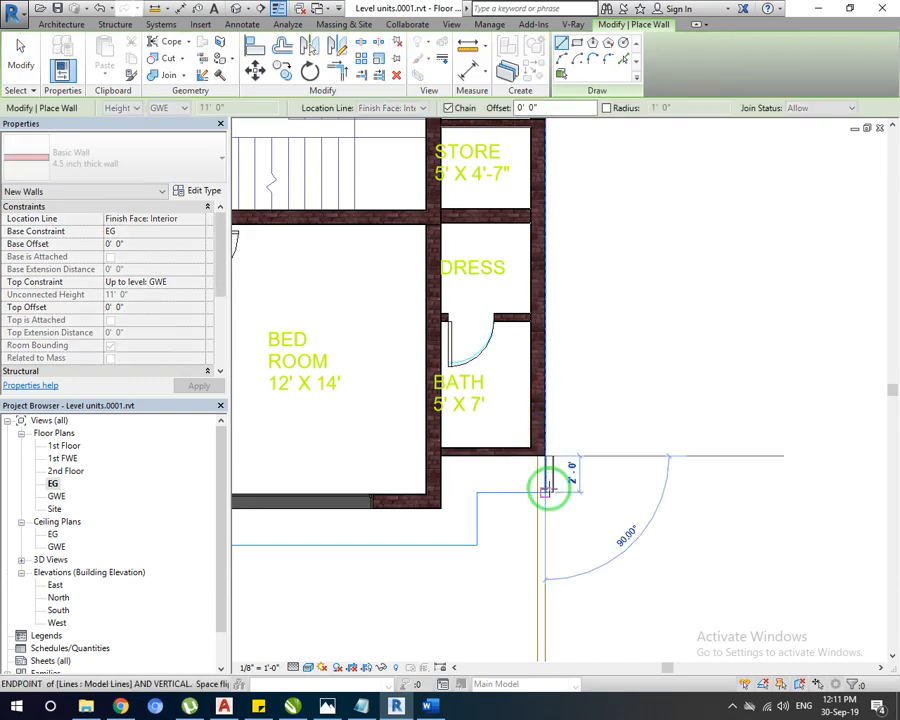
pyautogui.scroll(-8, 548, 489)
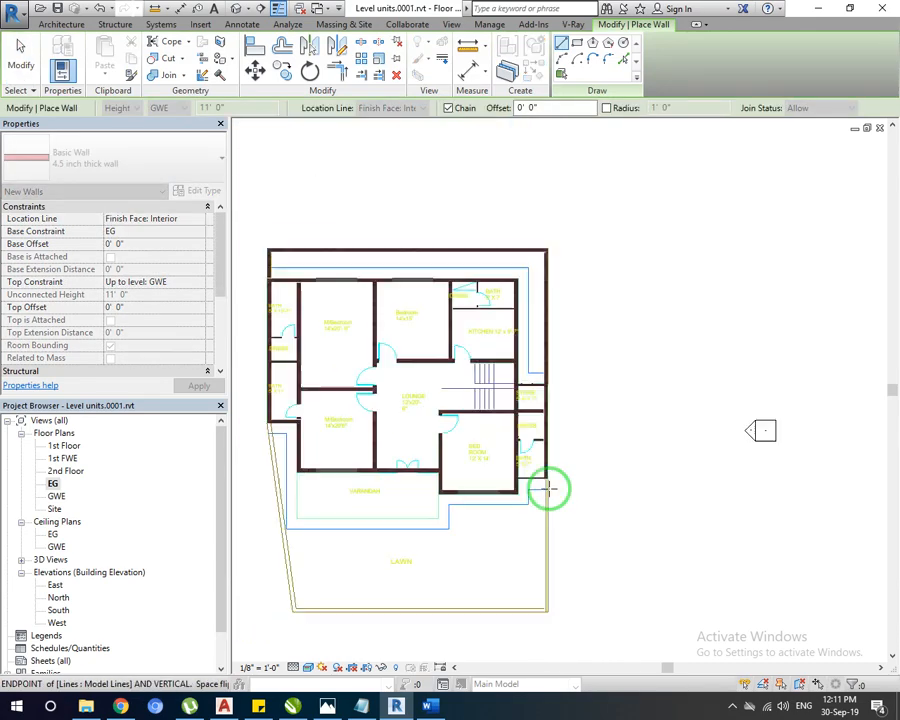
pyautogui.moveTo(557, 542); pyautogui.dragTo(557, 490, button='middle')
pyautogui.scroll(6, 538, 535)
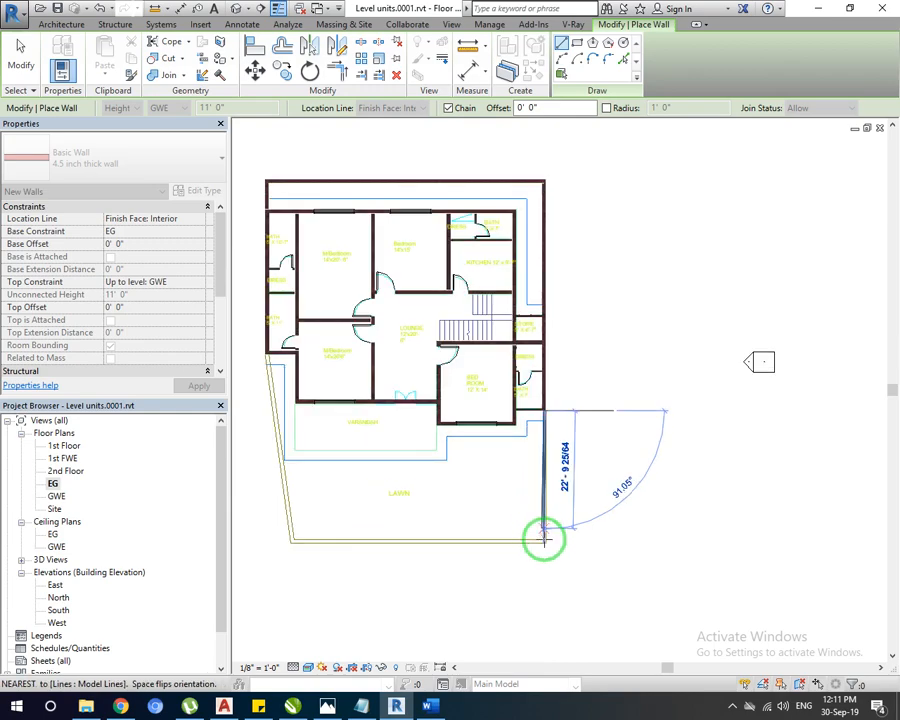
pyautogui.scroll(3, 568, 590)
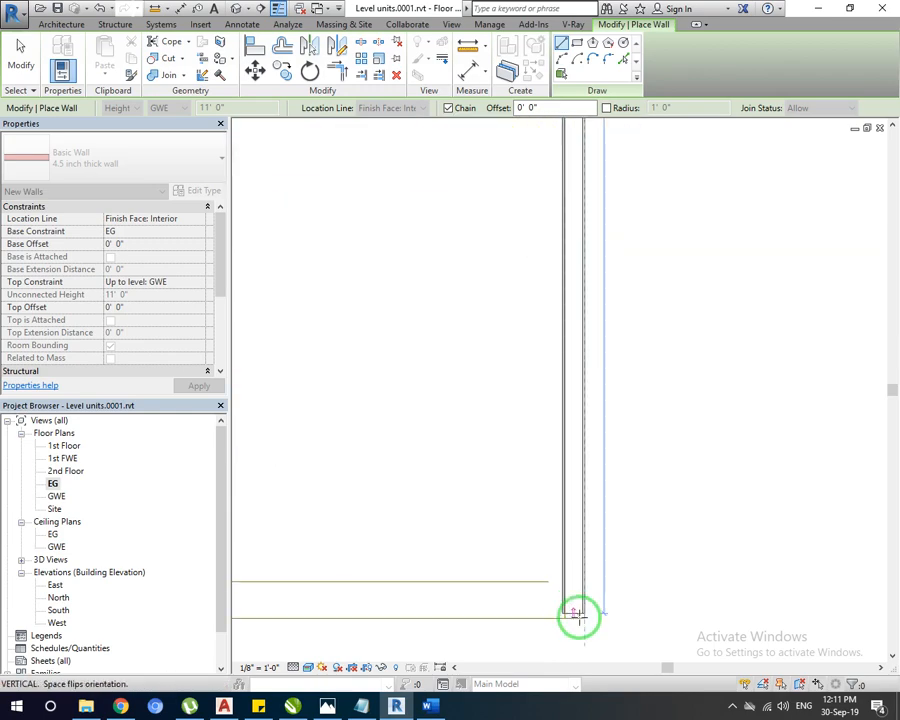
pyautogui.click(584, 616)
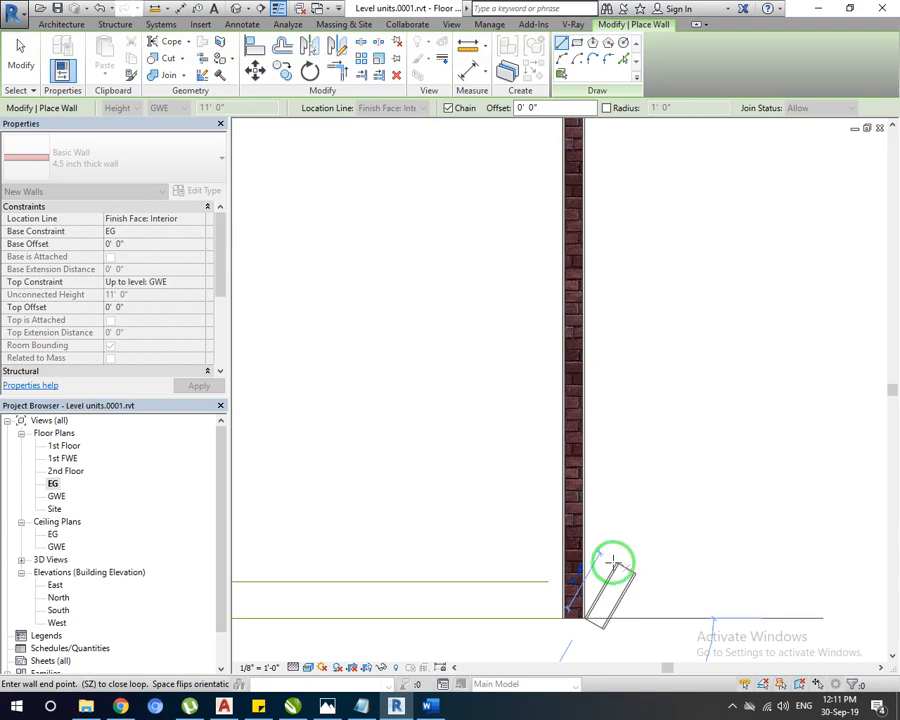
pyautogui.press('Escape')
pyautogui.press('Escape')
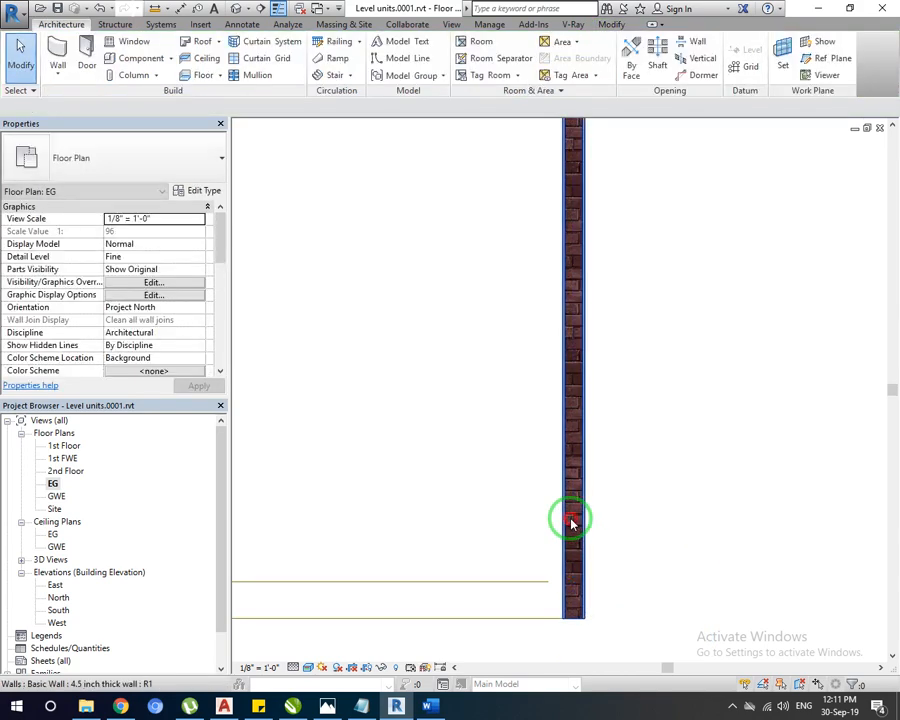
# Set the new 4.5 inch wall's top constraint to Unconnected and lower its unconnected height to match the 7' bondry walls.
pyautogui.click(573, 525)
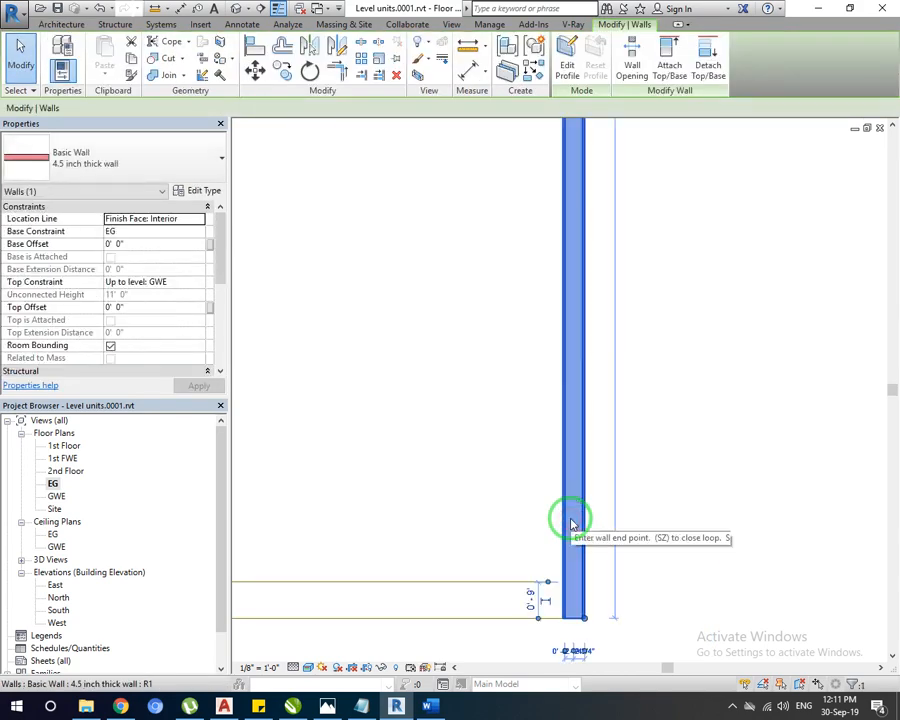
pyautogui.click(133, 282)
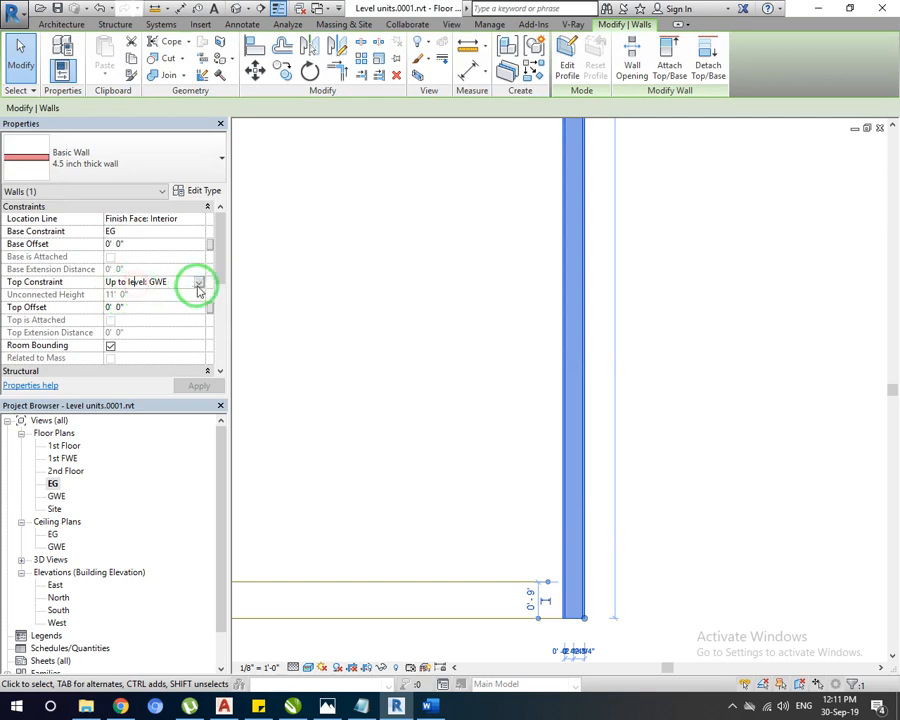
pyautogui.click(199, 284)
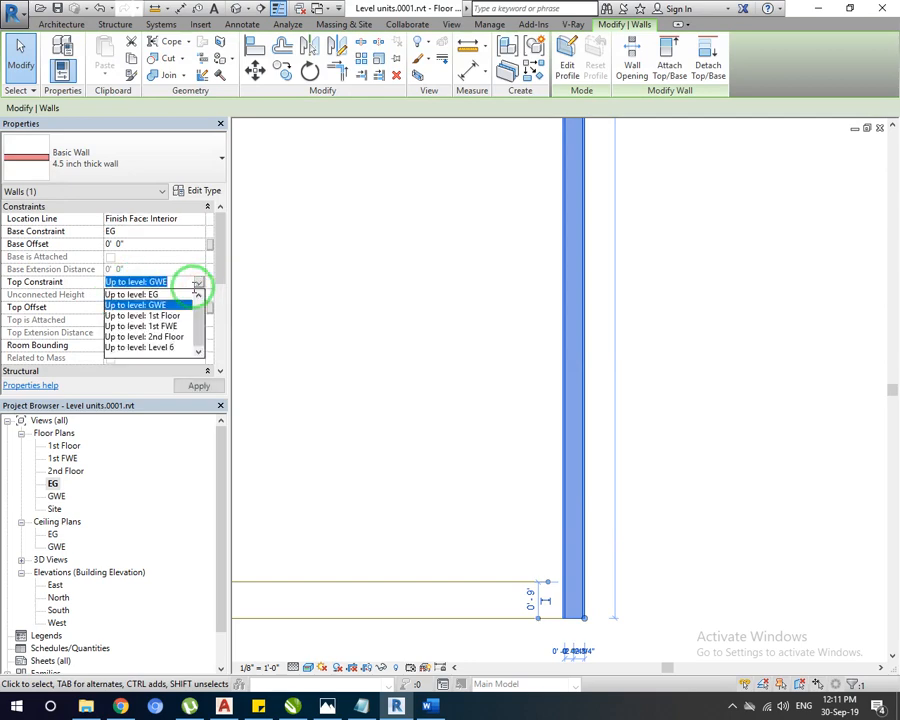
pyautogui.scroll(1, 165, 310)
pyautogui.click(148, 295)
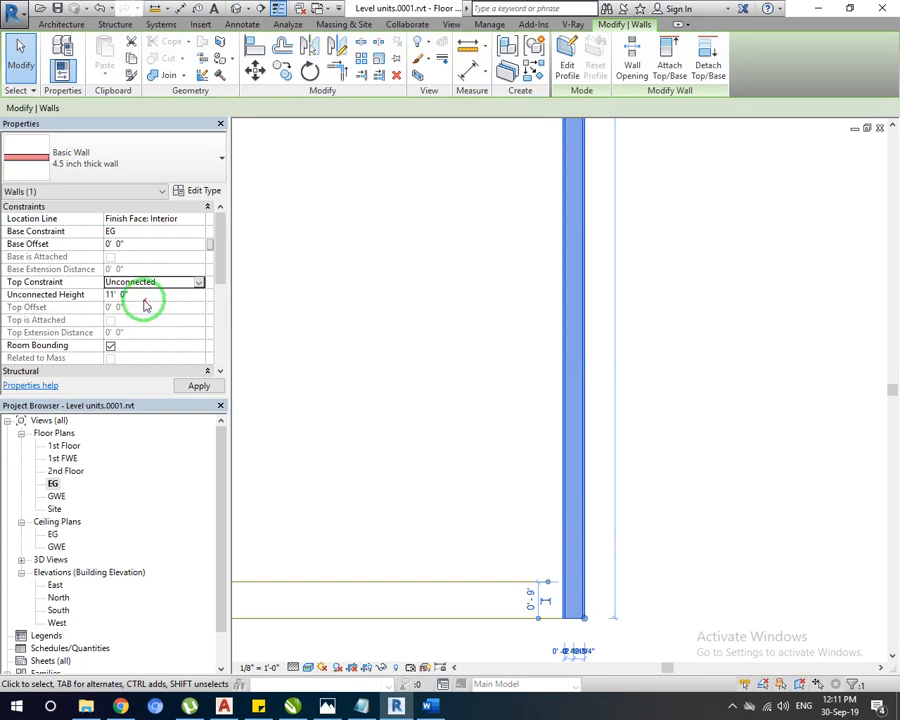
pyautogui.press('Return')
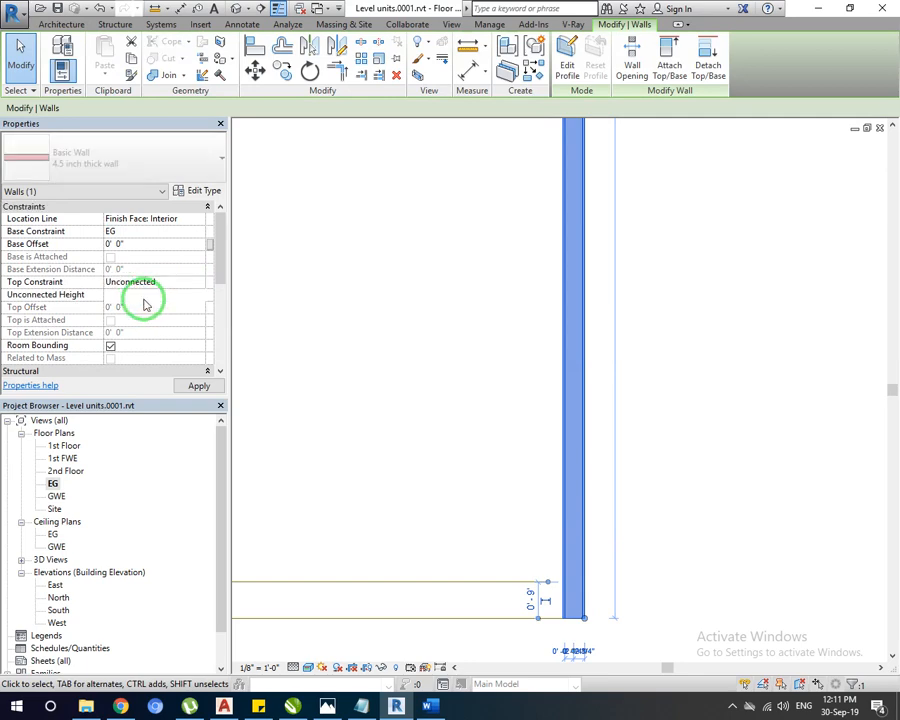
pyautogui.click(487, 412)
# Draw a 7' bondry wall about 49' long on the outer line below the lawn, from the plot's lower-right to lower-left corner.
pyautogui.scroll(-3, 488, 413)
pyautogui.scroll(-5, 488, 414)
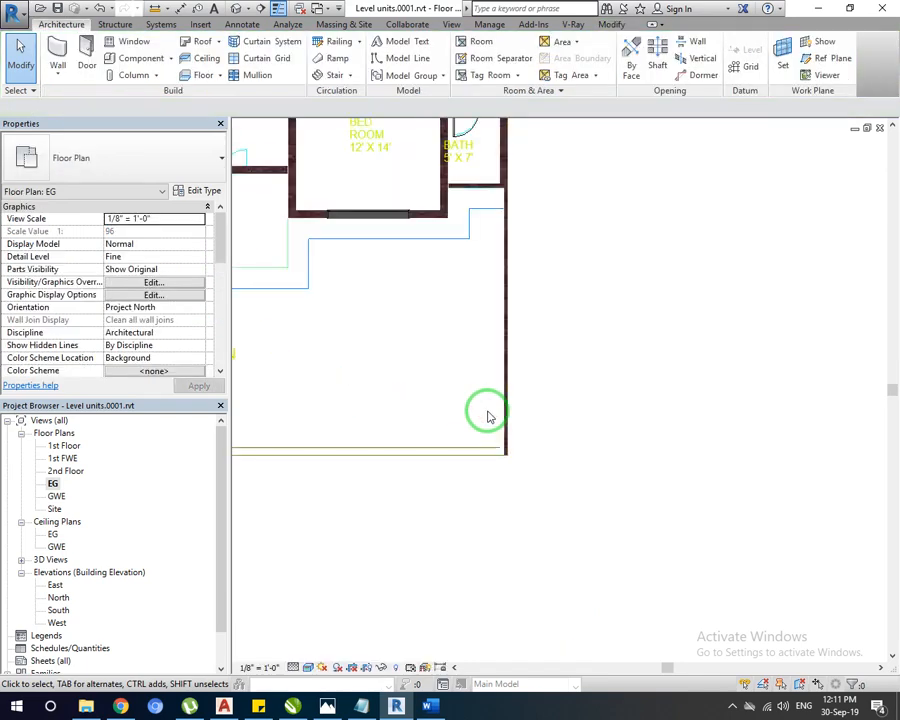
pyautogui.moveTo(486, 414); pyautogui.dragTo(587, 212, button='middle')
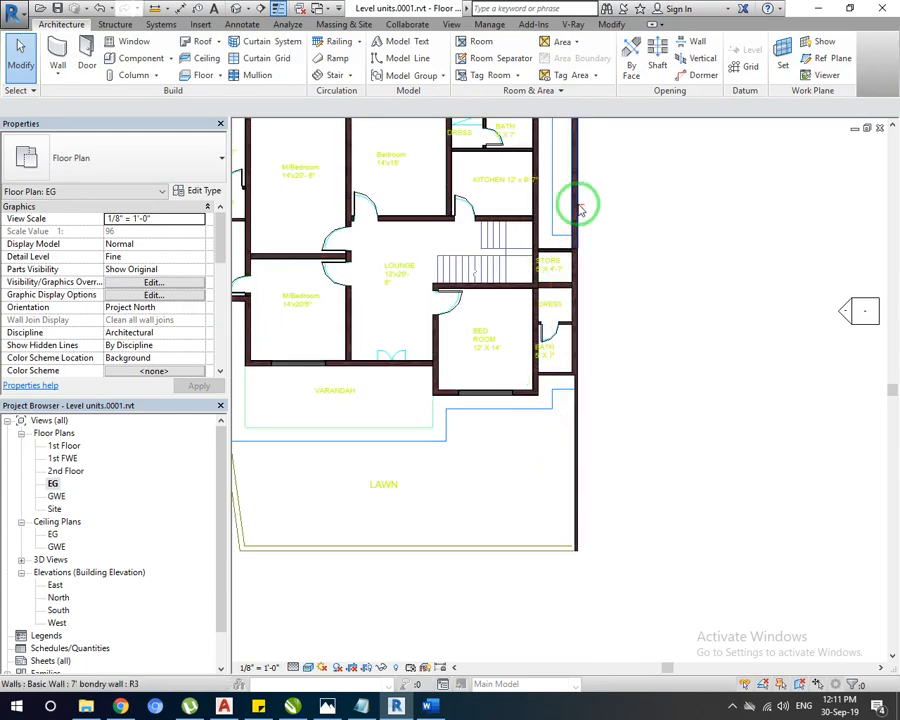
pyautogui.click(577, 203)
pyautogui.rightClick(577, 205)
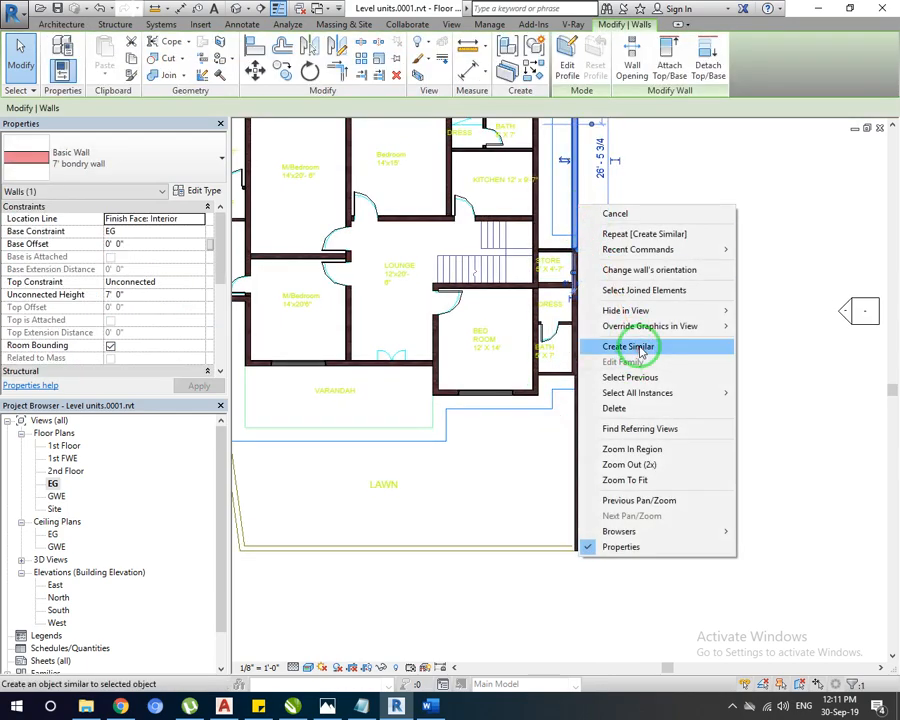
pyautogui.click(632, 347)
pyautogui.scroll(4, 574, 545)
pyautogui.scroll(3, 570, 553)
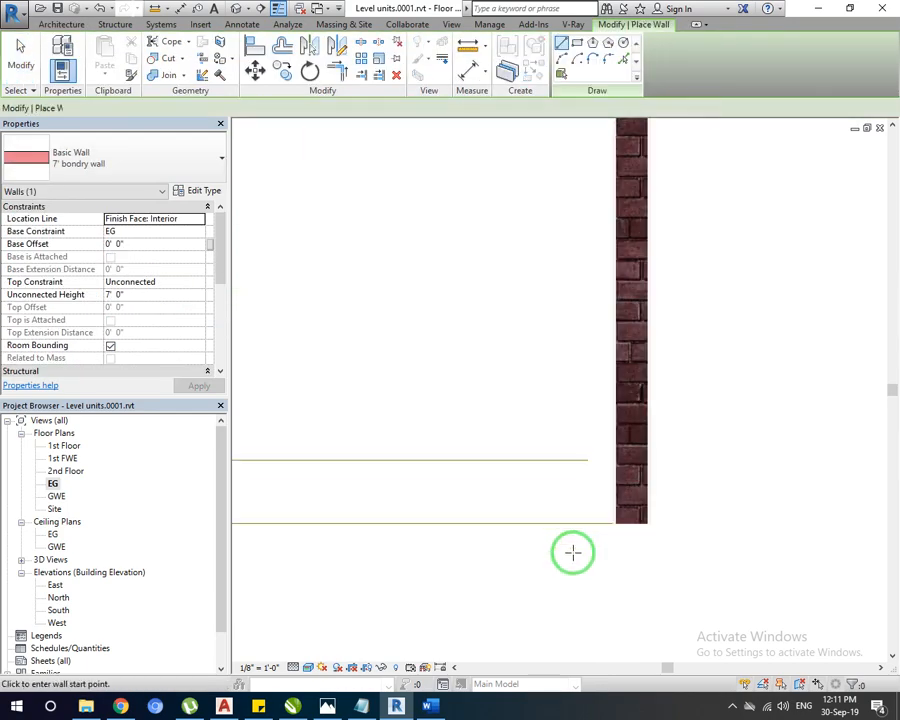
pyautogui.click(611, 522)
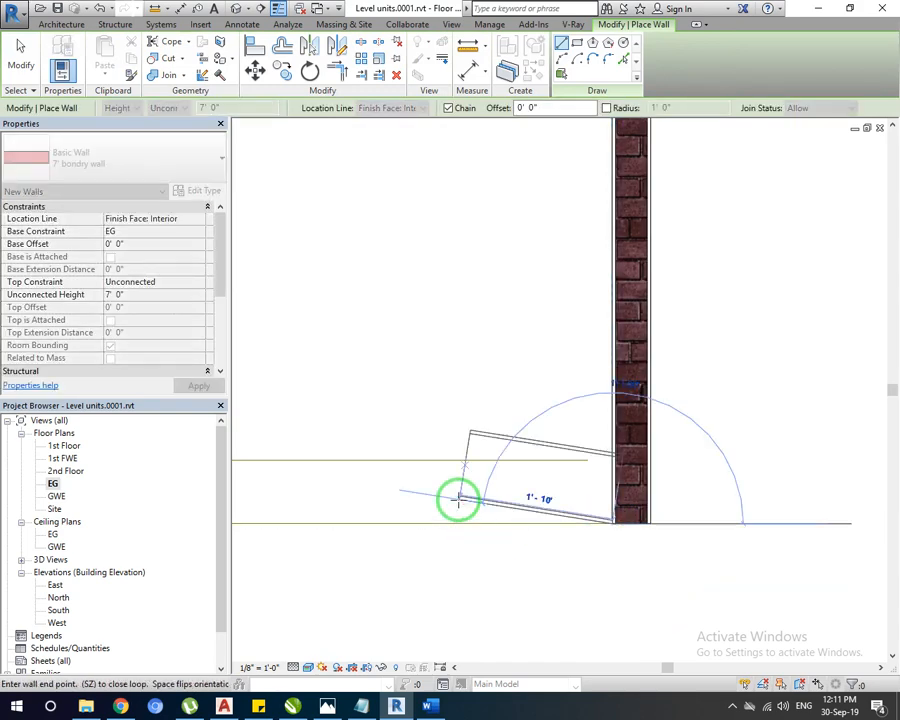
pyautogui.scroll(-5, 458, 500)
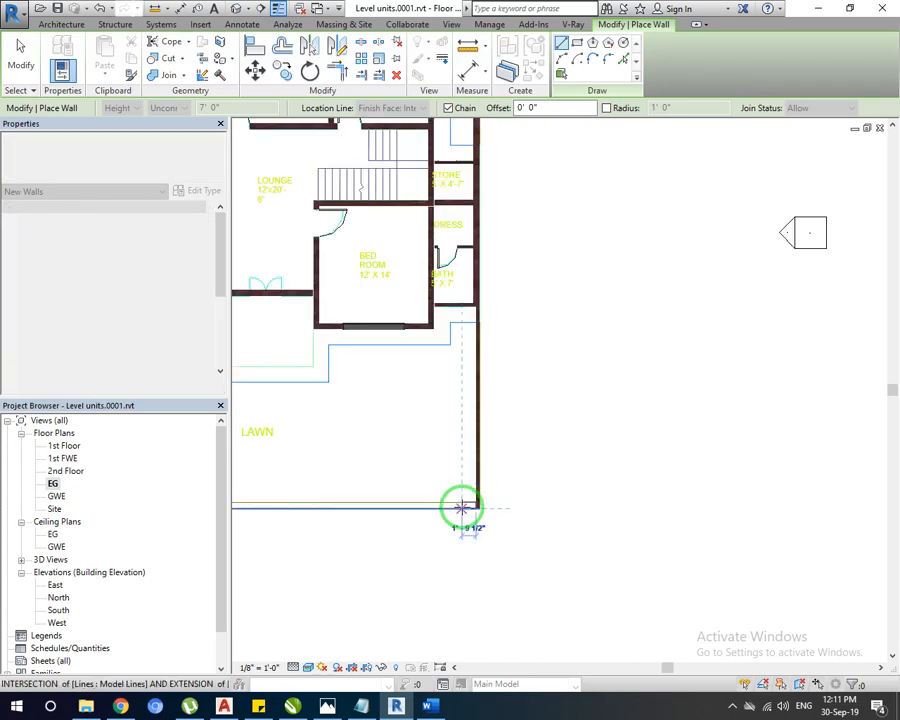
pyautogui.scroll(-5, 461, 507)
pyautogui.moveTo(382, 494); pyautogui.dragTo(526, 496, button='middle')
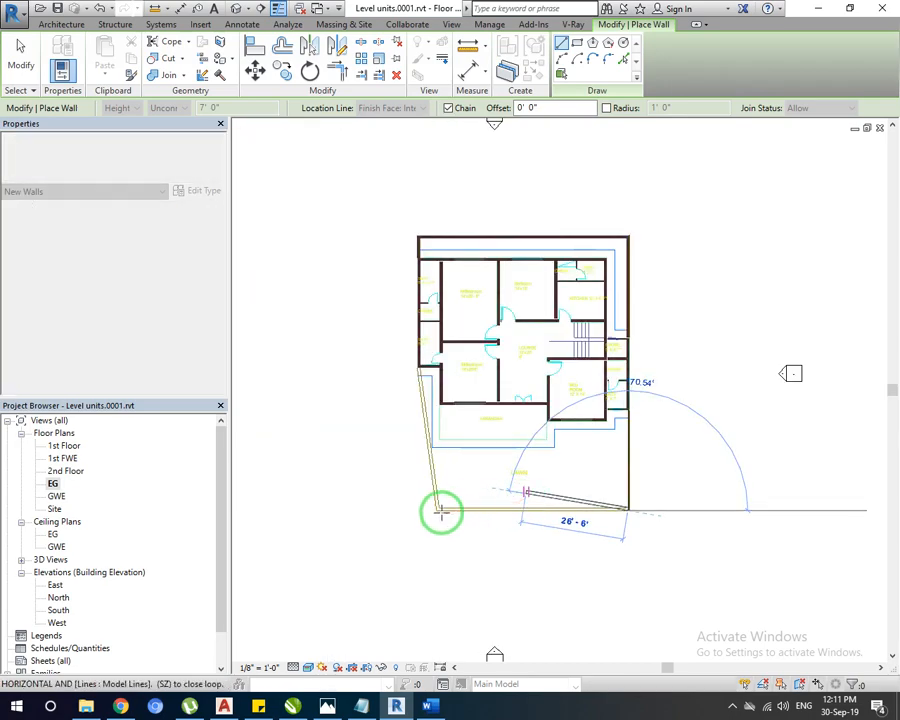
pyautogui.scroll(5, 441, 513)
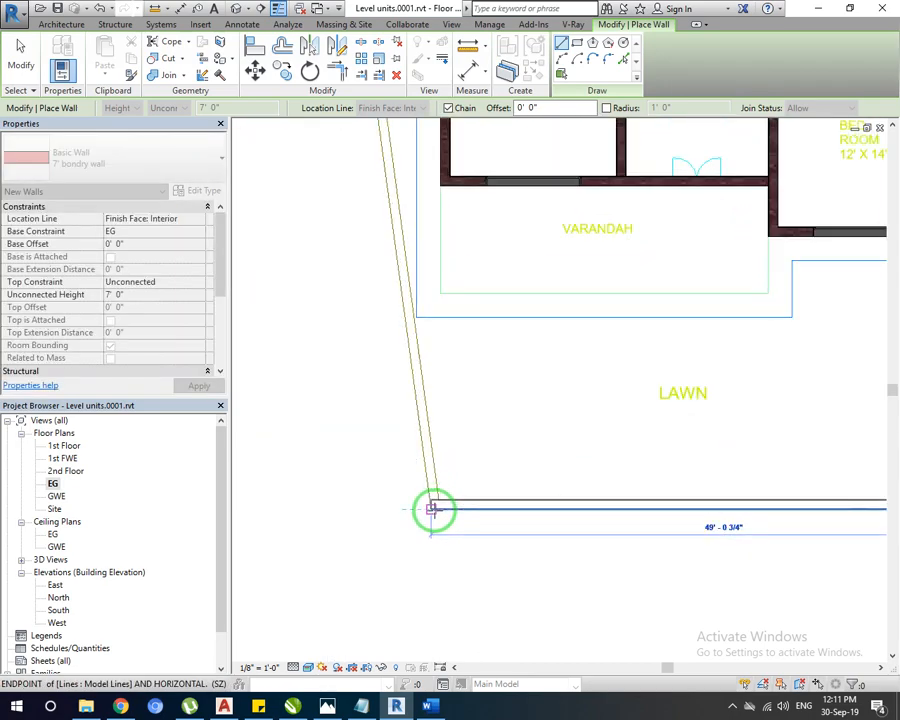
pyautogui.click(433, 510)
# Continue the bondry wall about 37' along the slanted outer line, up to the house's lower-left outer corner, and finish the wall chain.
pyautogui.scroll(-2, 436, 498)
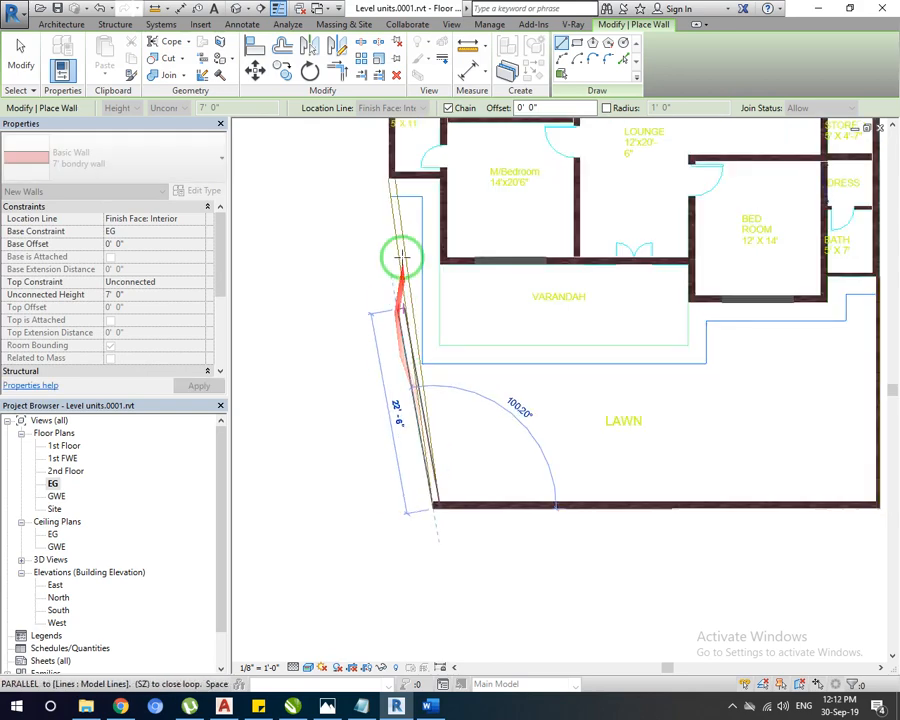
pyautogui.scroll(3, 388, 184)
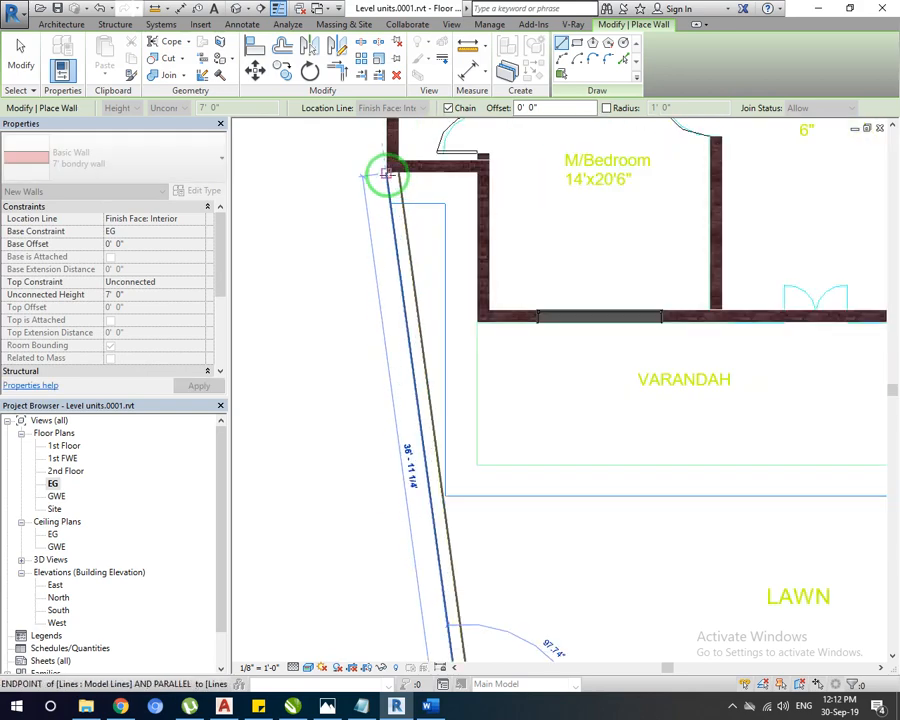
pyautogui.click(388, 177)
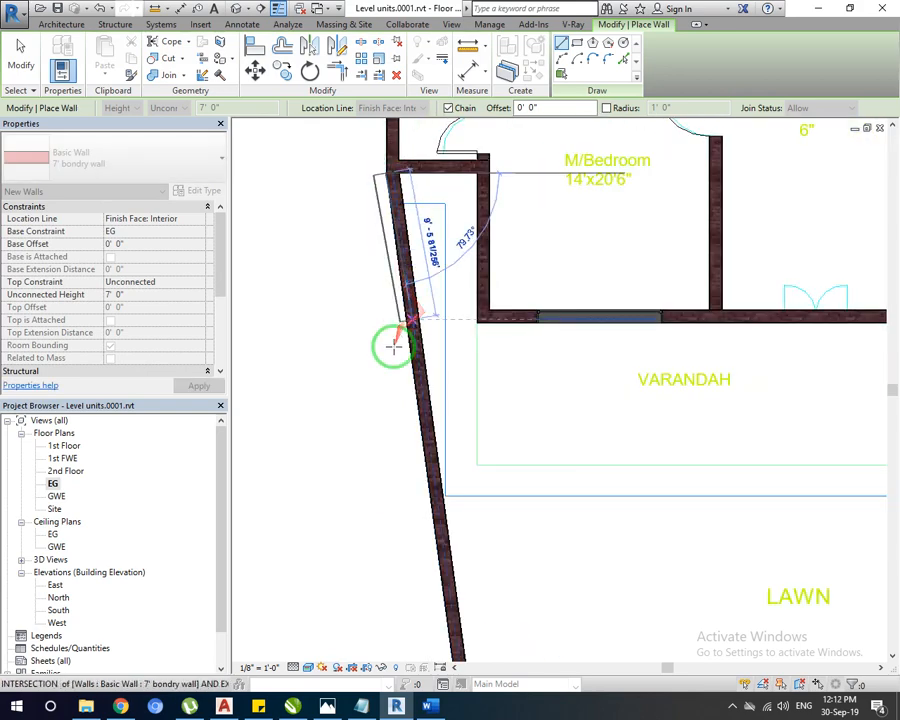
pyautogui.press('Escape')
pyautogui.press('Escape')
pyautogui.scroll(-6, 414, 370)
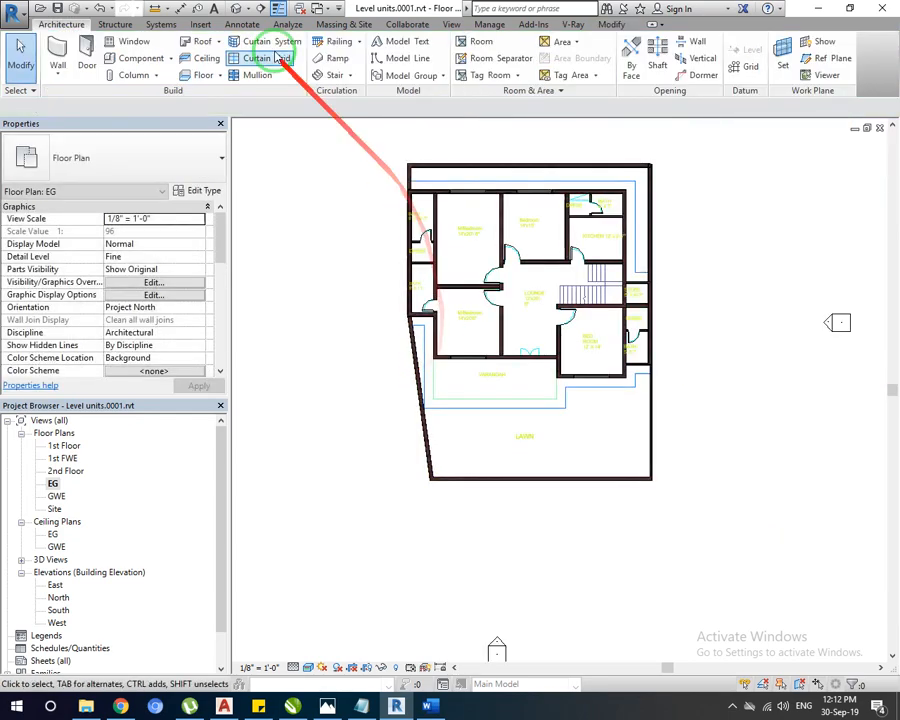
# Open the default 3D view and examine the boundary walls around the house and lawn.
pyautogui.click(237, 9)
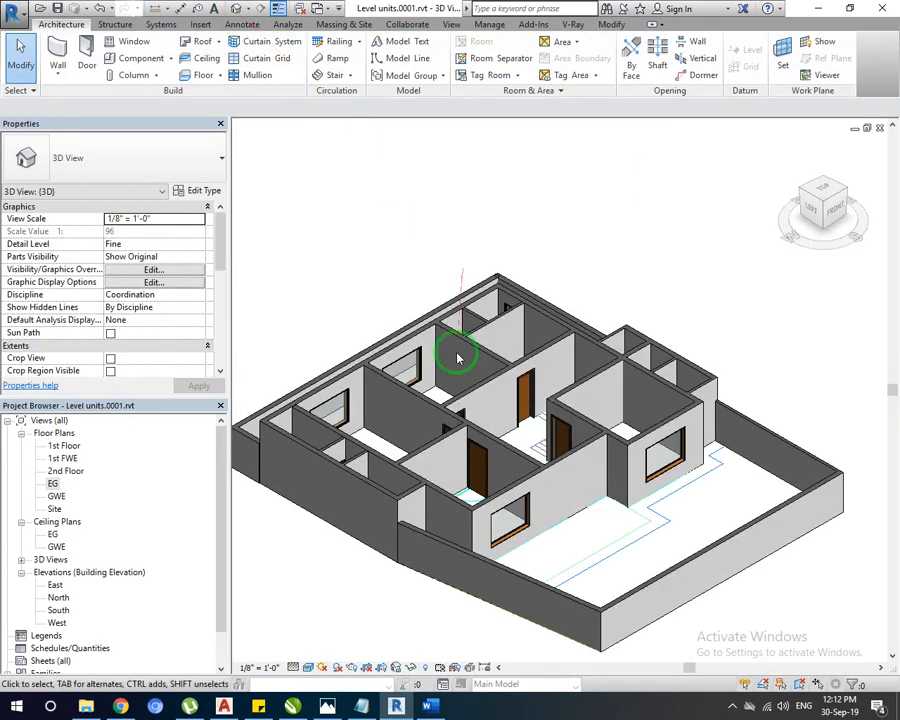
pyautogui.moveTo(484, 493); pyautogui.dragTo(490, 468, button='middle')
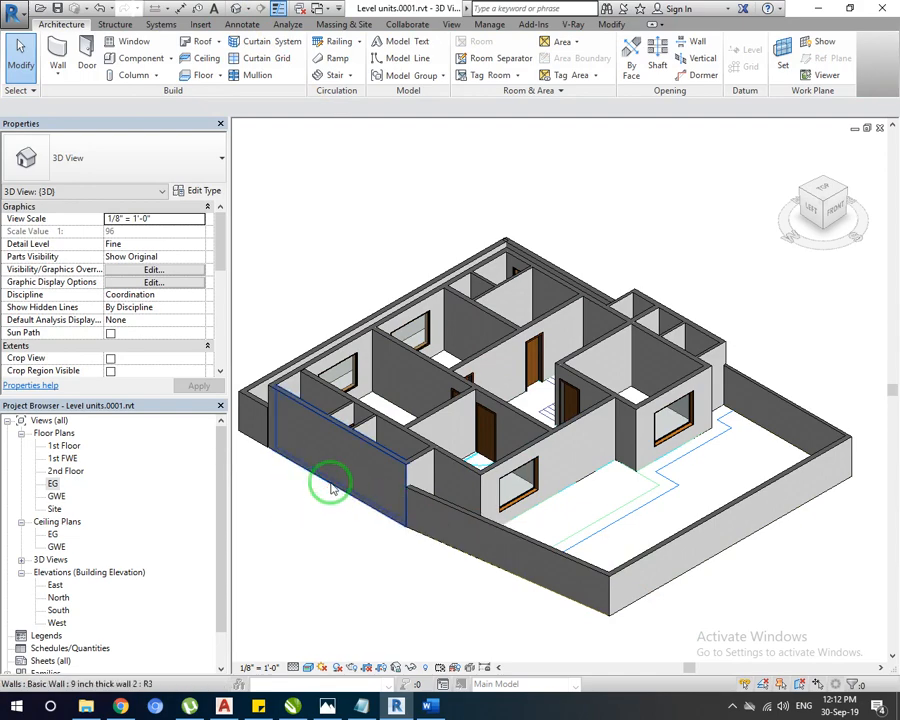
pyautogui.moveTo(336, 482); pyautogui.dragTo(345, 483, button='middle')
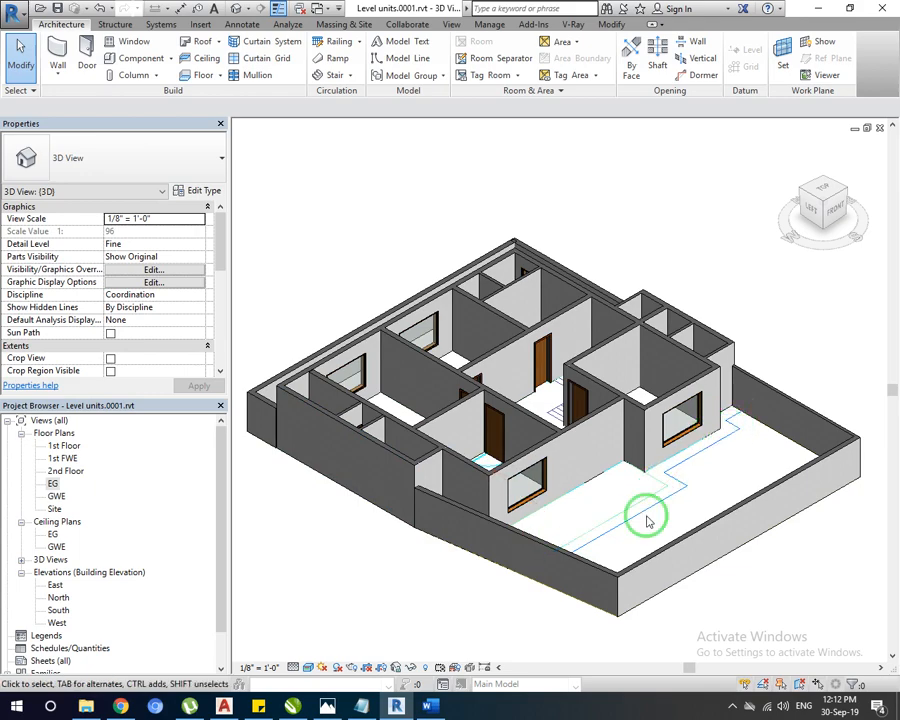
# Open the 1st Floor plan and set its underlay range base level to EG.
pyautogui.doubleClick(63, 446)
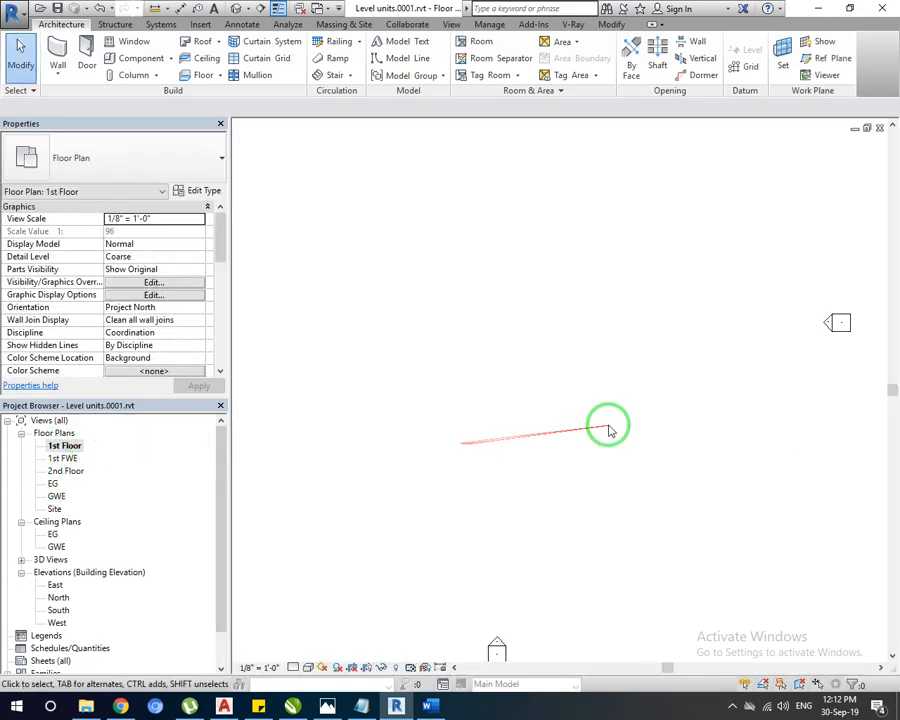
pyautogui.scroll(1, 548, 300)
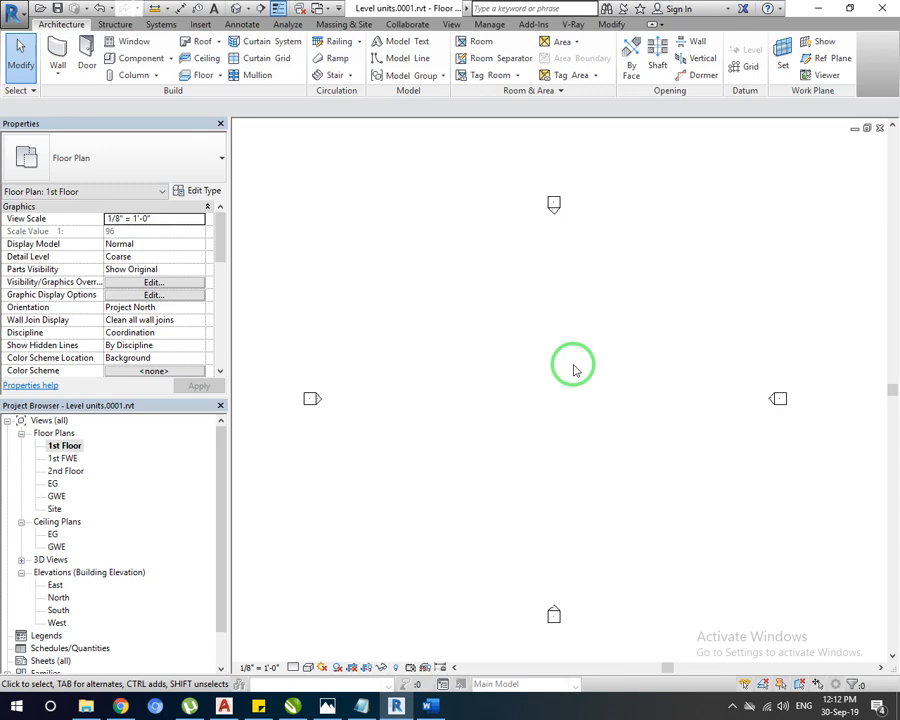
pyautogui.moveTo(222, 221); pyautogui.dragTo(217, 274)
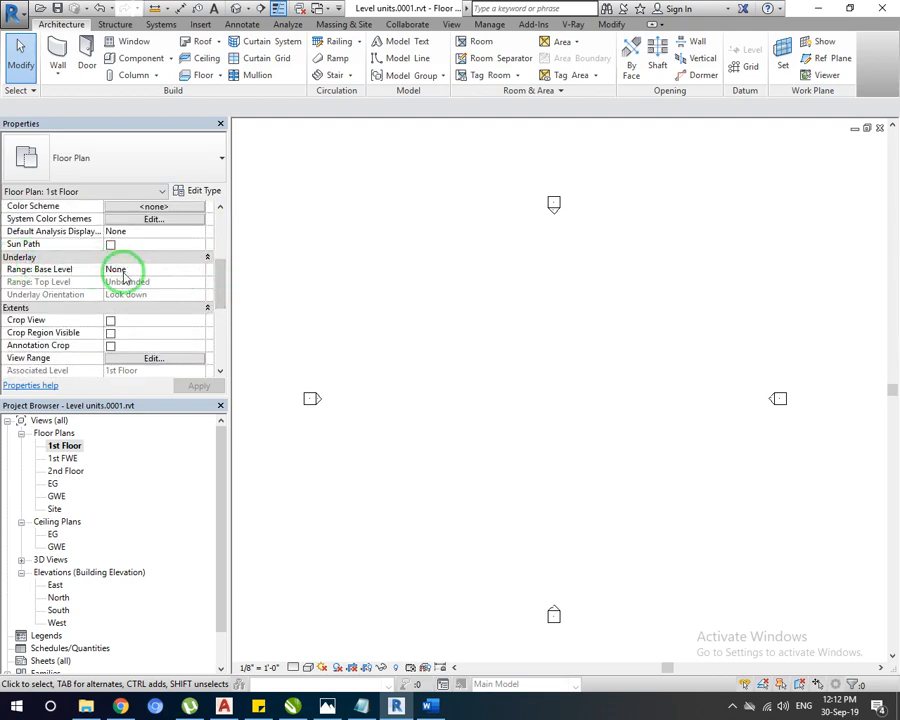
pyautogui.click(168, 273)
pyautogui.click(201, 270)
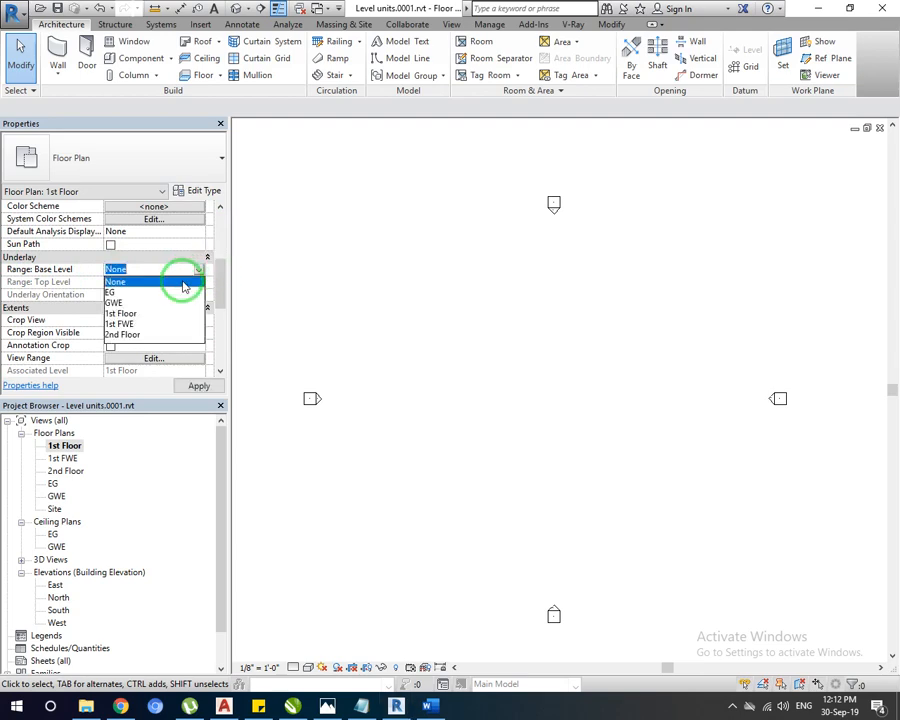
pyautogui.click(122, 292)
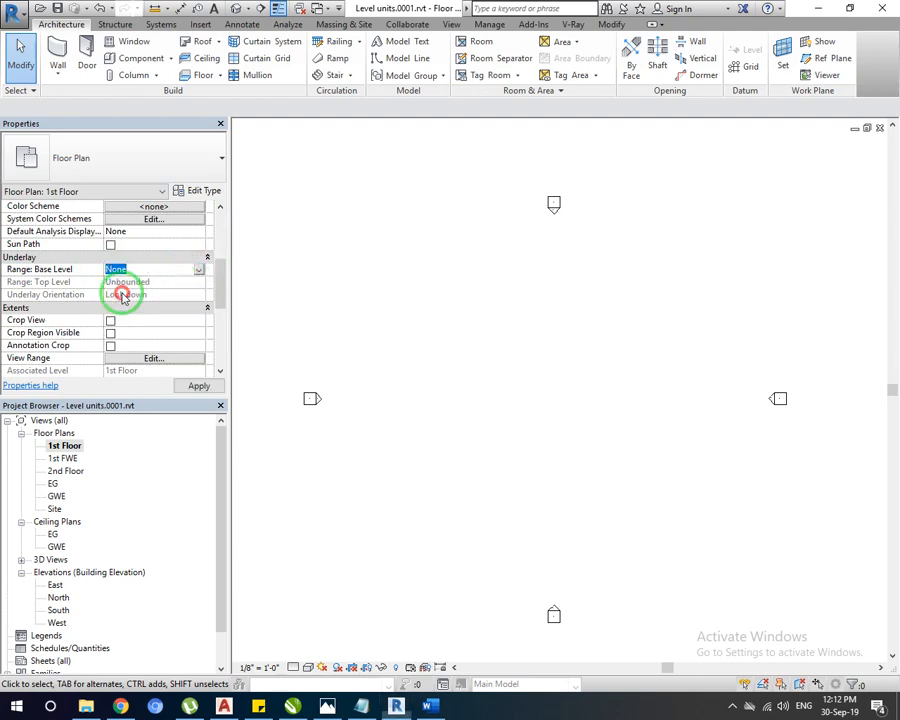
pyautogui.click(198, 387)
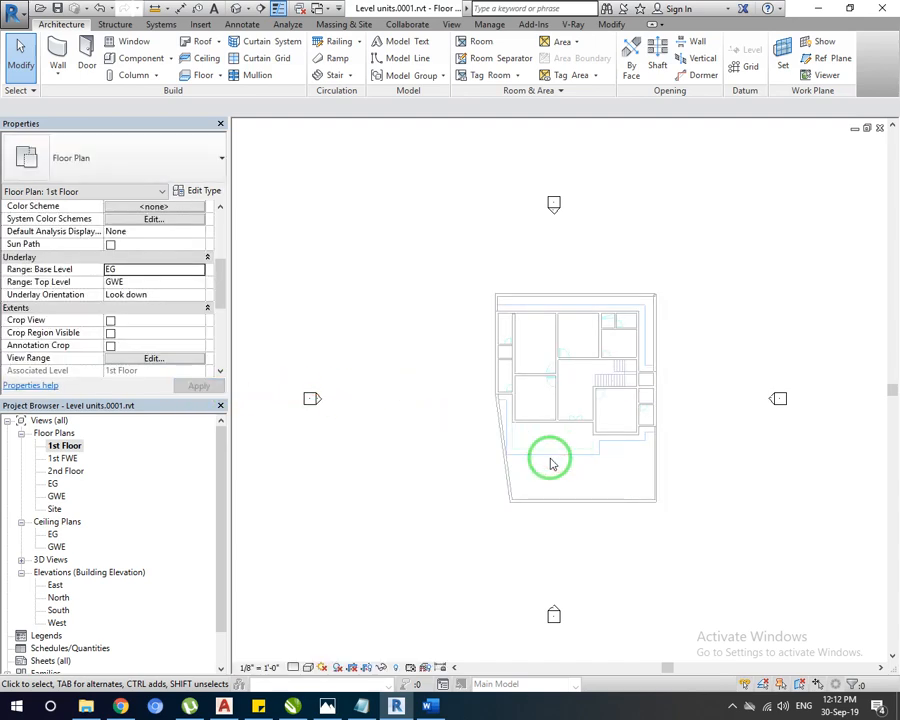
# Start a floor on the 1st Floor plan and duplicate the Generic - 12" floor type as "6 inch thick Floor".
pyautogui.scroll(1, 598, 449)
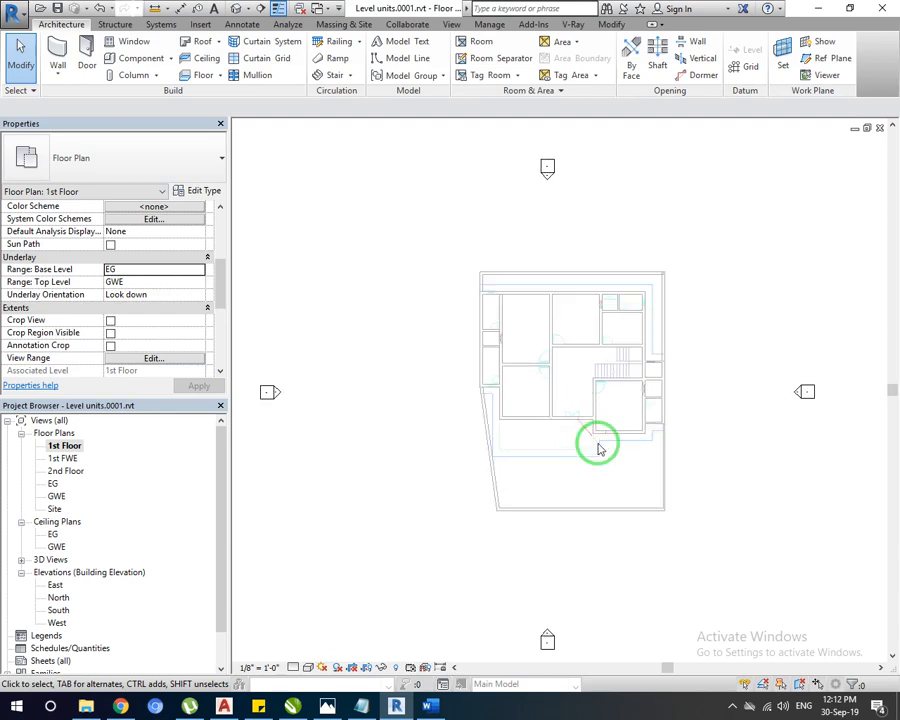
pyautogui.scroll(4, 598, 449)
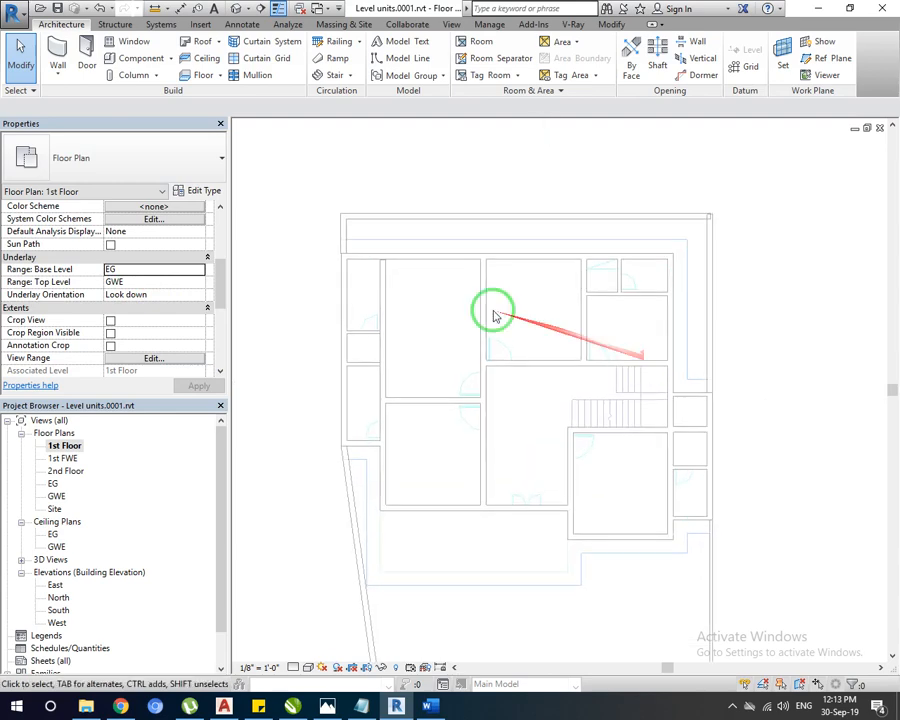
pyautogui.scroll(2, 494, 316)
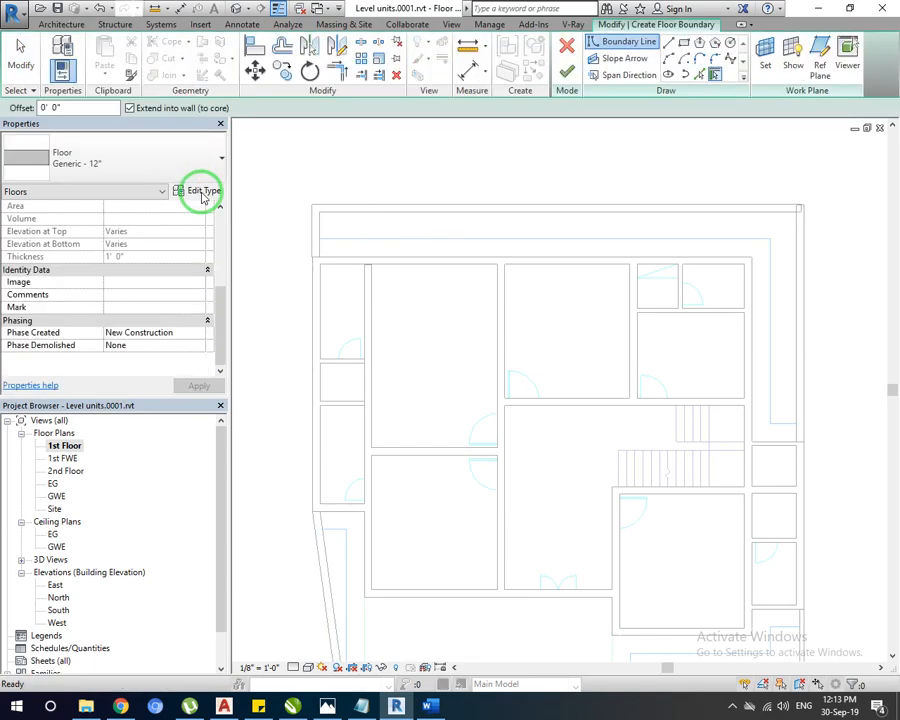
pyautogui.click(203, 190)
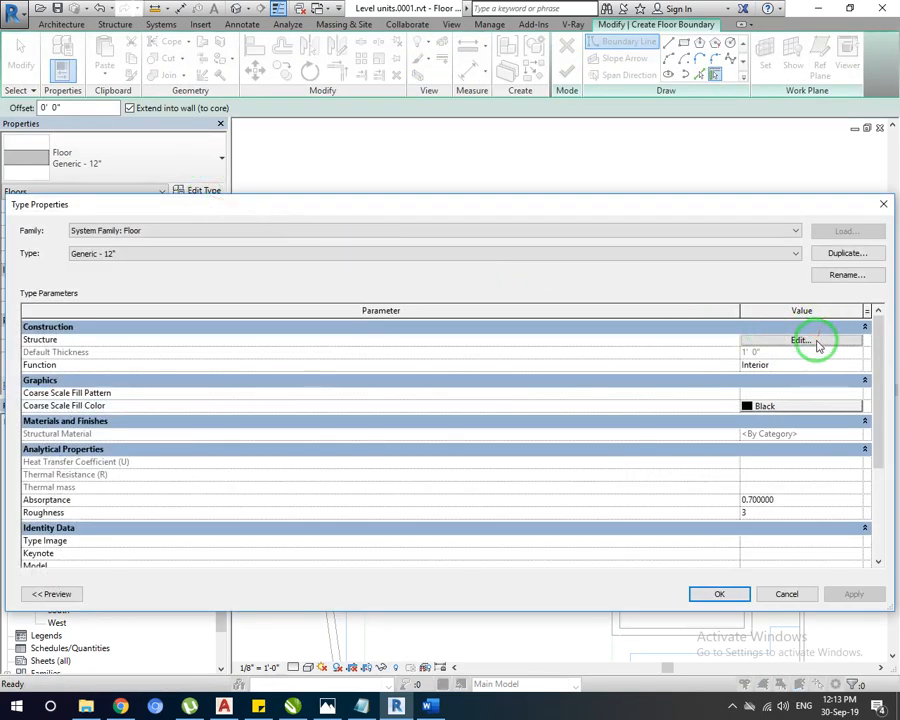
pyautogui.click(848, 253)
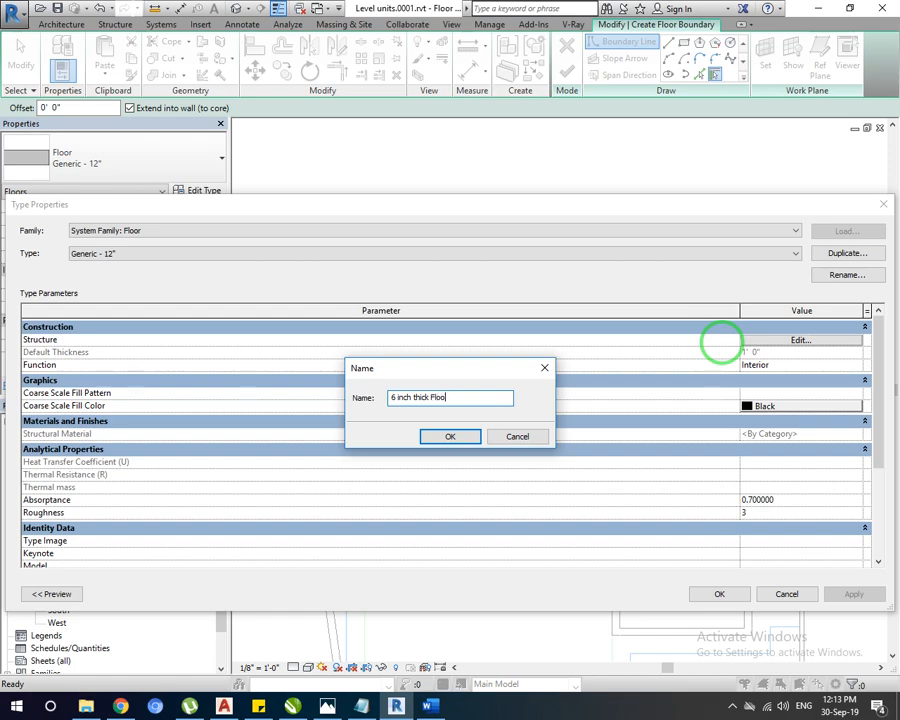
pyautogui.press('Return')
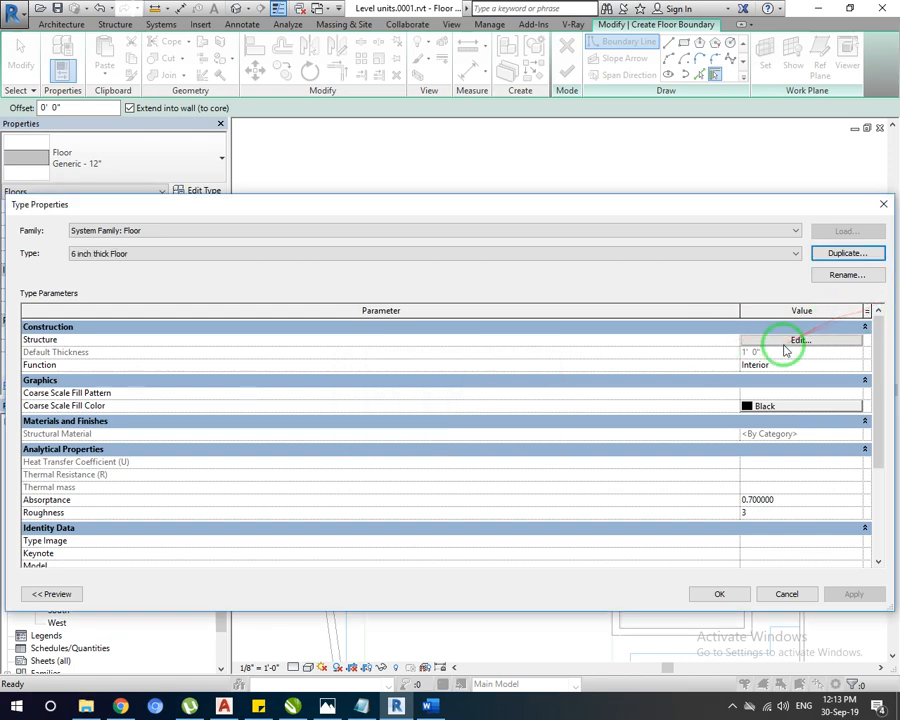
# Set the structure layer of the 6 inch thick Floor type to 0' 6" thick and apply the type.
pyautogui.click(790, 343)
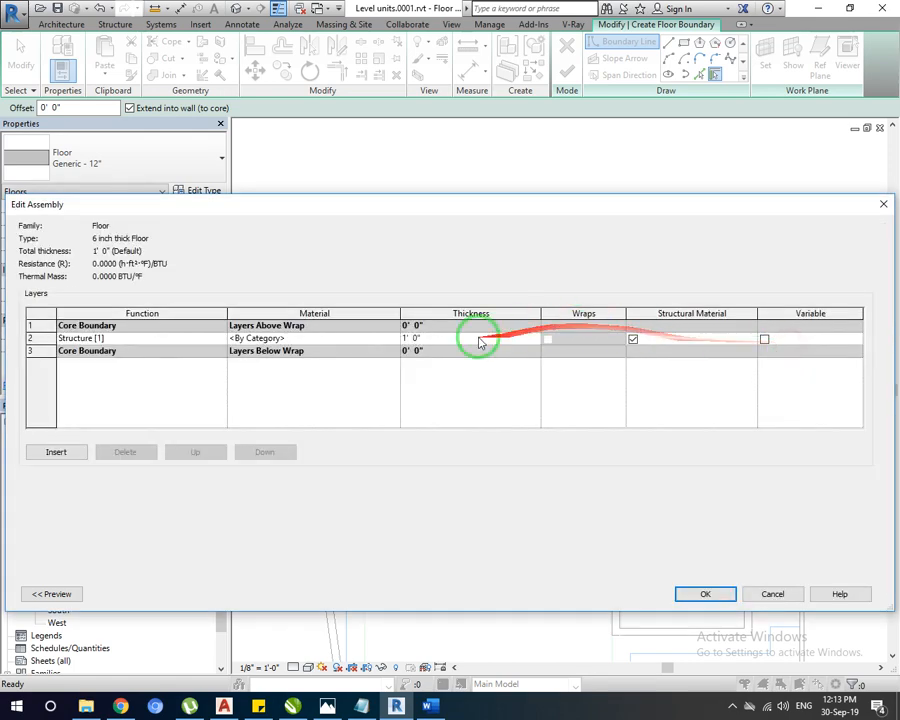
pyautogui.click(479, 338)
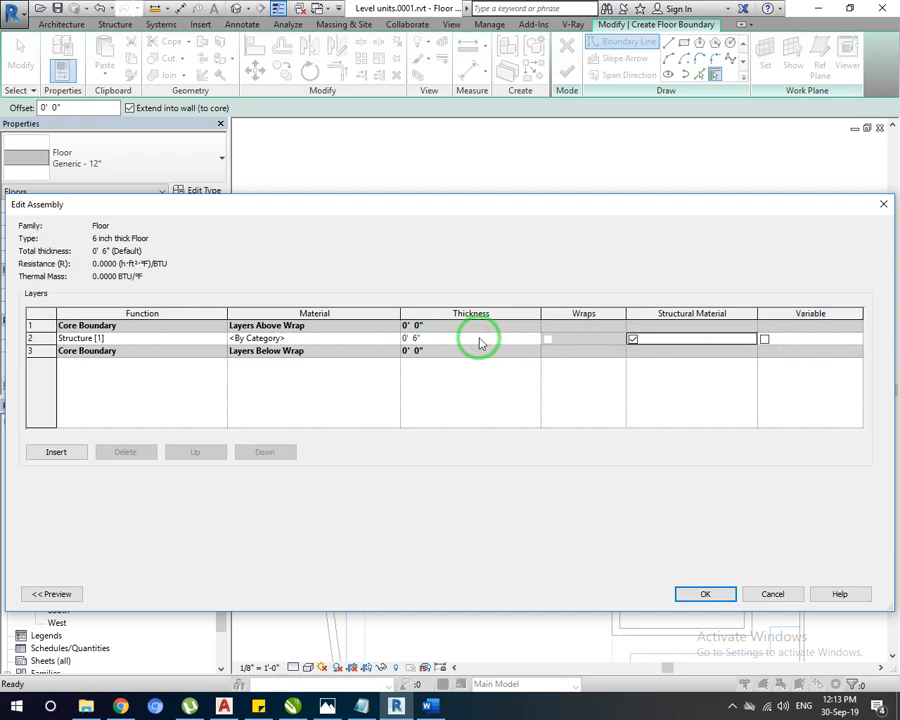
pyautogui.click(705, 592)
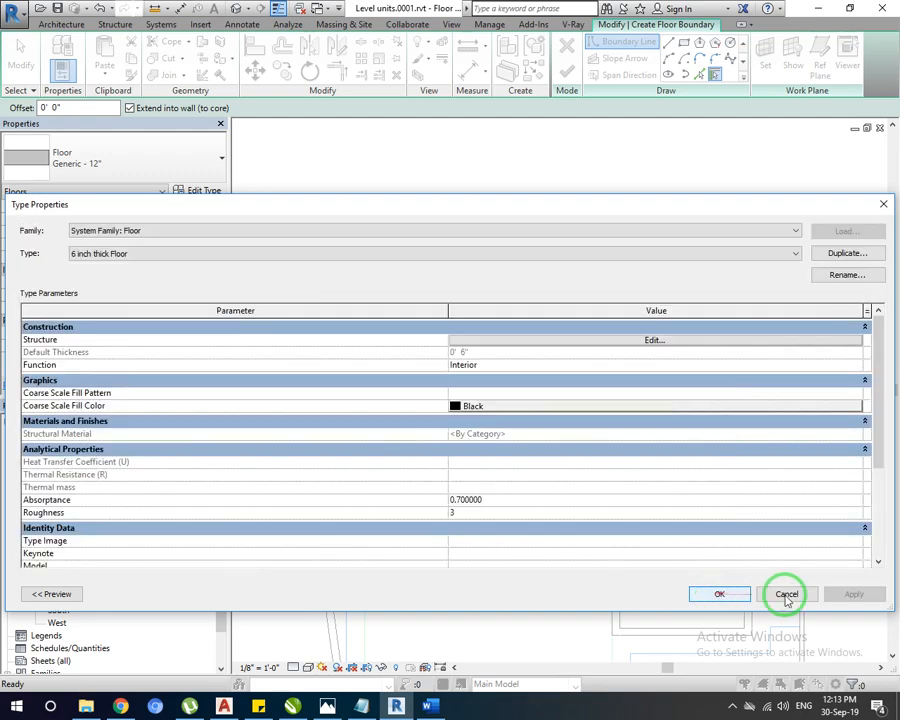
pyautogui.click(733, 595)
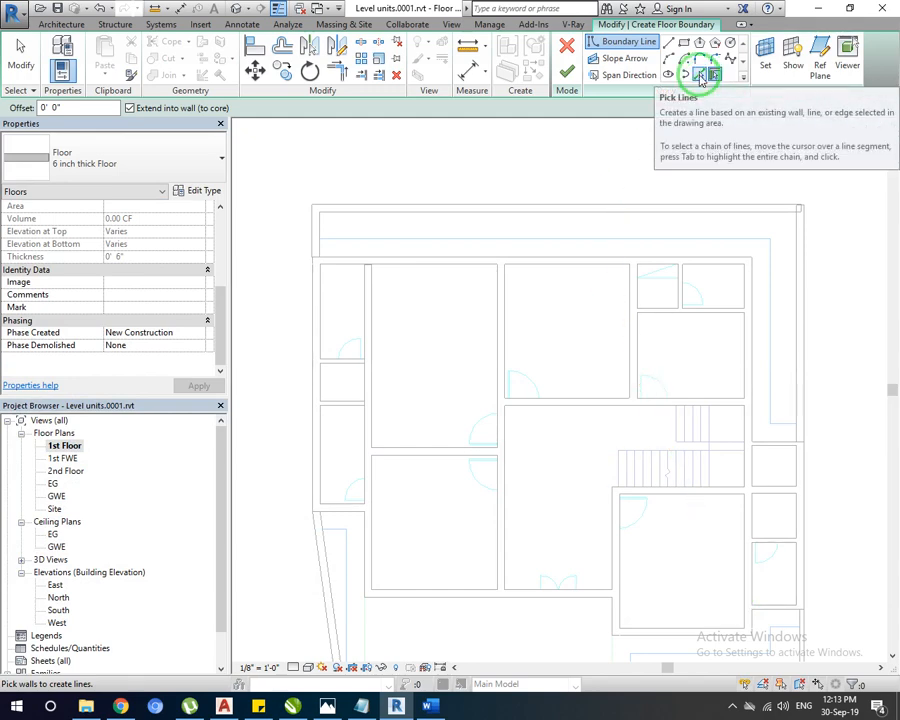
pyautogui.click(669, 43)
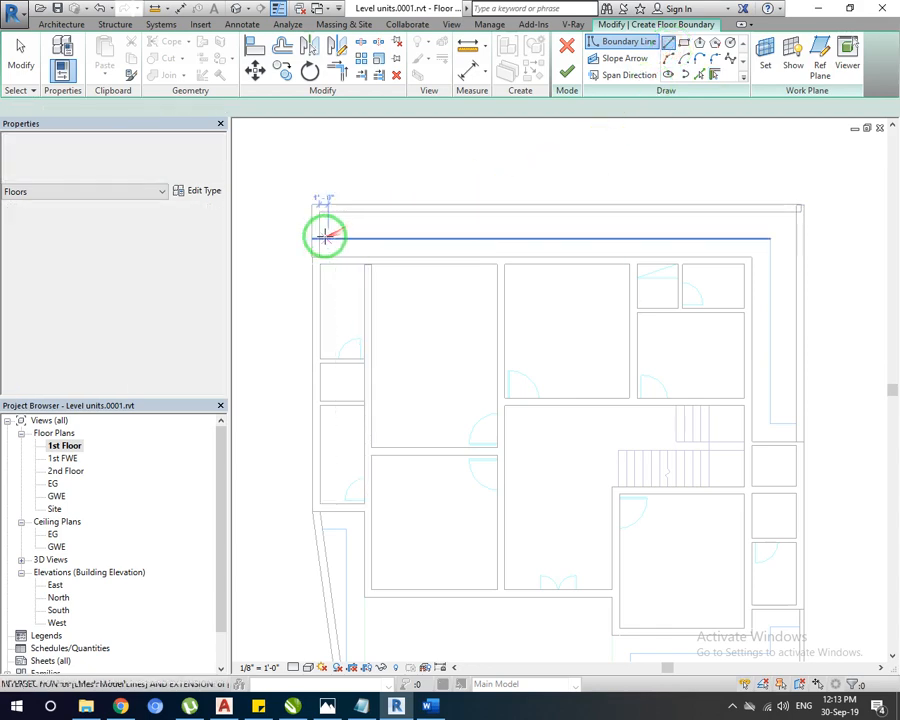
pyautogui.click(321, 234)
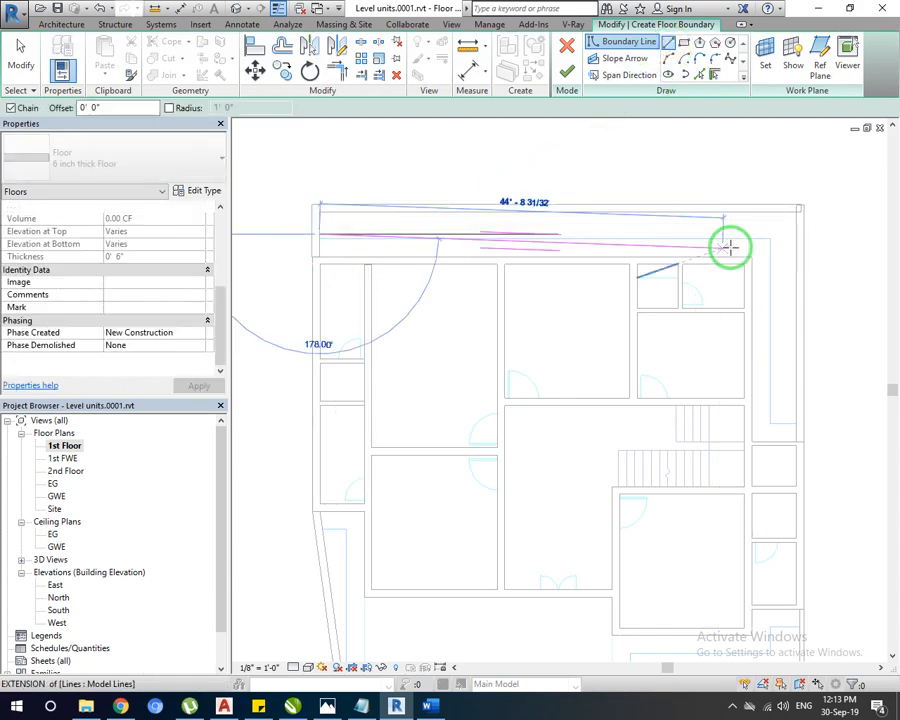
pyautogui.press('Escape')
# Pick floor boundary lines along the rear and right-side projection lines and the outer faces of the left and right walls.
pyautogui.click(699, 73)
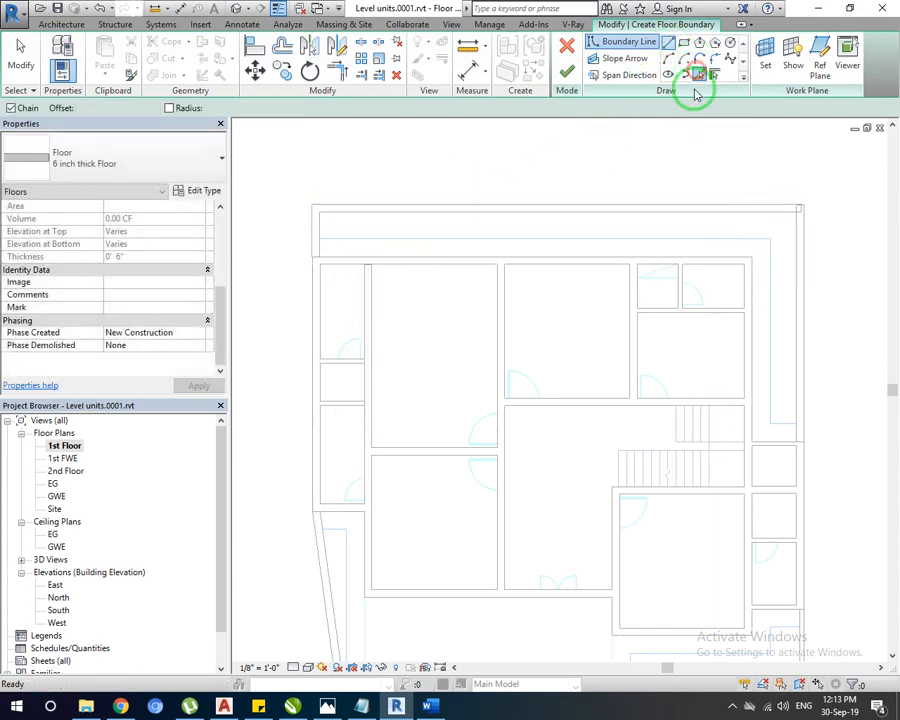
pyautogui.click(673, 237)
pyautogui.click(771, 278)
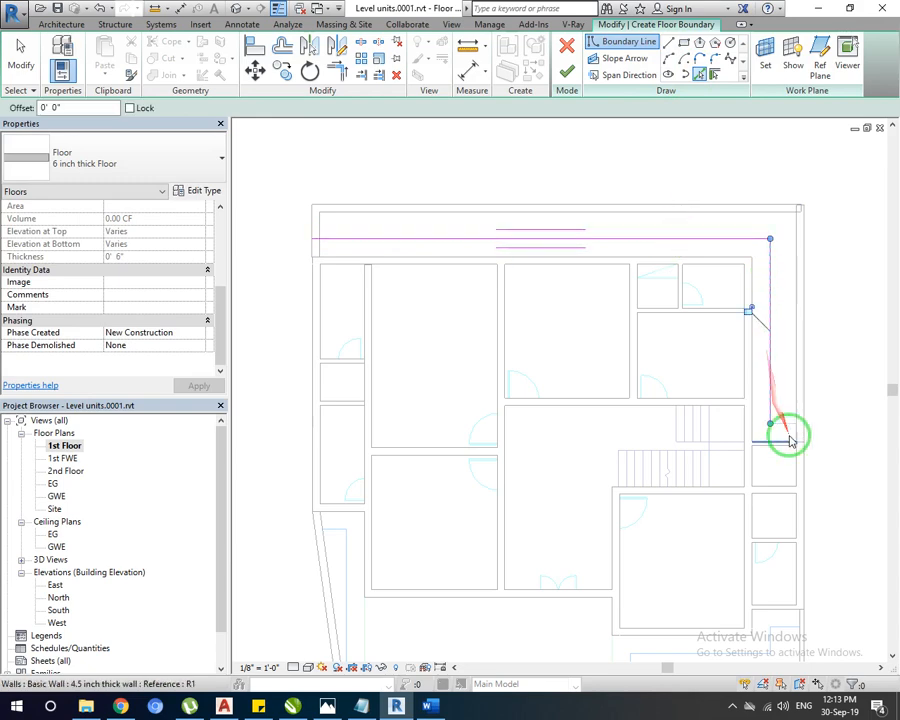
pyautogui.moveTo(689, 447); pyautogui.dragTo(669, 346, button='middle')
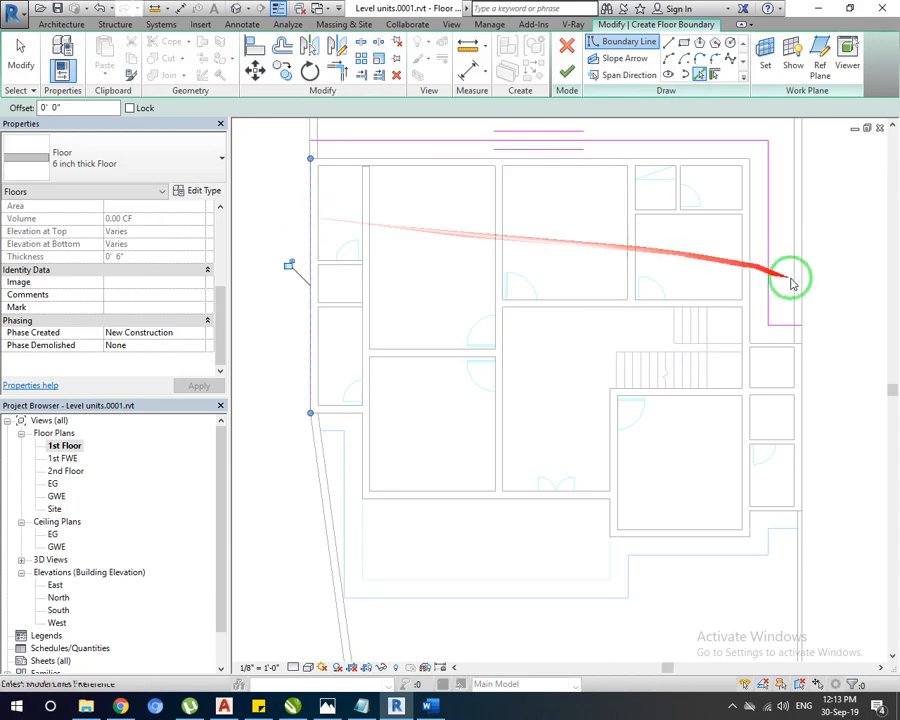
pyautogui.click(803, 348)
pyautogui.moveTo(673, 331); pyautogui.dragTo(623, 187, button='middle')
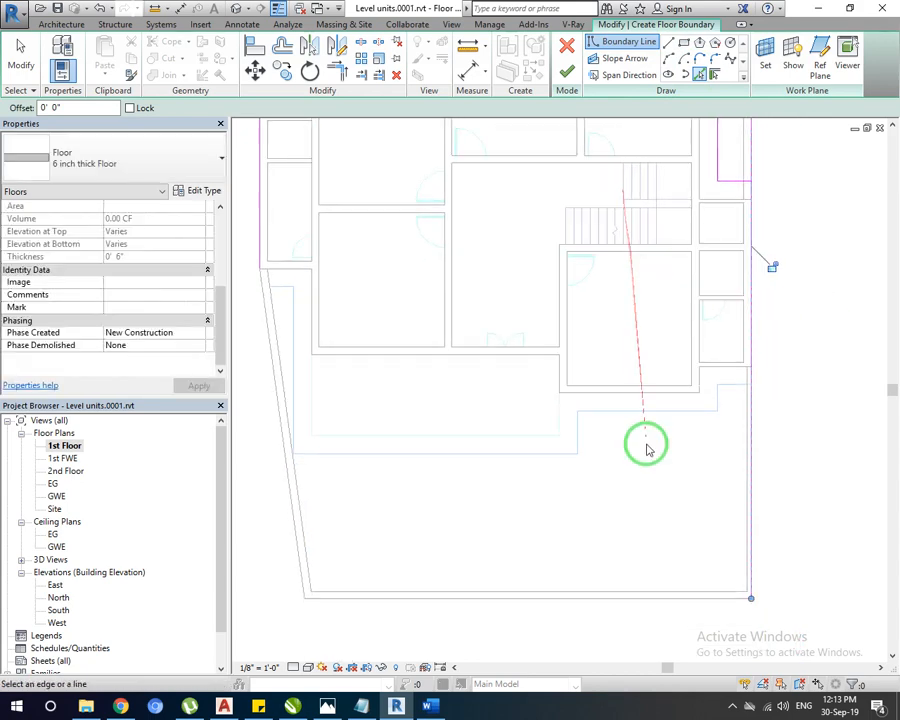
# Pick the stepped projection lines along the front, around the veranda and up to the slanted boundary wall, plus that wall's outer line.
pyautogui.click(733, 385)
pyautogui.click(718, 399)
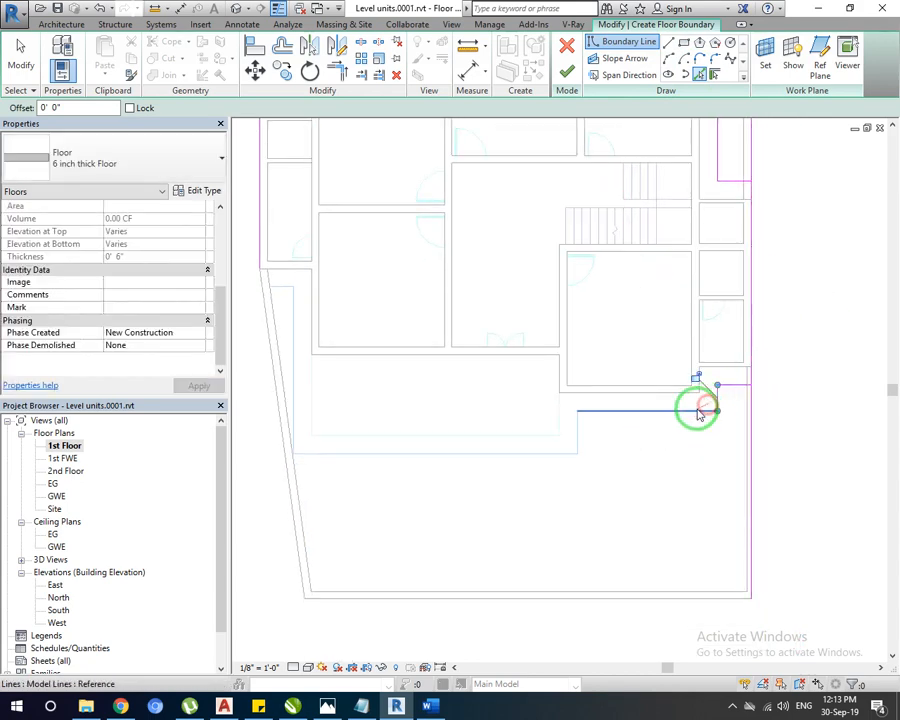
pyautogui.click(695, 410)
pyautogui.click(577, 432)
pyautogui.click(528, 456)
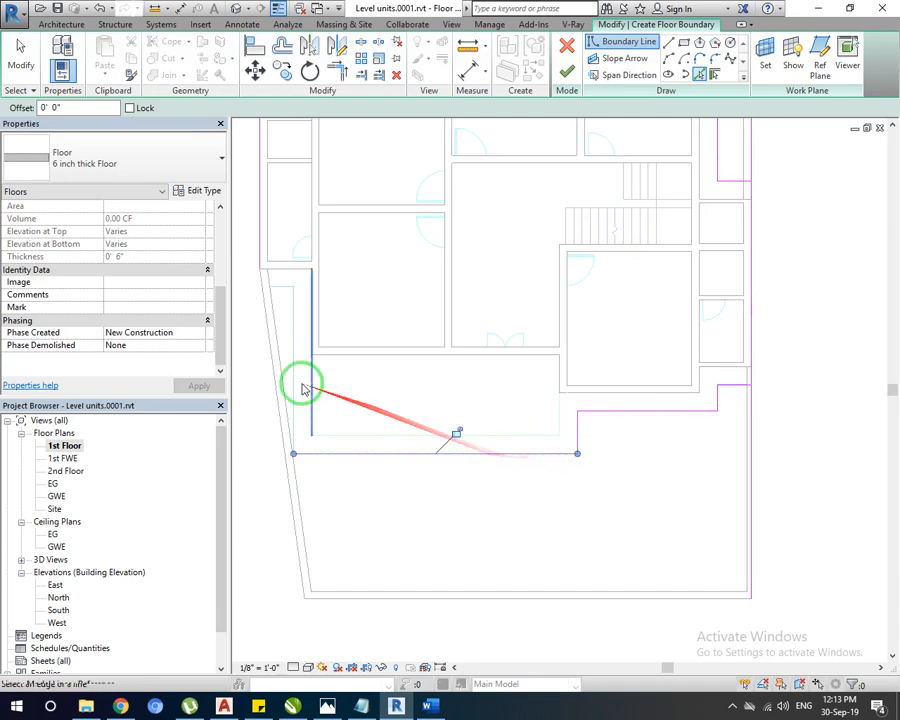
pyautogui.click(281, 320)
pyautogui.moveTo(278, 287); pyautogui.dragTo(296, 364, button='middle')
pyautogui.click(290, 360)
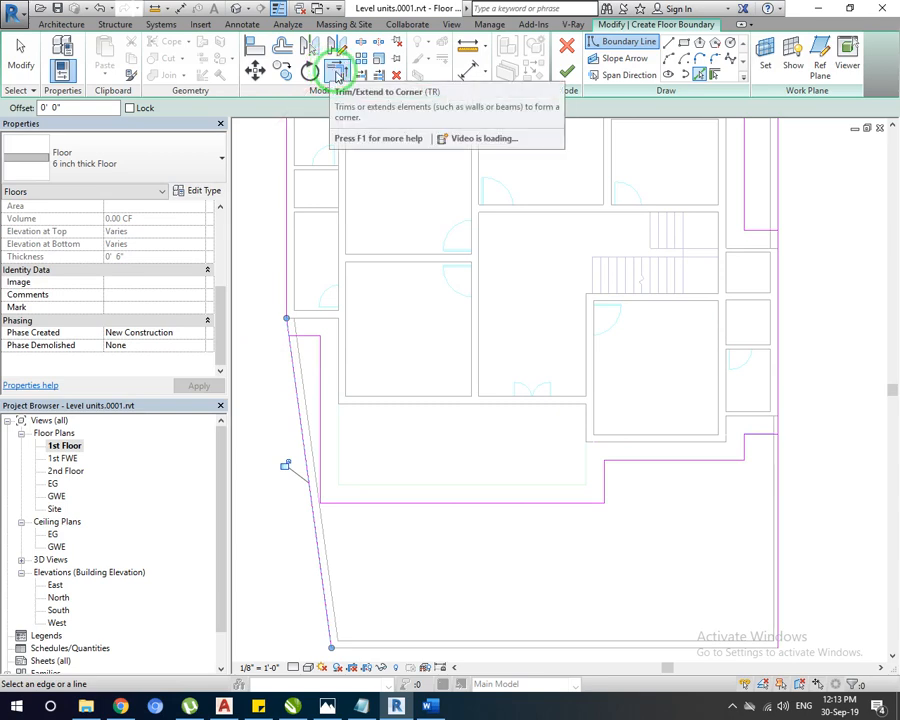
# Trim the slanted boundary line to a corner with the short front projection line at the house's lower-left corner.
pyautogui.click(338, 74)
pyautogui.scroll(3, 288, 318)
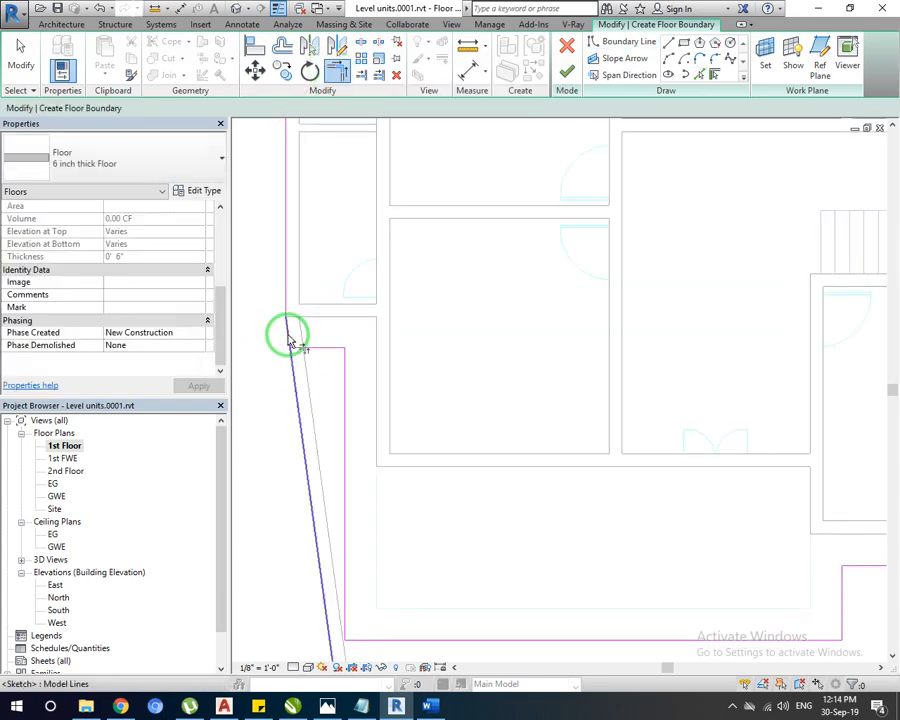
pyautogui.click(311, 360)
pyautogui.click(316, 349)
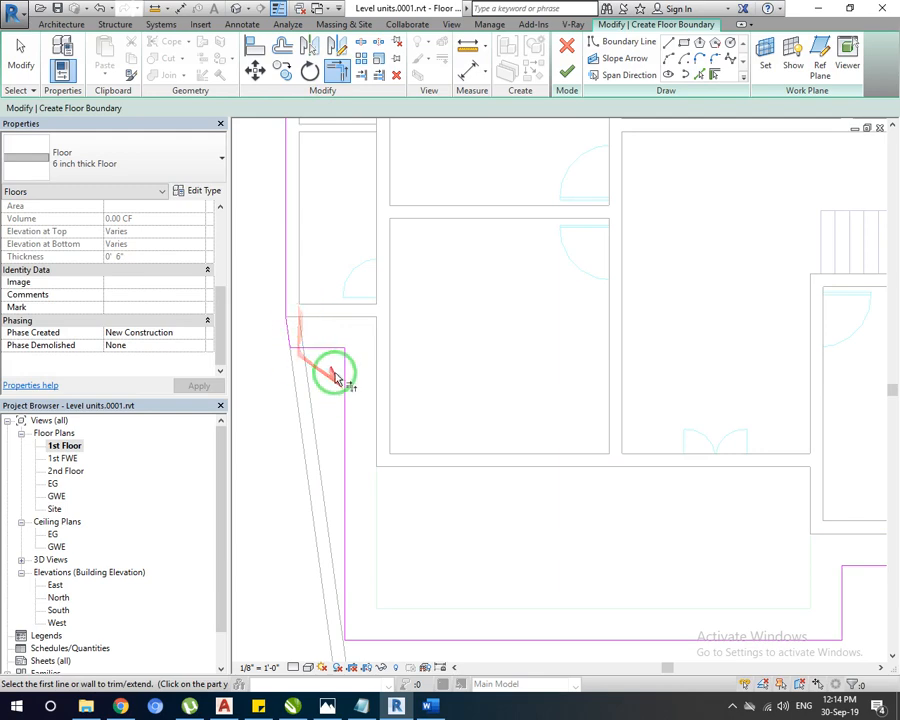
# Trim the right outer boundary line to the short projection lines at its lower and upper ends, and finish the floor sketch.
pyautogui.scroll(-3, 334, 374)
pyautogui.scroll(3, 706, 460)
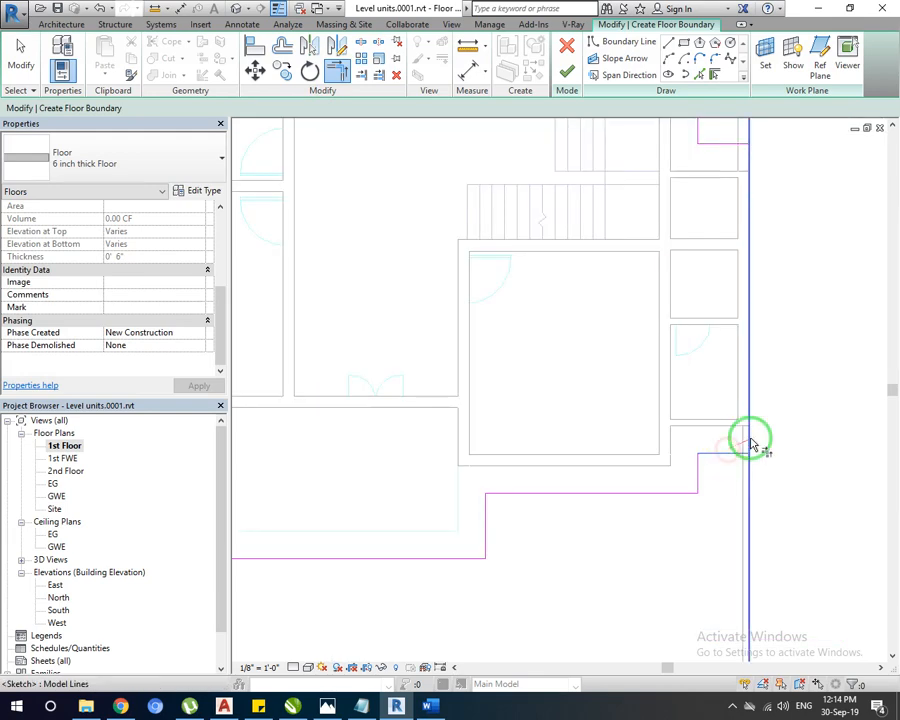
pyautogui.scroll(-3, 770, 268)
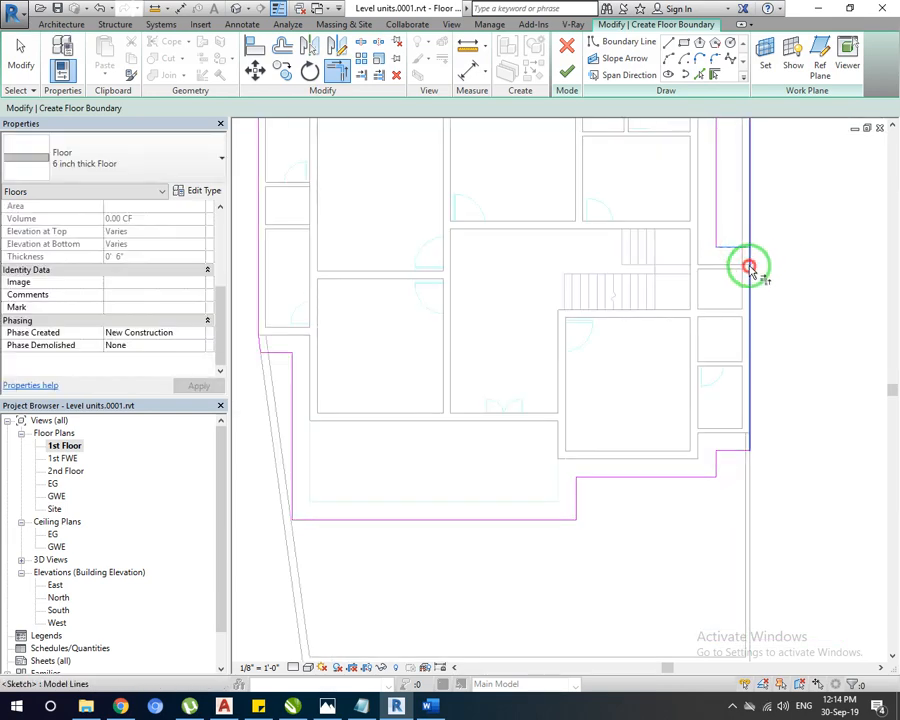
pyautogui.moveTo(747, 265)
pyautogui.mouseDown(button='middle')
pyautogui.moveTo(635, 432)
pyautogui.moveTo(624, 556)
pyautogui.mouseUp(button='middle')
pyautogui.scroll(-2, 659, 424)
pyautogui.moveTo(439, 394); pyautogui.dragTo(515, 380, button='middle')
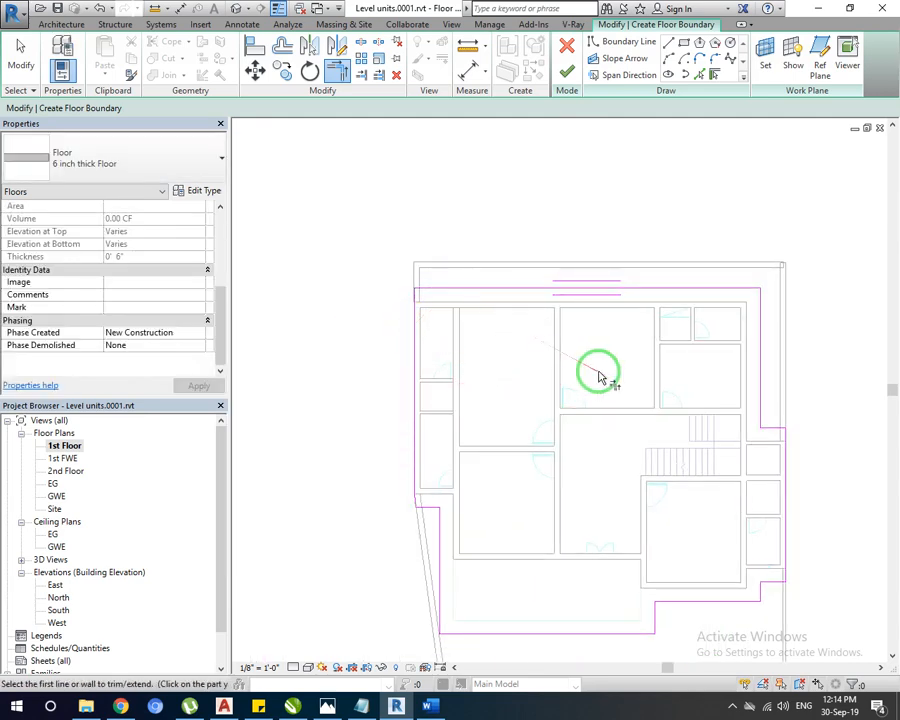
pyautogui.scroll(-2, 595, 370)
pyautogui.moveTo(600, 374); pyautogui.dragTo(548, 319, button='middle')
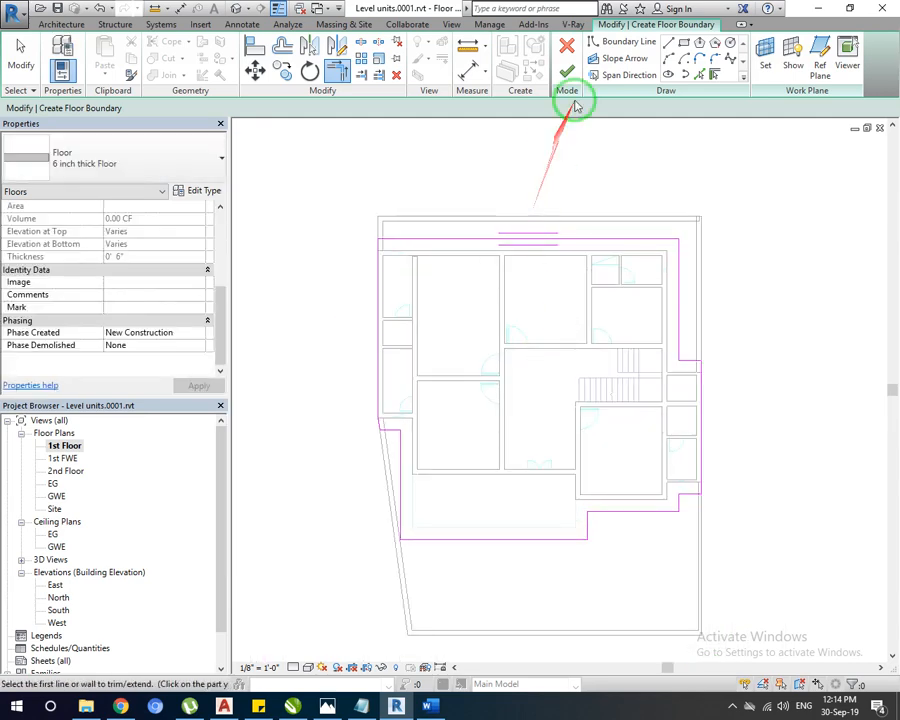
pyautogui.click(569, 77)
# Examine the new floor slab over the house in the default 3D view and return to the 1st Floor plan.
pyautogui.click(679, 296)
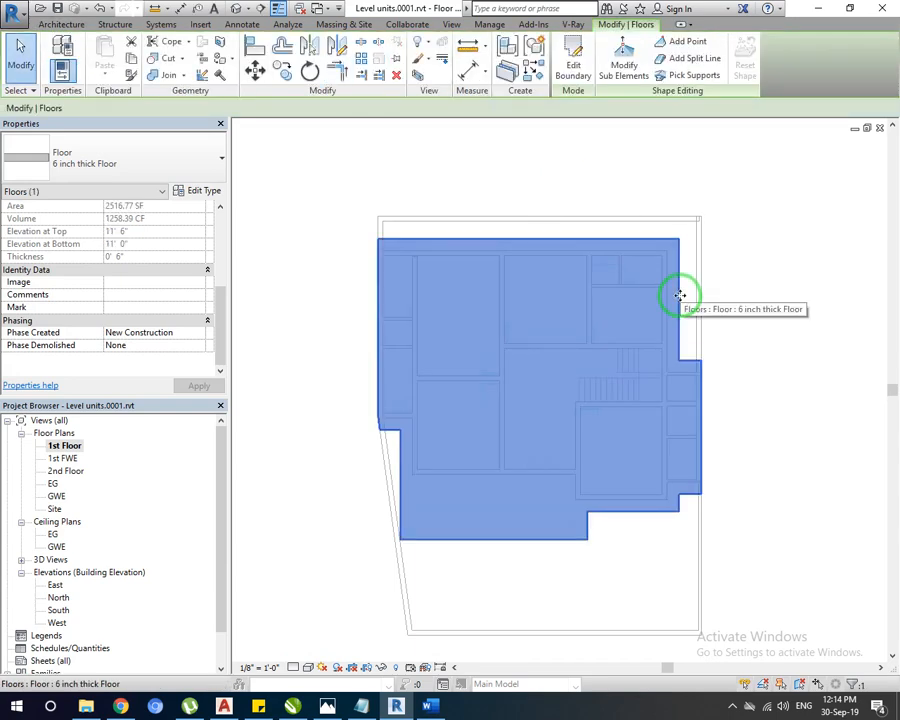
pyautogui.click(232, 7)
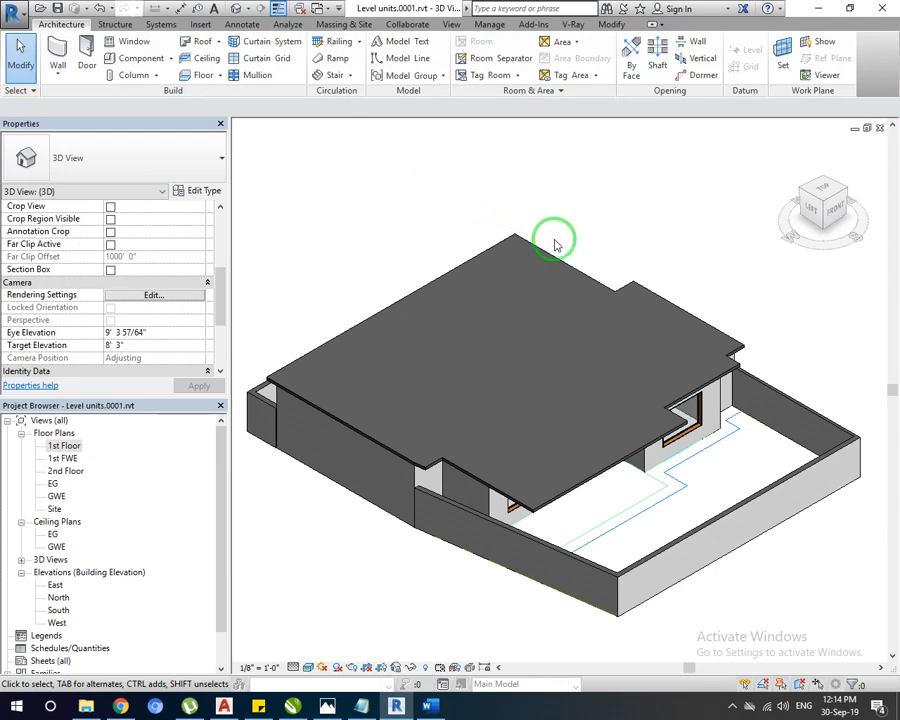
pyautogui.doubleClick(66, 446)
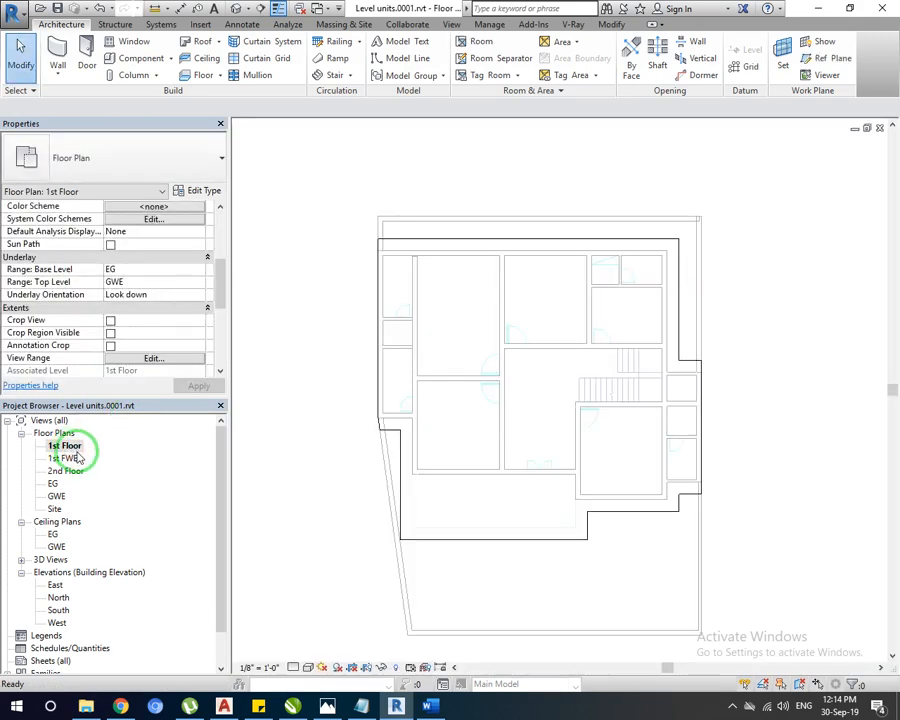
# In the EG plan, select the house's walls, doors, windows and room labels inside the boundary walls and copy them to the clipboard.
pyautogui.click(56, 485)
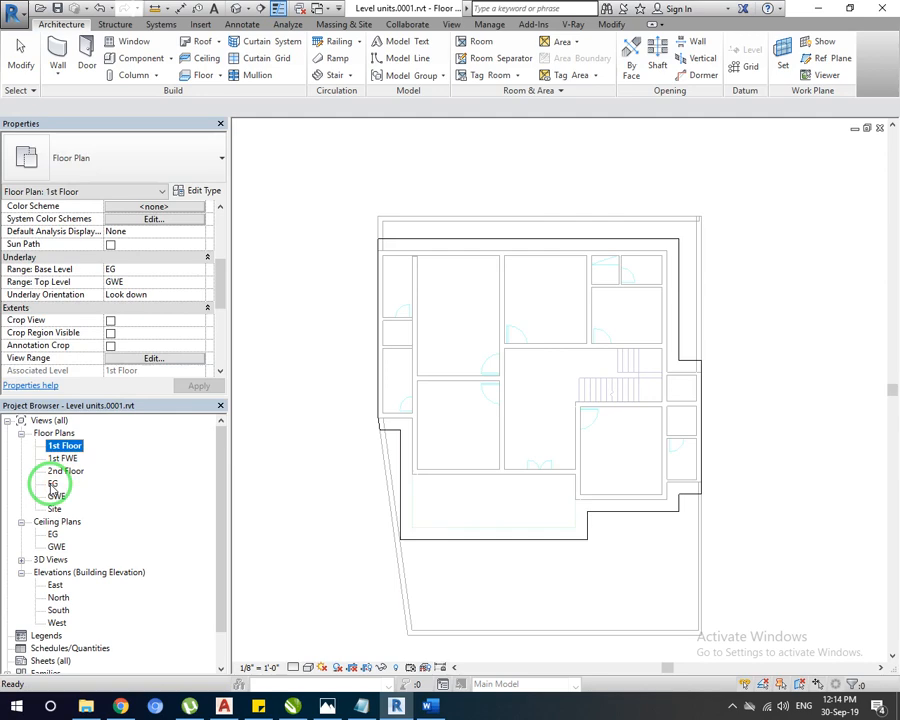
pyautogui.doubleClick(53, 485)
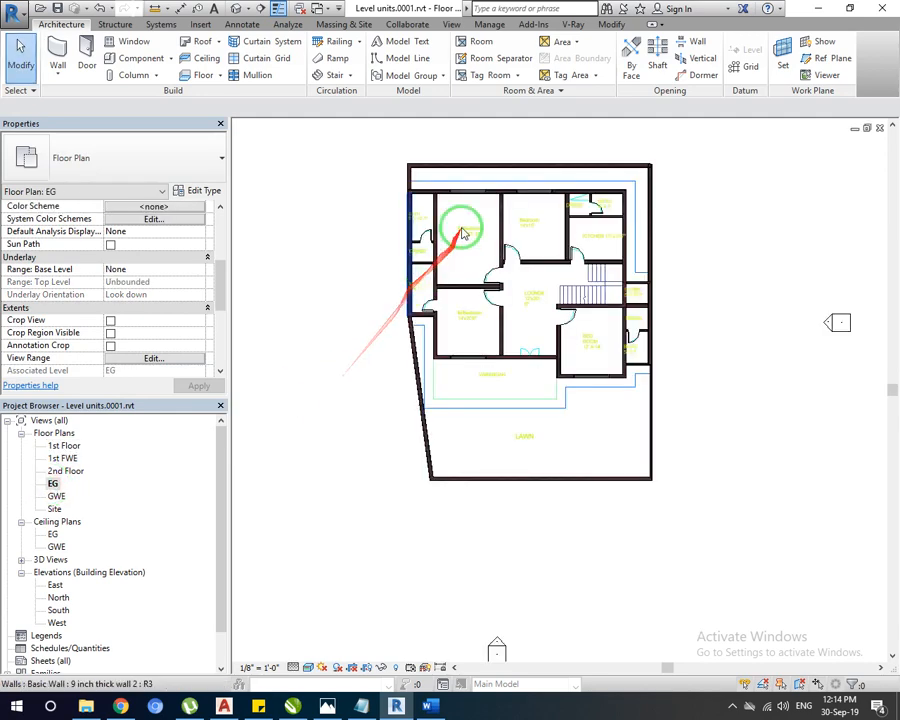
pyautogui.moveTo(361, 190); pyautogui.dragTo(697, 421)
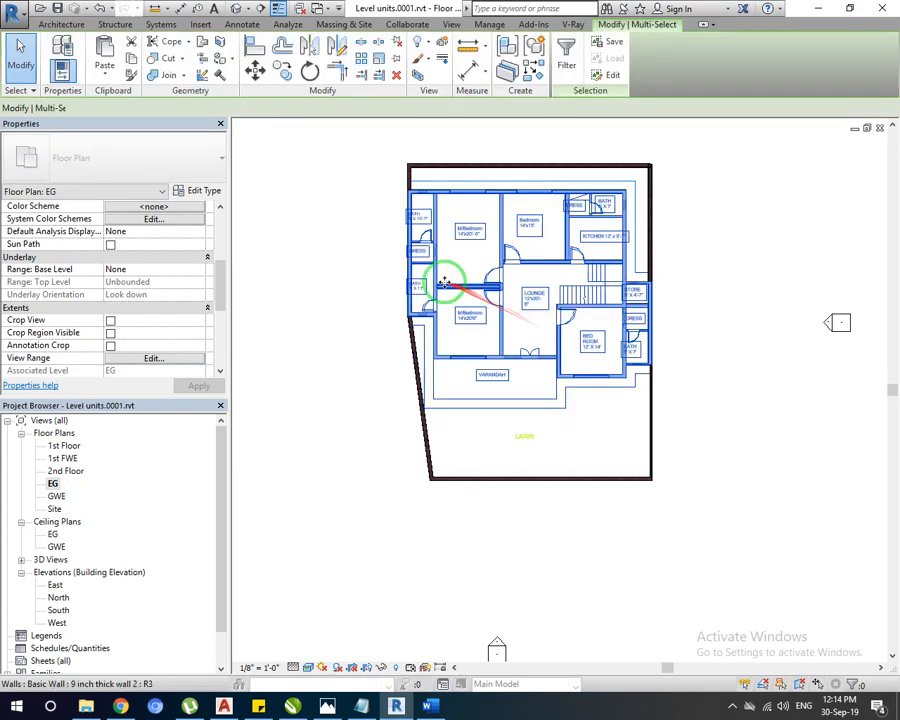
pyautogui.click(337, 233)
pyautogui.moveTo(355, 176); pyautogui.dragTo(733, 407)
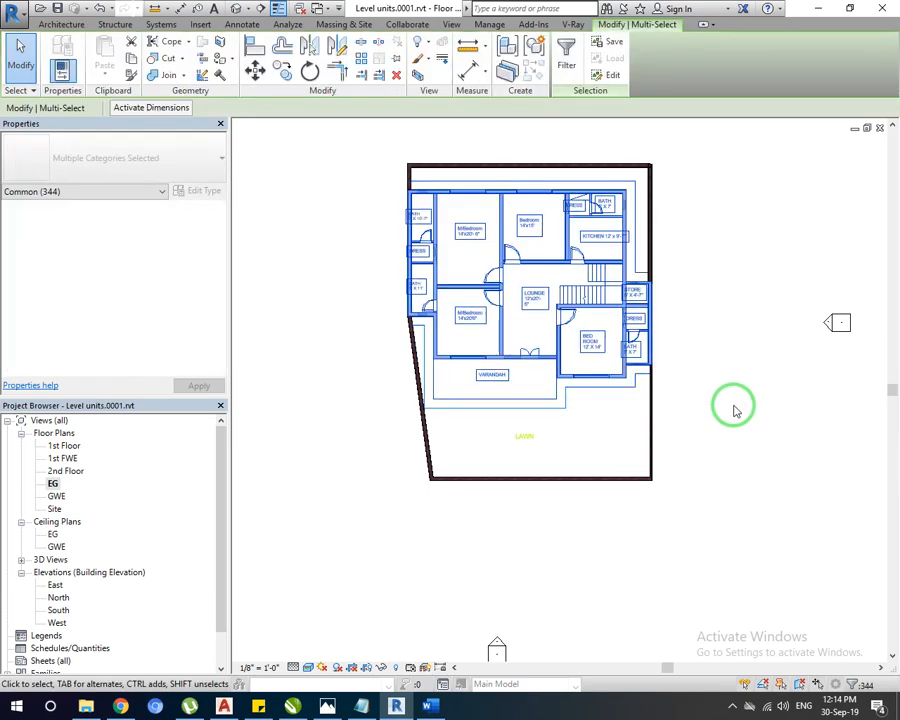
pyautogui.click(153, 62)
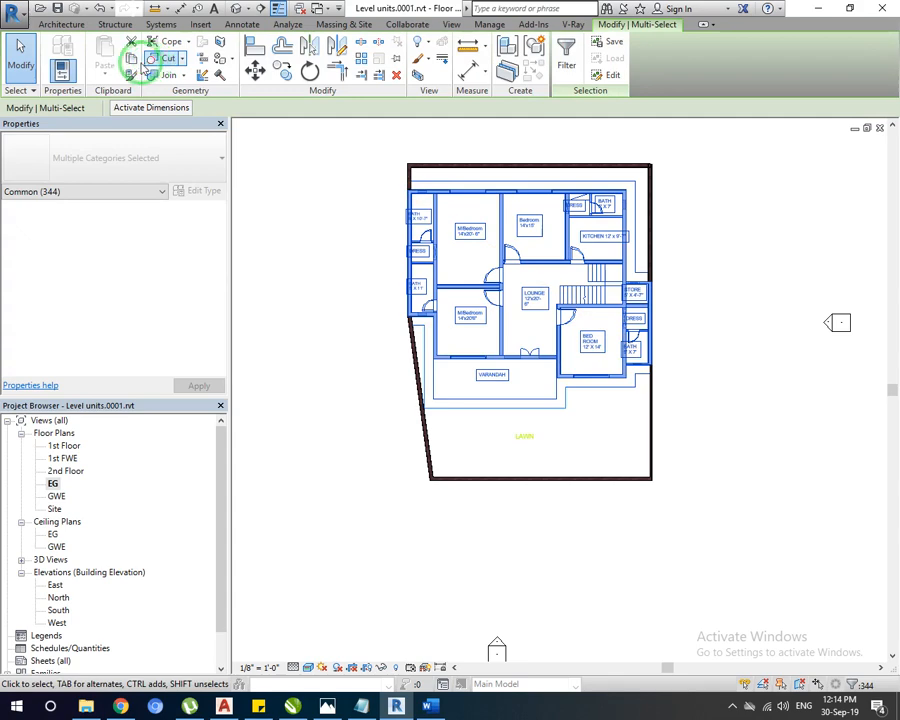
pyautogui.click(131, 60)
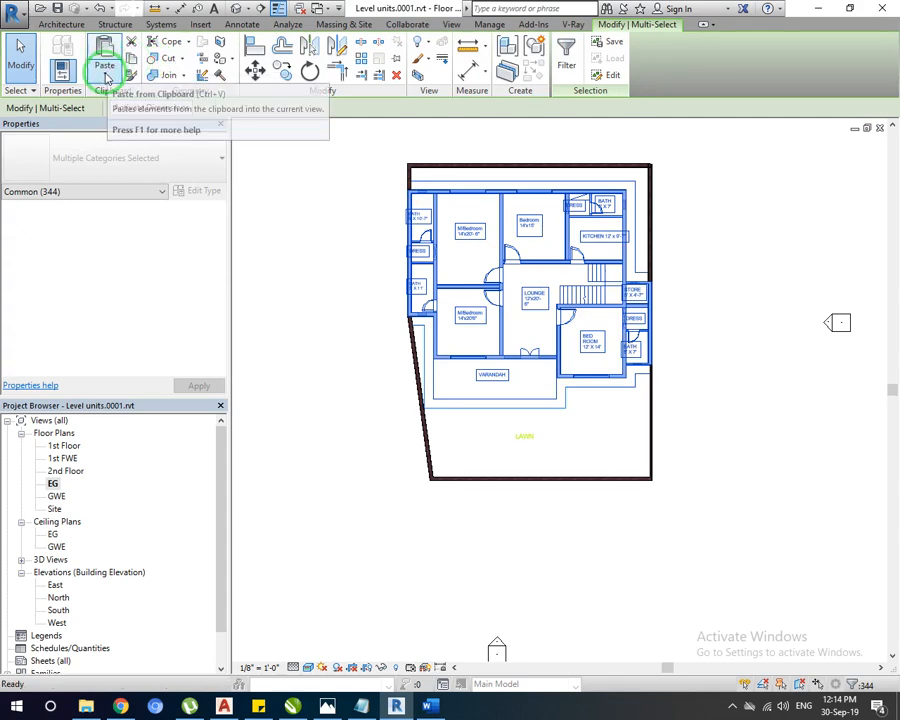
# Paste the copied ground-floor elements aligned to the selected view Floor Plan: 1st Floor.
pyautogui.click(107, 78)
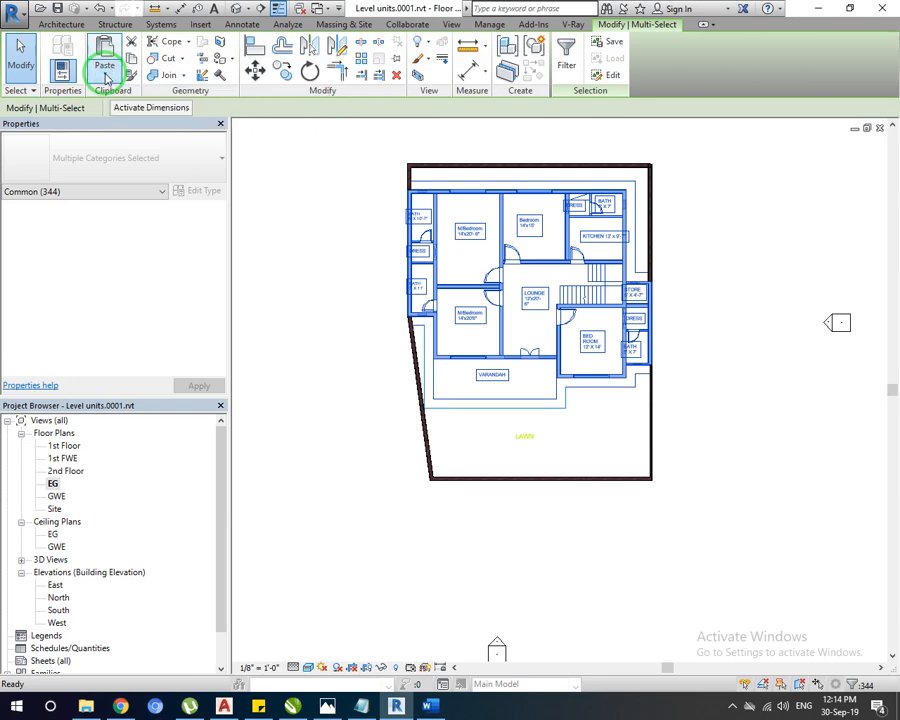
pyautogui.click(107, 78)
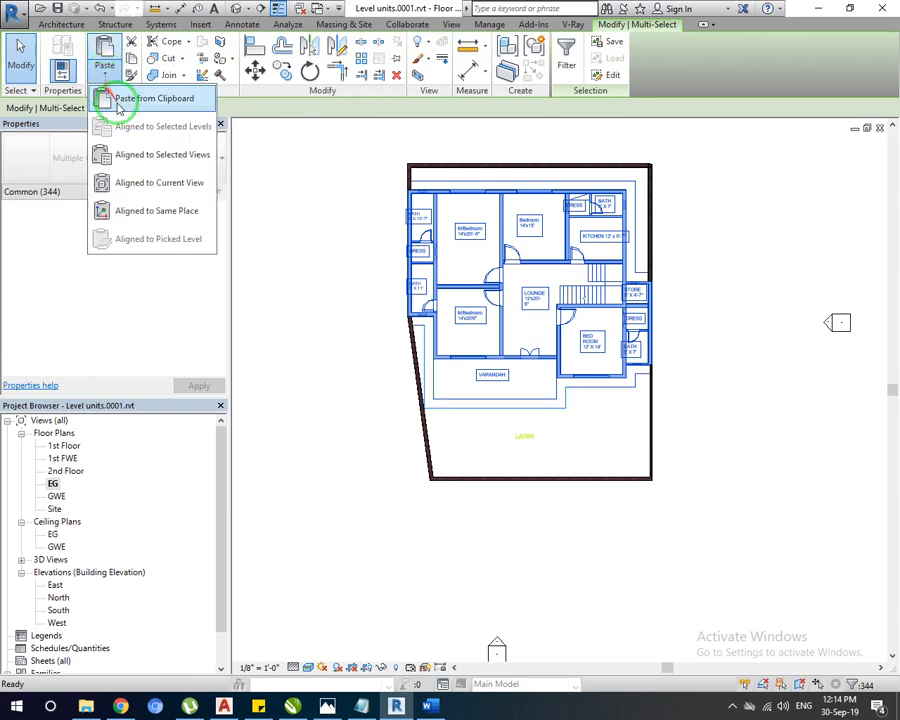
pyautogui.click(145, 156)
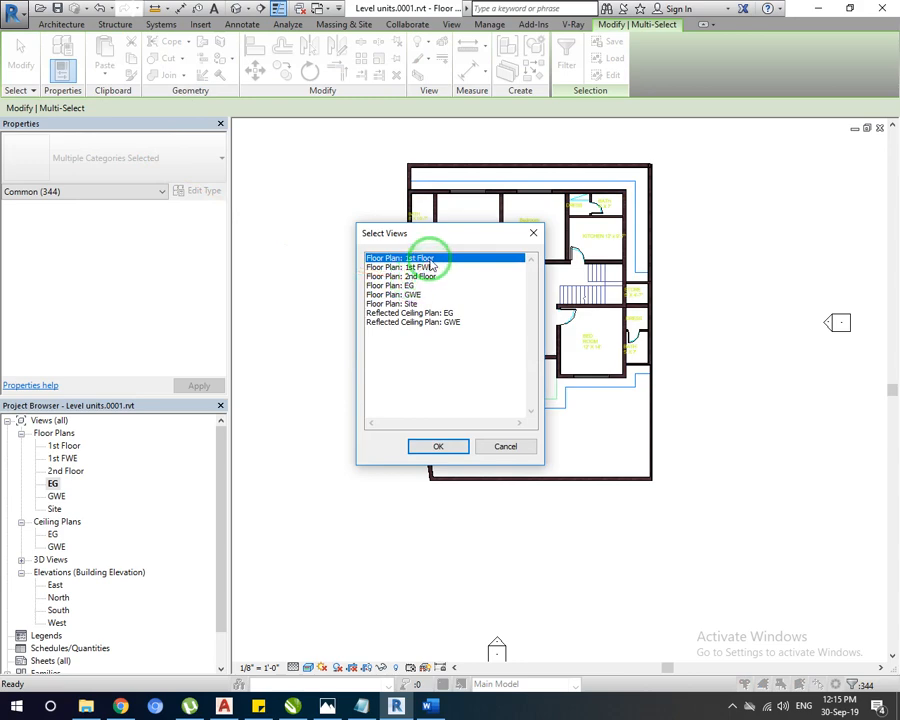
pyautogui.click(438, 446)
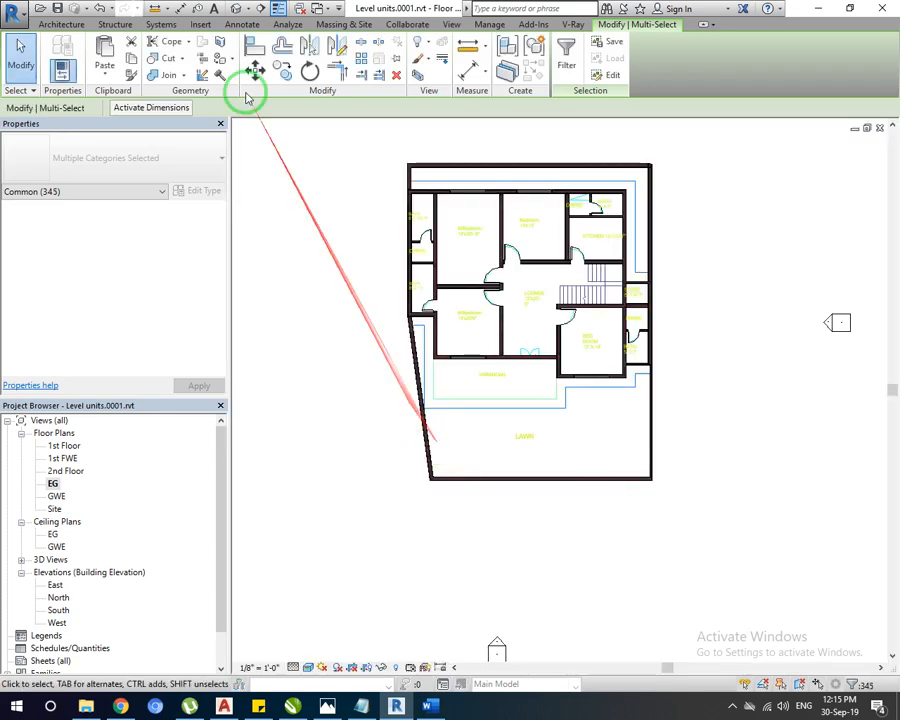
# Examine the pasted upper storey in the default 3D view, check the EG plan, and open the 1st Floor plan.
pyautogui.click(236, 10)
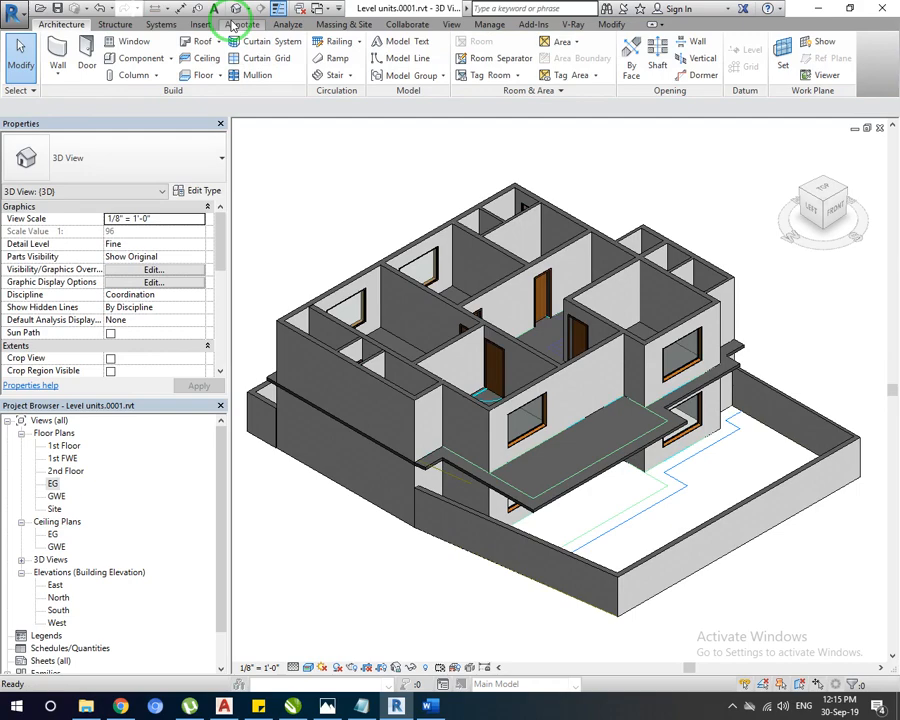
pyautogui.doubleClick(53, 483)
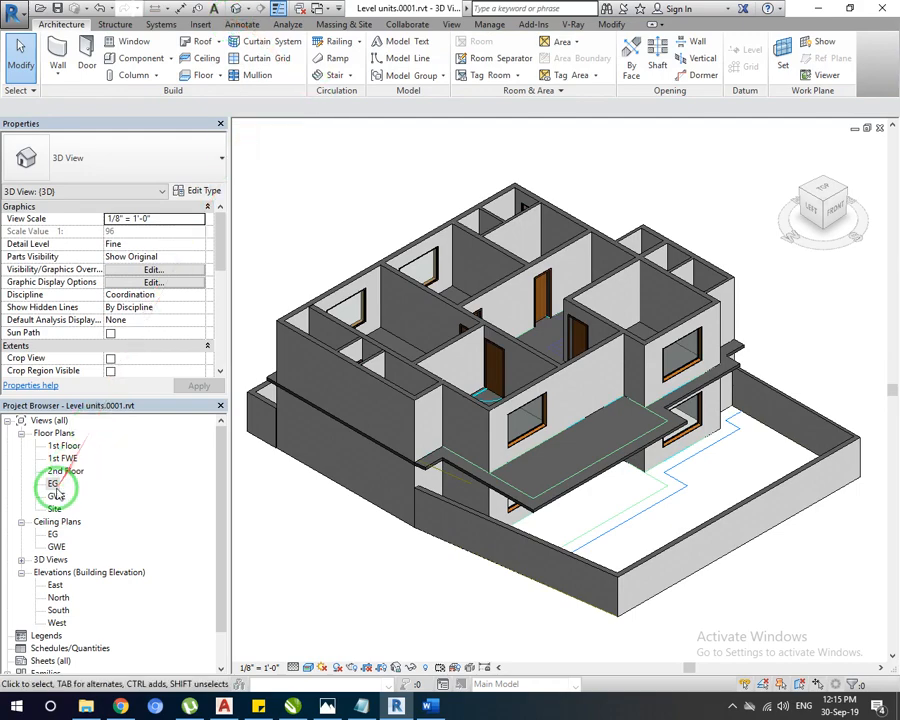
pyautogui.scroll(-5, 509, 346)
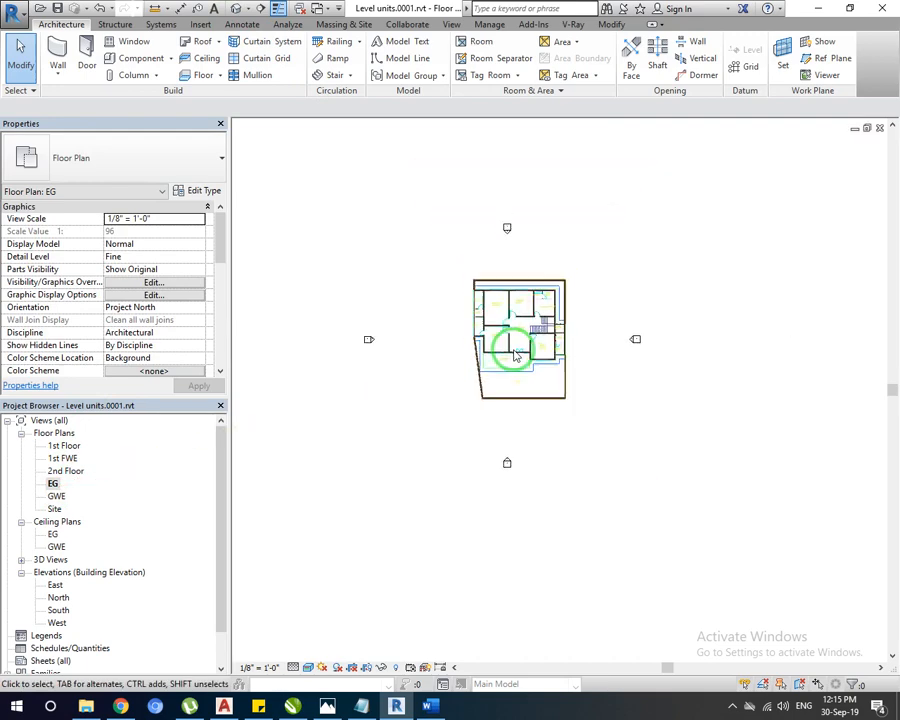
pyautogui.doubleClick(63, 447)
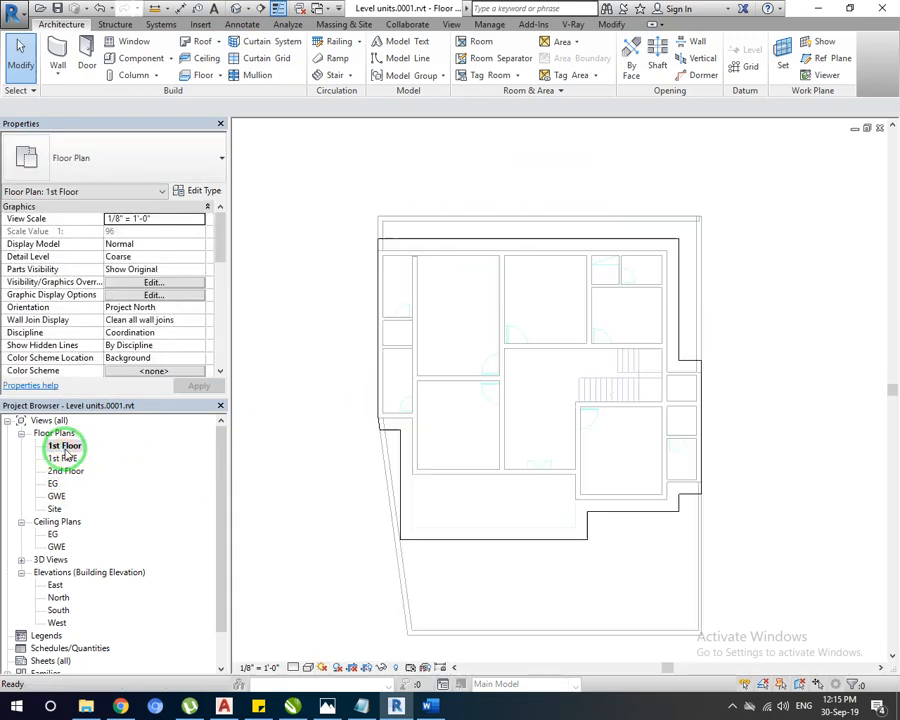
# Examine the first-floor CAD layout beyond the model to see which rooms the upper storey needs.
pyautogui.scroll(-4, 498, 505)
pyautogui.scroll(-3, 498, 481)
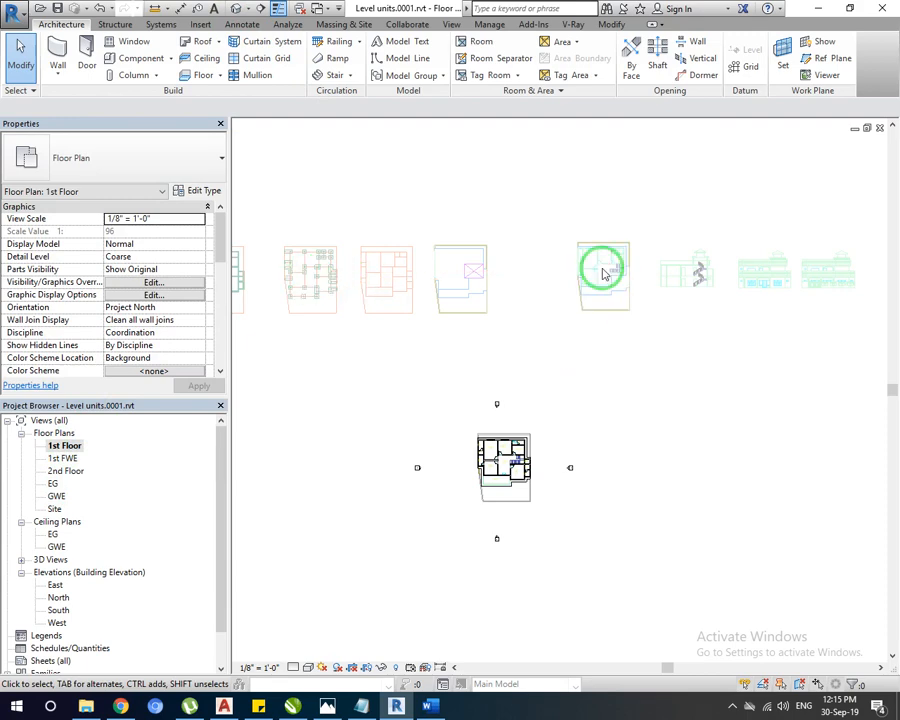
pyautogui.moveTo(482, 275); pyautogui.dragTo(588, 322, button='middle')
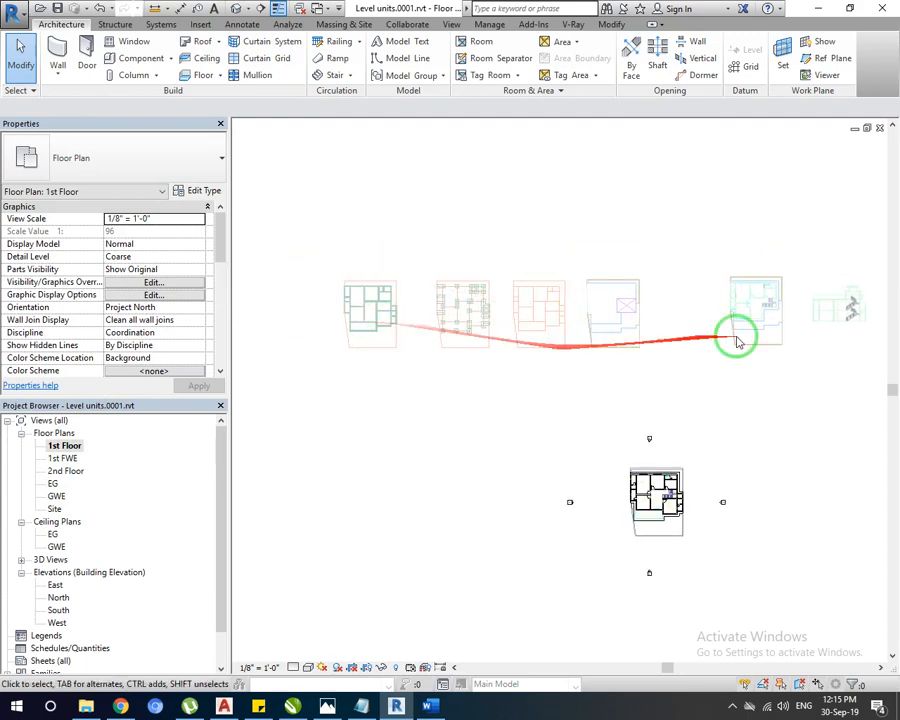
pyautogui.scroll(3, 784, 312)
pyautogui.scroll(5, 780, 306)
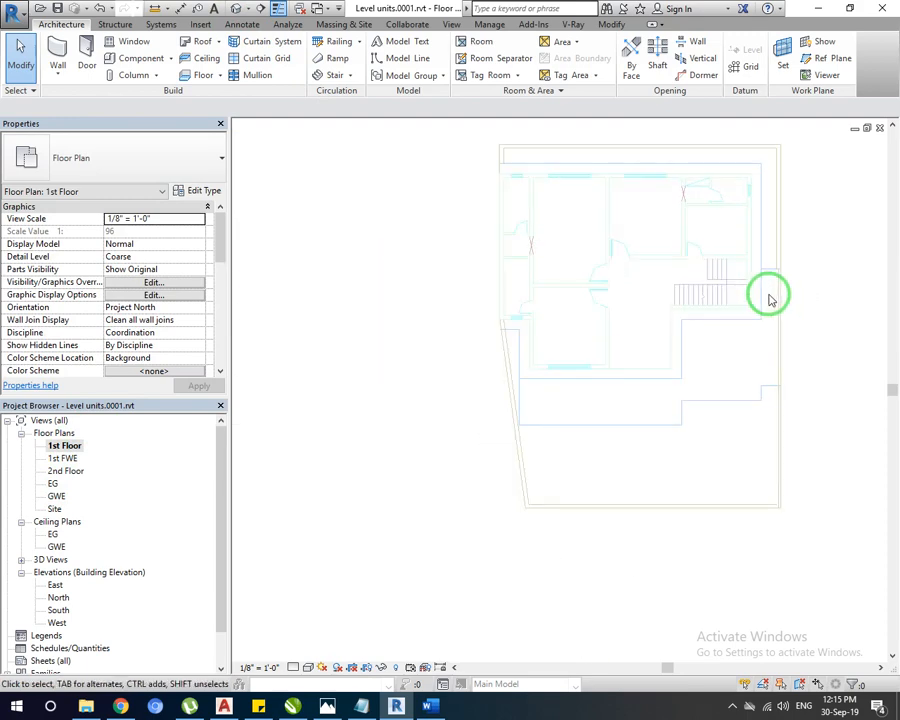
pyautogui.moveTo(766, 294); pyautogui.dragTo(685, 392, button='middle')
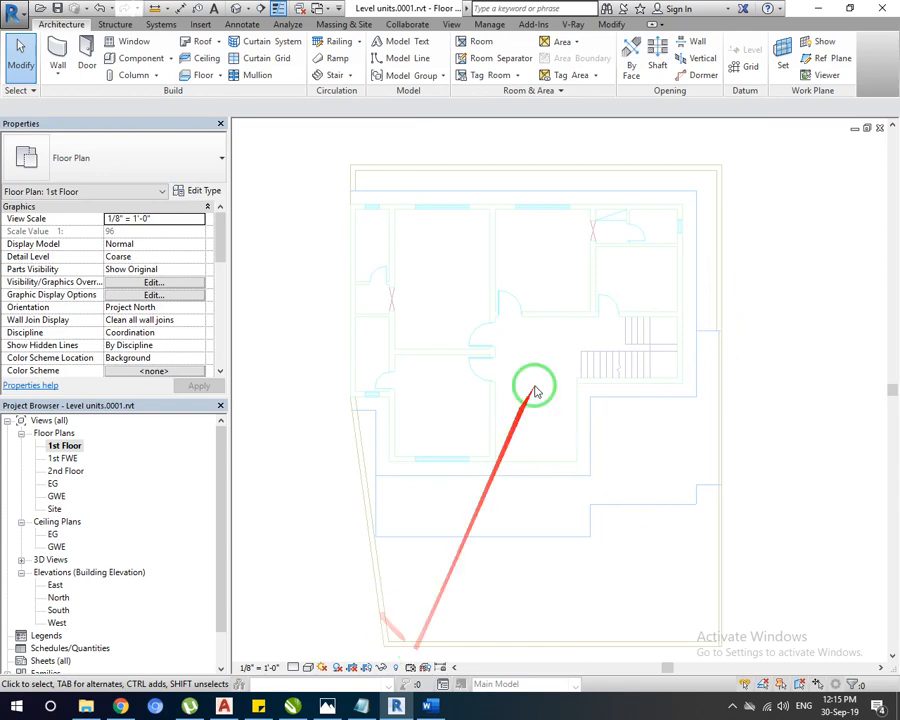
# Delete the 12' x 14' bedroom's door, the wall separating it from the lounge, and its front wall with the window.
pyautogui.scroll(-3, 535, 390)
pyautogui.scroll(-3, 535, 390)
pyautogui.moveTo(530, 386); pyautogui.dragTo(430, 535, button='middle')
pyautogui.scroll(8, 430, 535)
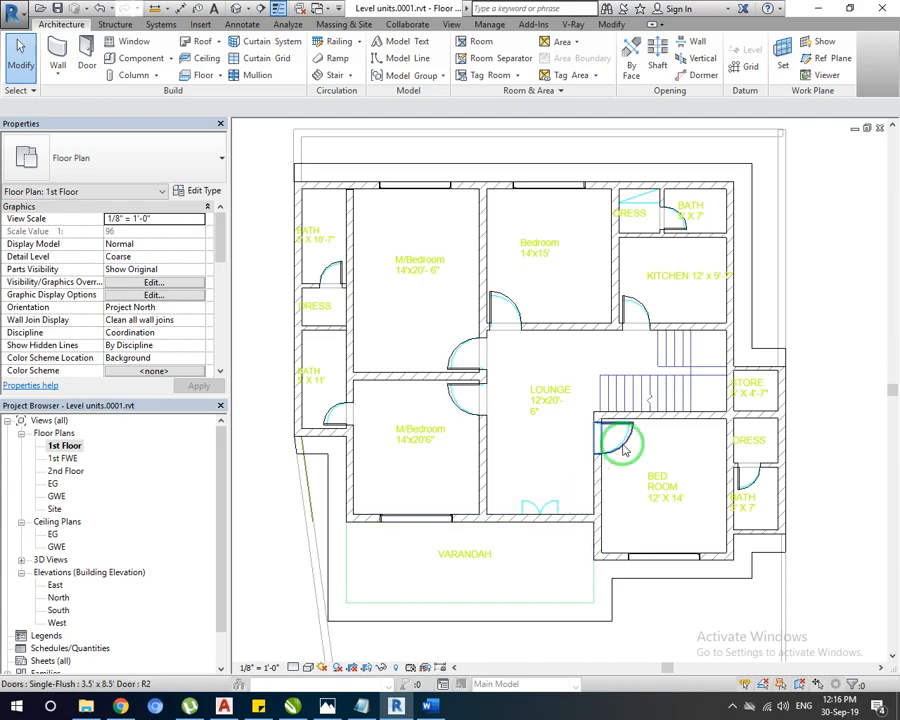
pyautogui.click(624, 450)
pyautogui.press('Escape')
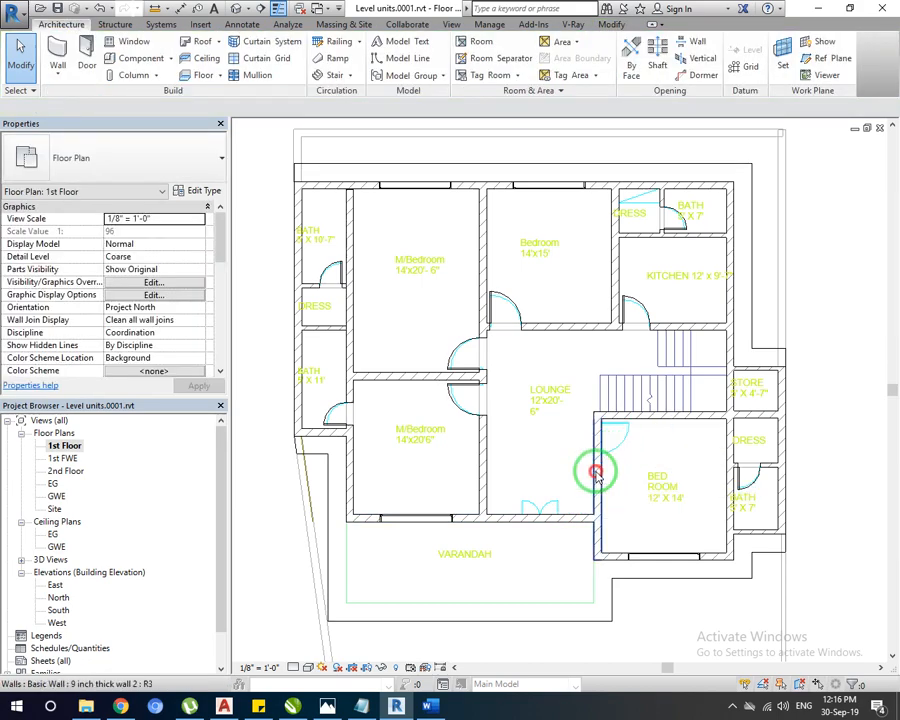
pyautogui.click(596, 476)
pyautogui.press('Escape')
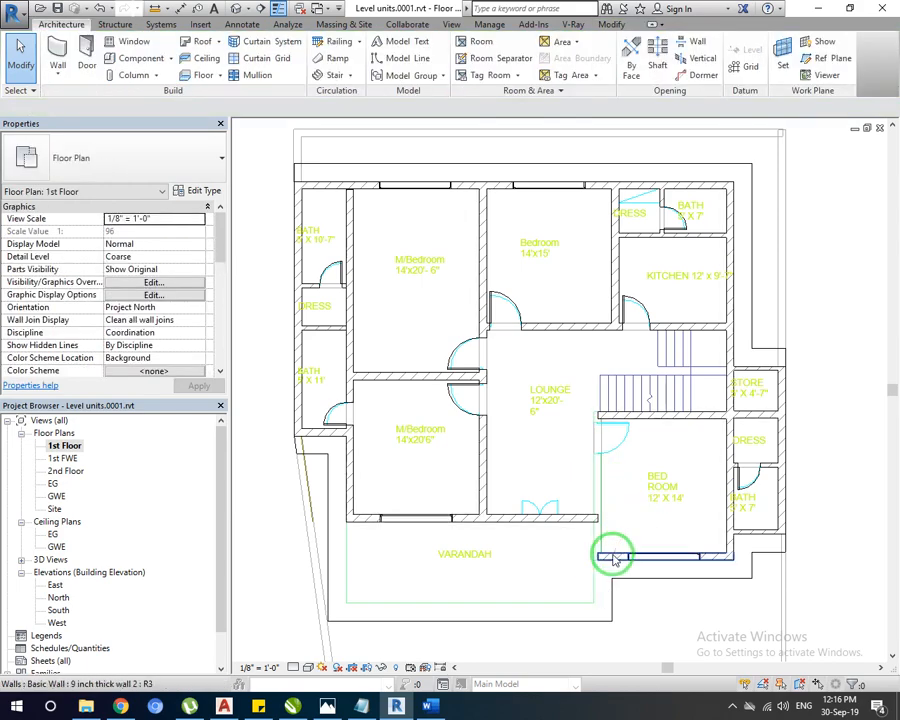
pyautogui.click(622, 556)
pyautogui.press('Escape')
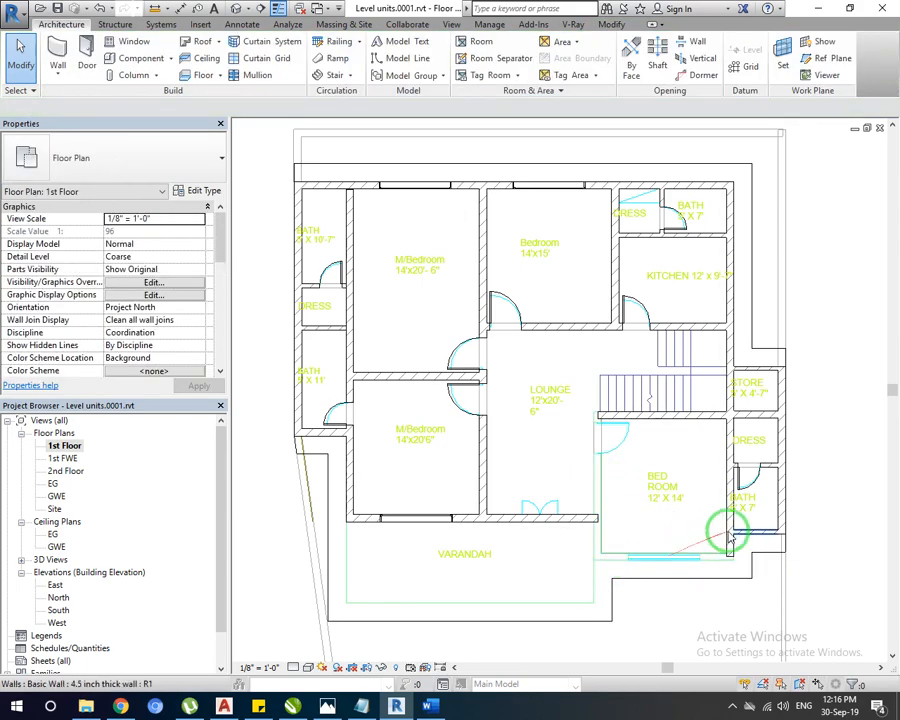
# Delete the wall between the front bedroom and its dress and bath, both cross walls of the store, and the outer side wall.
pyautogui.click(729, 535)
pyautogui.press('Escape')
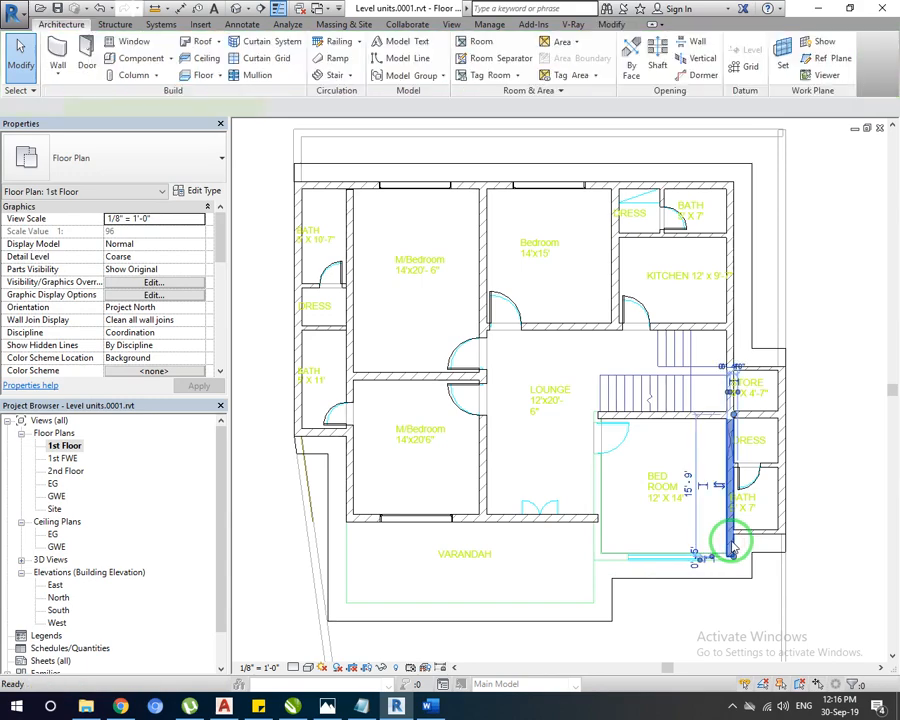
pyautogui.click(755, 389)
pyautogui.press('Escape')
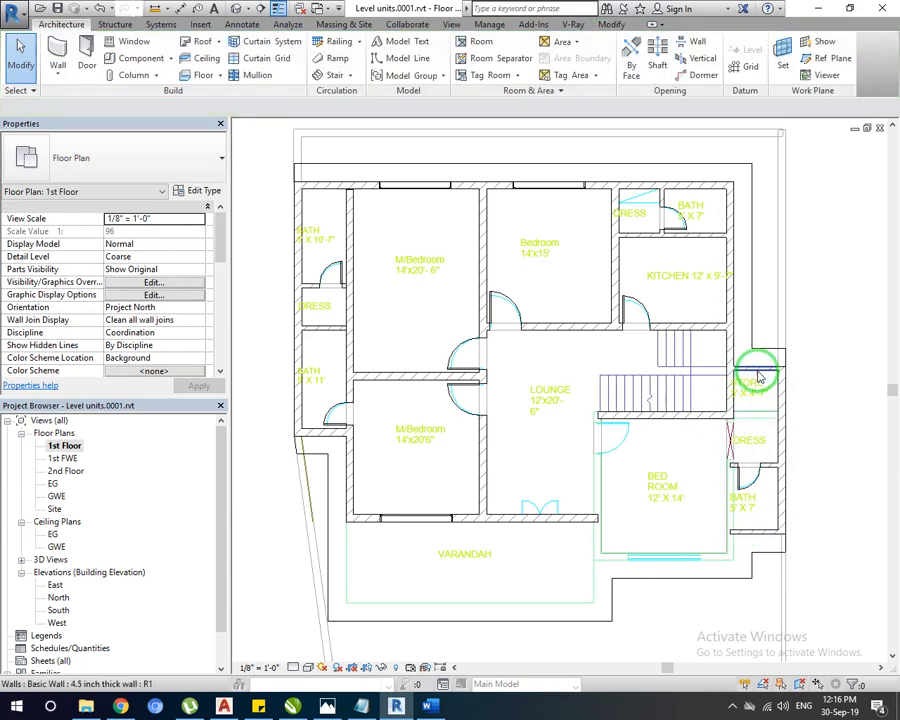
pyautogui.click(763, 381)
pyautogui.press('Escape')
pyautogui.click(776, 385)
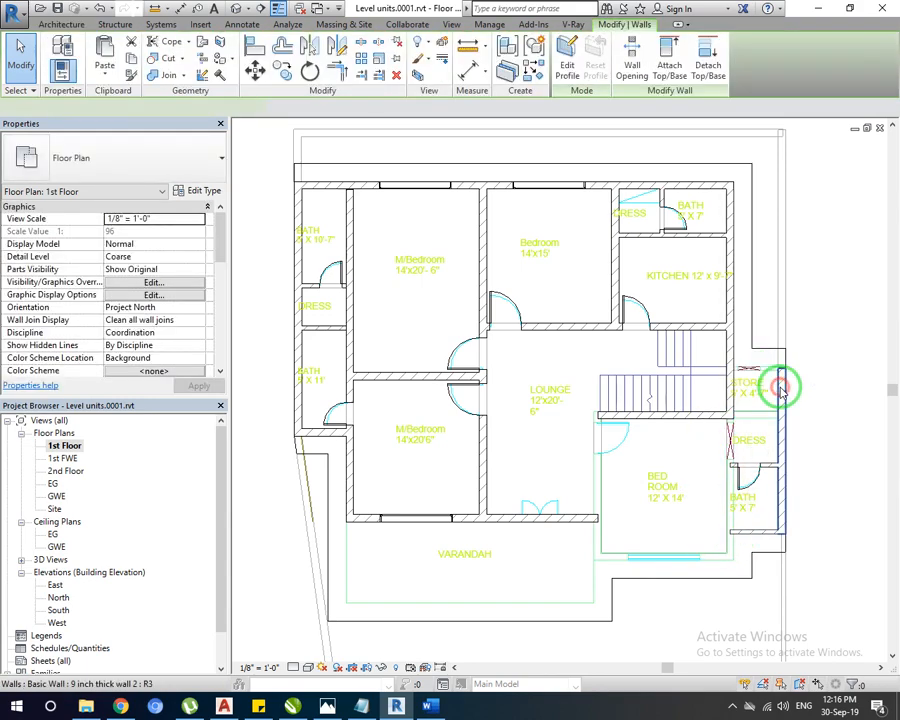
pyautogui.press('Escape')
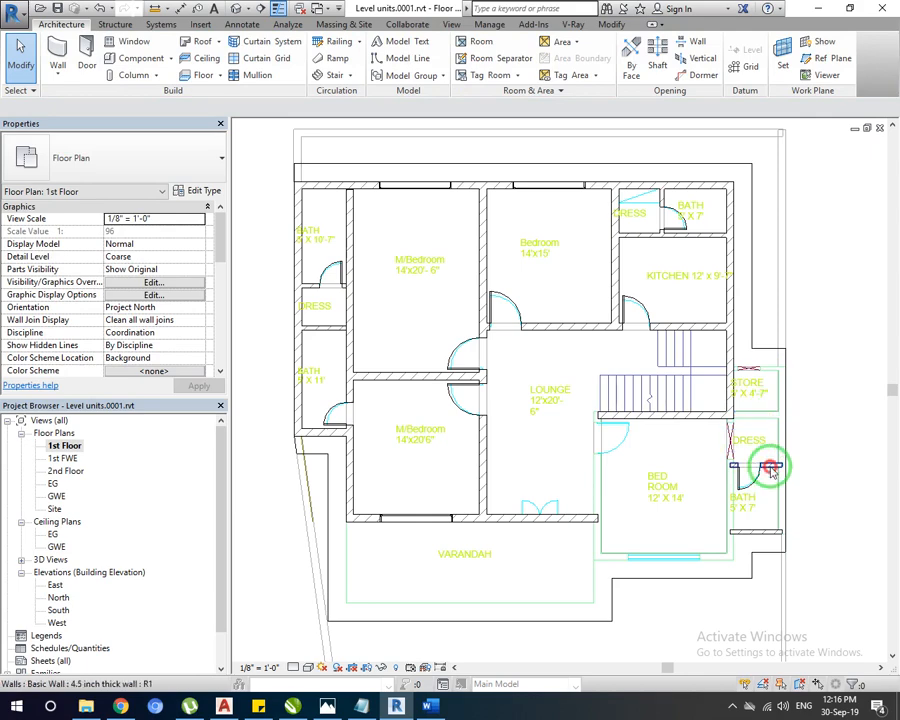
# Delete the partition with the door between the front bedroom's dress and bath, and the bath's front wall.
pyautogui.click(770, 468)
pyautogui.press('Delete')
pyautogui.click(761, 534)
pyautogui.press('Delete')
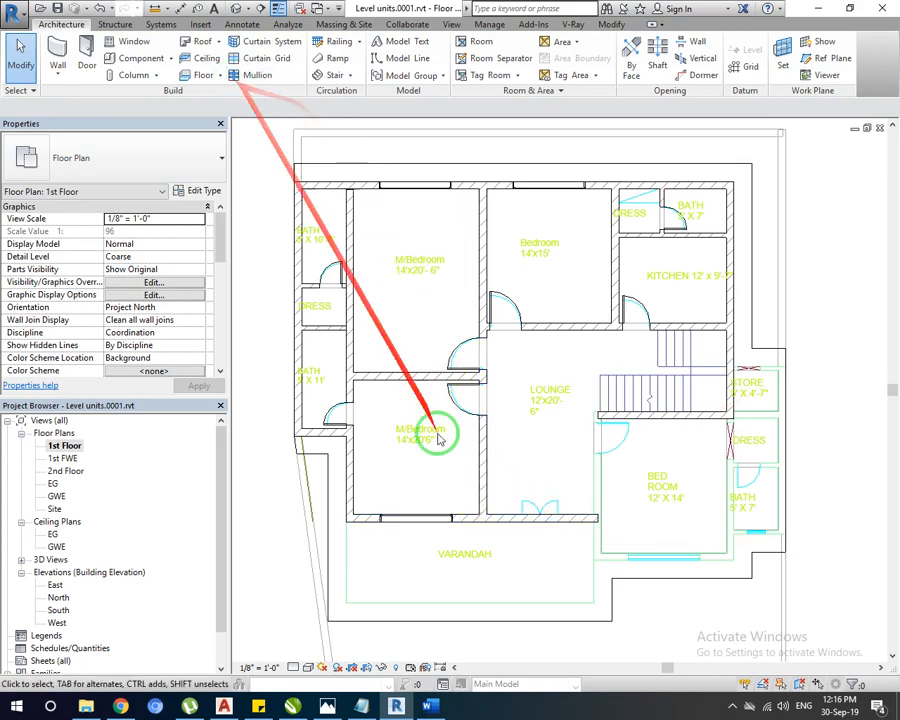
# Trim the front wall to a corner with the wall between the master bedrooms and the lounge, removing the stretch along the lounge.
pyautogui.click(483, 515)
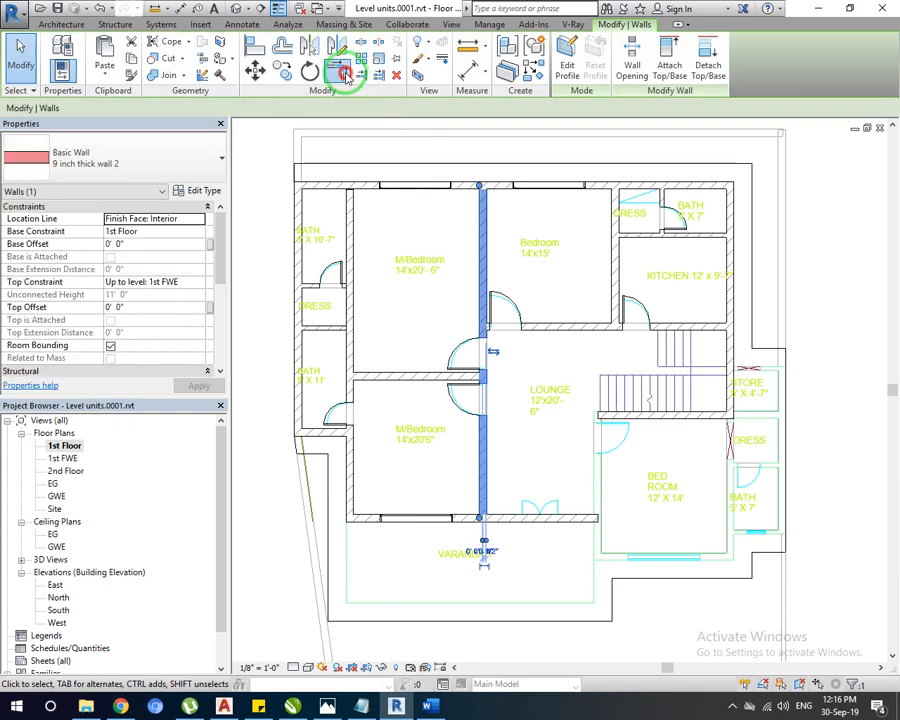
pyautogui.click(345, 73)
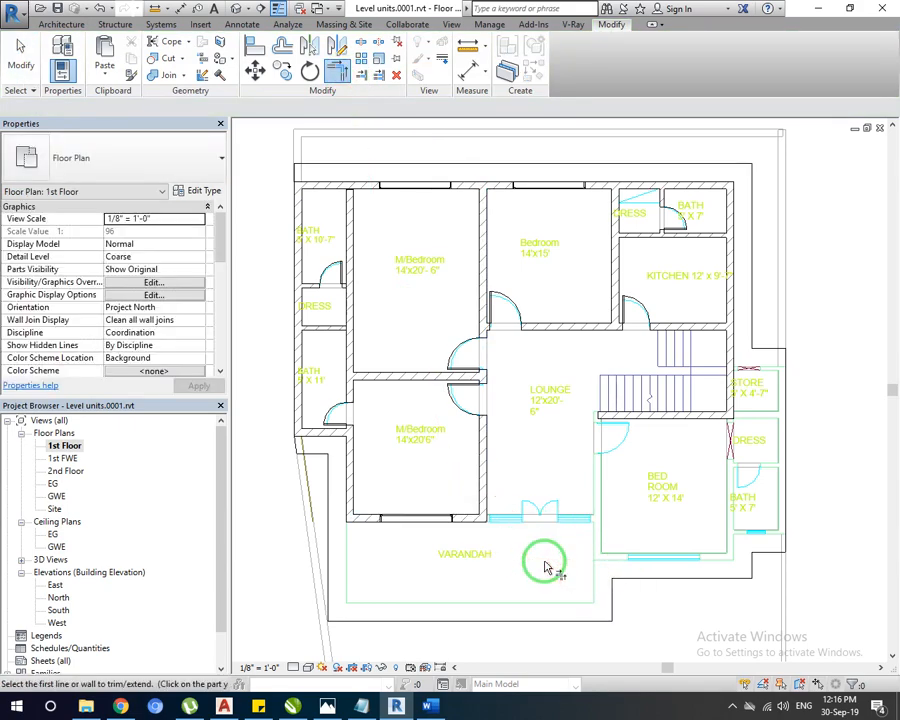
pyautogui.press('Escape')
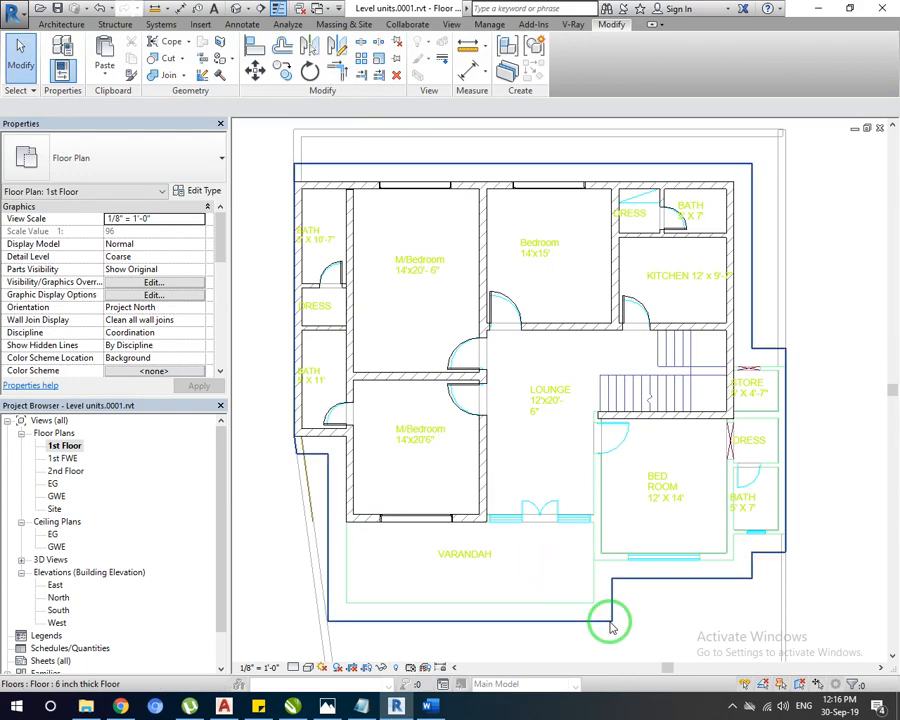
# Inspect the extent of the 6 inch thick floor slab around the veranda and the cleared front rooms.
pyautogui.click(610, 627)
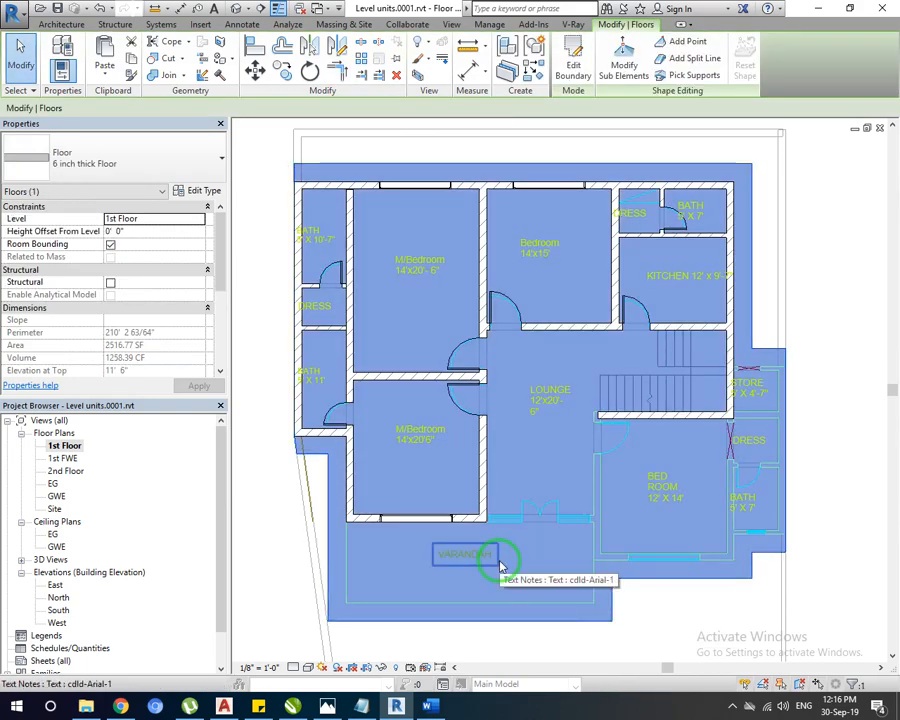
pyautogui.click(252, 221)
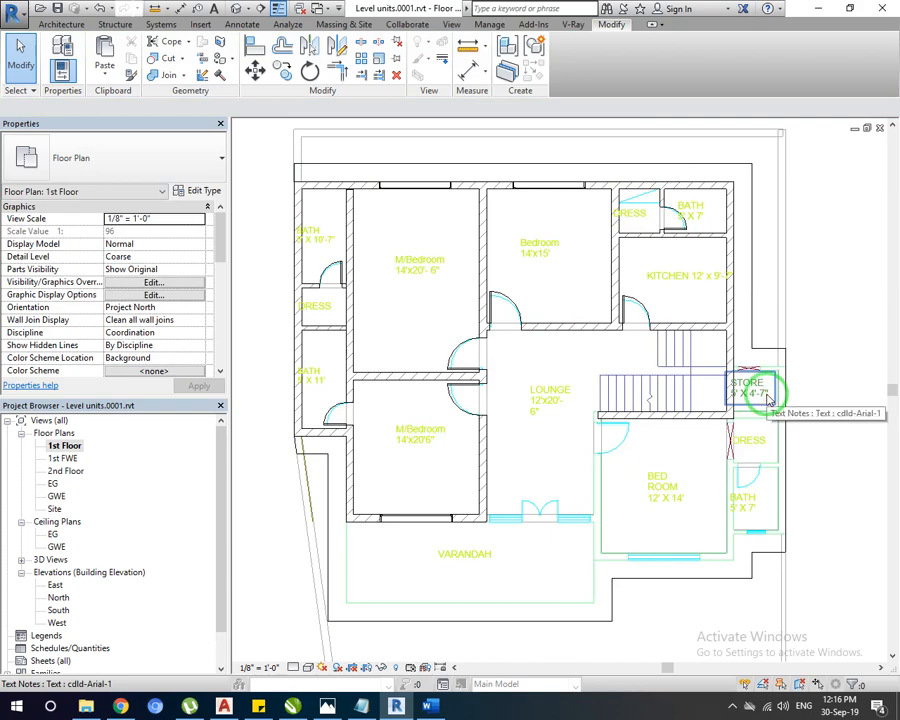
pyautogui.moveTo(690, 352); pyautogui.dragTo(686, 349, button='middle')
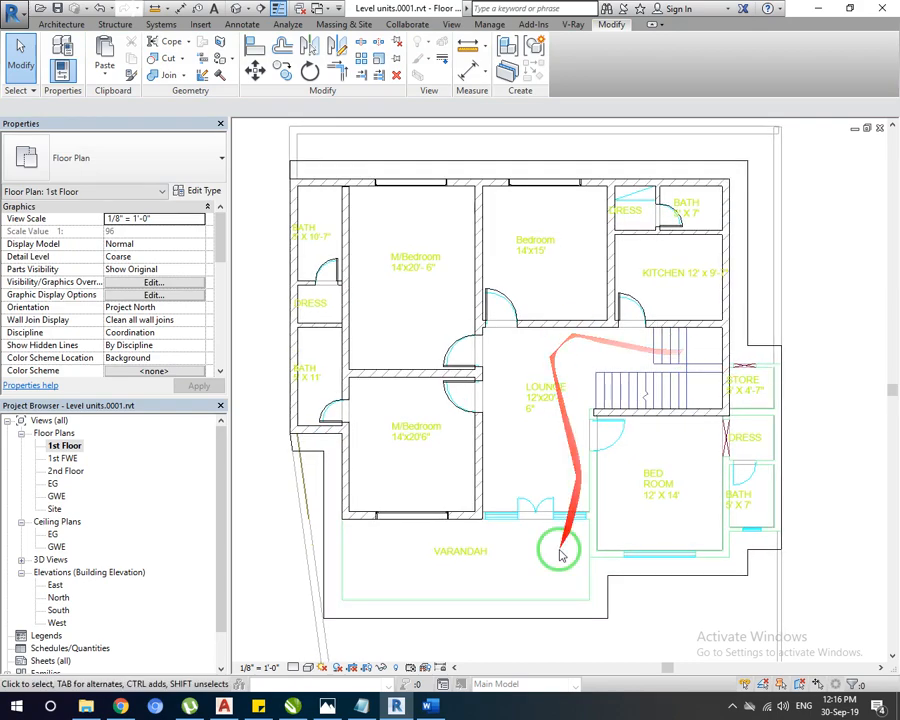
pyautogui.click(578, 622)
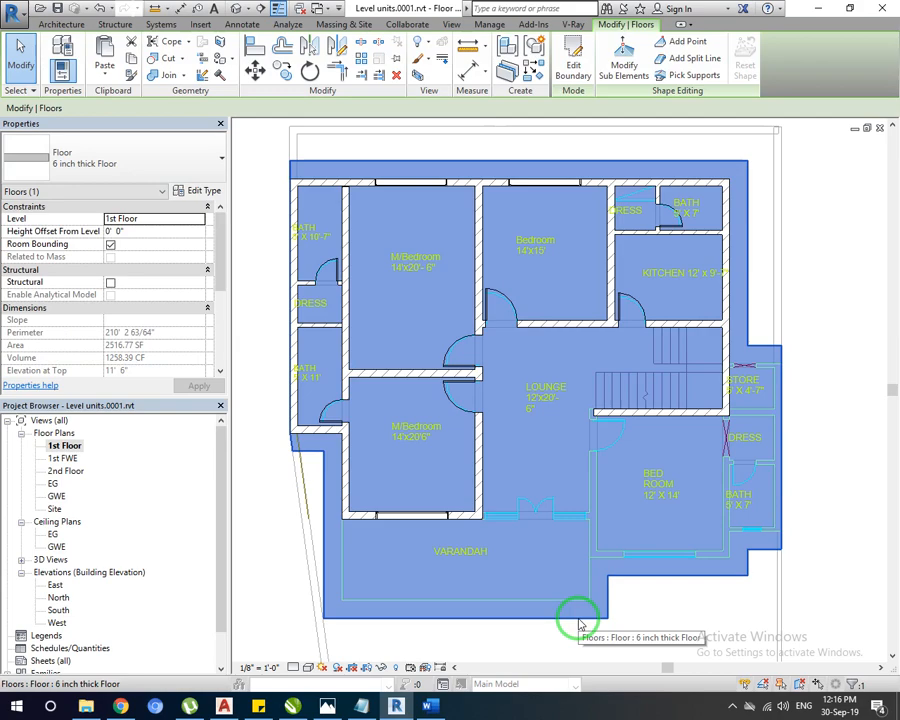
pyautogui.click(270, 514)
pyautogui.scroll(-2, 500, 413)
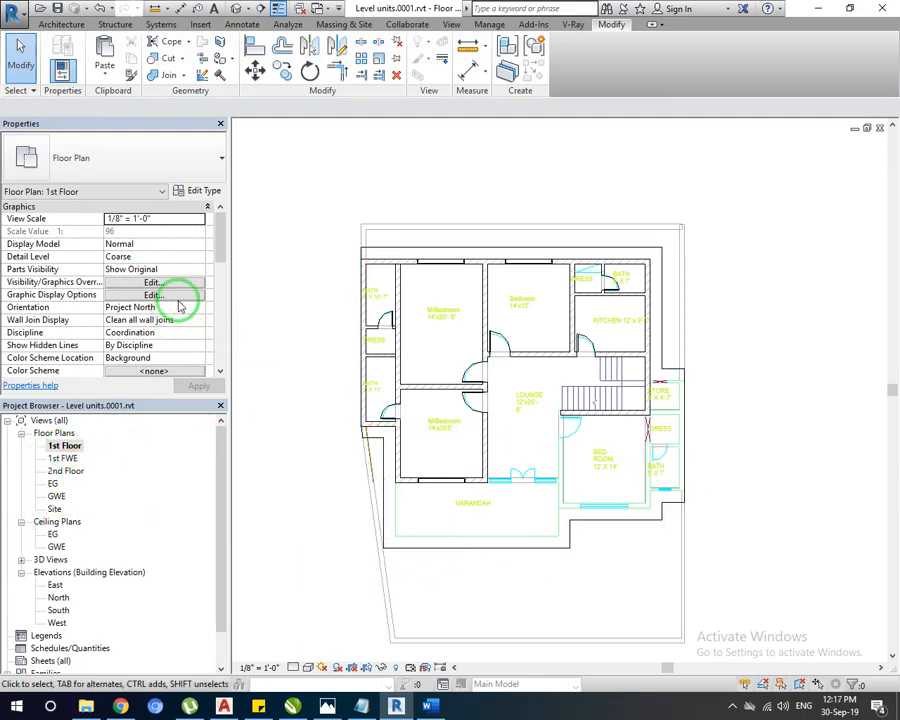
# Set the underlay base level of the 1st Floor plan to None.
pyautogui.moveTo(221, 245); pyautogui.dragTo(219, 290)
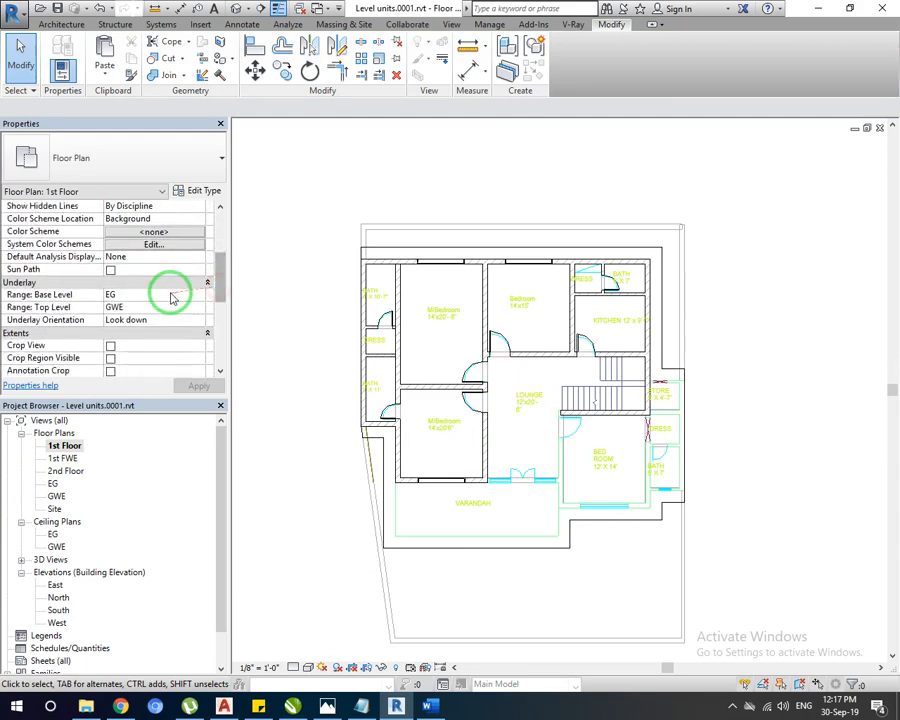
pyautogui.click(191, 294)
pyautogui.click(198, 294)
pyautogui.click(148, 307)
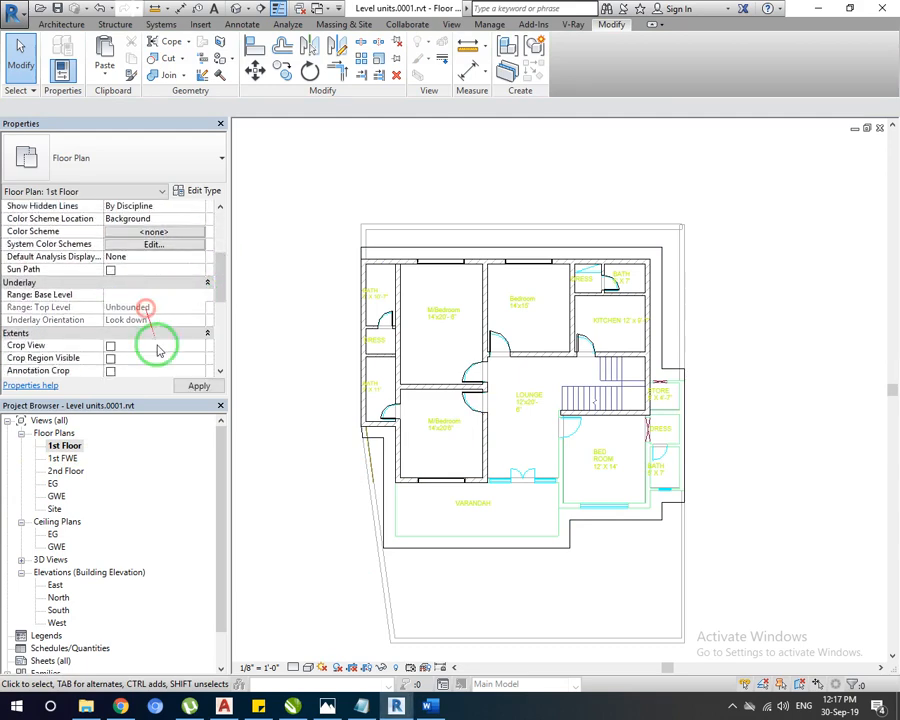
pyautogui.click(196, 388)
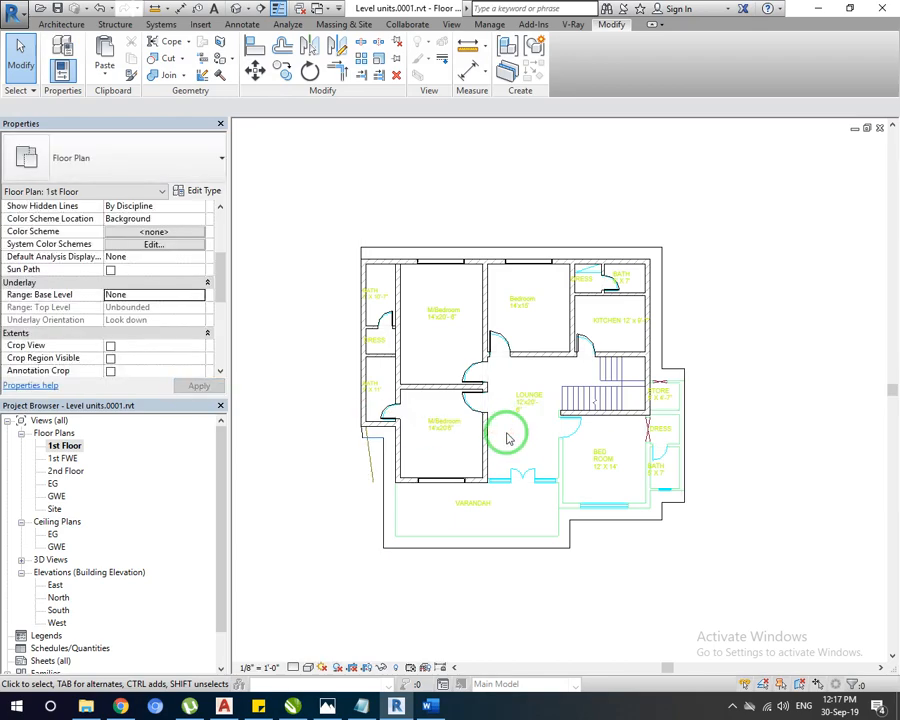
# Delete the slanted model line outside the front master bedroom, beside the bath's outer corner.
pyautogui.moveTo(504, 430); pyautogui.dragTo(445, 535, button='middle')
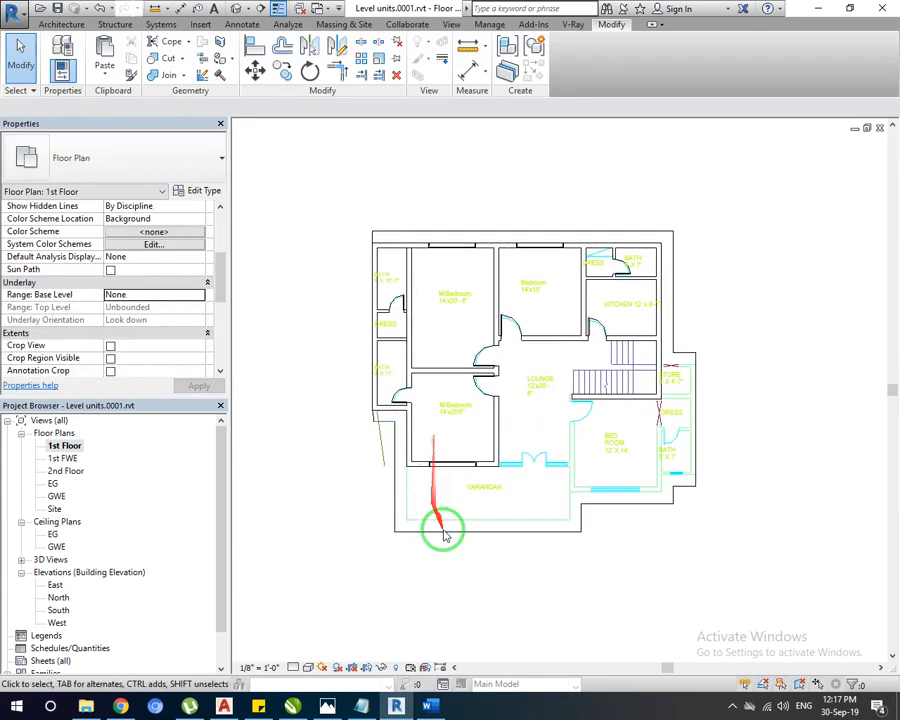
pyautogui.click(383, 450)
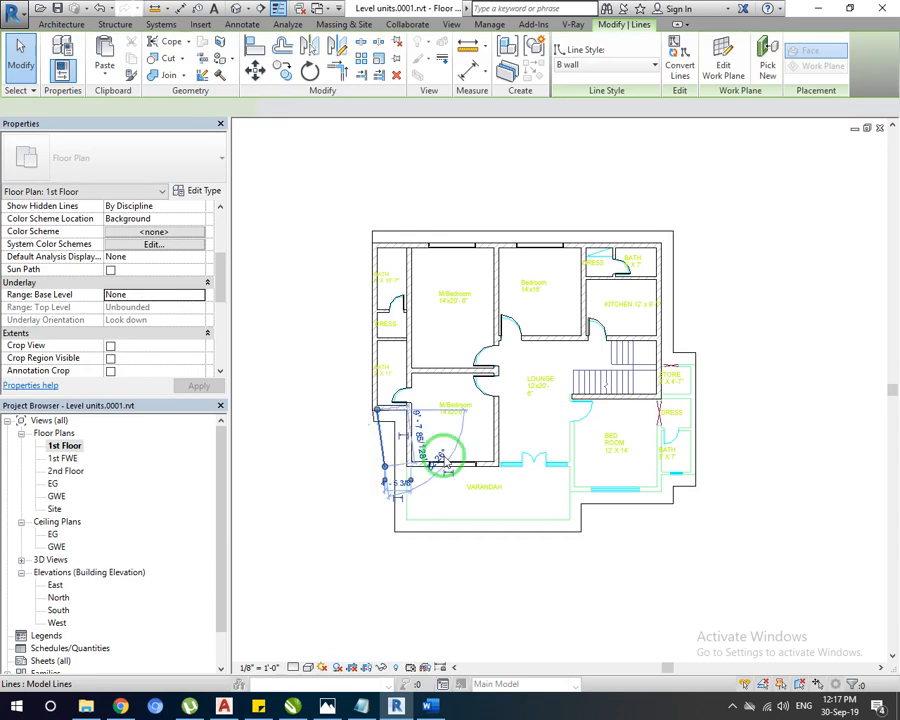
pyautogui.press('Delete')
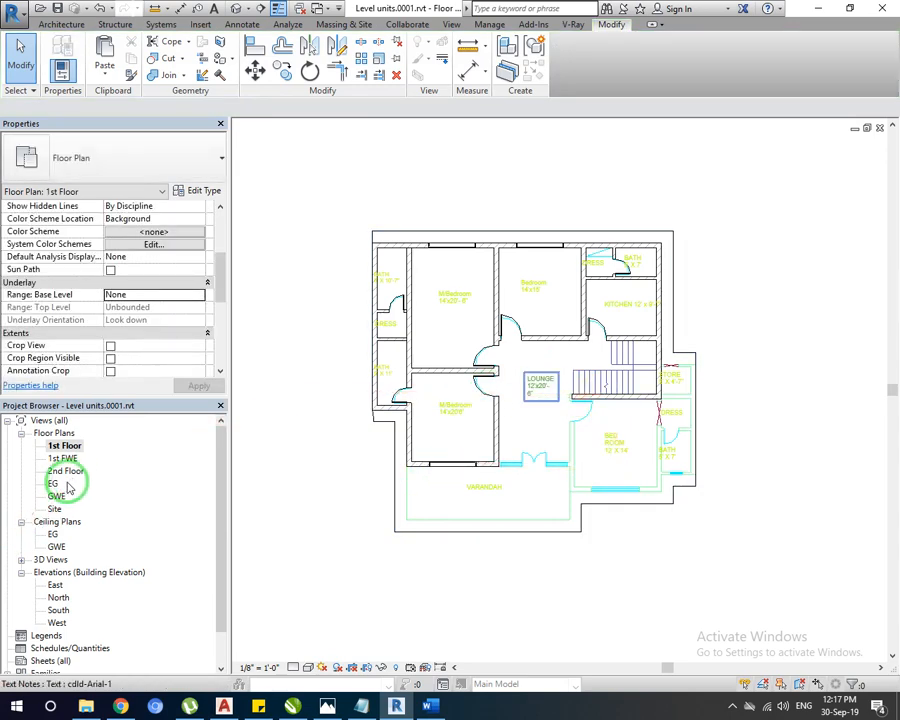
# Open the 2nd Floor plan and set its underlay base level to 1st Floor.
pyautogui.doubleClick(57, 476)
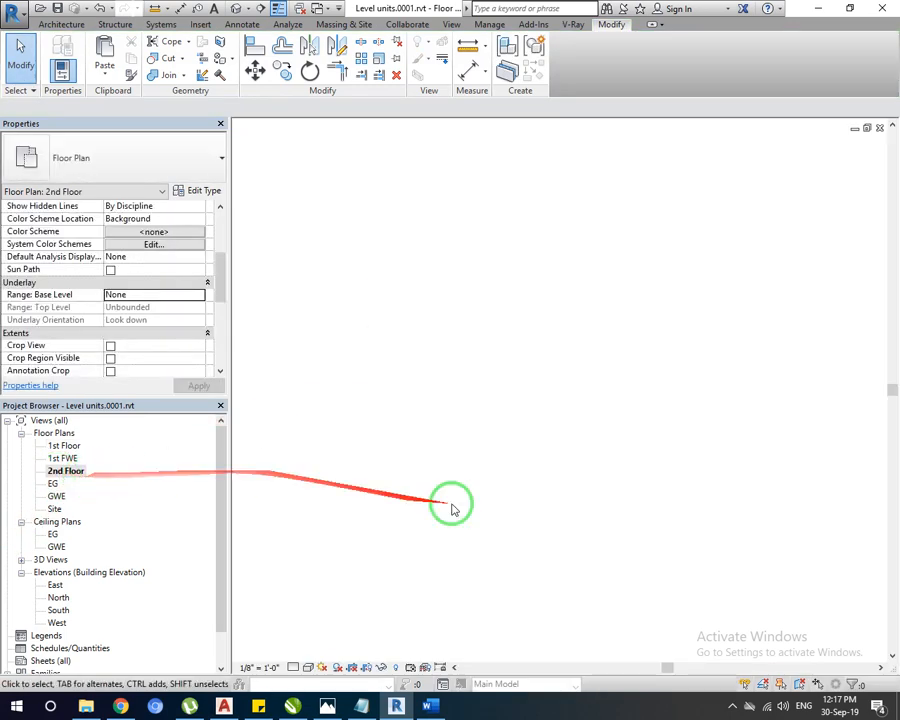
pyautogui.scroll(-1, 505, 457)
pyautogui.moveTo(505, 457); pyautogui.dragTo(520, 416, button='middle')
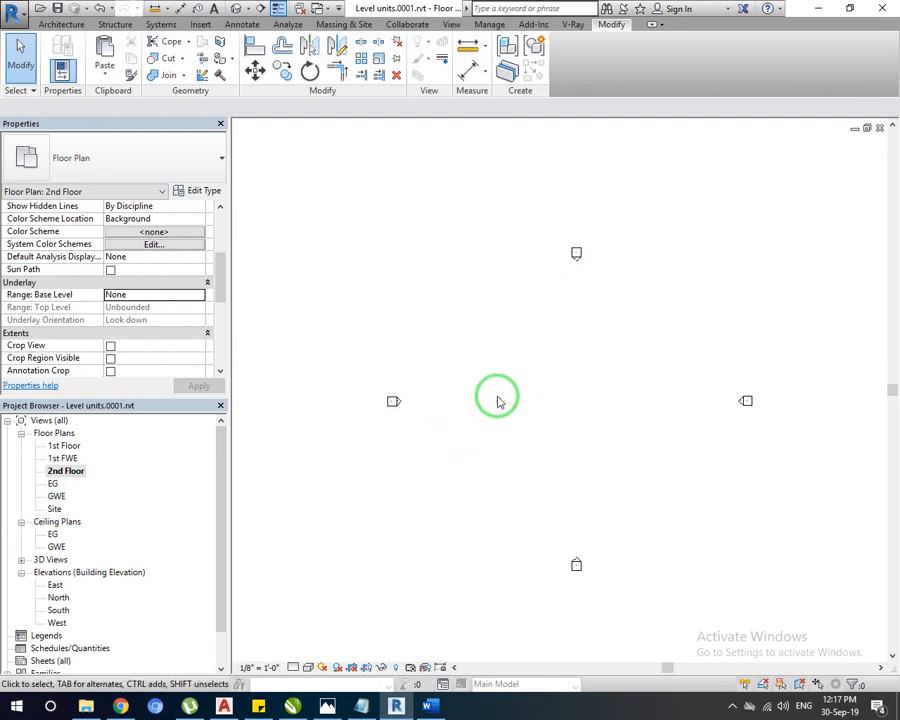
pyautogui.click(188, 294)
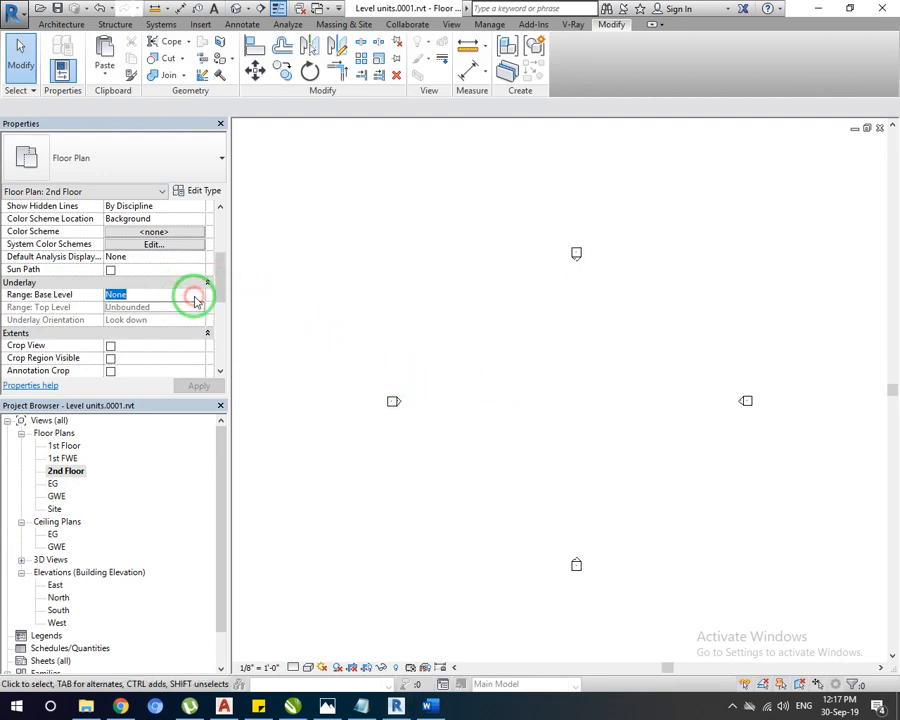
pyautogui.click(196, 296)
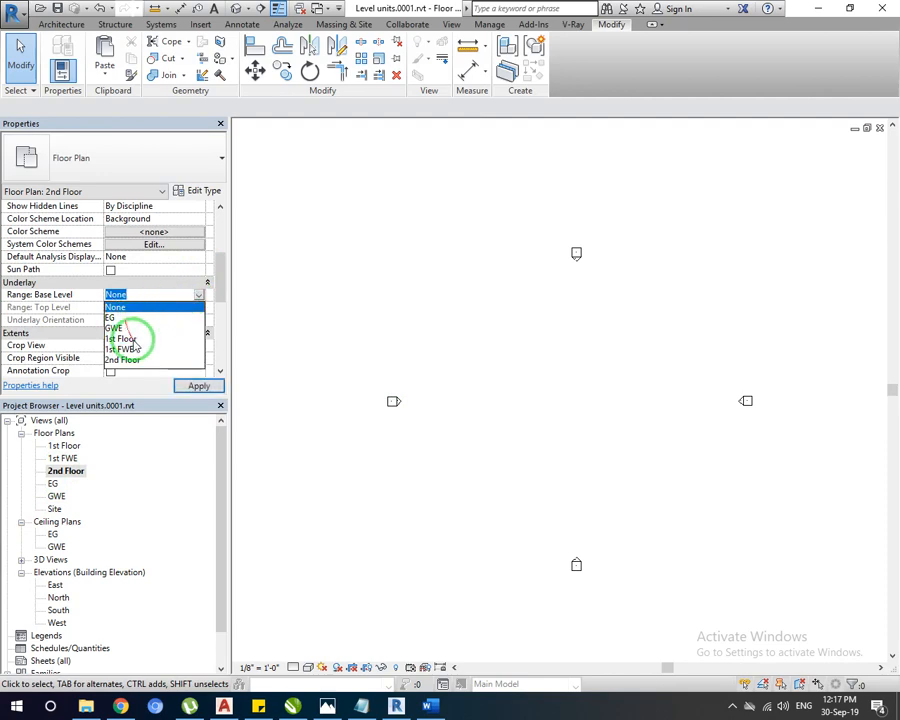
pyautogui.click(122, 339)
pyautogui.click(198, 385)
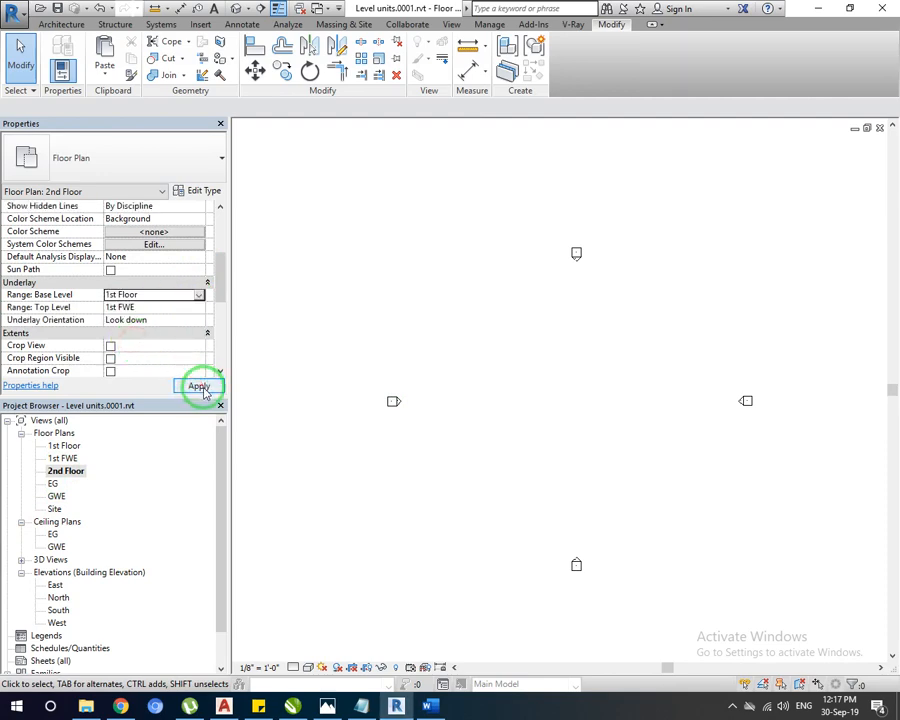
# Start a 6 inch thick floor boundary on the 2nd Floor, picking the underlying slab's back edge and the side edge along the kitchen.
pyautogui.scroll(4, 563, 437)
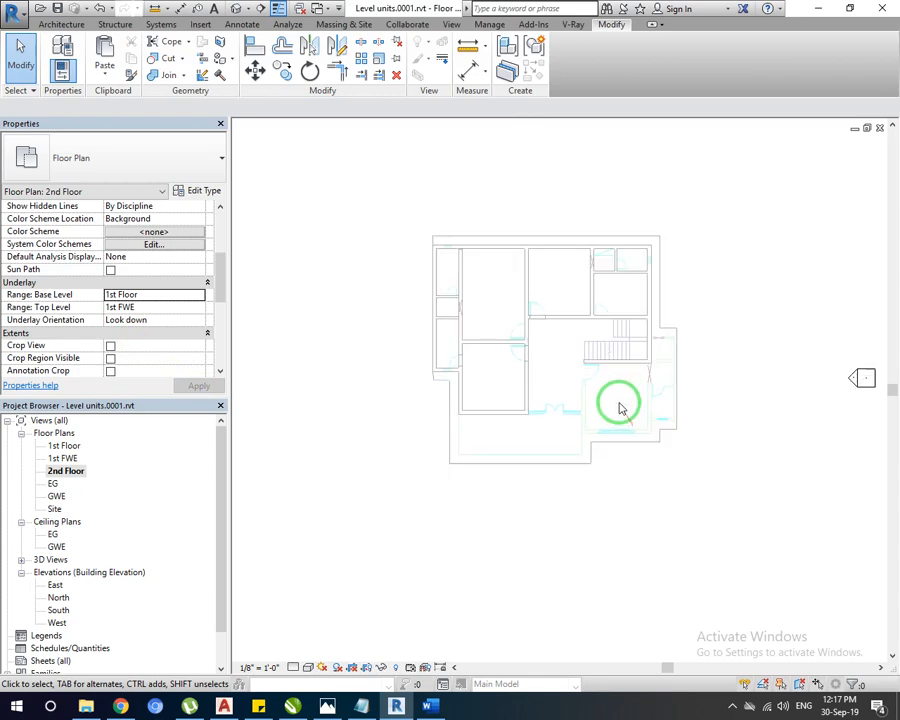
pyautogui.scroll(4, 546, 344)
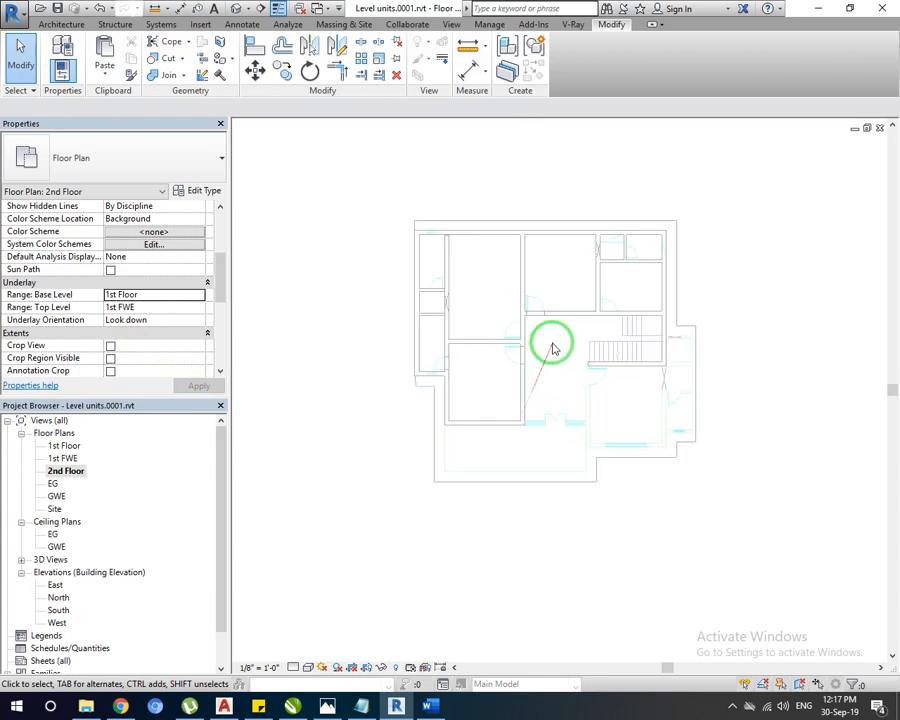
pyautogui.moveTo(540, 450); pyautogui.dragTo(532, 483, button='middle')
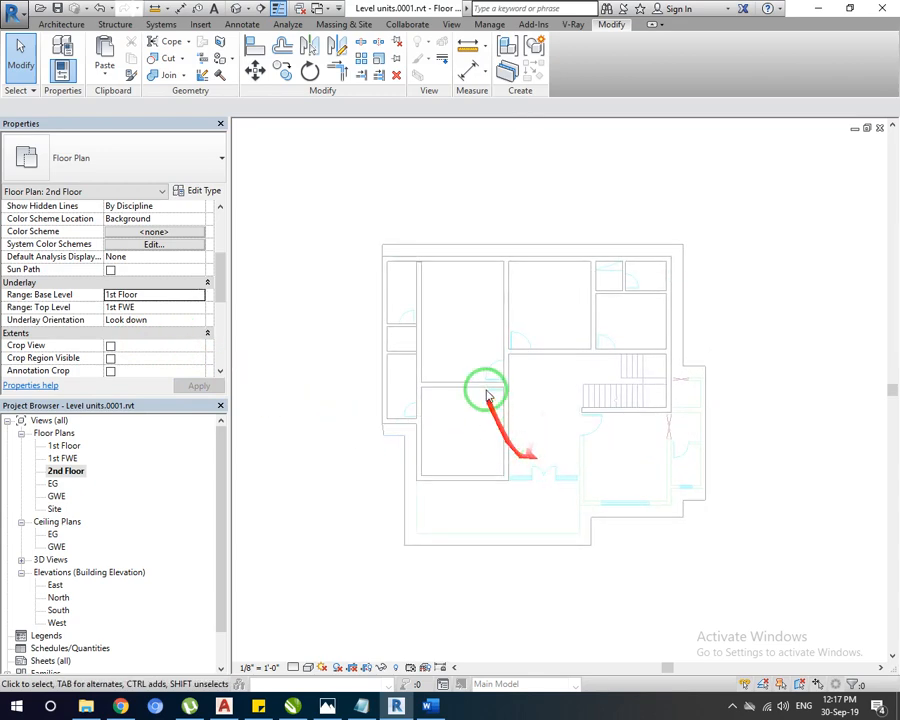
pyautogui.click(62, 21)
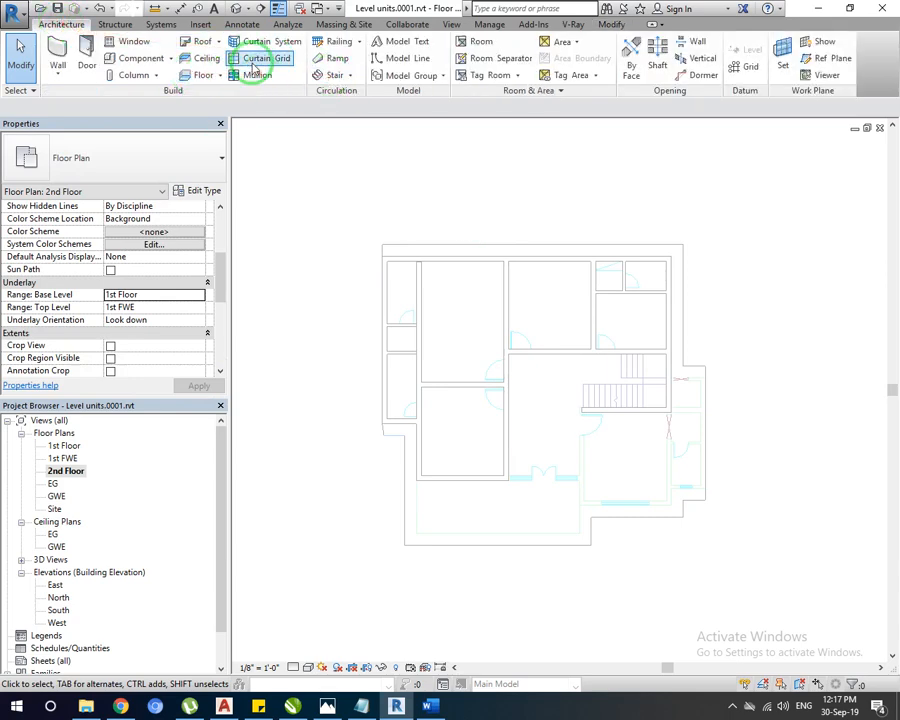
pyautogui.click(201, 77)
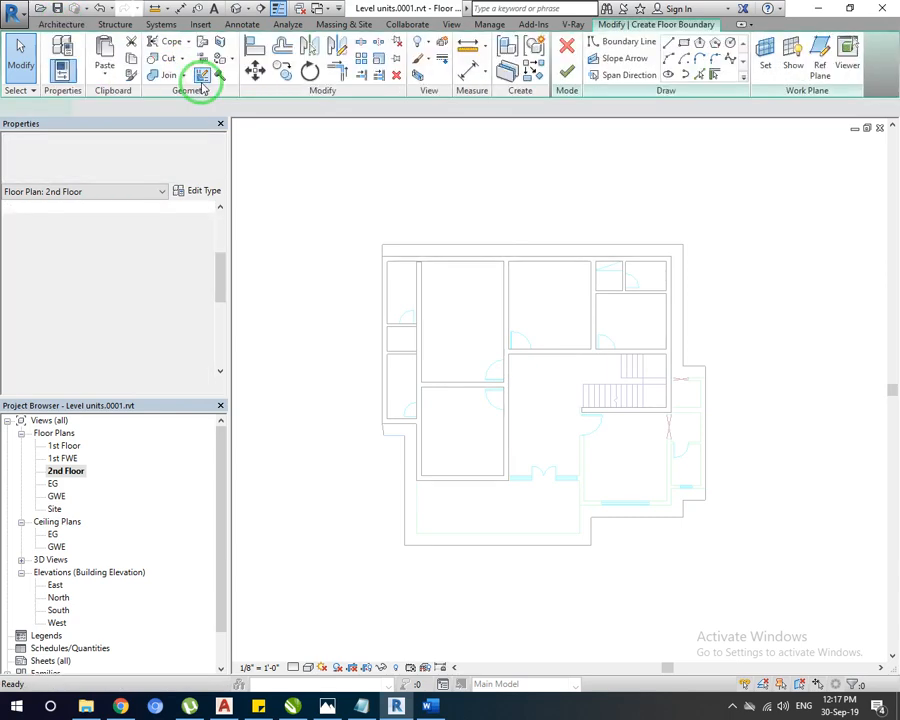
pyautogui.click(703, 74)
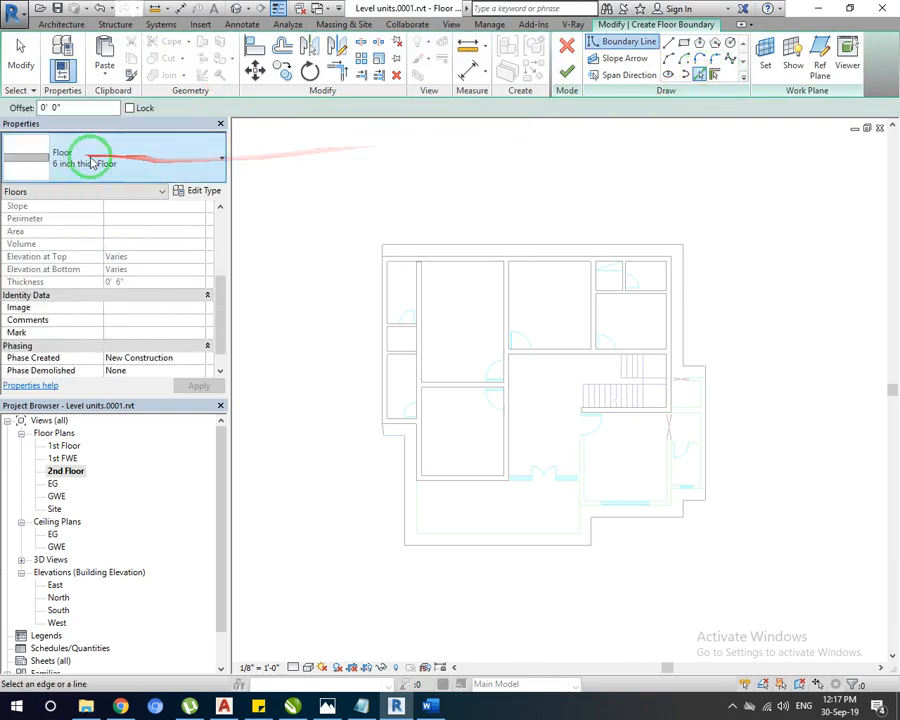
pyautogui.click(572, 244)
pyautogui.click(685, 284)
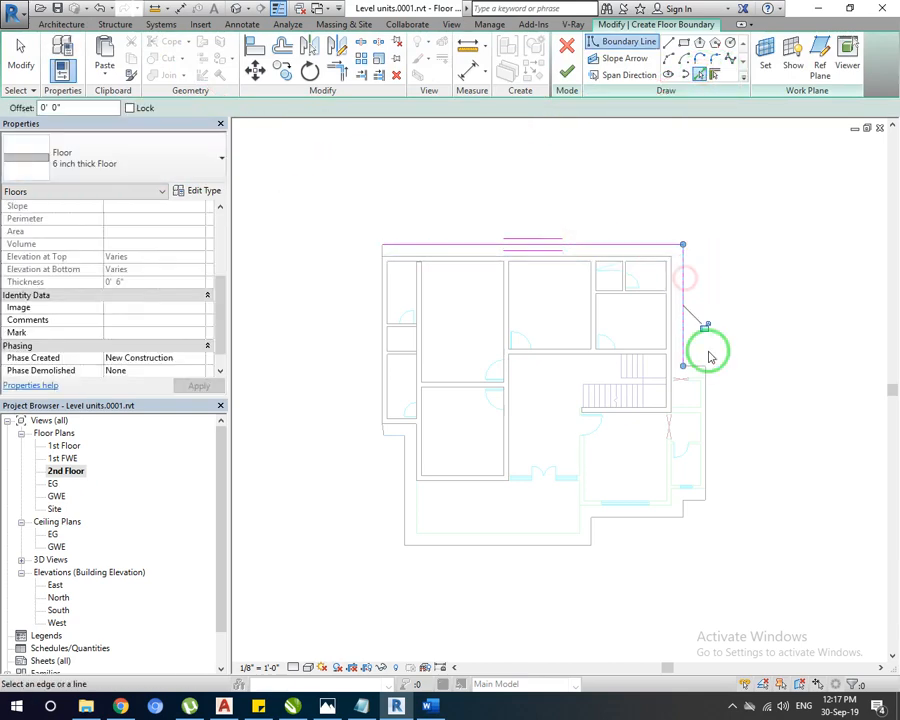
# Add boundary lines offset 2' 0" from the stair wall, the front bedroom's lounge-side line and the front master bedroom's front wall.
pyautogui.scroll(3, 697, 427)
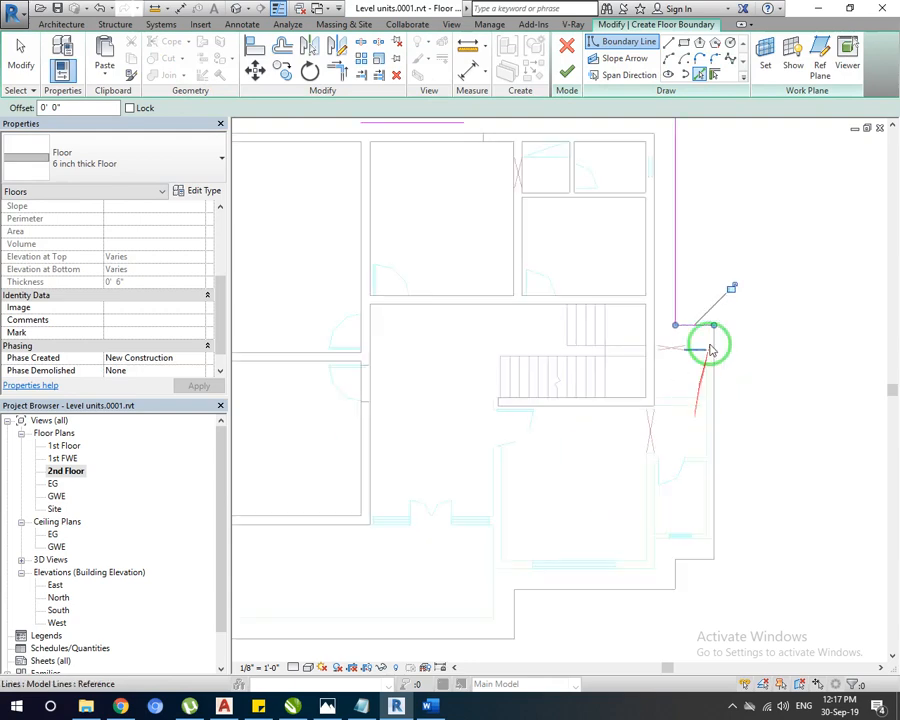
pyautogui.scroll(-5, 700, 342)
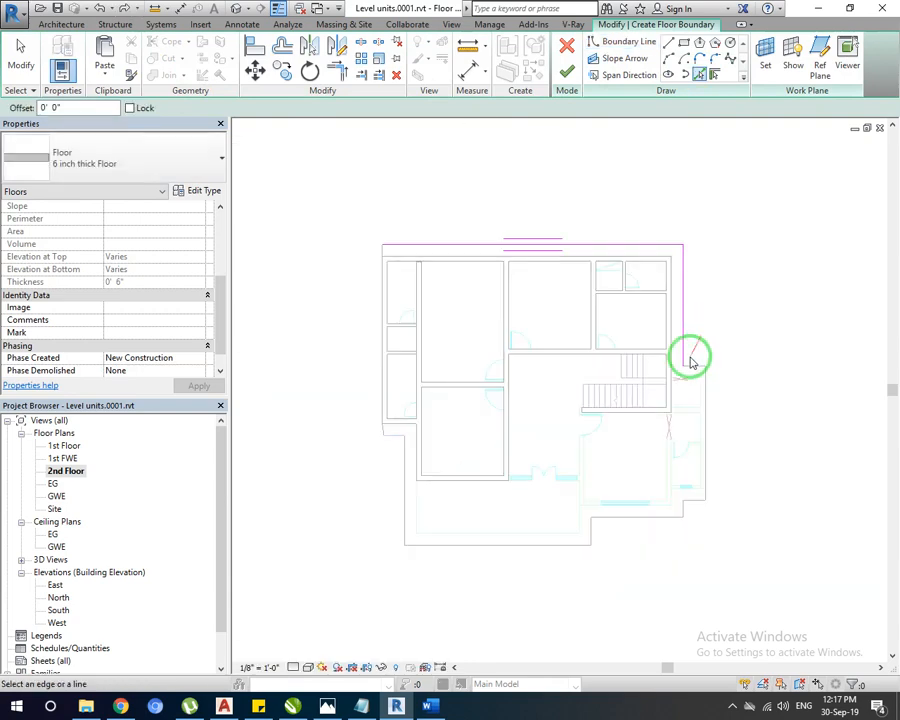
pyautogui.scroll(4, 688, 366)
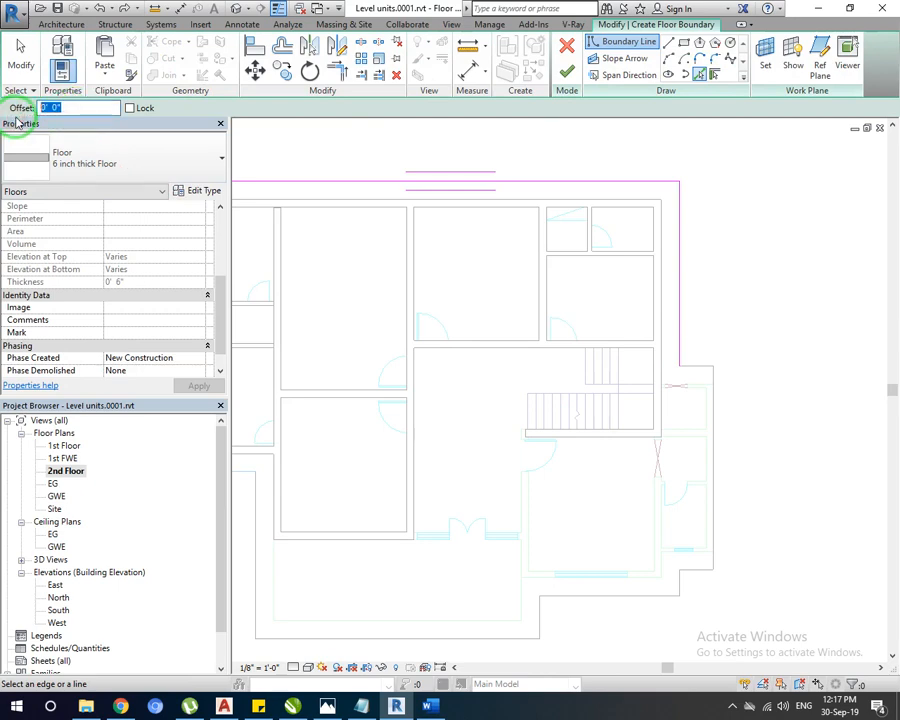
pyautogui.click(588, 451)
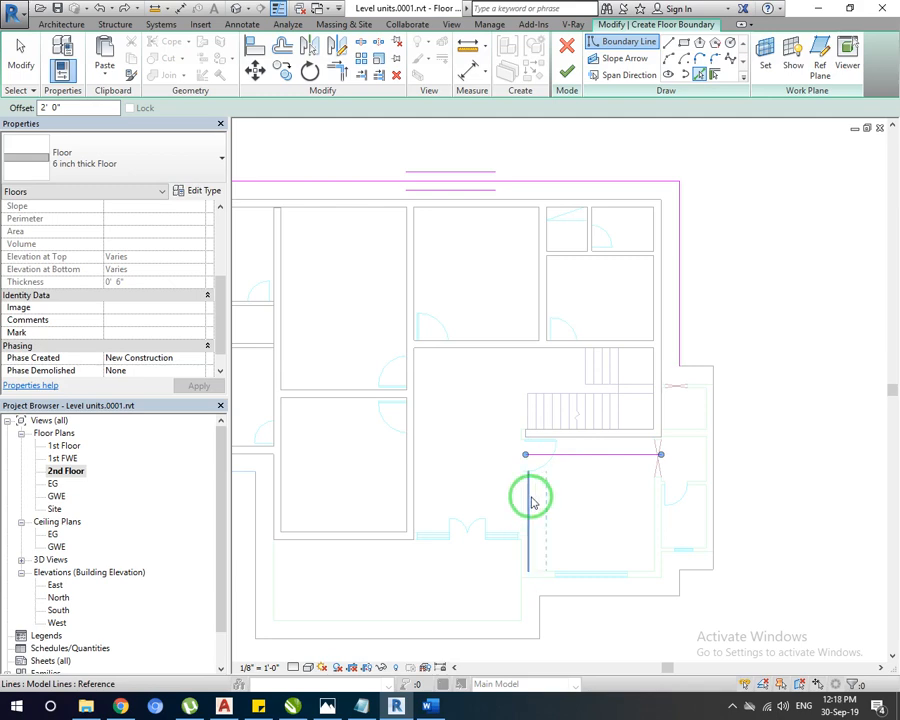
pyautogui.click(532, 502)
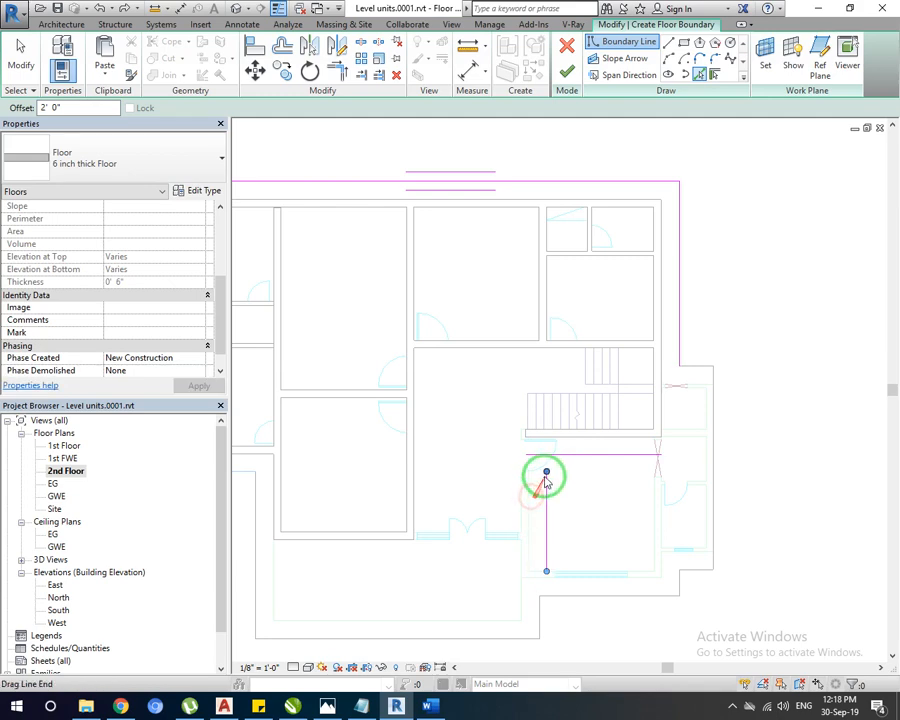
pyautogui.click(390, 540)
pyautogui.moveTo(388, 538); pyautogui.dragTo(352, 538, button='middle')
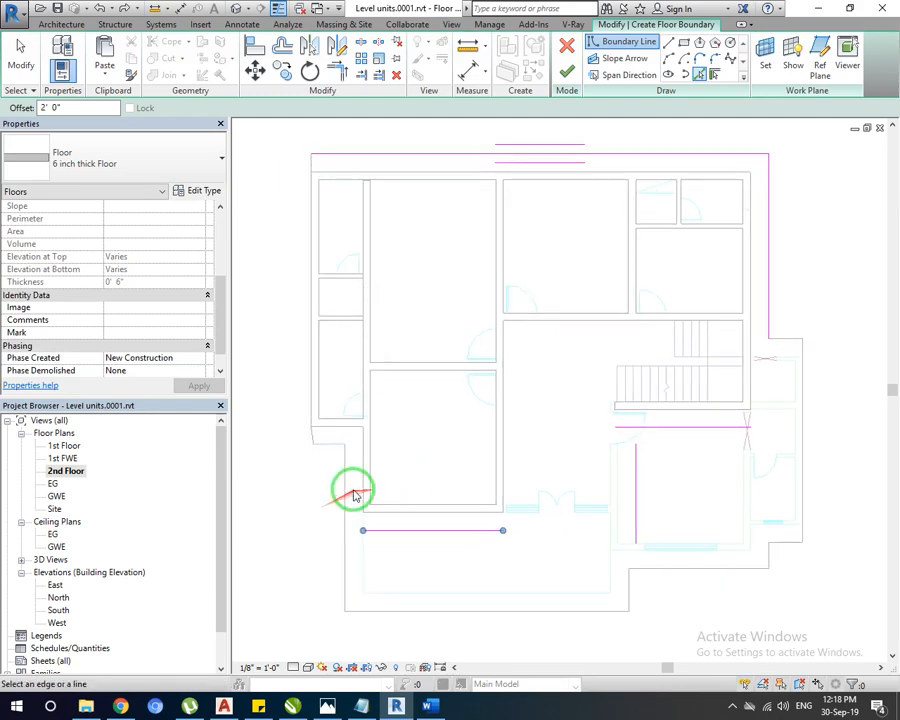
# Reset the offset to 0' 0" and pick boundary lines along the stepped slab edge beside the master bedroom and baths.
pyautogui.click(58, 108)
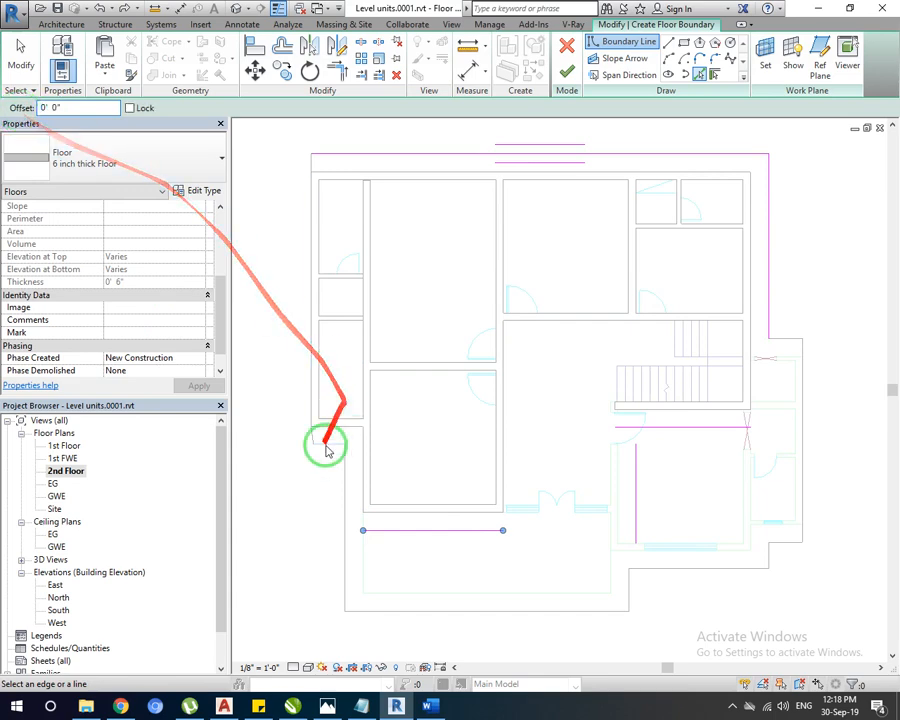
pyautogui.click(345, 488)
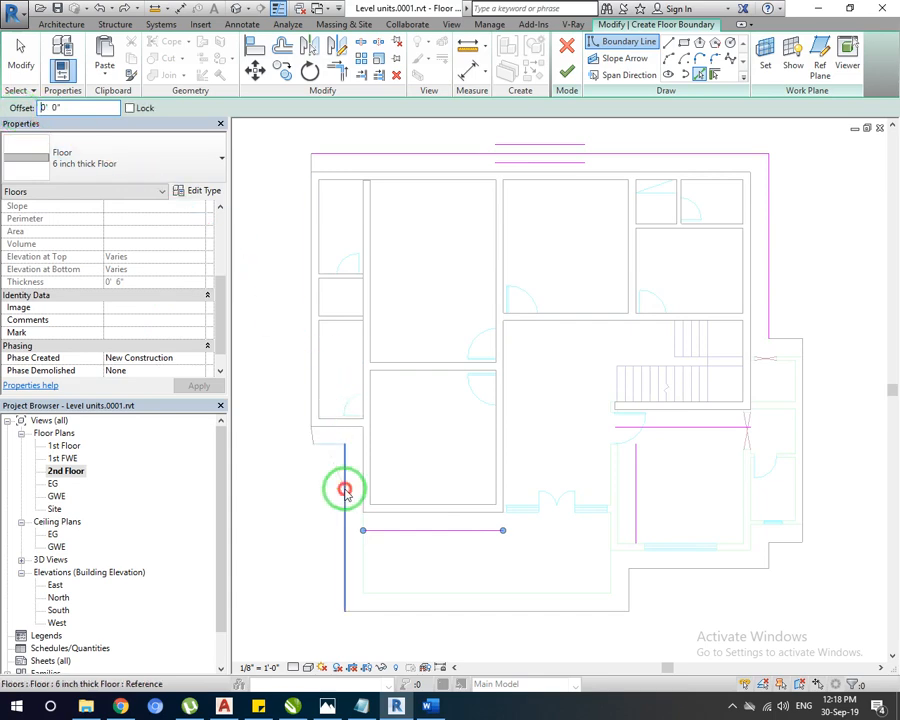
pyautogui.click(308, 425)
# Trim and extend the boundary lines to corners, closing the floor outline around the upper rooms, lounge and stairs.
pyautogui.click(337, 70)
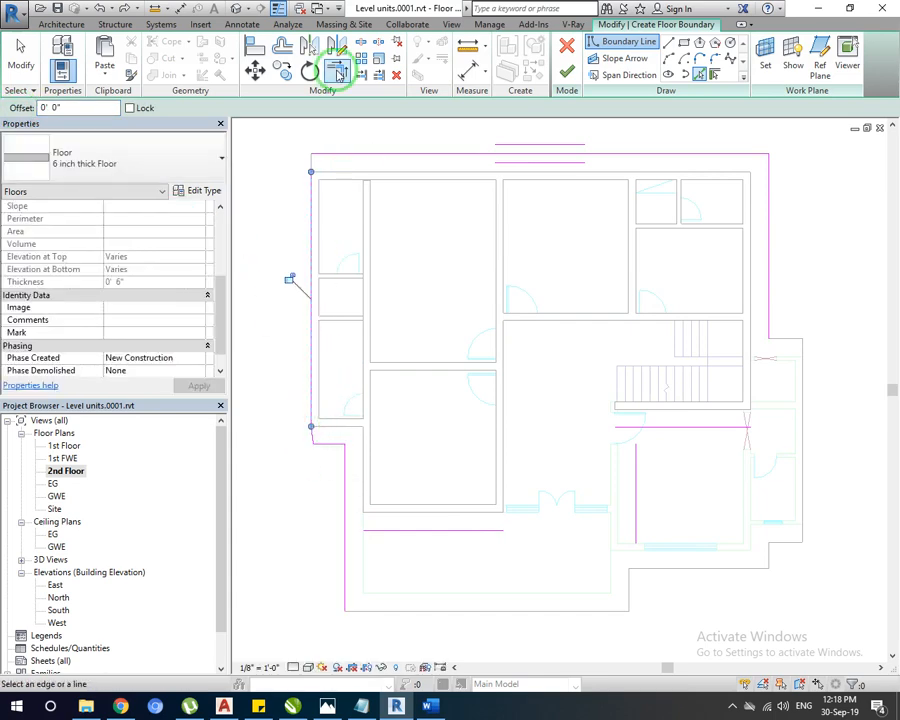
pyautogui.click(340, 158)
pyautogui.click(310, 188)
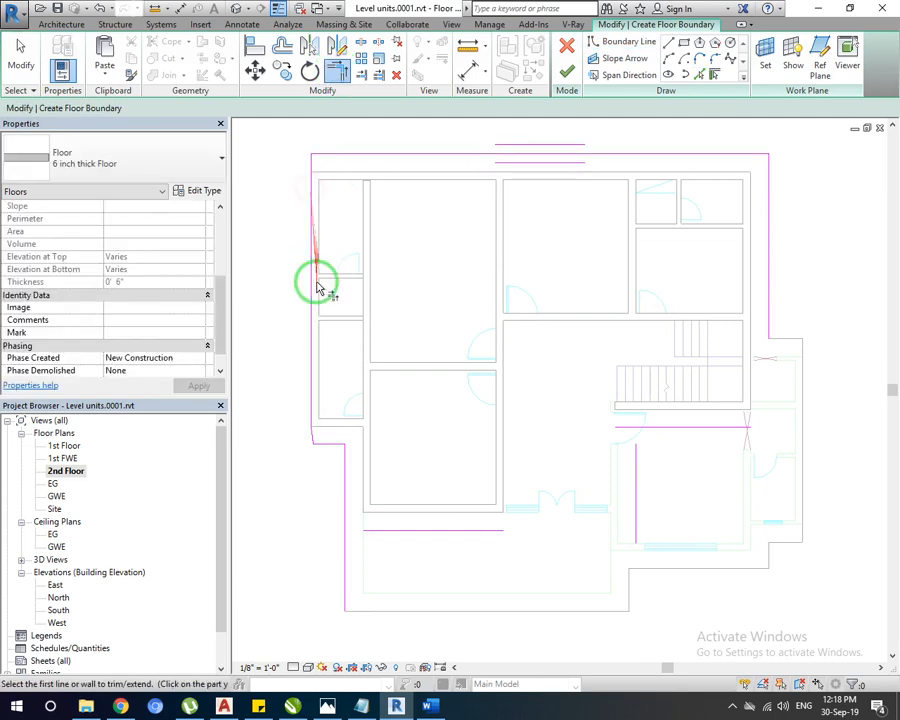
pyautogui.click(345, 498)
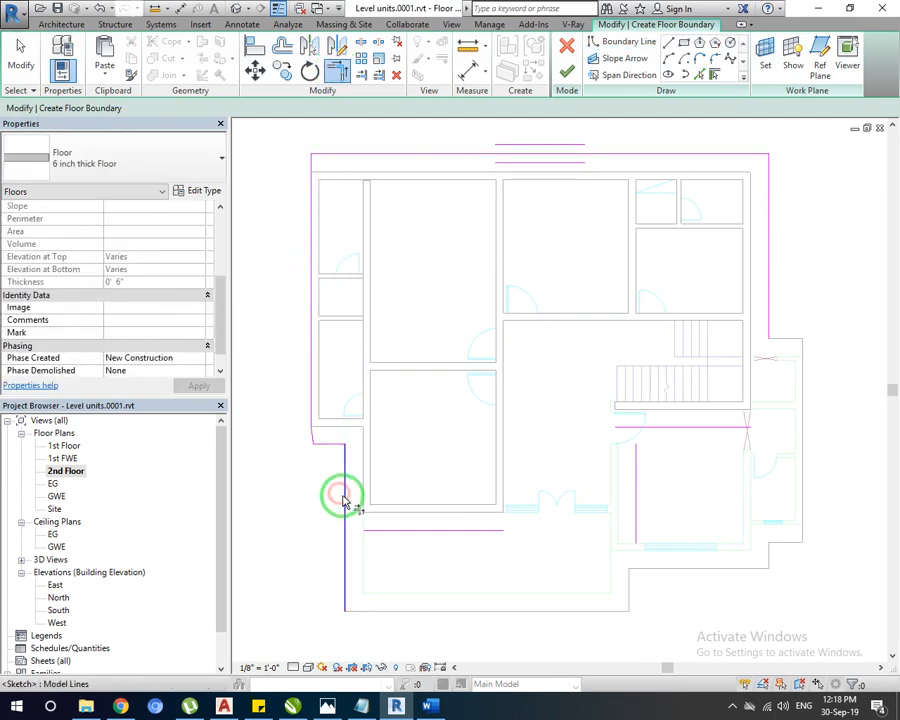
pyautogui.click(400, 531)
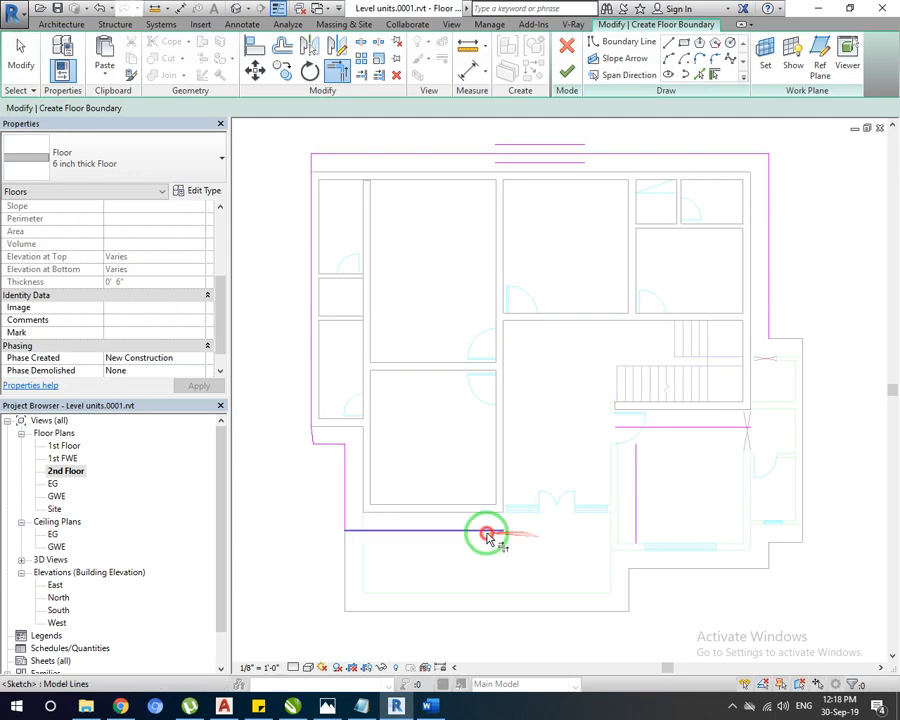
pyautogui.click(490, 531)
pyautogui.click(636, 487)
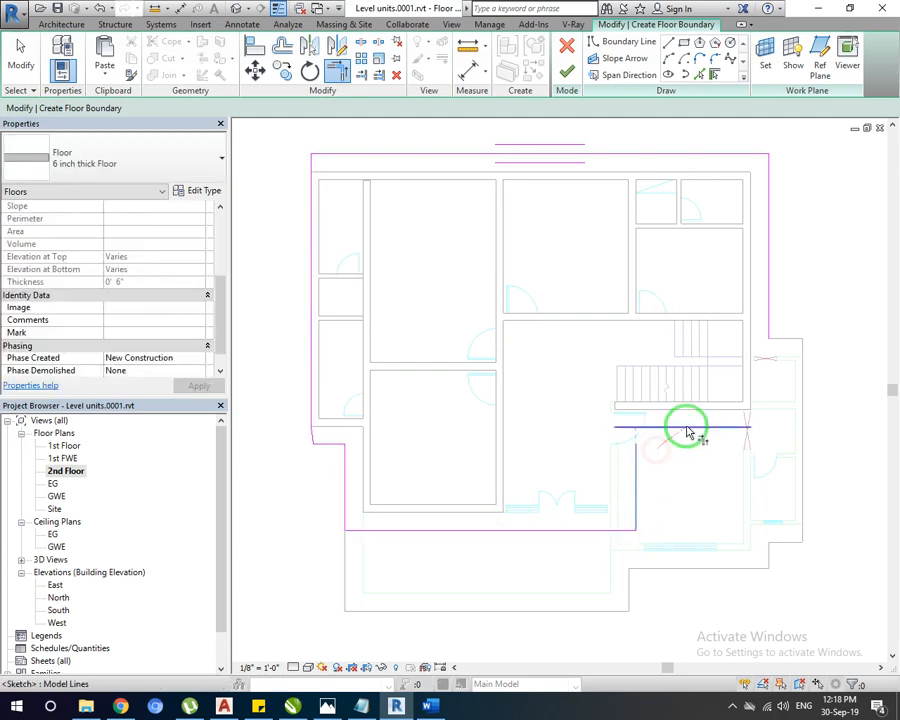
pyautogui.click(697, 426)
pyautogui.click(772, 318)
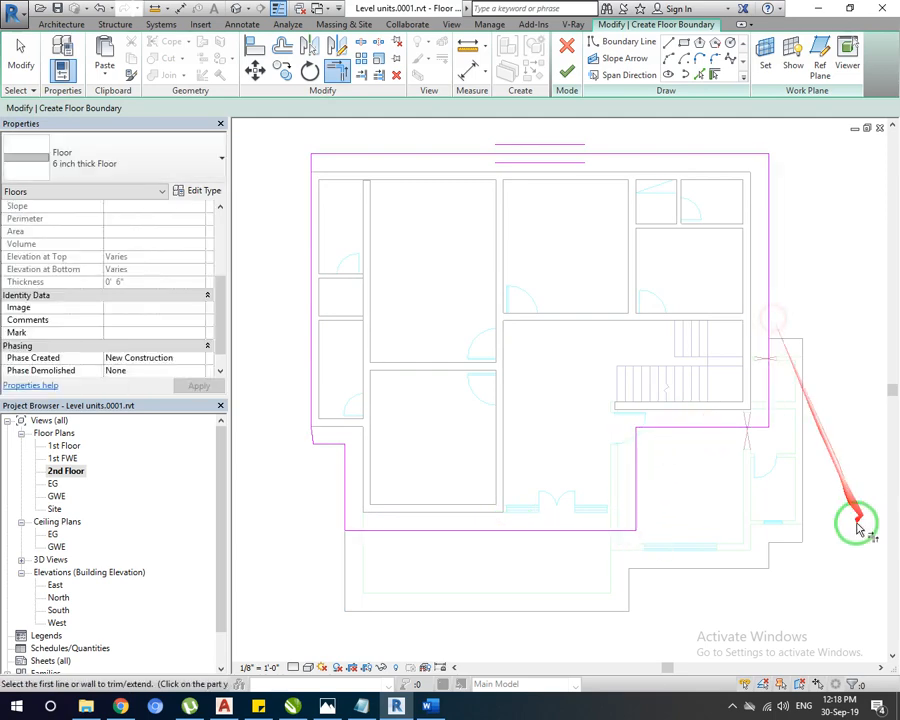
# Finish the floor boundary and check the new 2nd Floor slab in the 3D view.
pyautogui.click(568, 71)
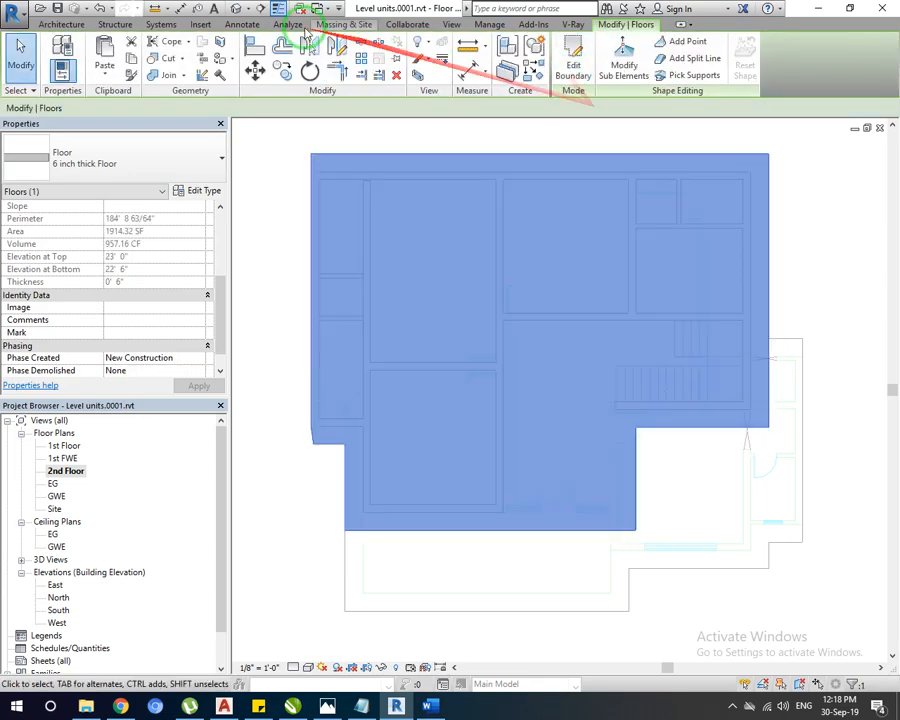
pyautogui.click(238, 9)
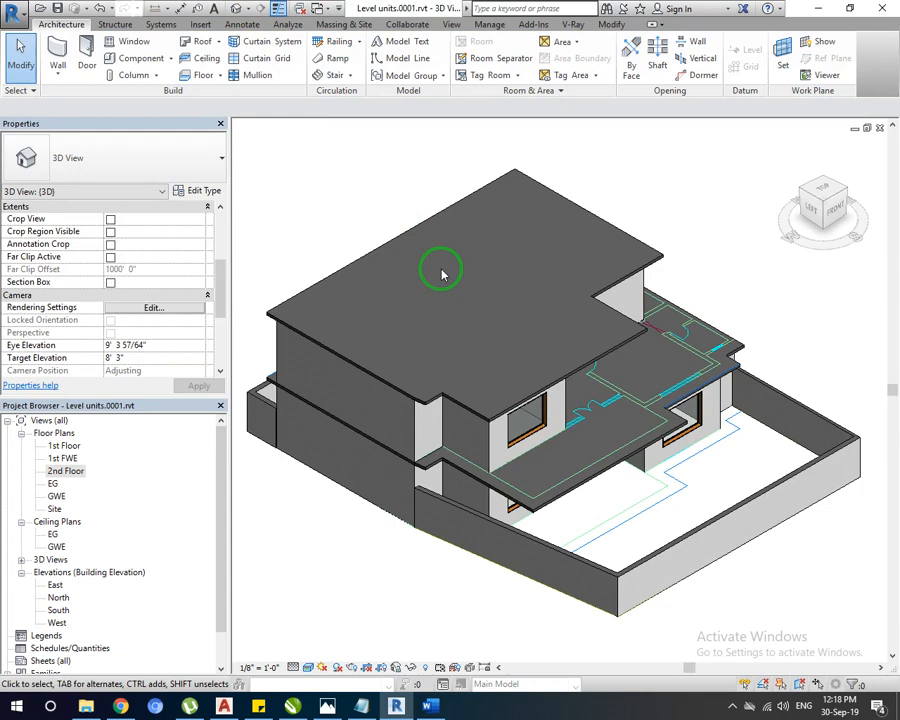
pyautogui.click(441, 274)
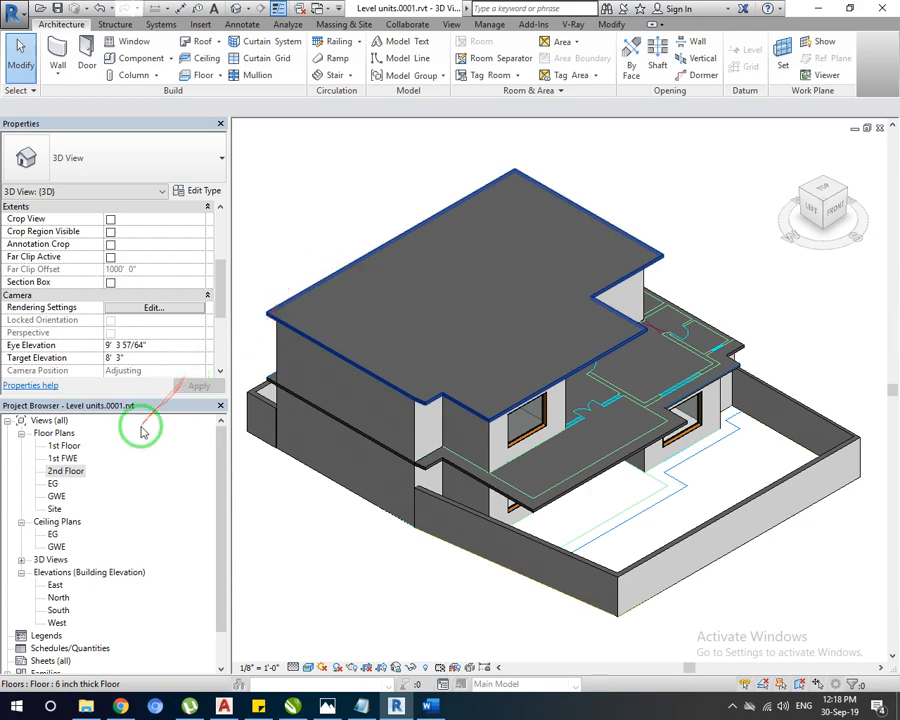
# Examine the upper storey and the new 2nd Floor slab in the 3D view, including from the front-right corner.
pyautogui.press('Escape')
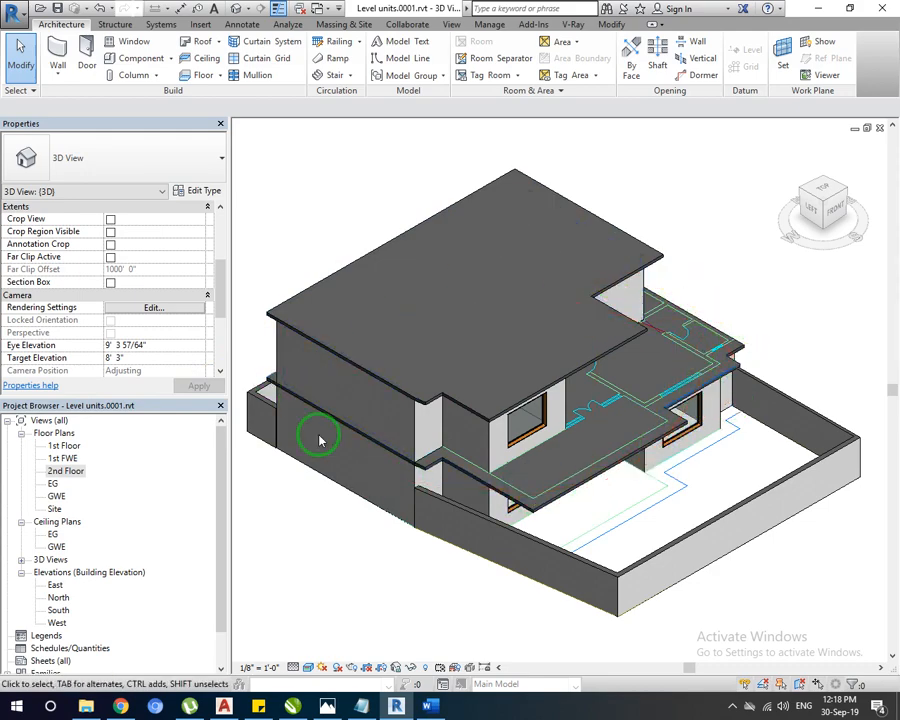
pyautogui.scroll(4, 320, 432)
pyautogui.scroll(-4, 394, 394)
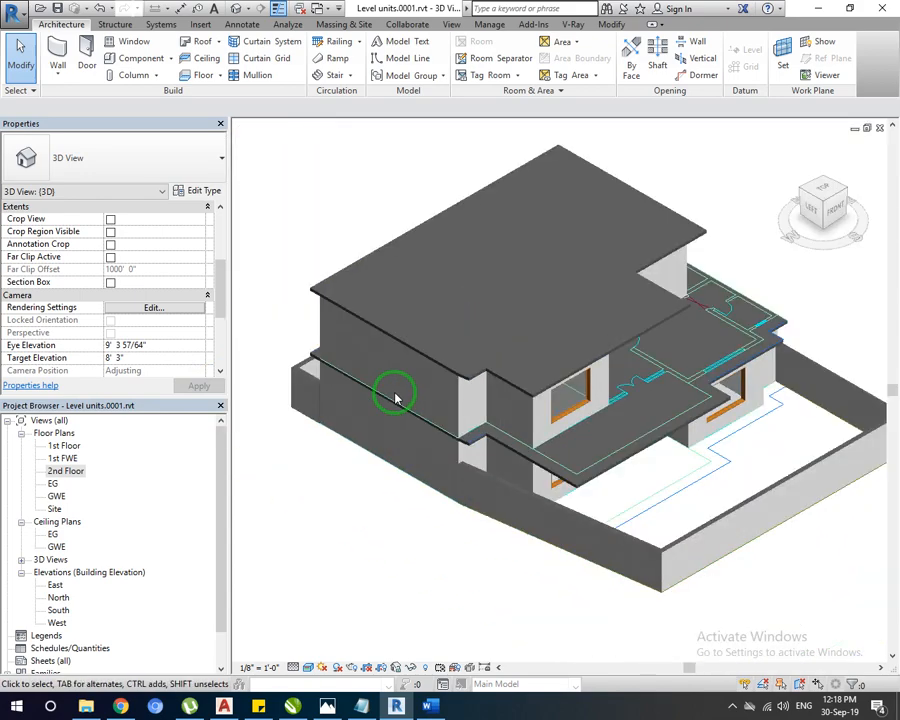
pyautogui.click(840, 190)
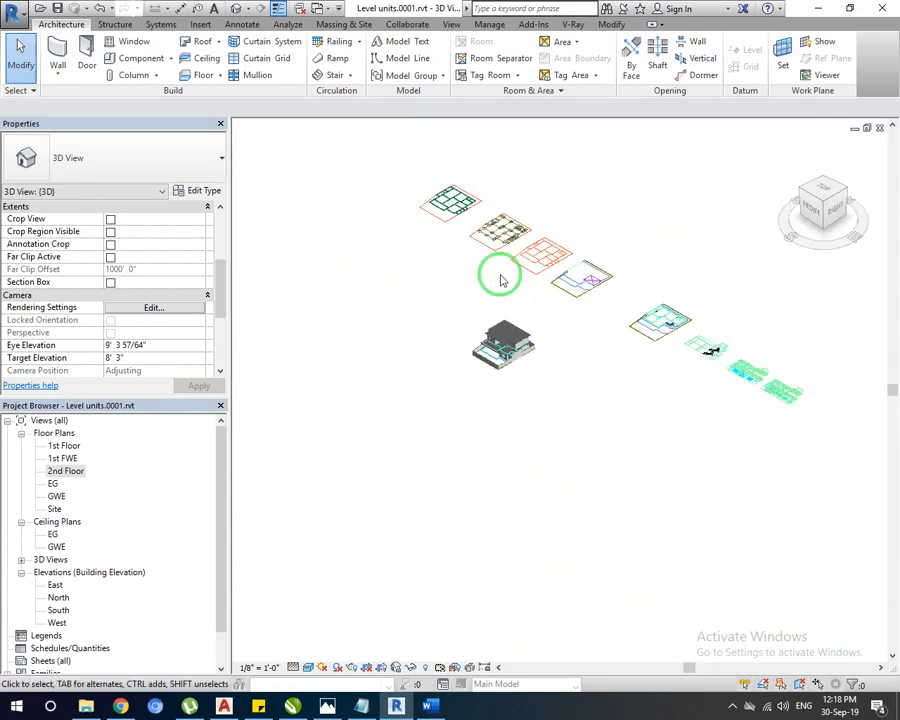
pyautogui.scroll(6, 502, 430)
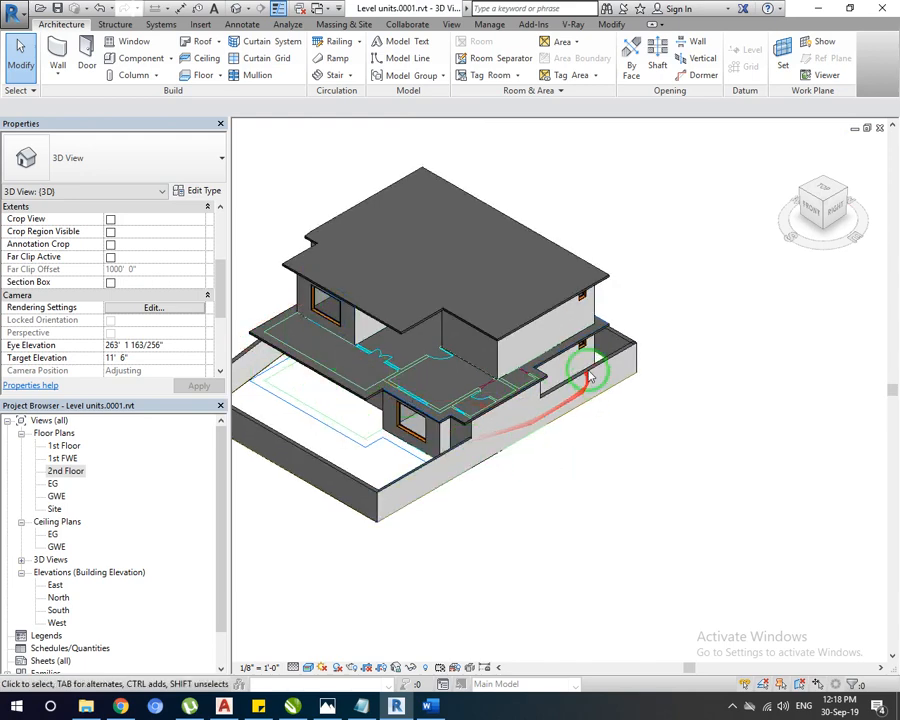
pyautogui.moveTo(345, 412); pyautogui.dragTo(440, 408, button='middle')
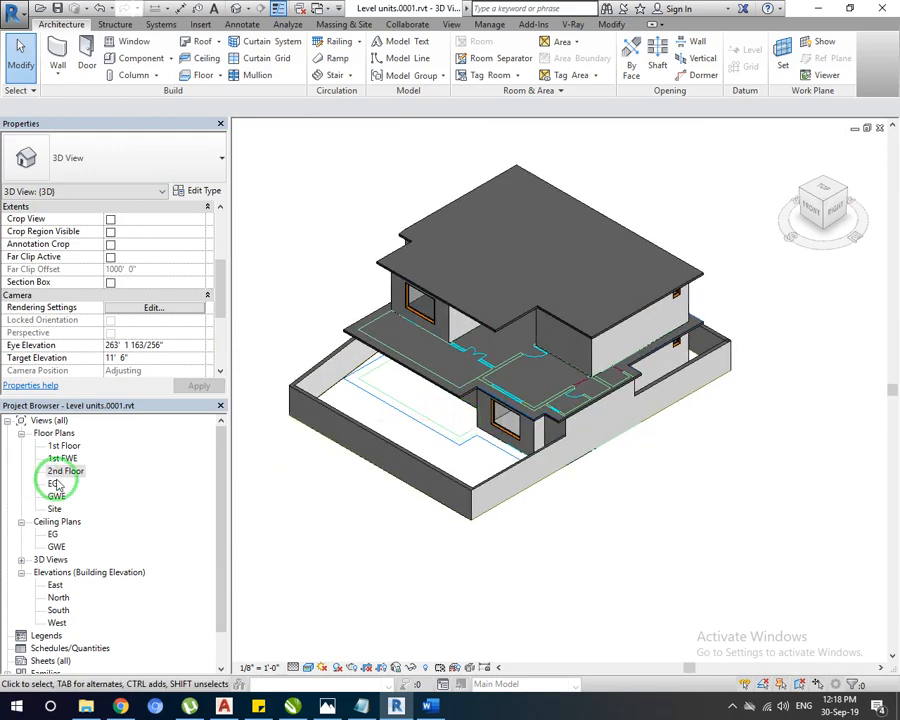
# On the 1st Floor plan, create an in-place model in the Generic Models category named "cornices".
pyautogui.doubleClick(66, 446)
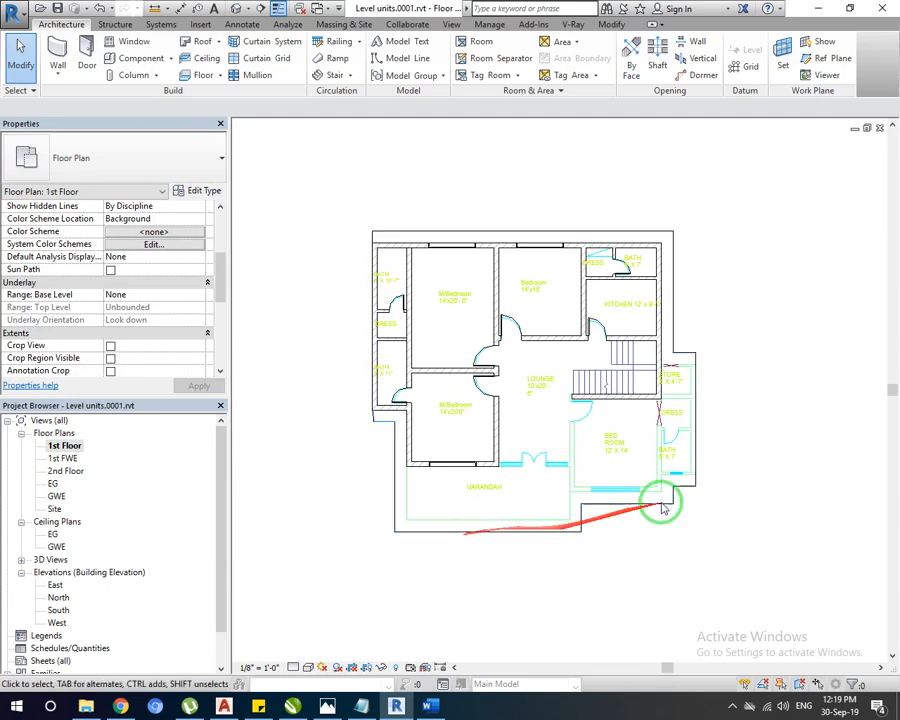
pyautogui.scroll(1, 655, 366)
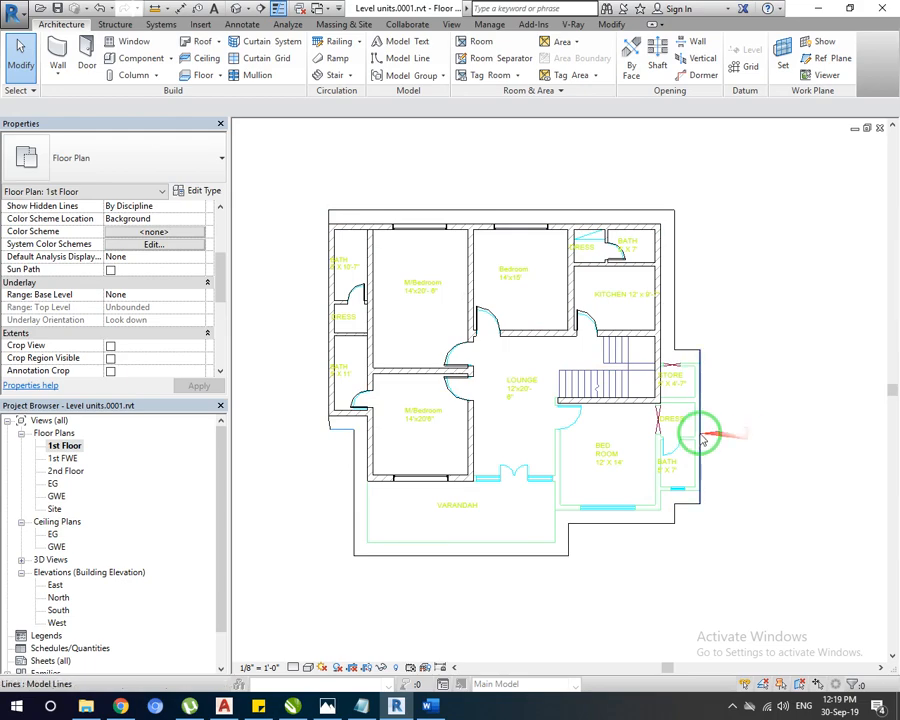
pyautogui.scroll(3, 700, 482)
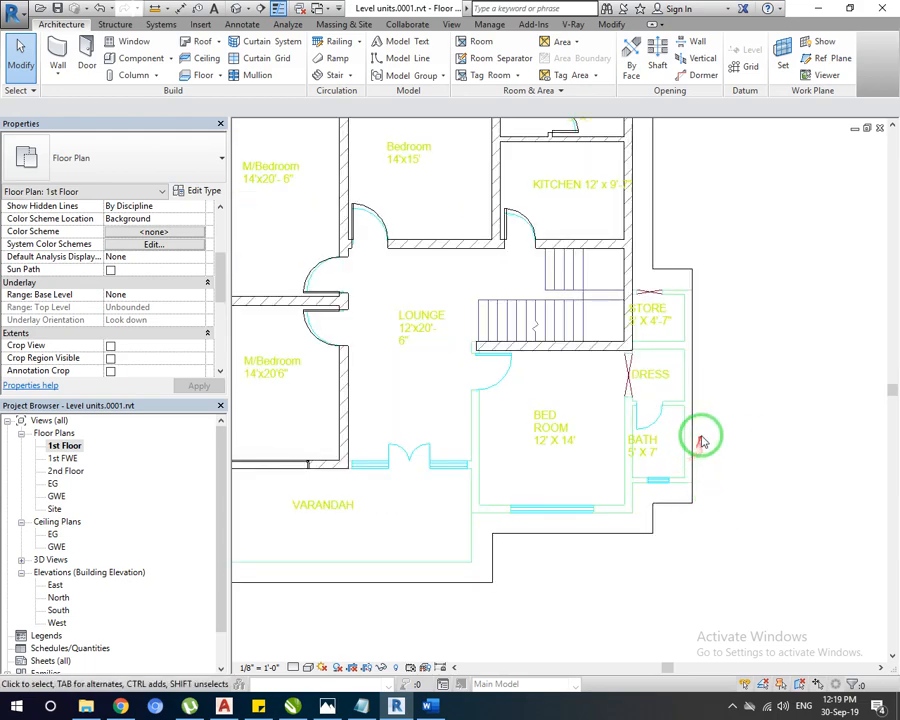
pyautogui.scroll(-4, 686, 428)
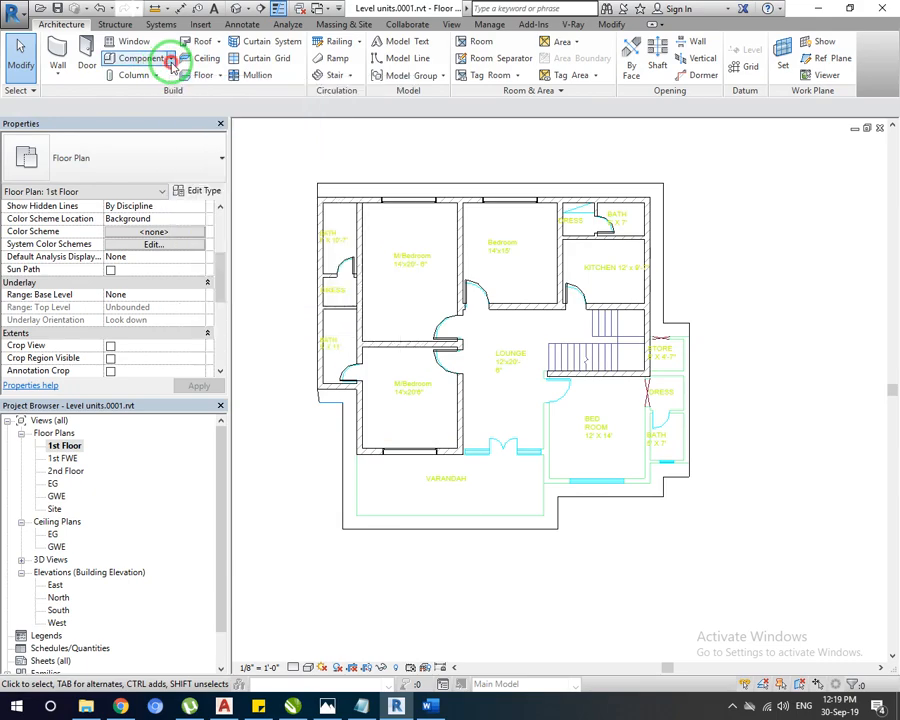
pyautogui.click(171, 60)
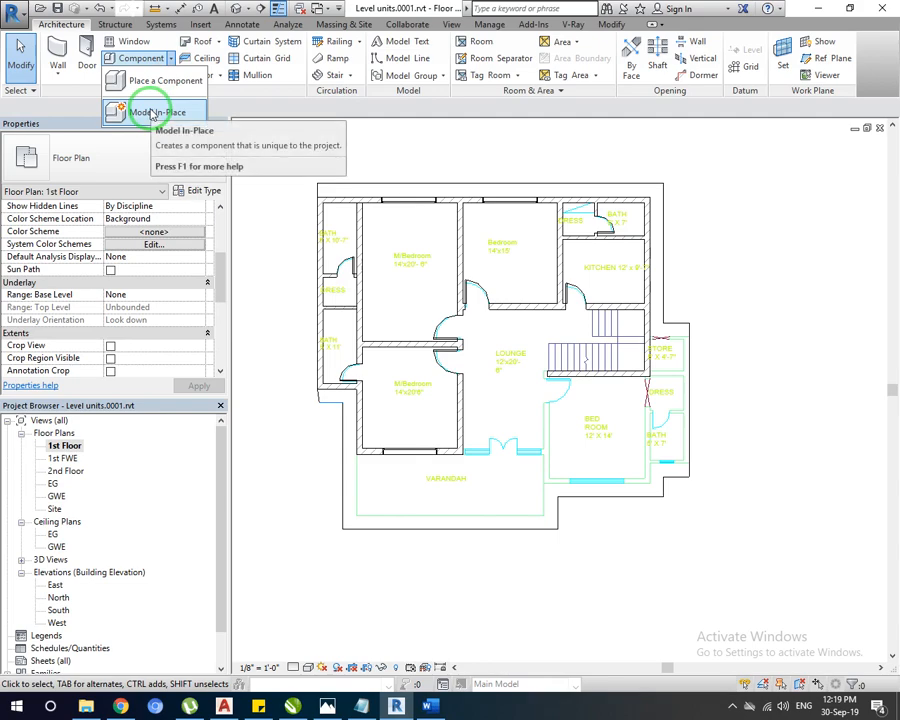
pyautogui.click(152, 112)
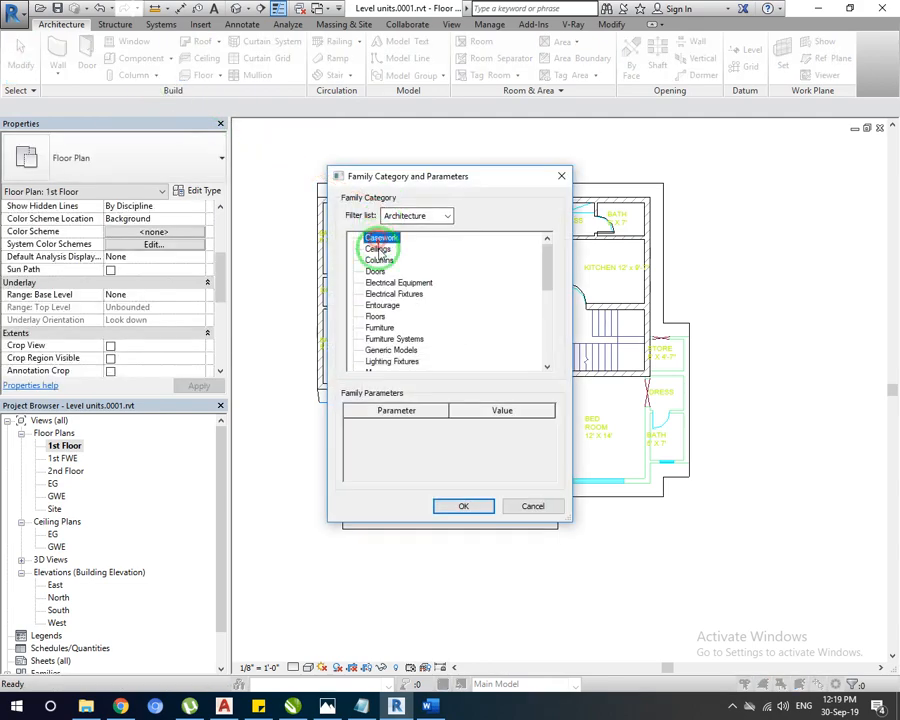
pyautogui.click(463, 506)
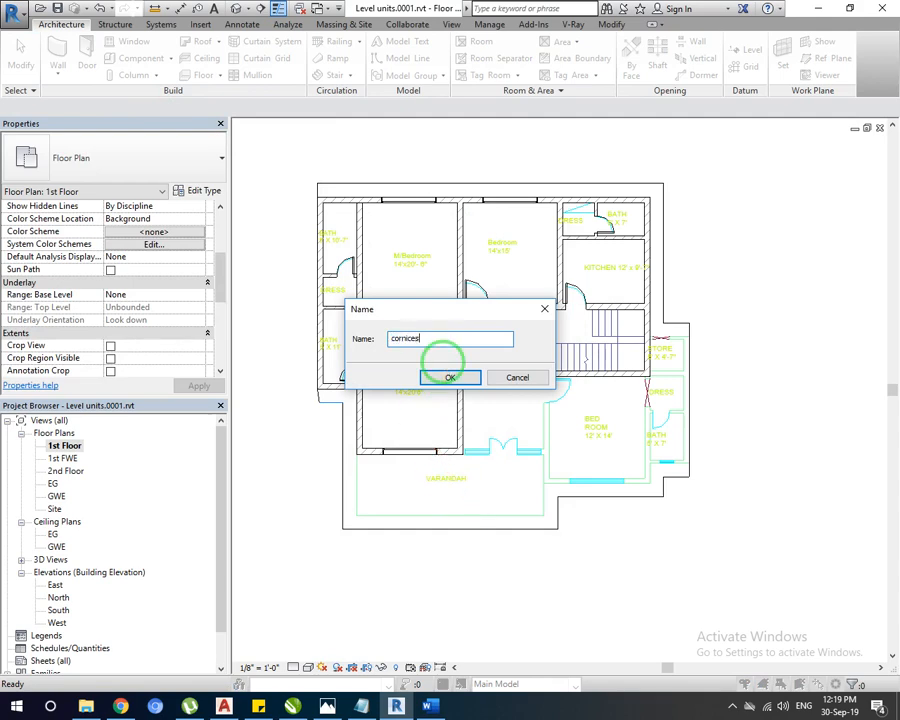
pyautogui.click(449, 377)
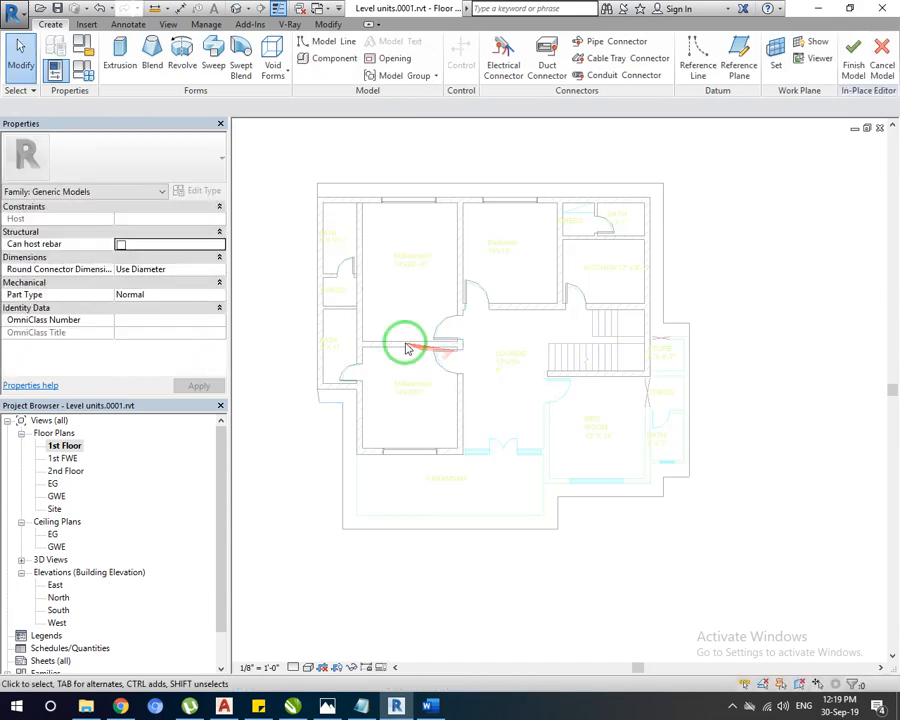
# Sketch a sweep path by picking the slab edges from the master bath step around the varandah and front bedroom to the front bath edge.
pyautogui.click(210, 48)
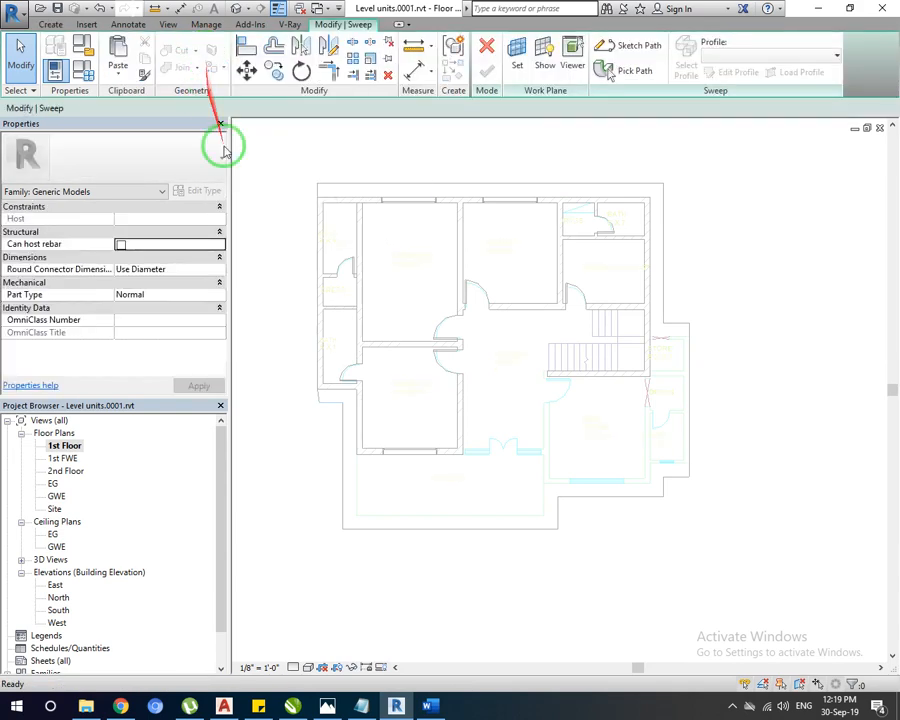
pyautogui.click(655, 50)
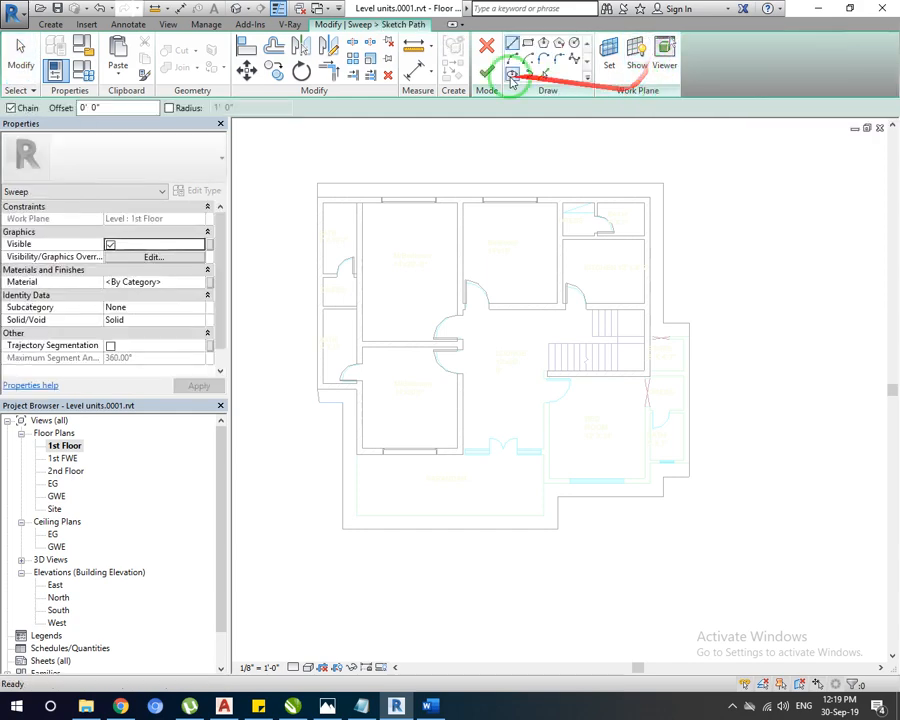
pyautogui.click(541, 75)
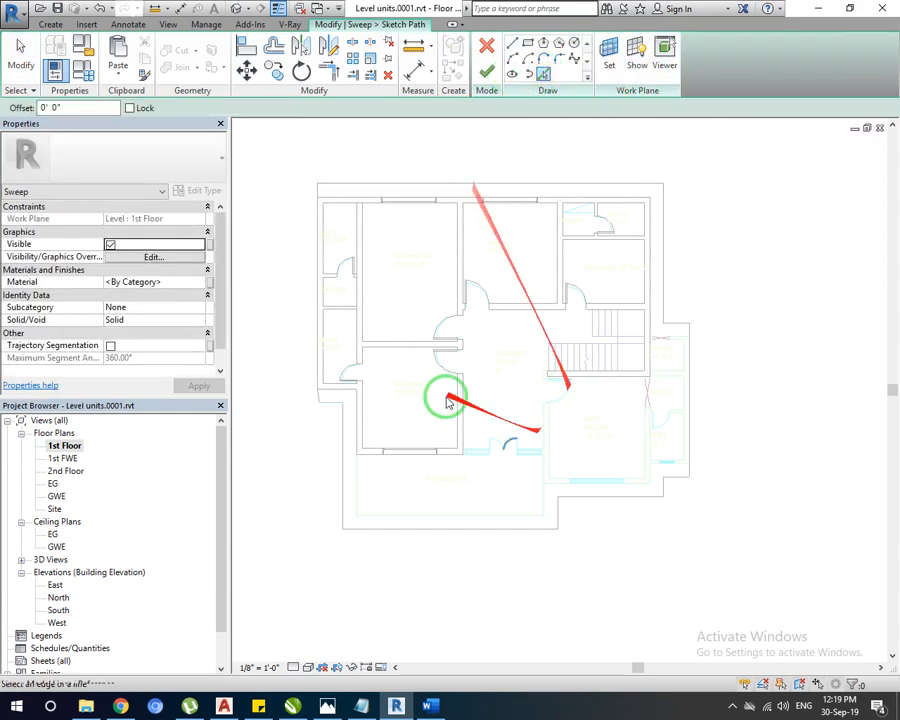
pyautogui.click(328, 409)
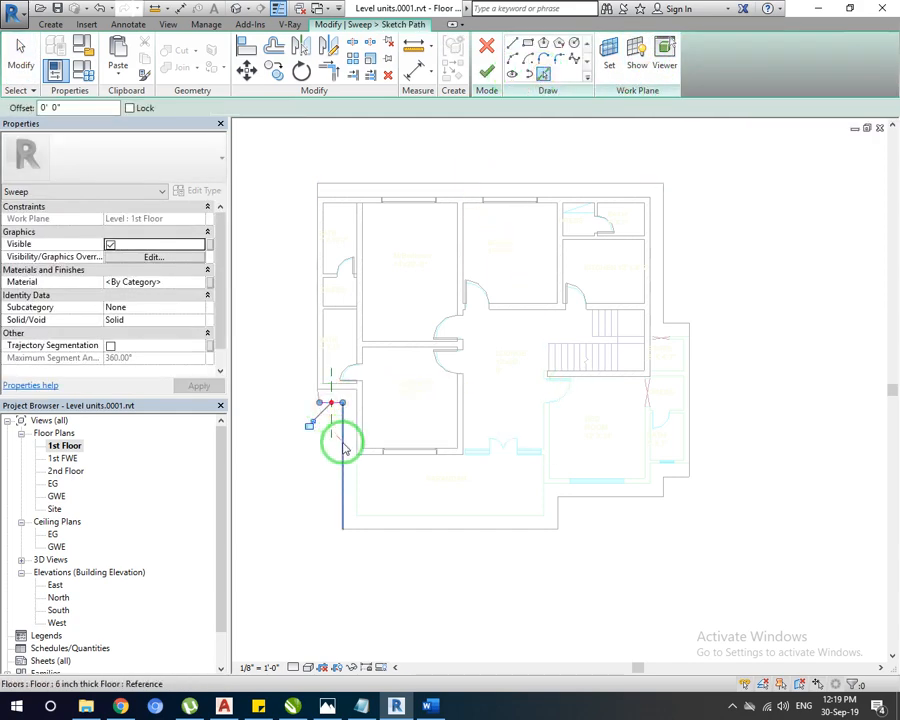
pyautogui.click(342, 446)
pyautogui.click(436, 527)
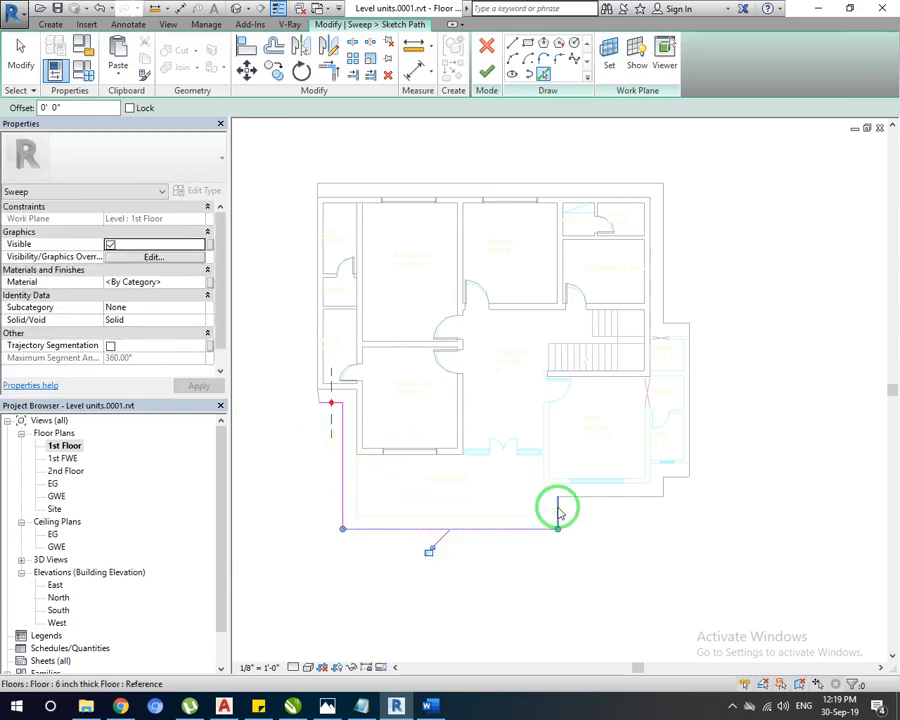
pyautogui.click(557, 508)
pyautogui.click(639, 494)
pyautogui.click(673, 484)
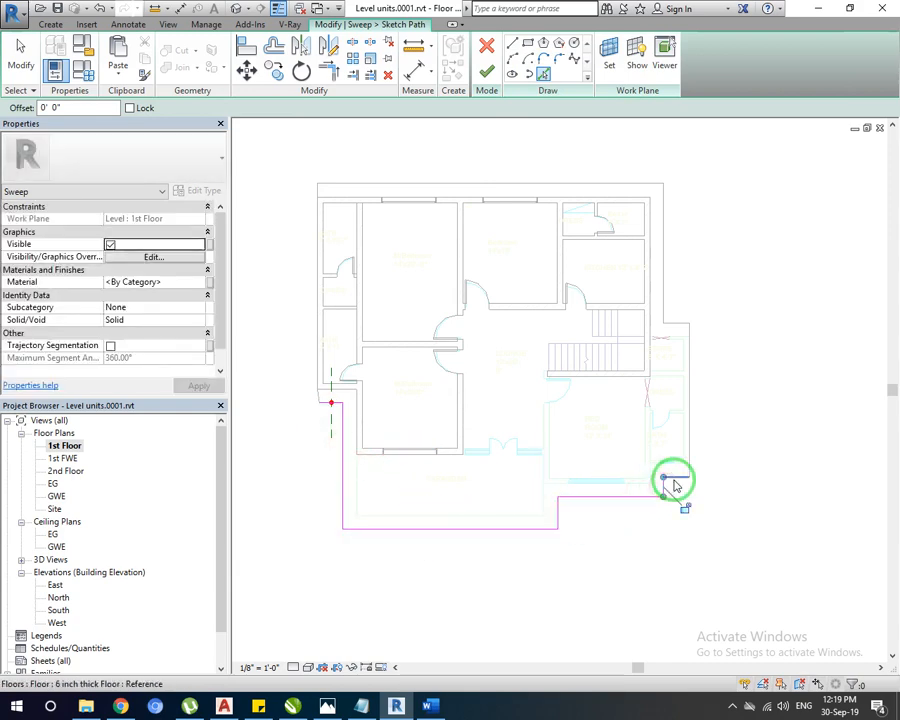
pyautogui.click(662, 497)
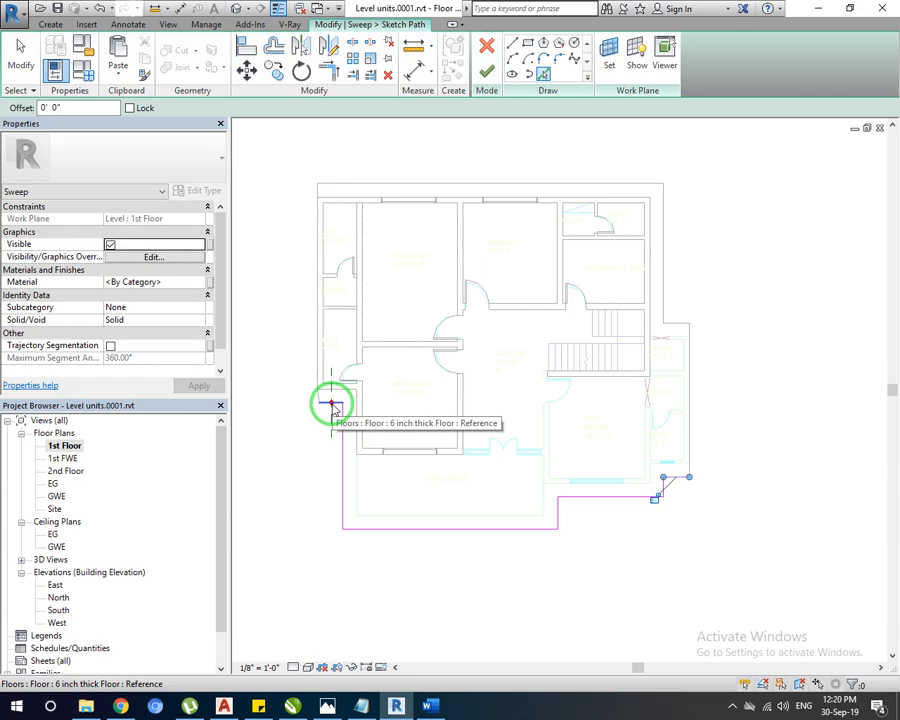
pyautogui.click(487, 73)
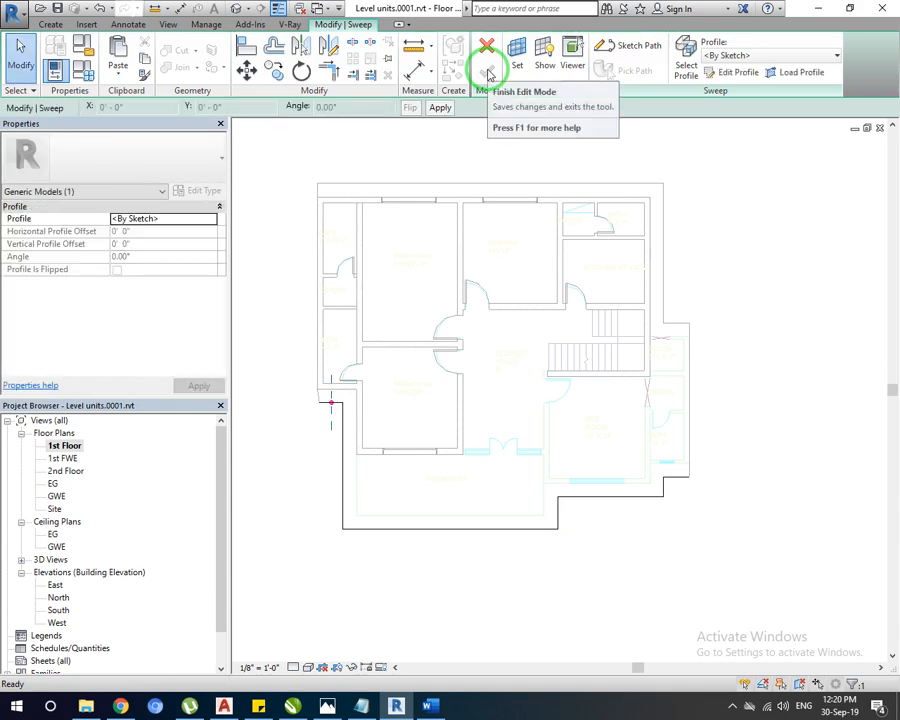
# Edit the sweep profile in the East elevation, drawing a 6" line down the slab edge and a 3" line outward from it.
pyautogui.click(746, 76)
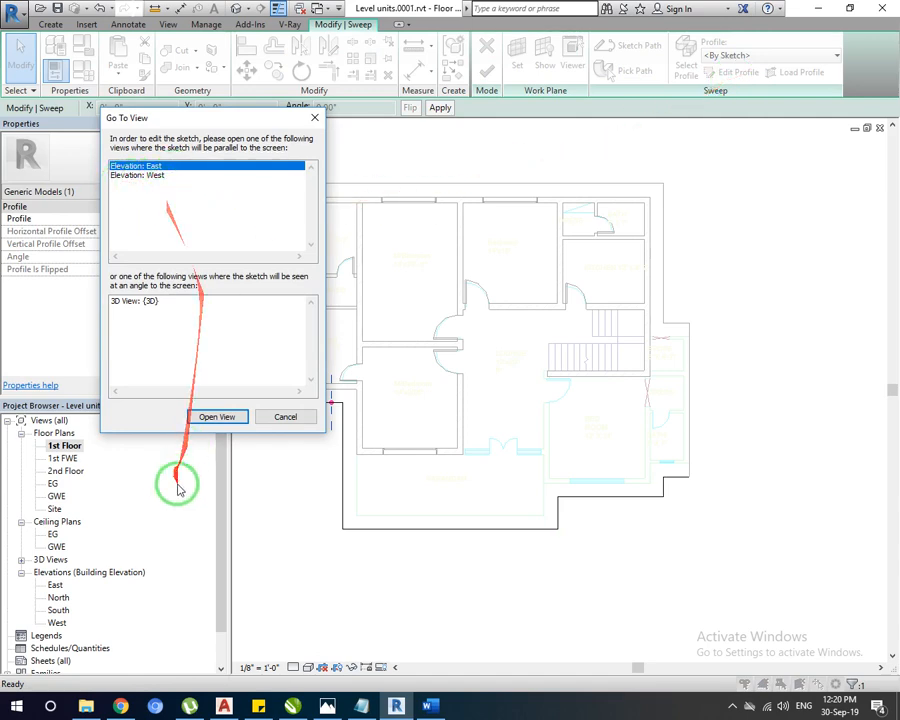
pyautogui.click(212, 418)
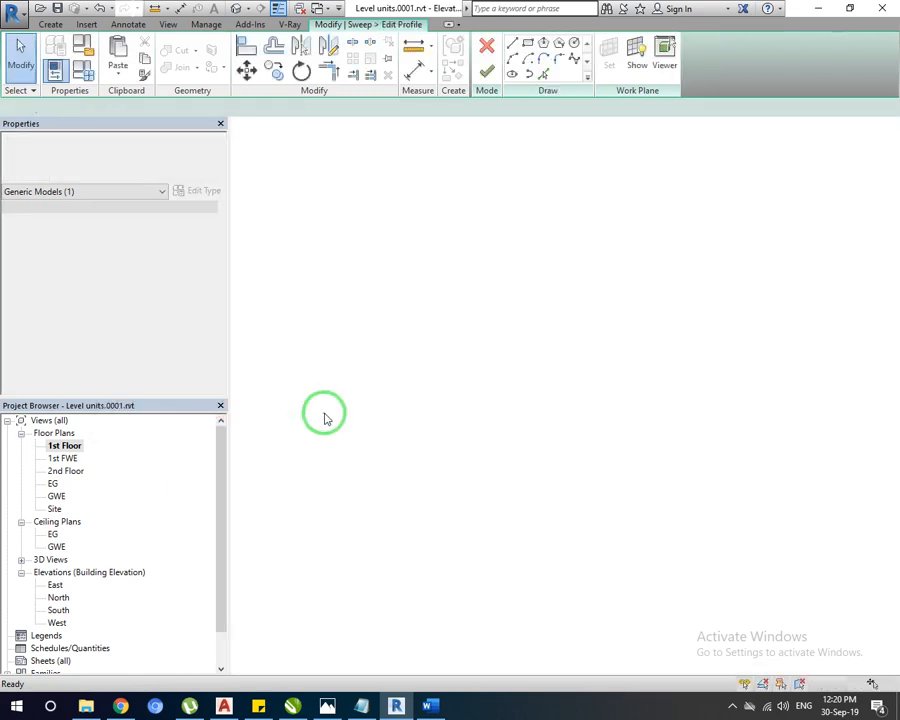
pyautogui.scroll(3, 380, 411)
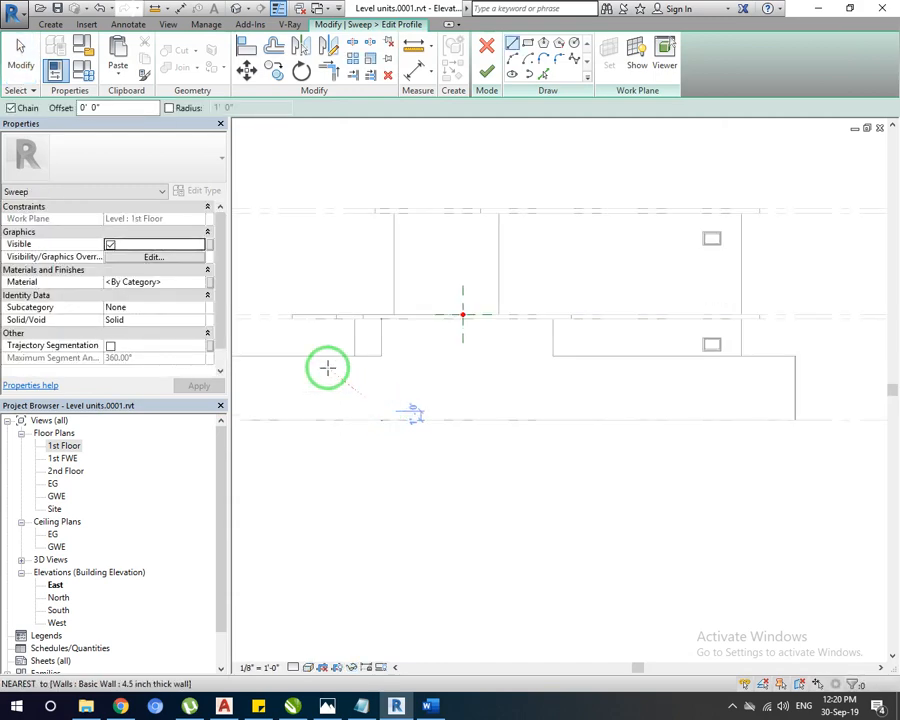
pyautogui.press('Escape')
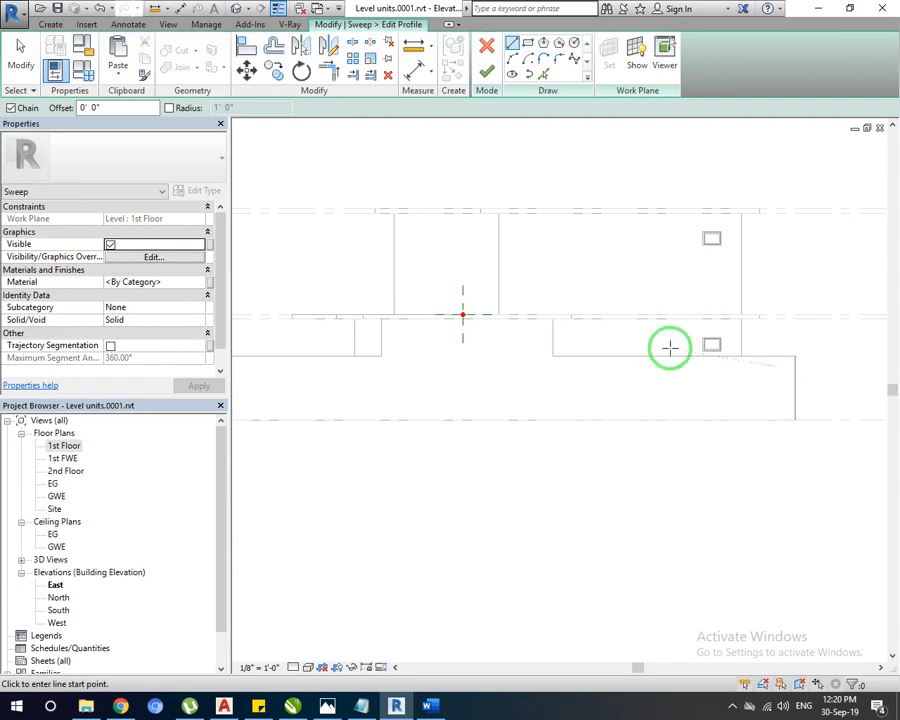
pyautogui.scroll(4, 478, 296)
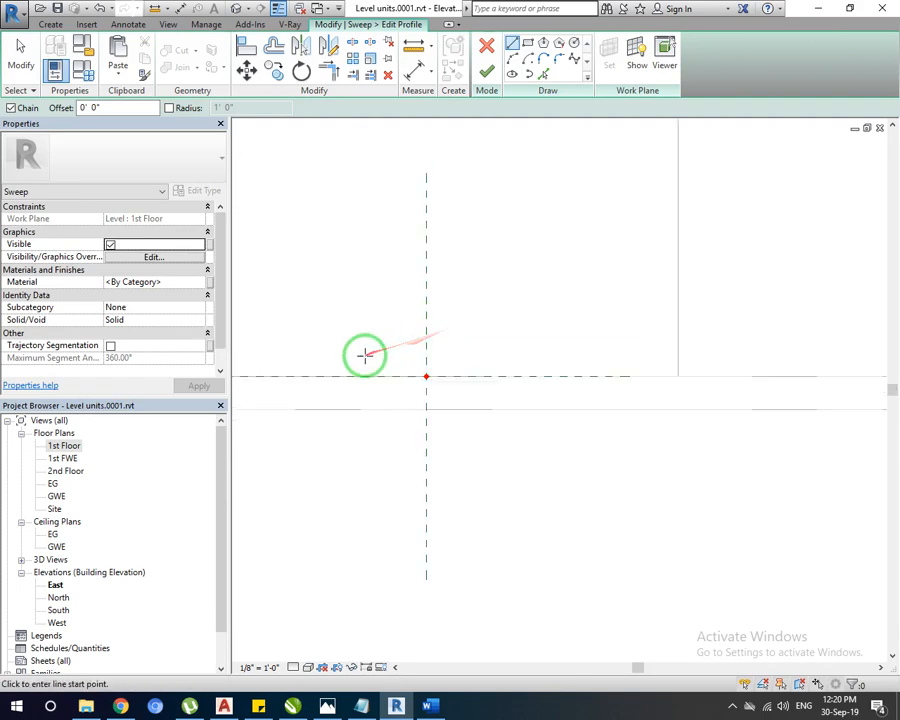
pyautogui.moveTo(365, 354); pyautogui.dragTo(417, 396, button='middle')
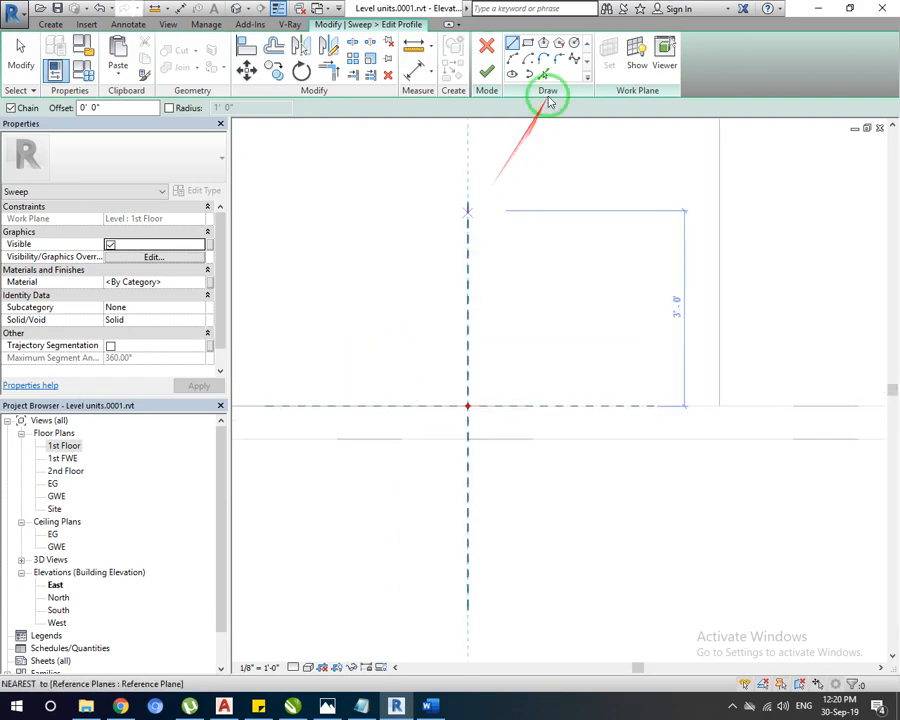
pyautogui.scroll(2, 465, 420)
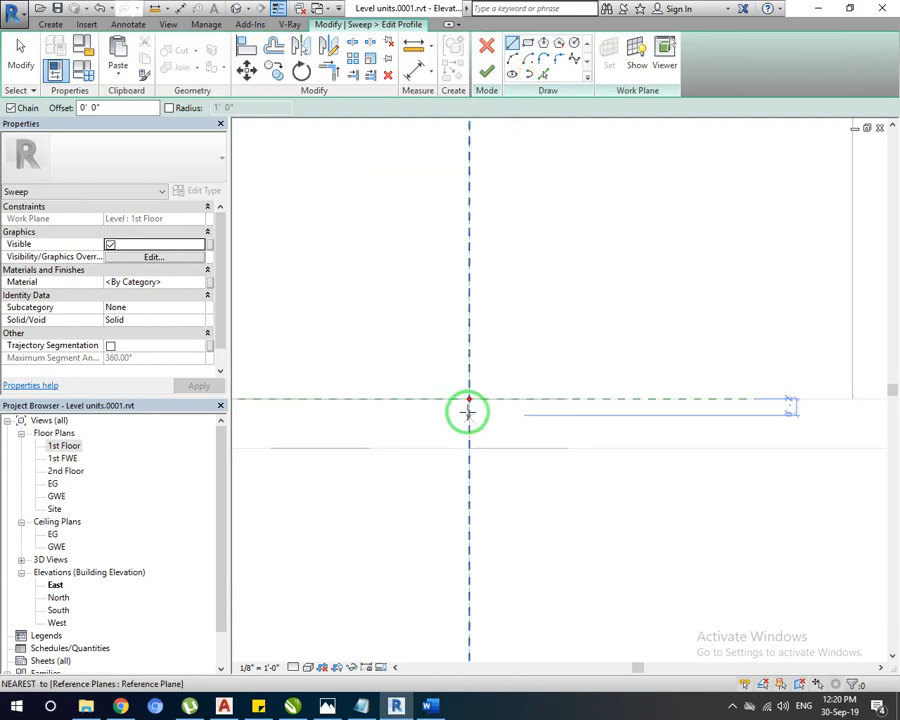
pyautogui.click(469, 399)
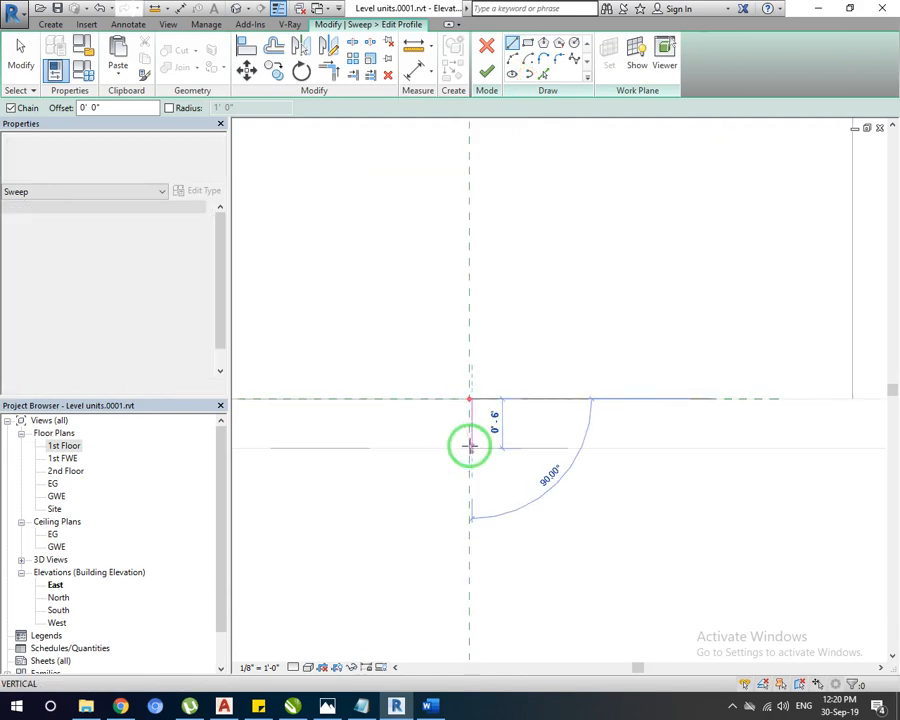
pyautogui.click(469, 445)
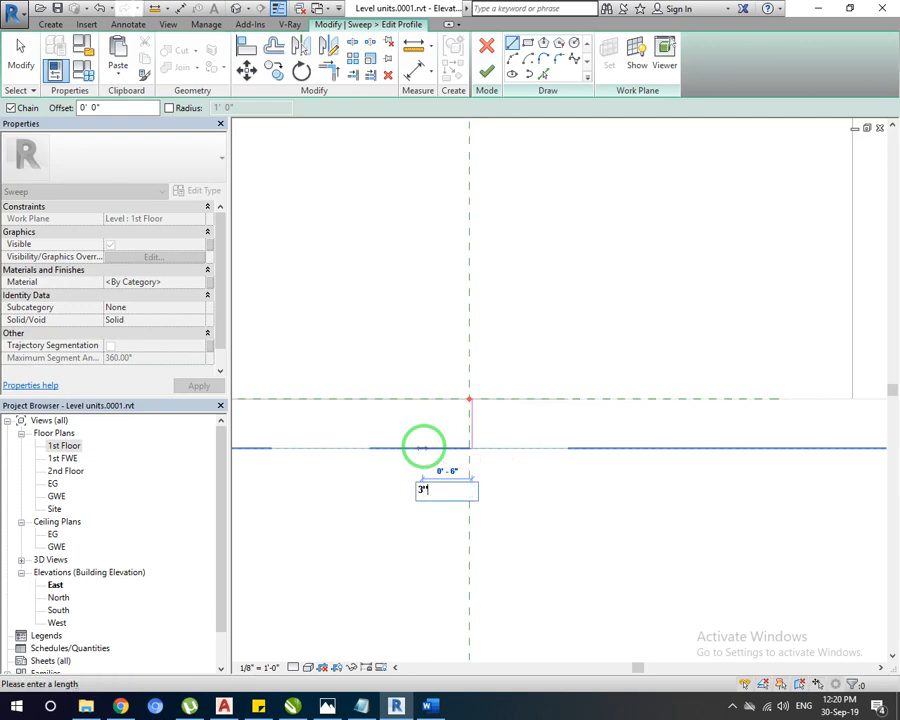
pyautogui.press('Return')
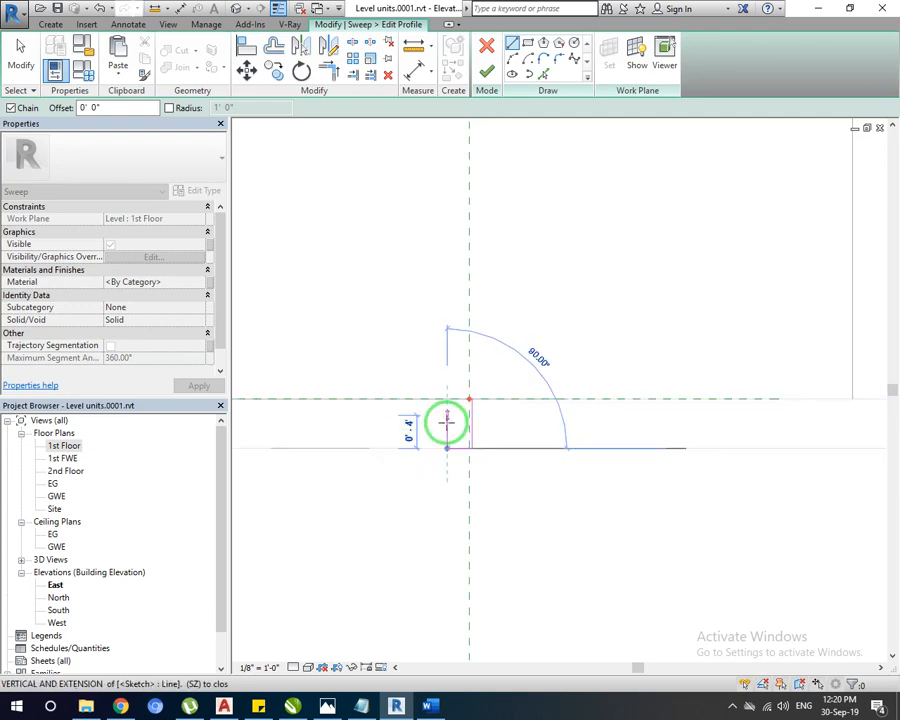
# Extend the cornice profile with a 3" rise, a 3" outward line, a rise to the 1st Floor level and a 1' vertical line.
pyautogui.click(446, 423)
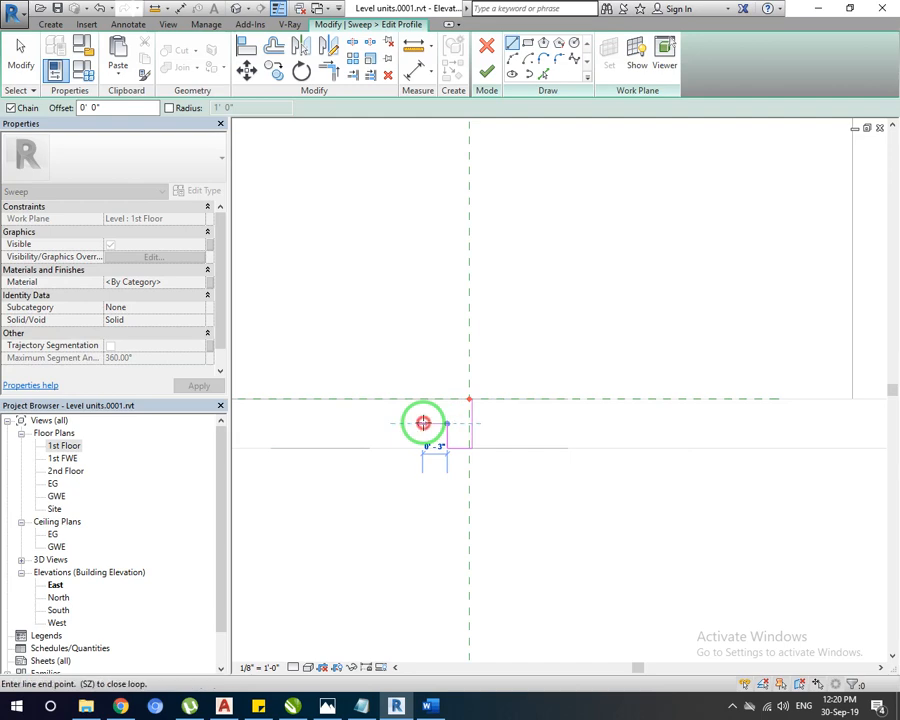
pyautogui.click(423, 423)
pyautogui.click(421, 400)
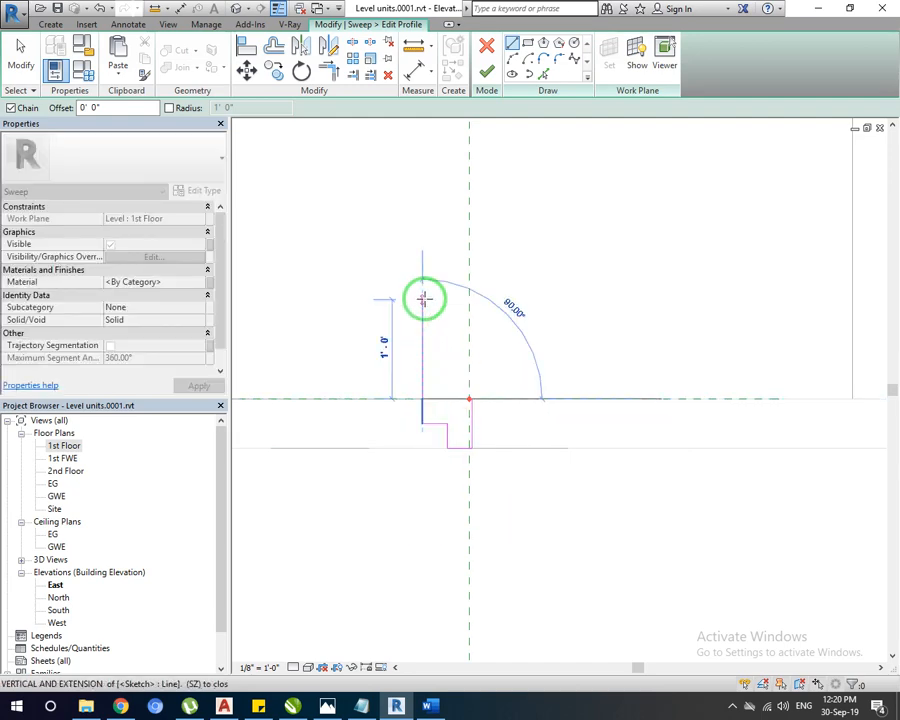
pyautogui.write('1')
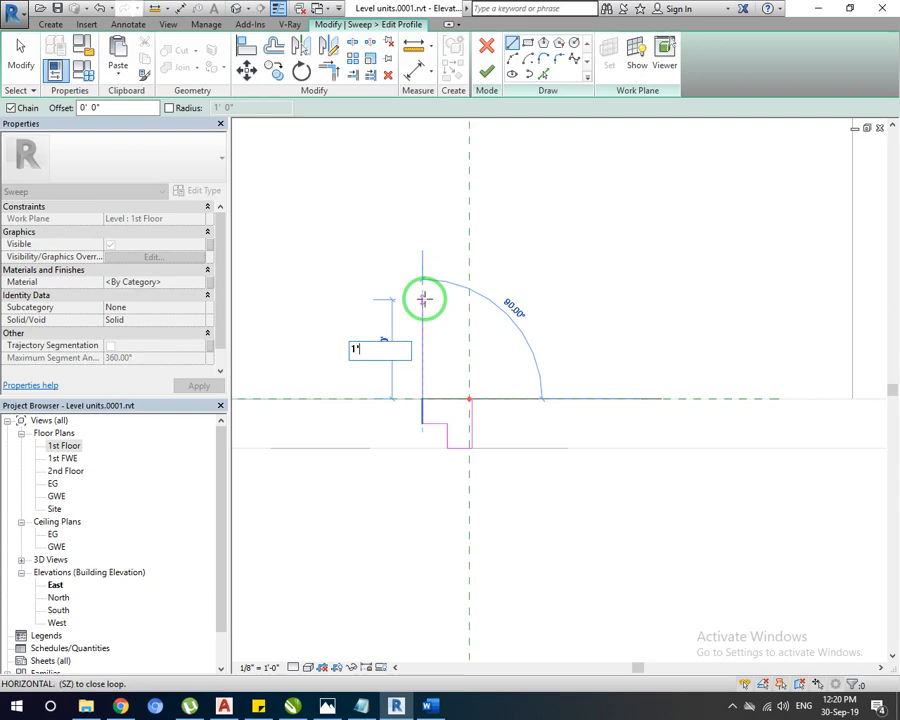
pyautogui.press('Return')
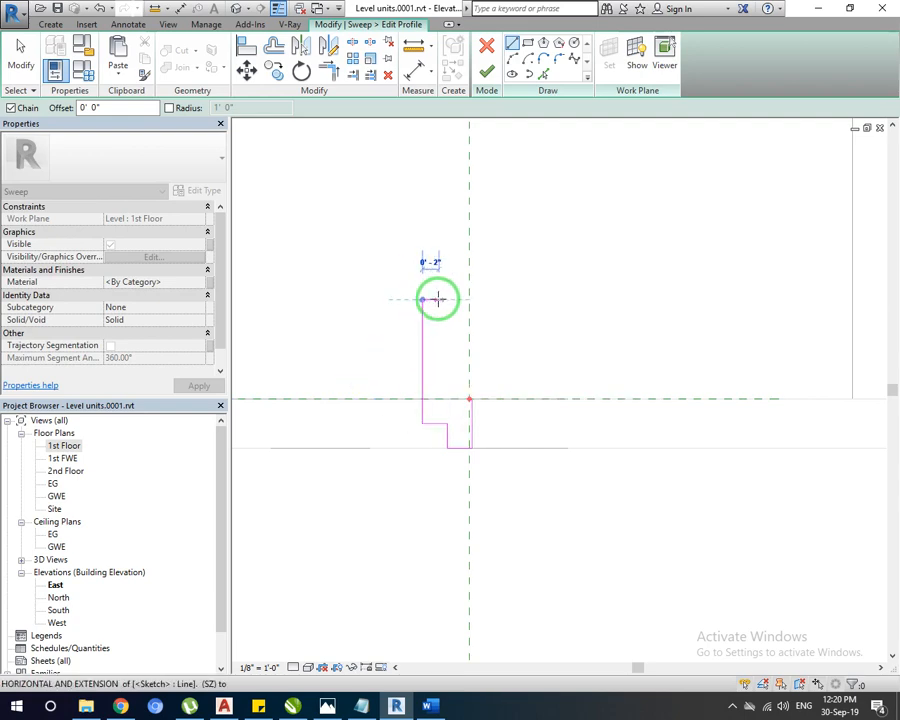
# Draw a 2" by 2" inward notch above the 1' line and a further 1' vertical line above the notch.
pyautogui.click(437, 298)
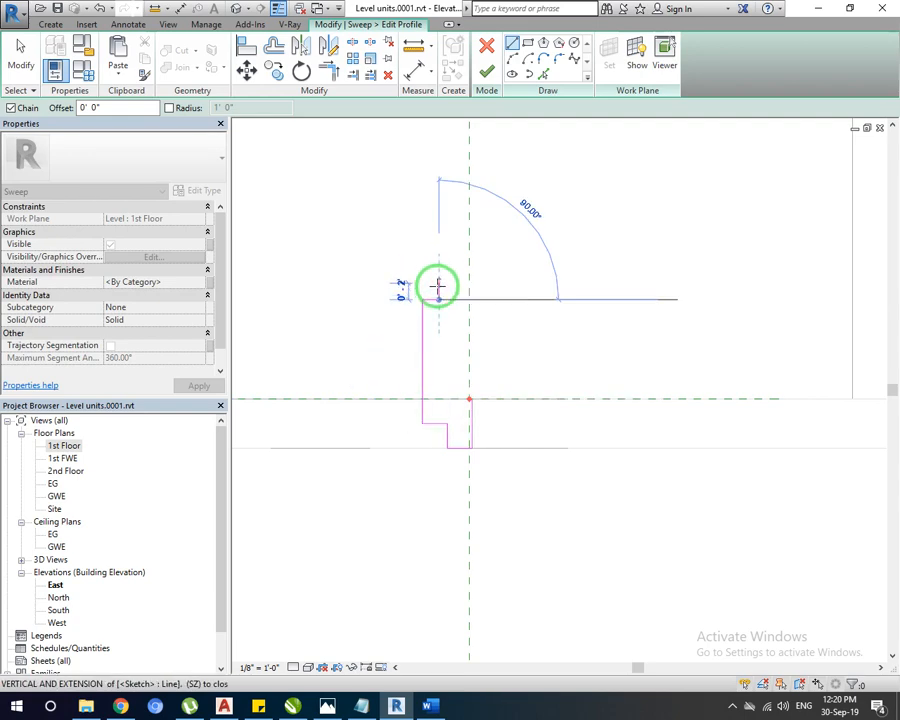
pyautogui.click(423, 282)
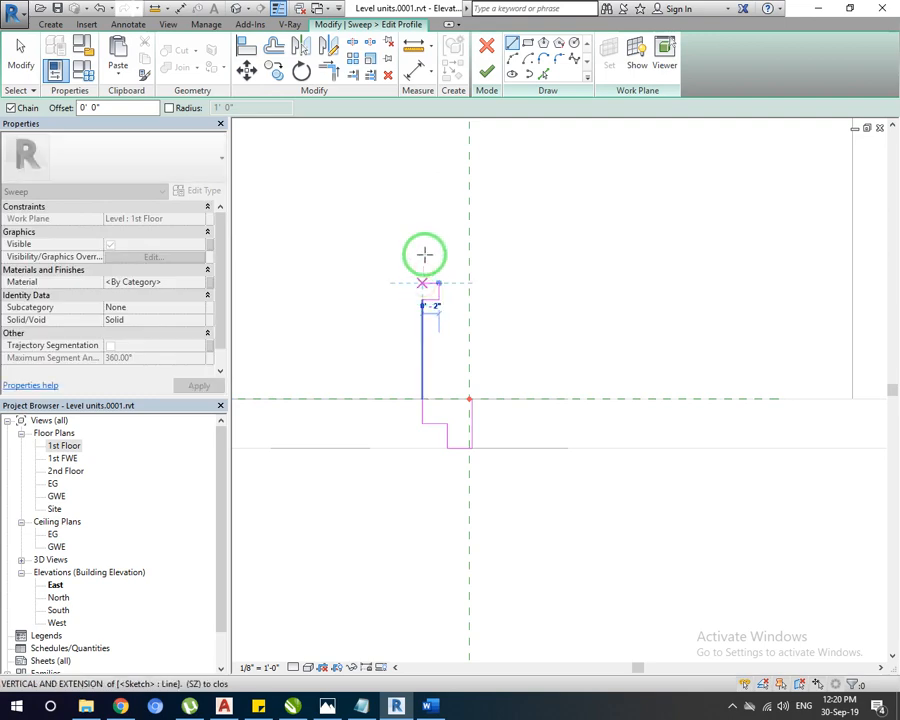
pyautogui.write('1')
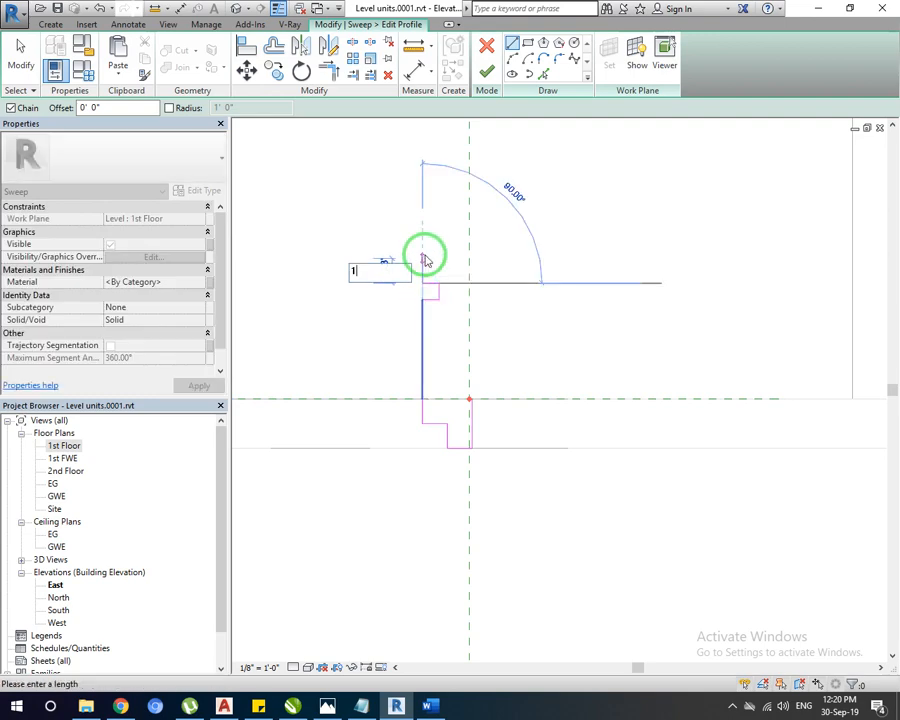
pyautogui.moveTo(422, 297); pyautogui.dragTo(426, 470, button='middle')
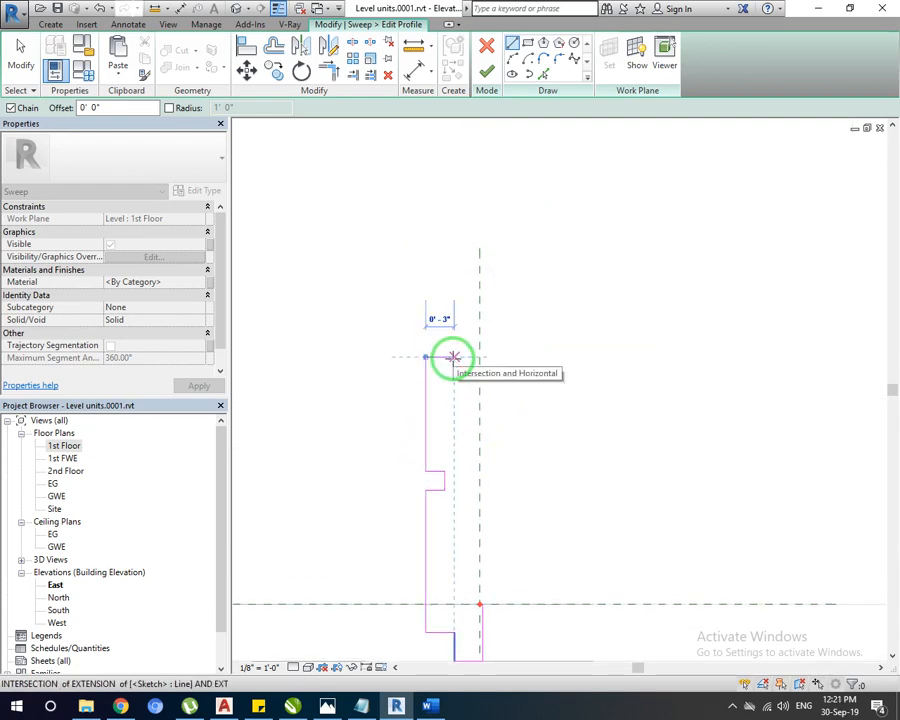
# Draw a second 2" by 2" inward notch in the profile, followed by another 1' vertical line.
pyautogui.click(453, 357)
pyautogui.write("2'")
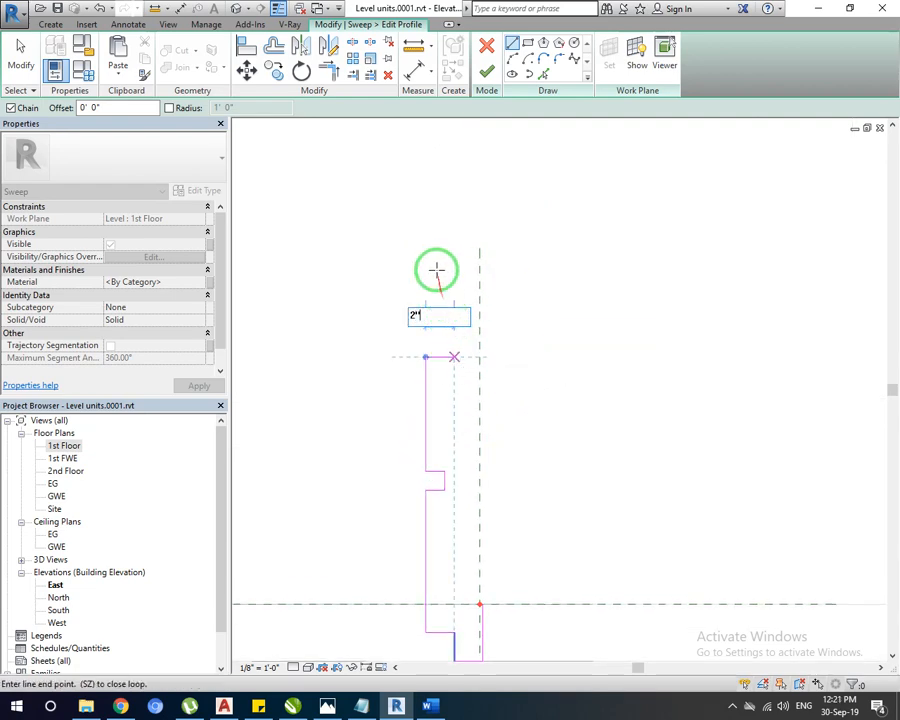
pyautogui.press('Return')
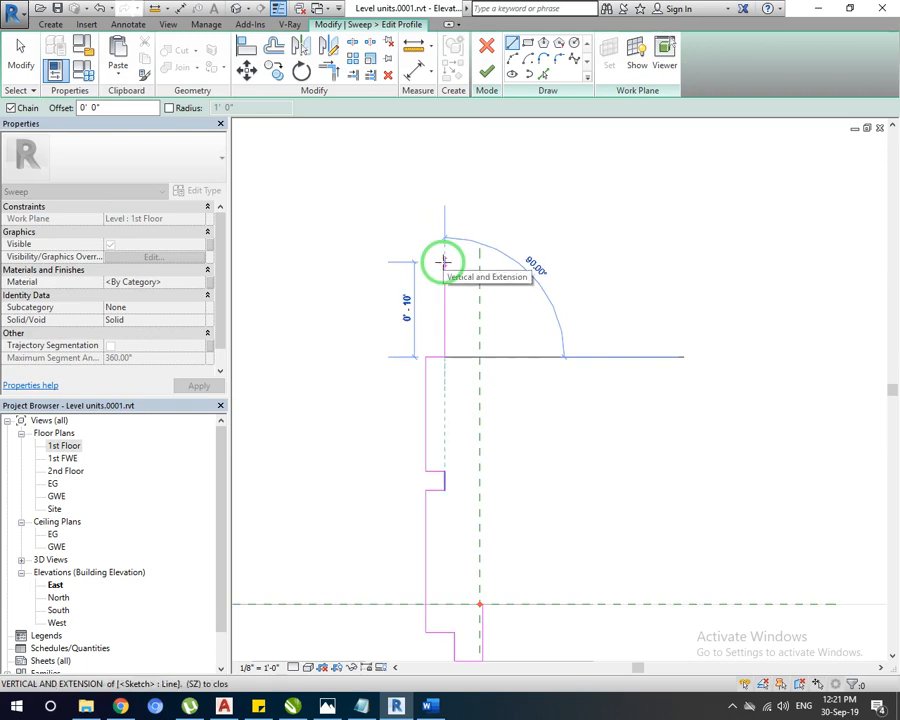
pyautogui.write('2"')
pyautogui.press('Return')
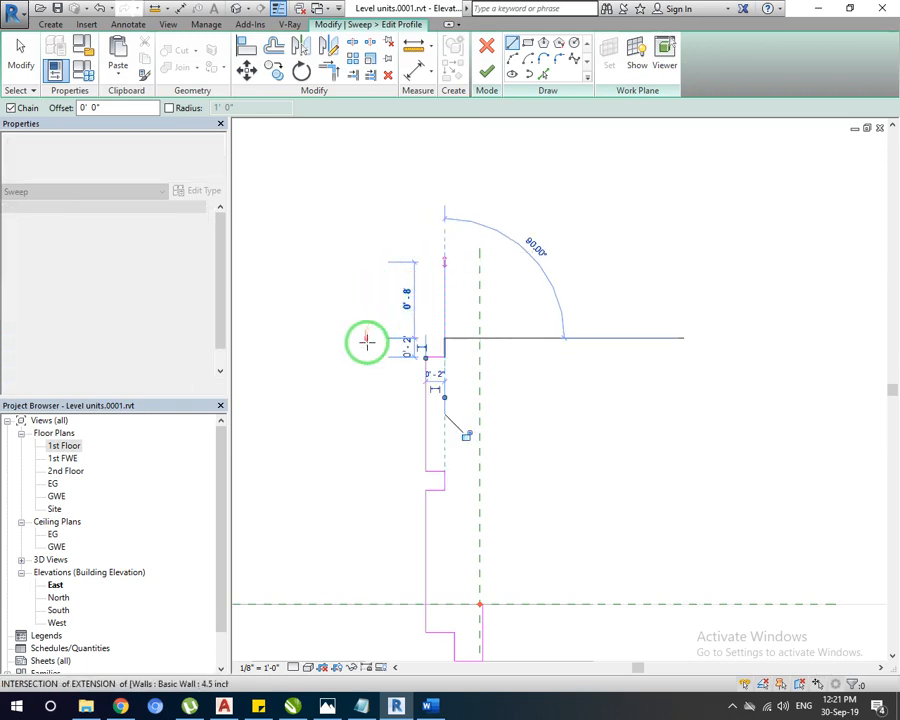
pyautogui.write('2')
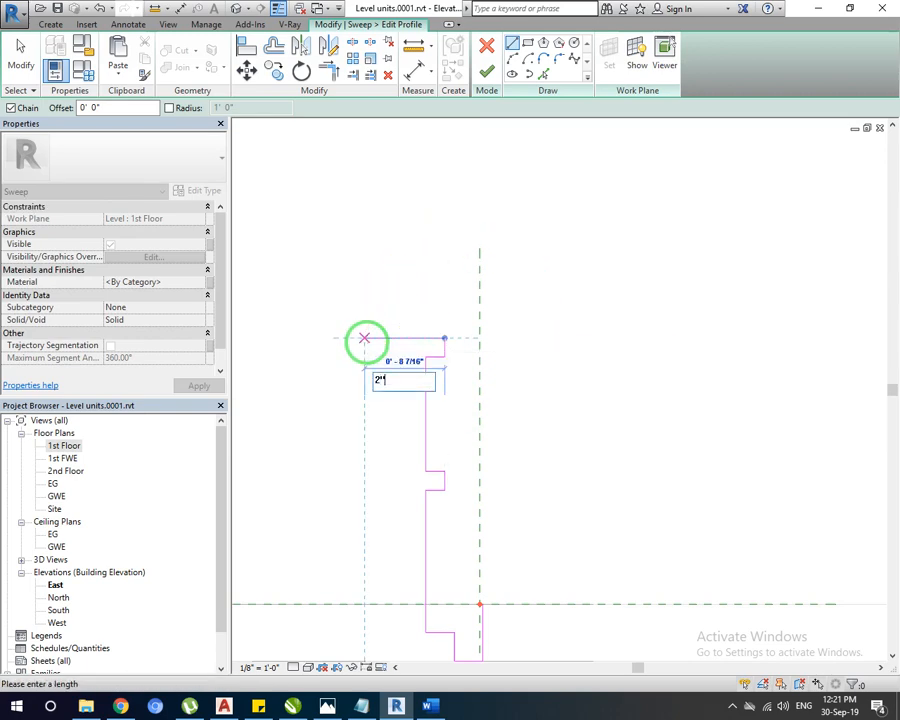
pyautogui.write('"')
pyautogui.press('Return')
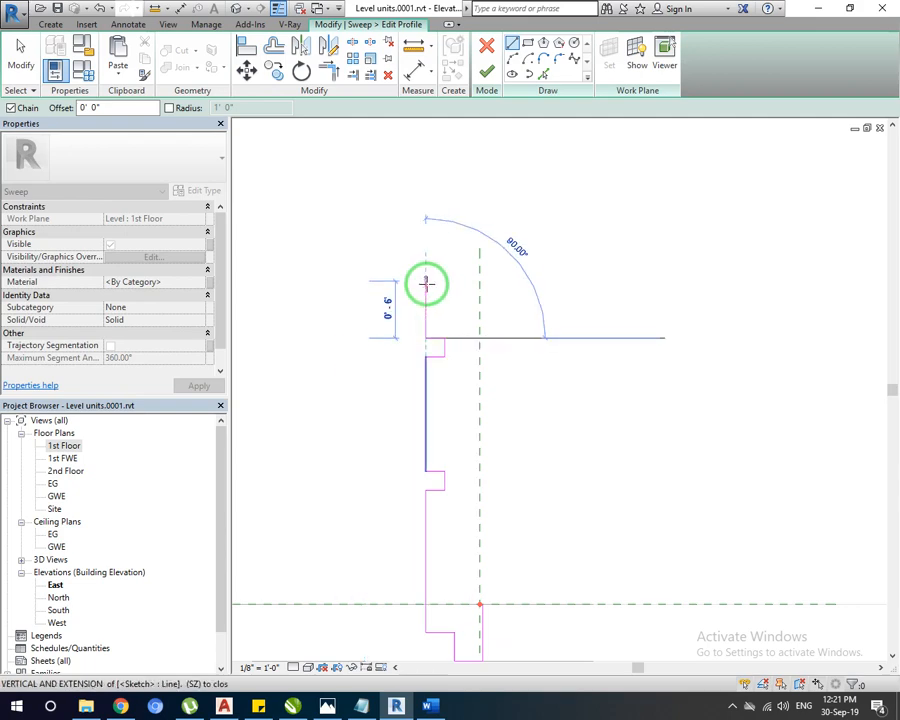
pyautogui.write('1')
pyautogui.press('Return')
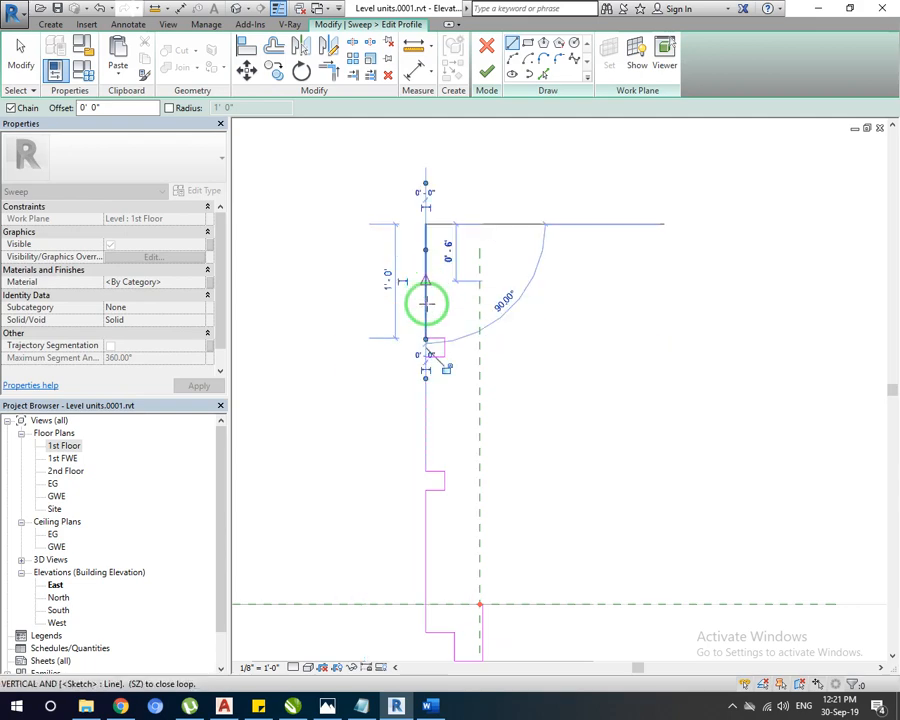
pyautogui.moveTo(427, 323); pyautogui.dragTo(419, 481, button='middle')
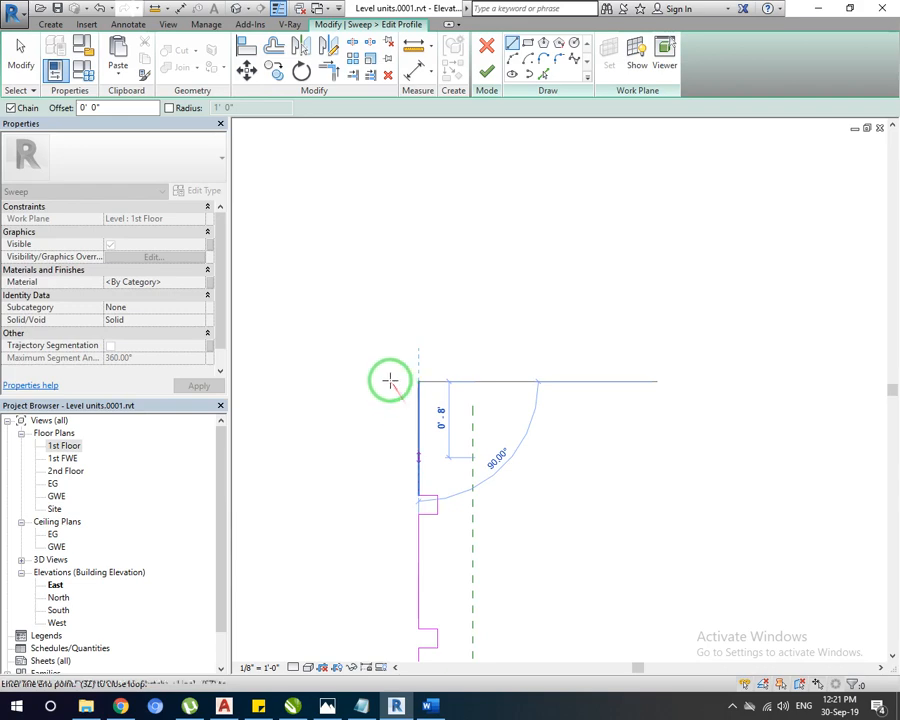
# Draw two outward steps at the profile's upper end, each 2" out and 2" up.
pyautogui.click(391, 380)
pyautogui.write('2"')
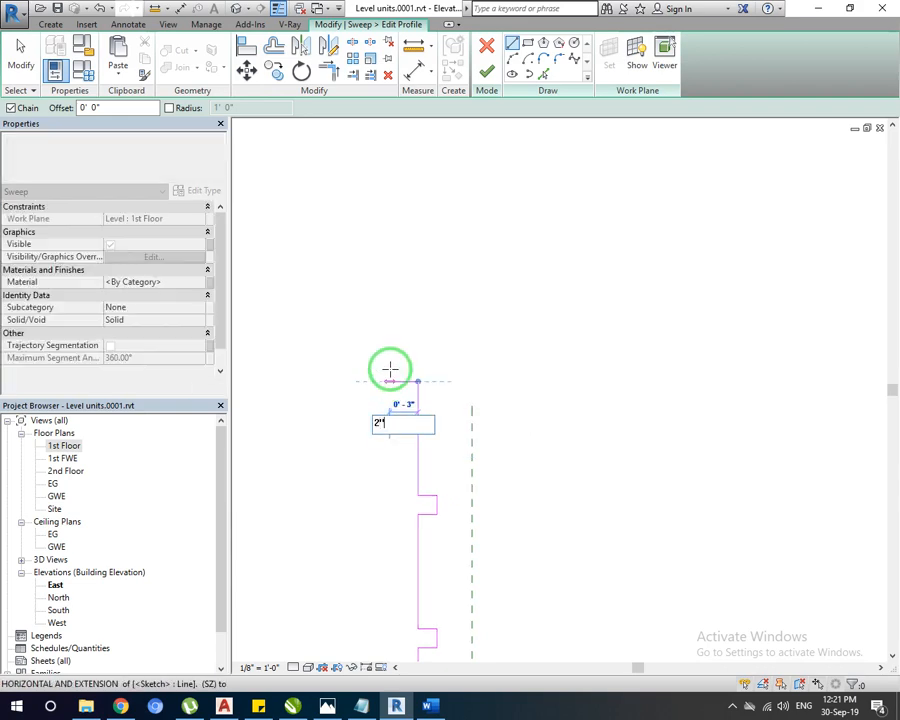
pyautogui.press('Return')
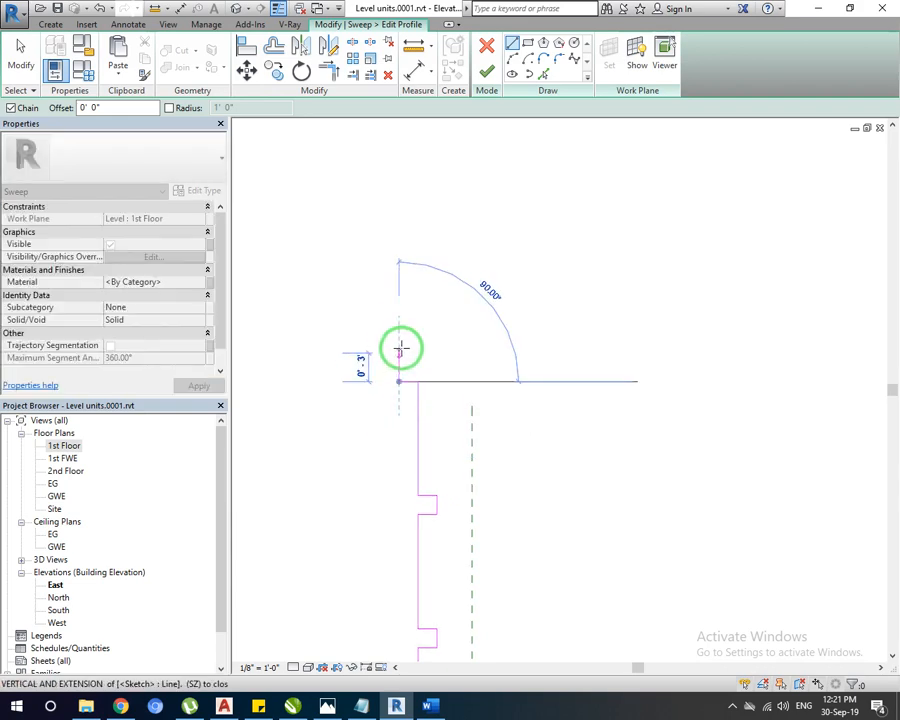
pyautogui.write('2"')
pyautogui.press('Return')
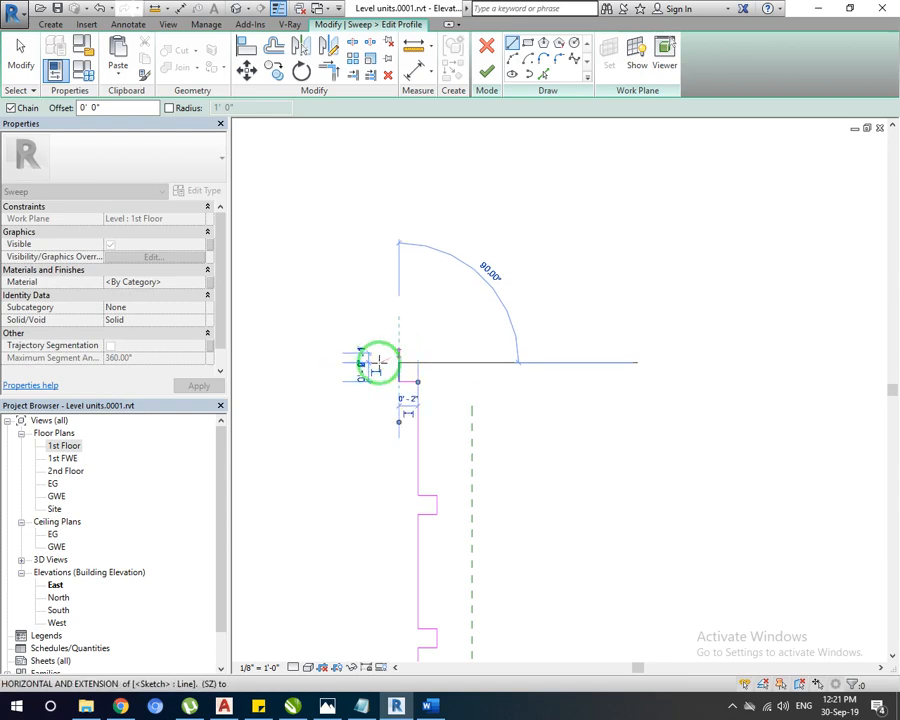
pyautogui.write('2')
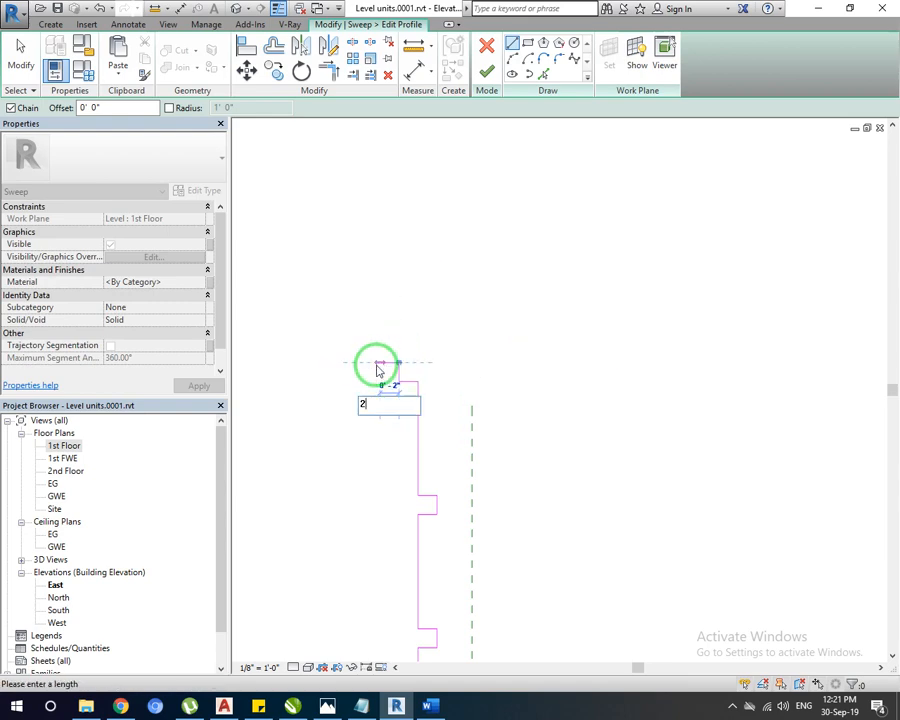
pyautogui.write('"')
pyautogui.press('Return')
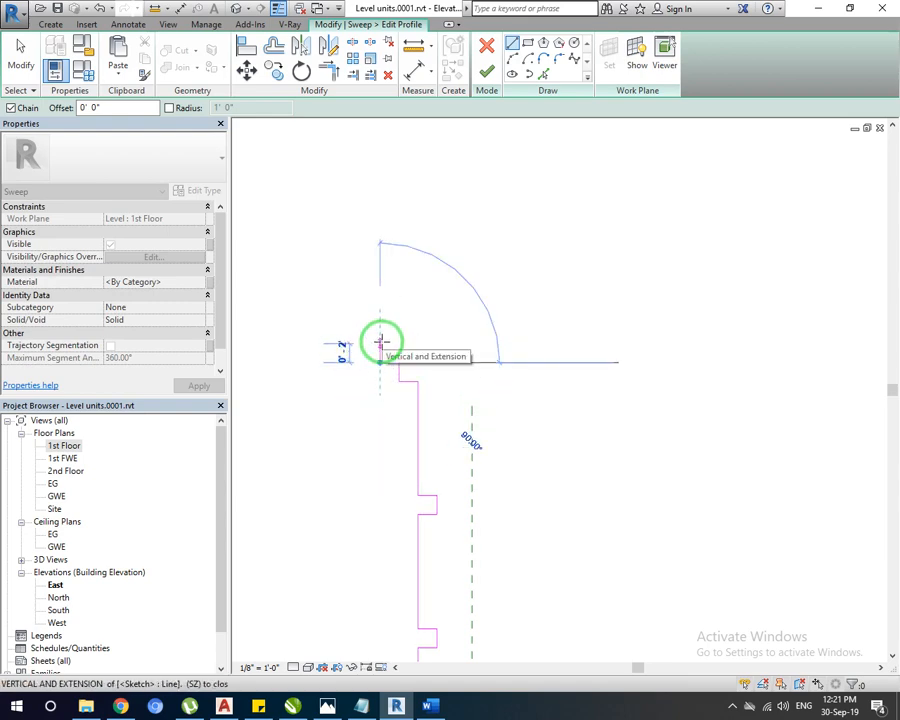
pyautogui.write('2"')
pyautogui.press('Return')
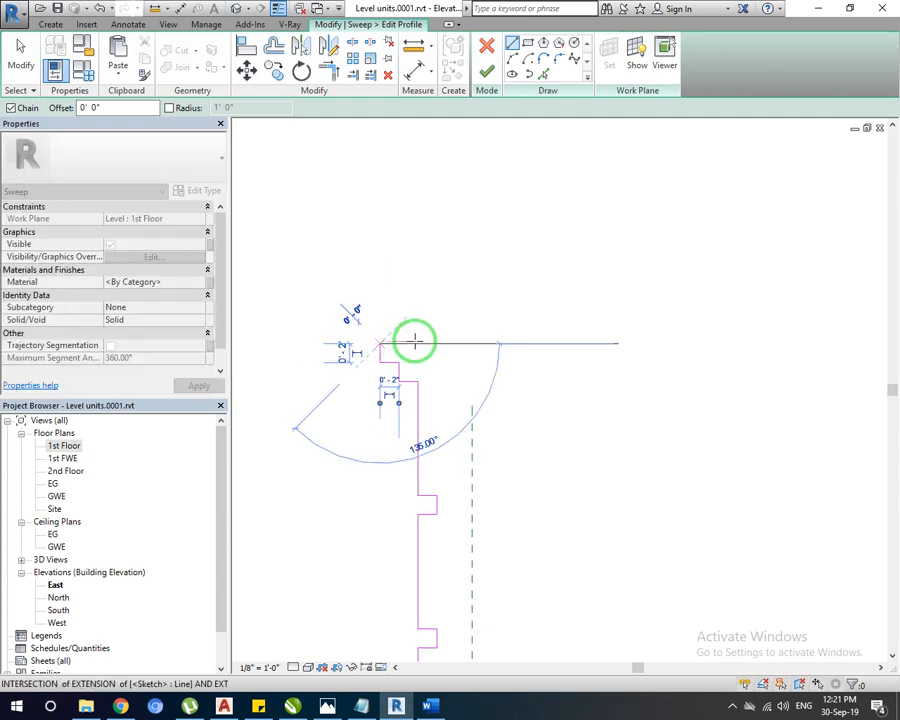
# Draw the top line back to the vertical reference plane and a line down it to the 1st Floor level, and try to finish the profile.
pyautogui.scroll(-3, 478, 343)
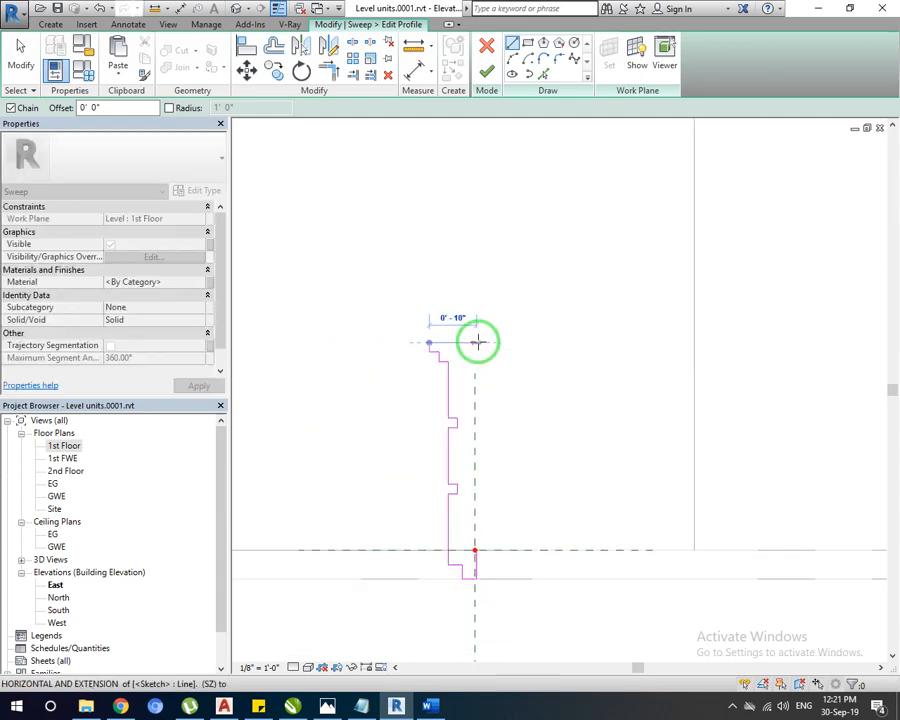
pyautogui.click(474, 343)
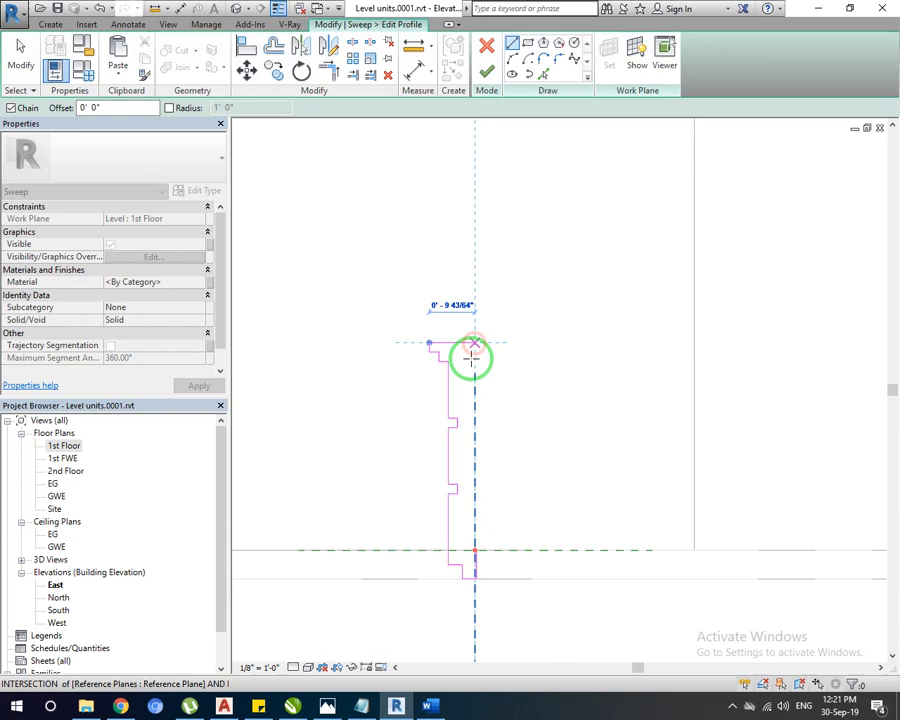
pyautogui.click(474, 550)
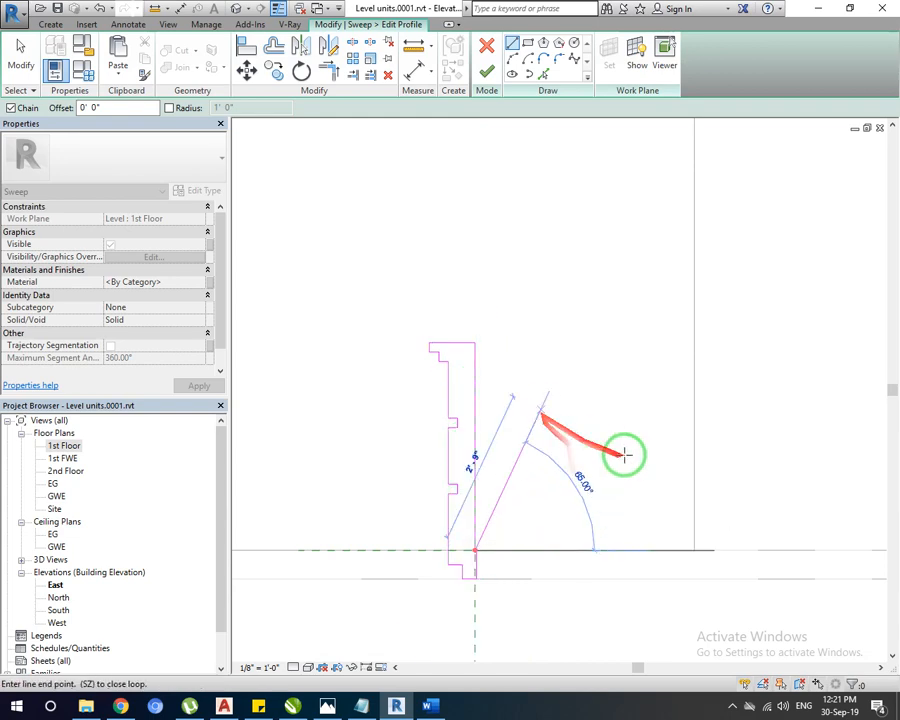
pyautogui.press('Escape')
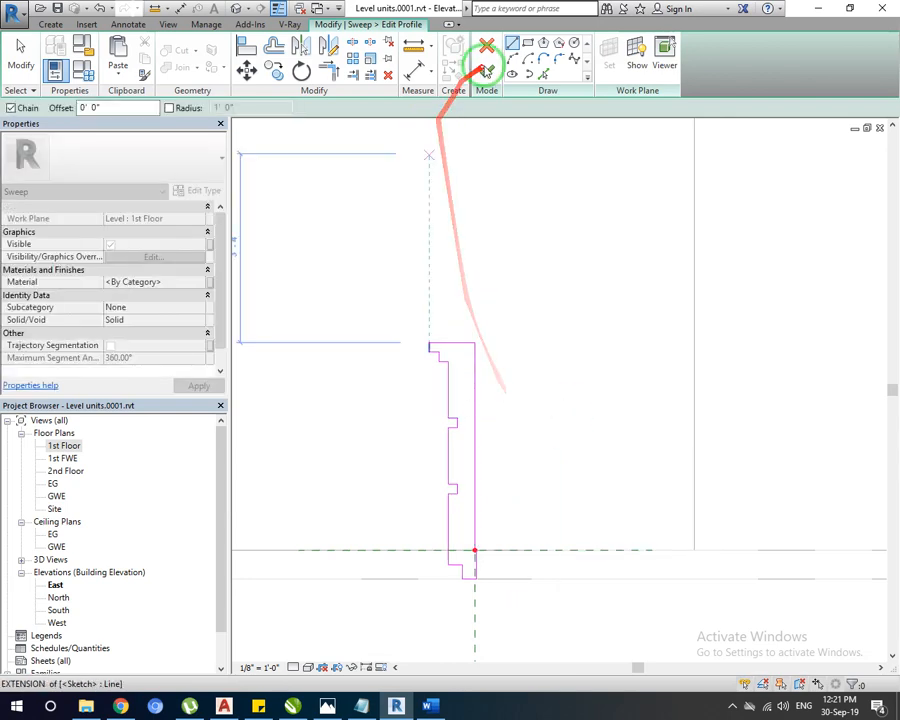
pyautogui.click(487, 70)
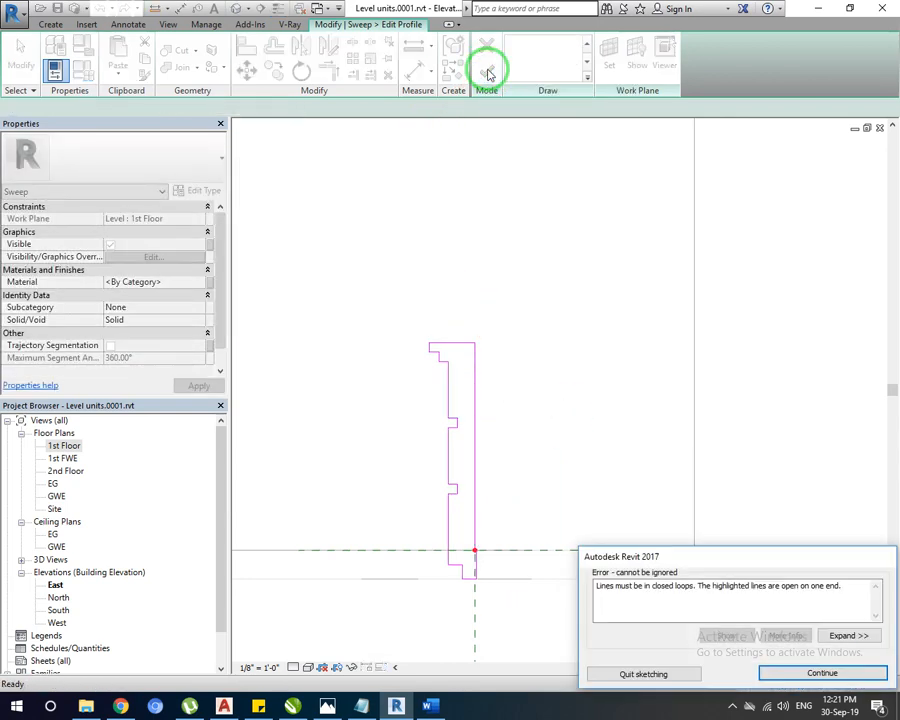
pyautogui.click(782, 678)
# Delete the short vertical line offset from the reference plane below the 1st Floor level, and shorten the bottom line to end on that plane.
pyautogui.scroll(3, 478, 574)
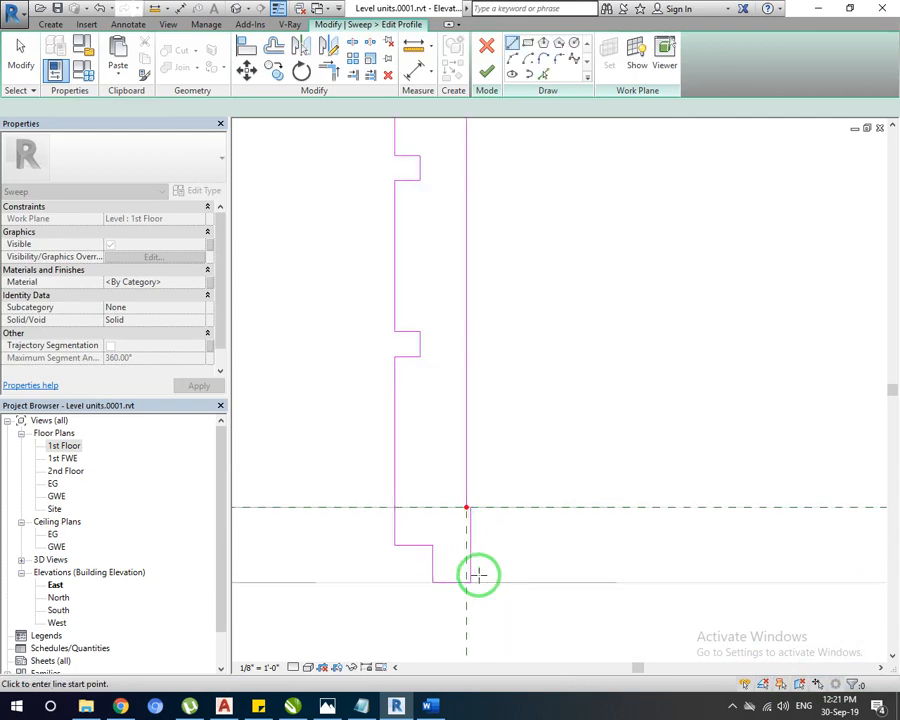
pyautogui.scroll(2, 478, 574)
pyautogui.scroll(1, 449, 505)
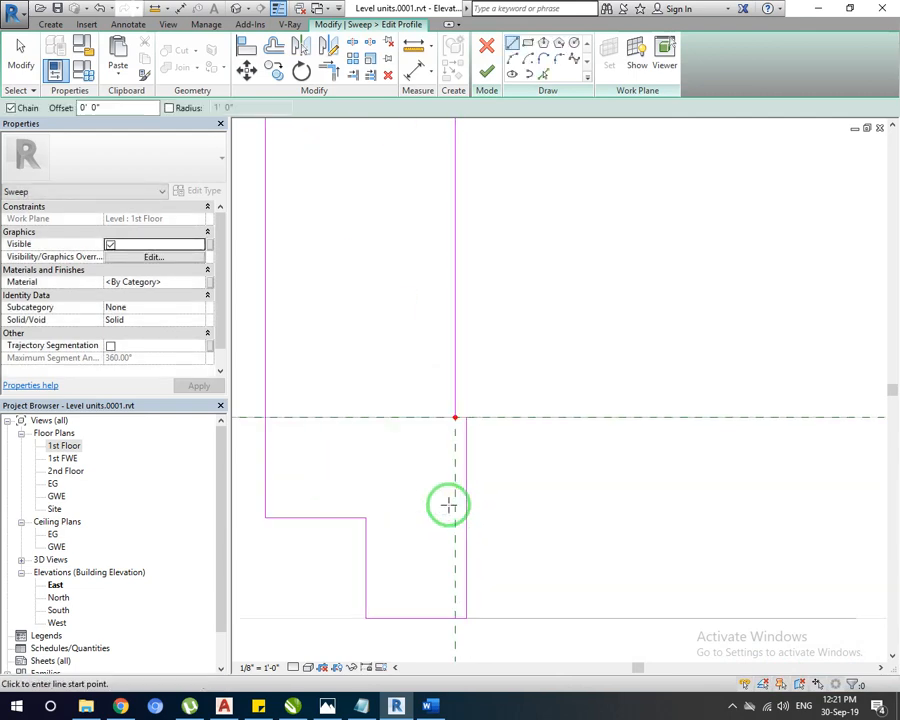
pyautogui.press('Escape')
pyautogui.press('Escape')
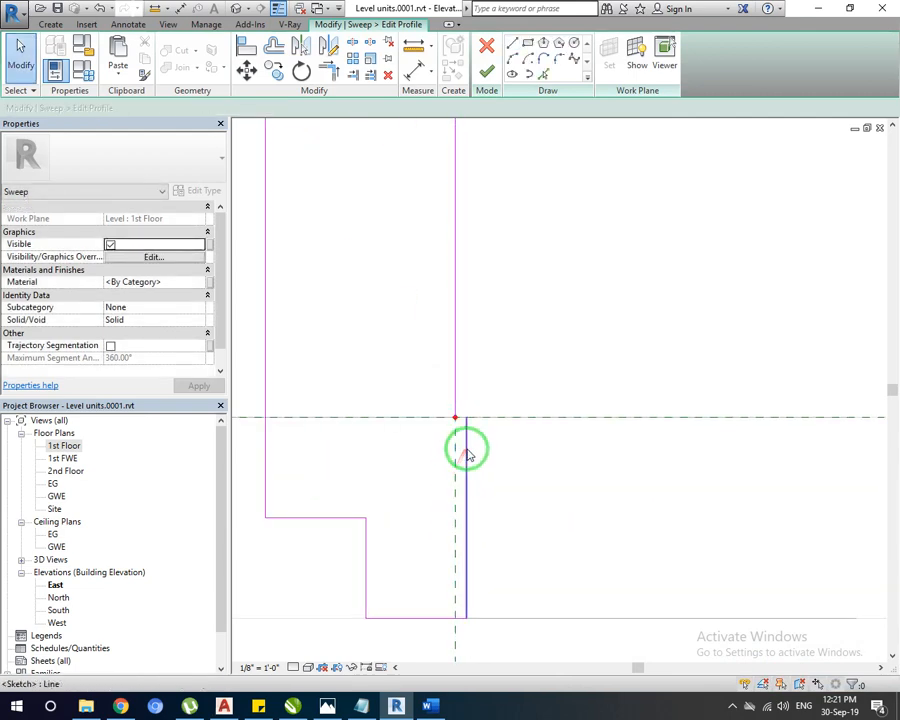
pyautogui.click(466, 448)
pyautogui.press('Delete')
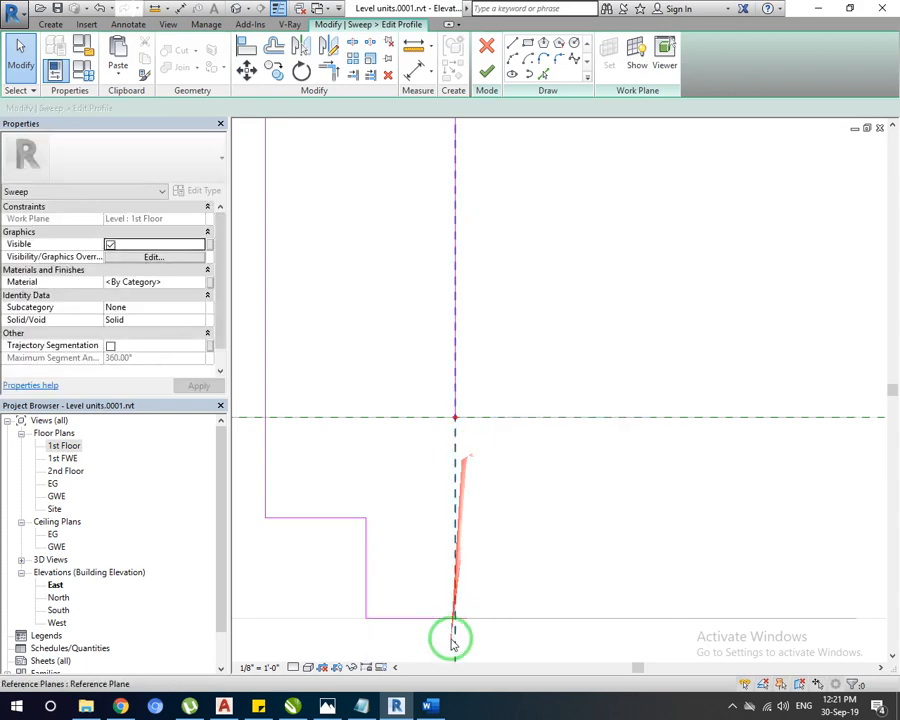
pyautogui.click(461, 619)
pyautogui.moveTo(466, 618); pyautogui.dragTo(455, 619)
# Close the profile with a vertical line from the 1st Floor level point to the bottom line's end, and finish the profile sketch.
pyautogui.click(512, 43)
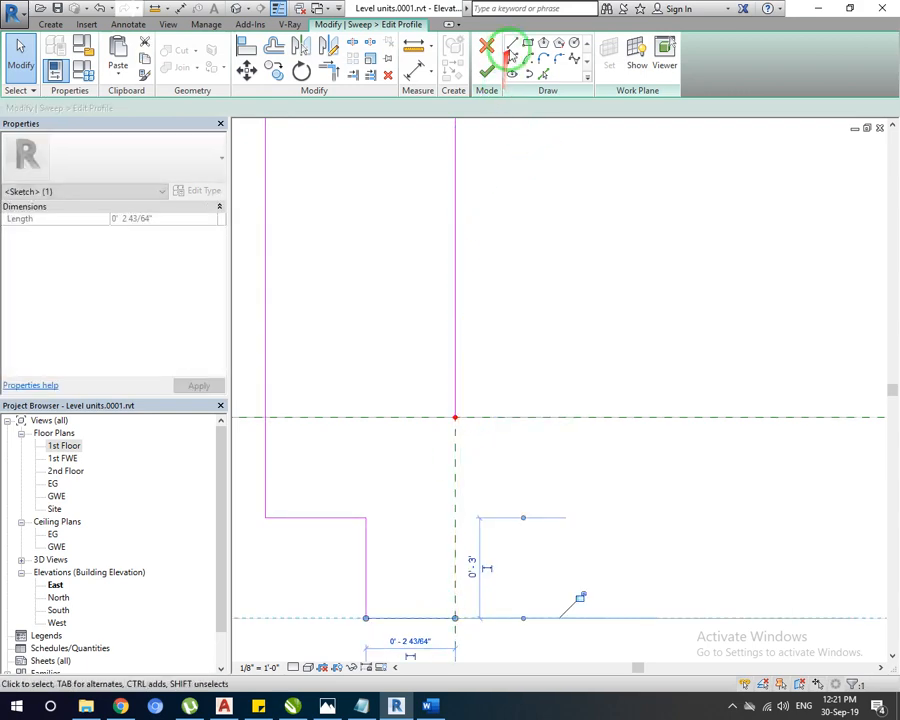
pyautogui.click(455, 417)
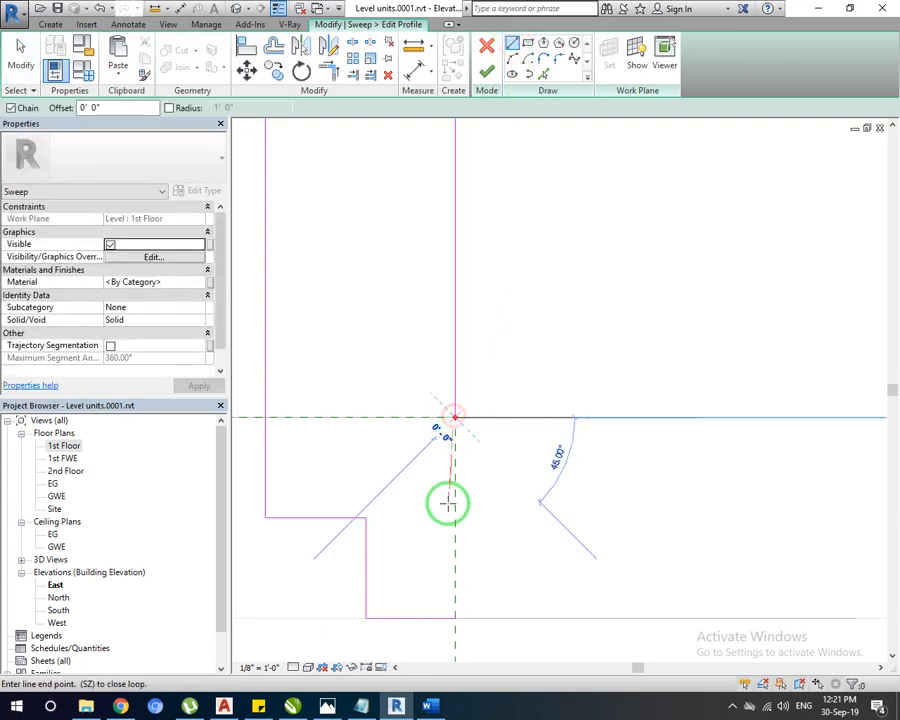
pyautogui.click(455, 618)
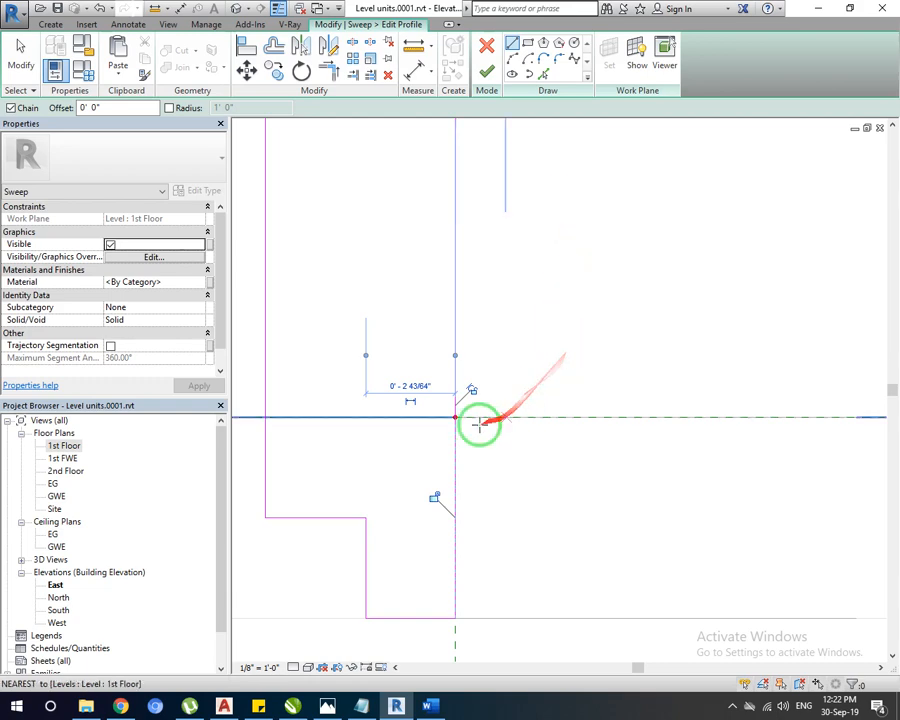
pyautogui.scroll(-1, 543, 426)
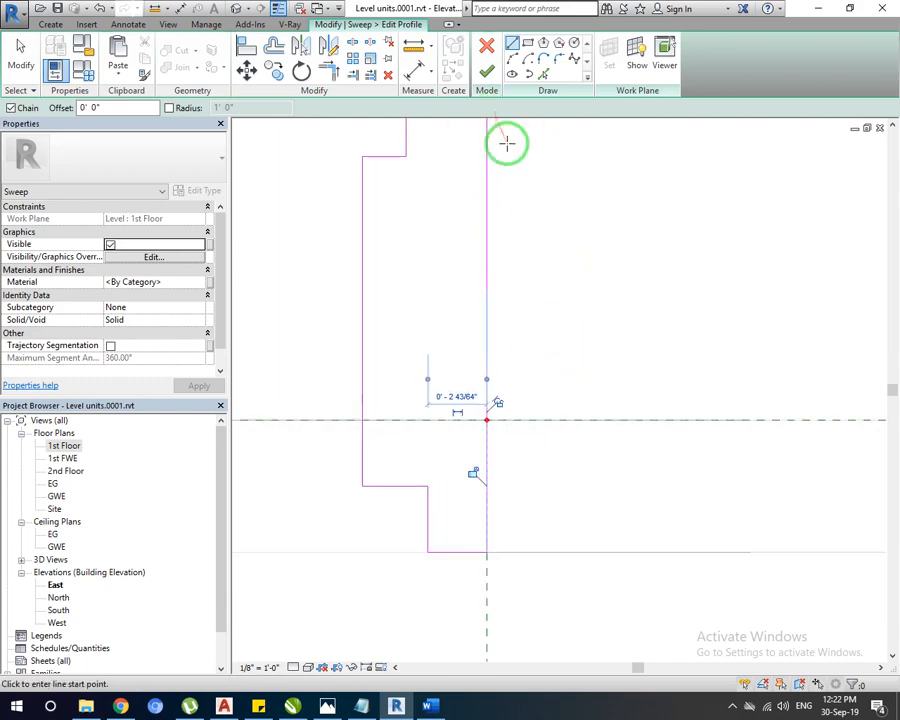
pyautogui.click(489, 75)
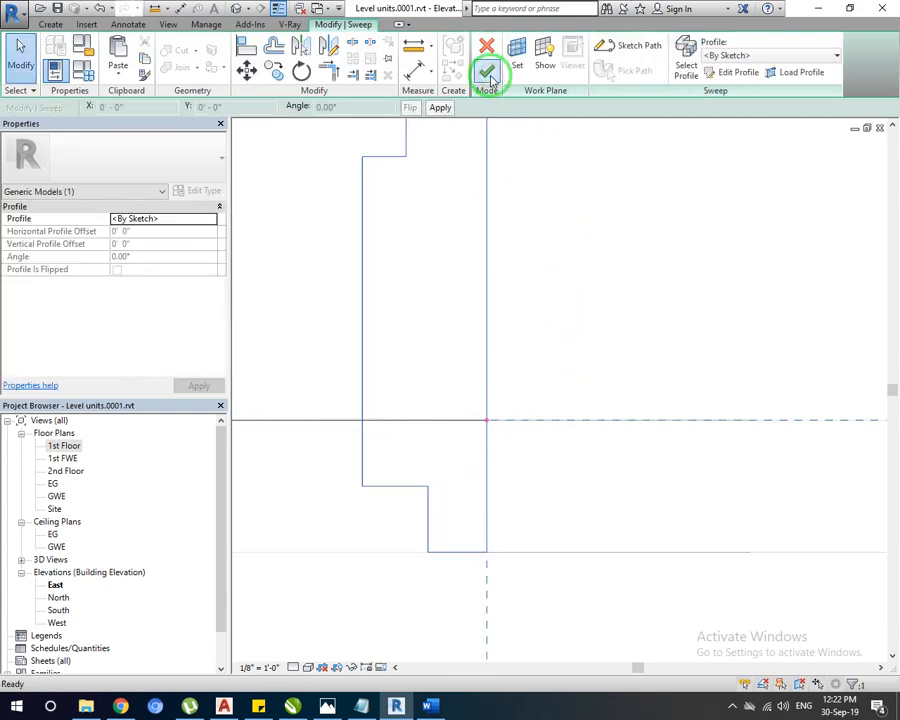
# Finish the cornice sweep with its stepped profile and complete the in-place model.
pyautogui.scroll(-1, 506, 182)
pyautogui.click(487, 73)
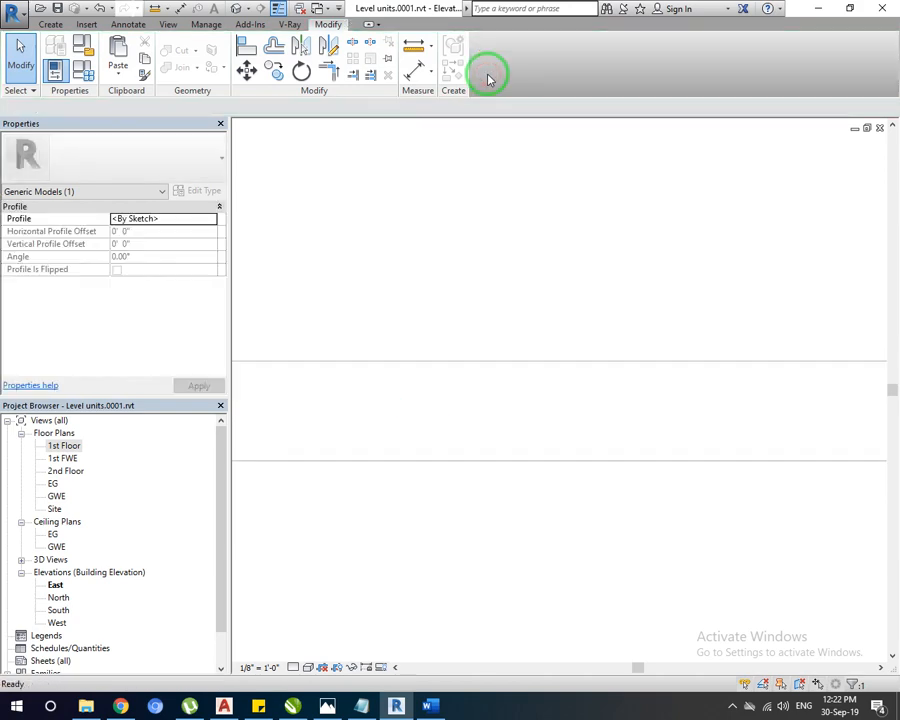
pyautogui.click(704, 62)
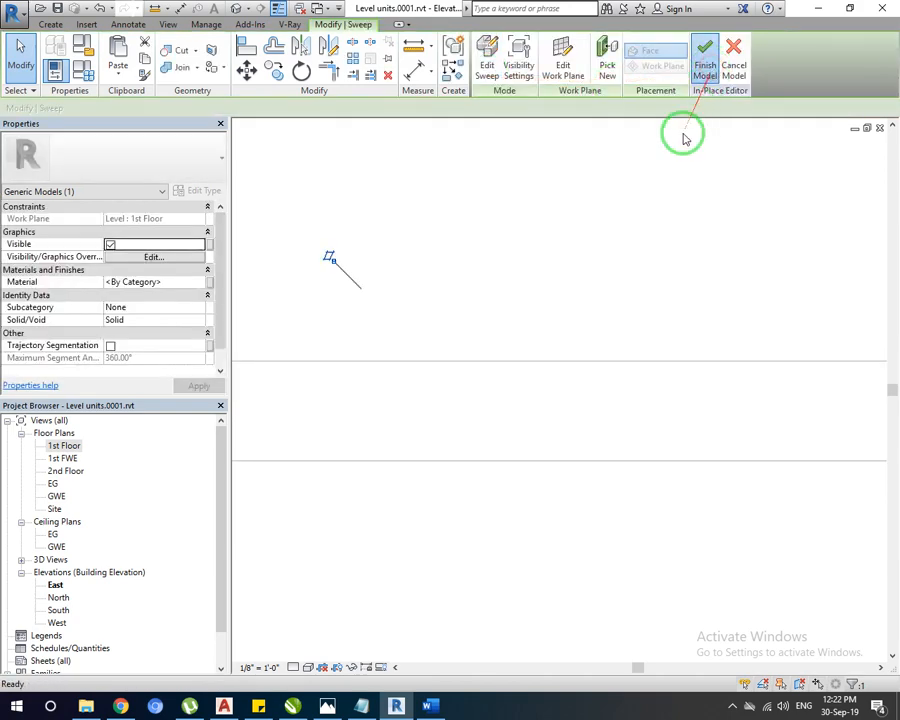
pyautogui.scroll(-4, 548, 377)
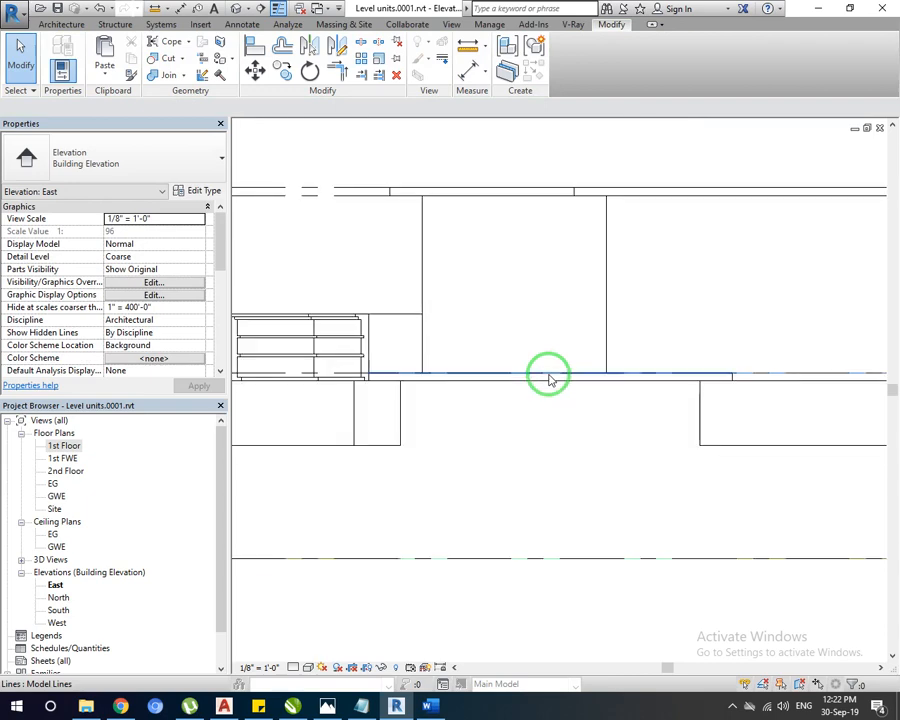
# Open the 3D view and save the project as Level units.rvt when the save reminder interrupts.
pyautogui.click(237, 9)
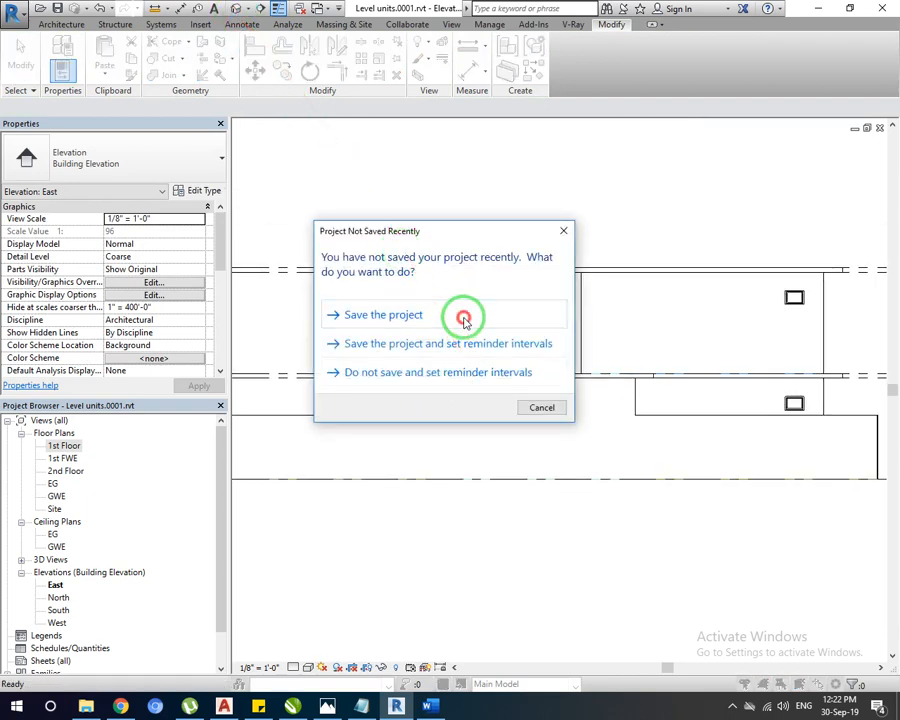
pyautogui.click(464, 318)
pyautogui.click(434, 360)
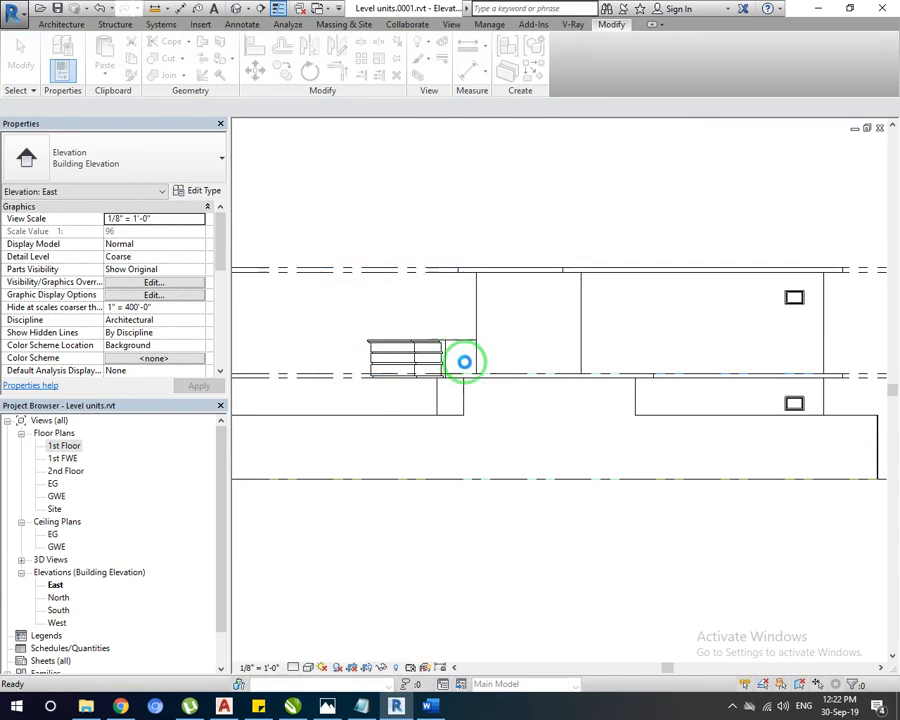
pyautogui.click(731, 706)
pyautogui.click(681, 714)
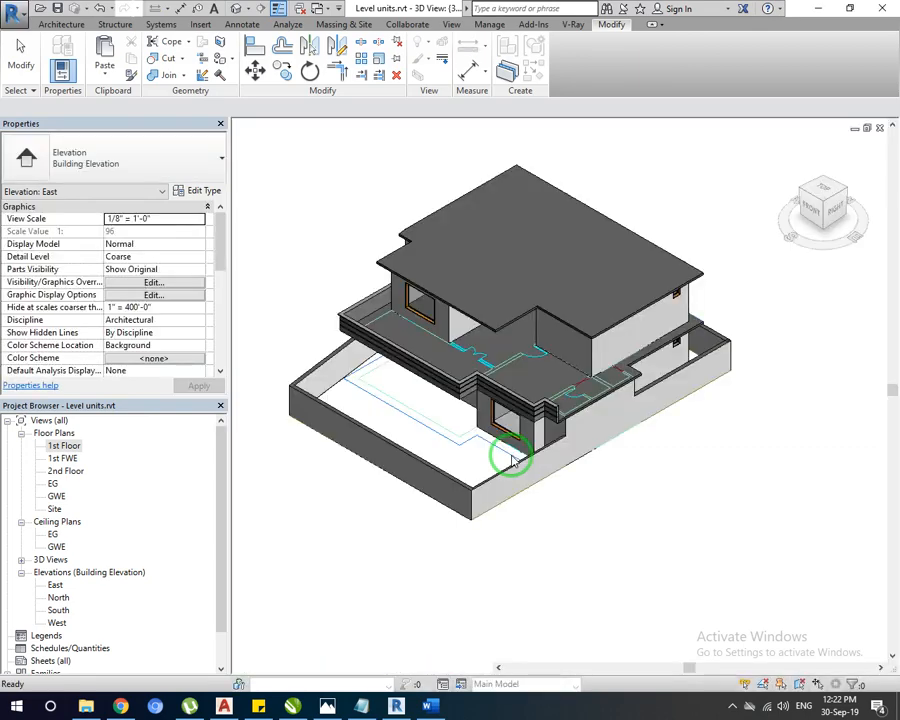
# Examine the swept cornice, its stepped profile and its corners along the 1st Floor slab's front edge in 3D.
pyautogui.scroll(5, 551, 425)
pyautogui.scroll(4, 551, 425)
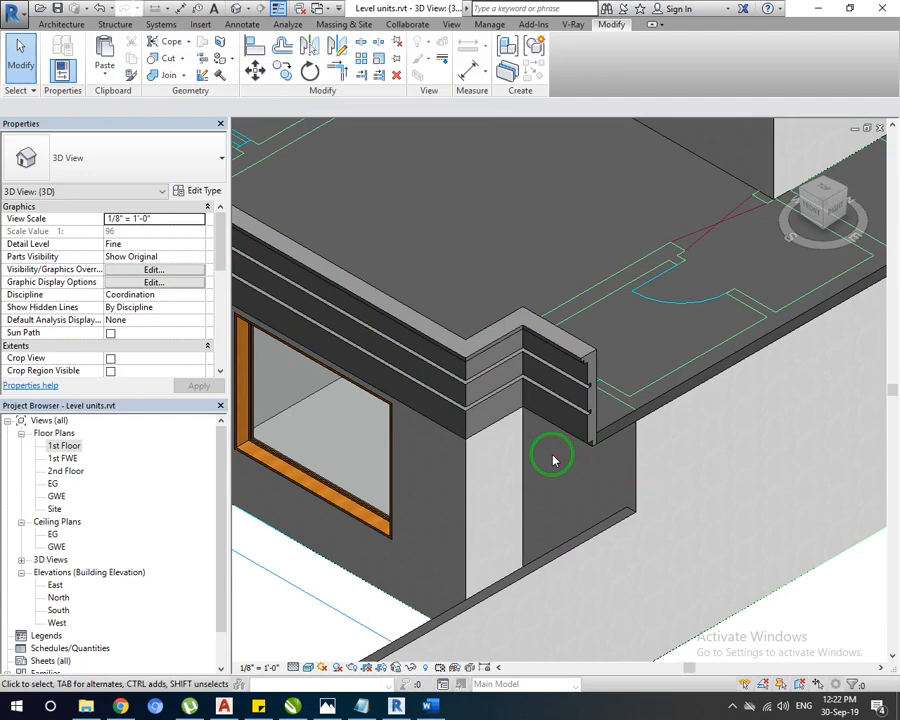
pyautogui.scroll(-2, 553, 460)
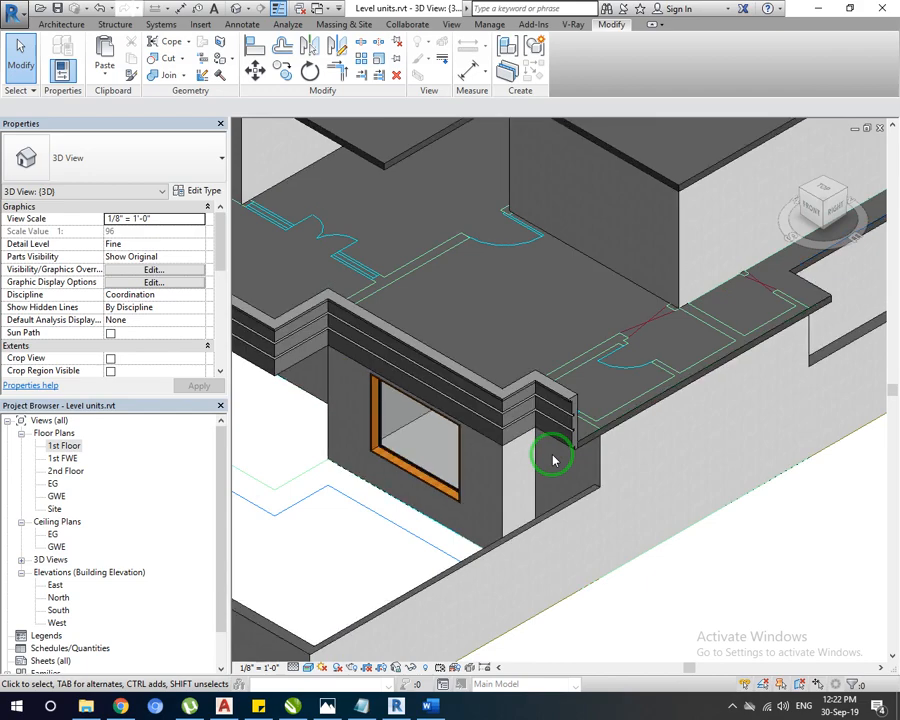
pyautogui.scroll(-2, 553, 460)
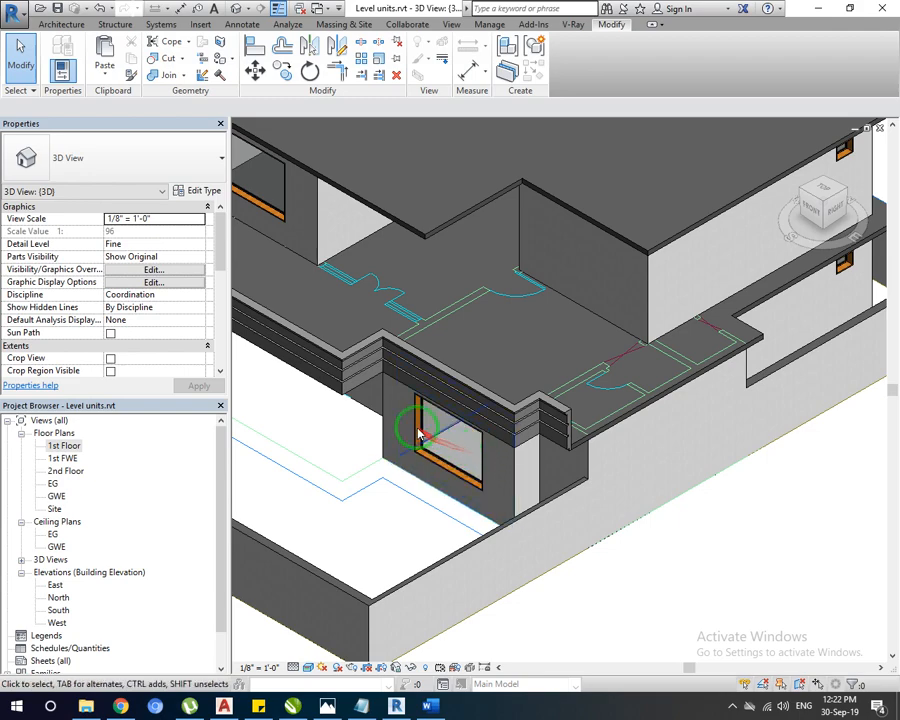
pyautogui.scroll(2, 313, 393)
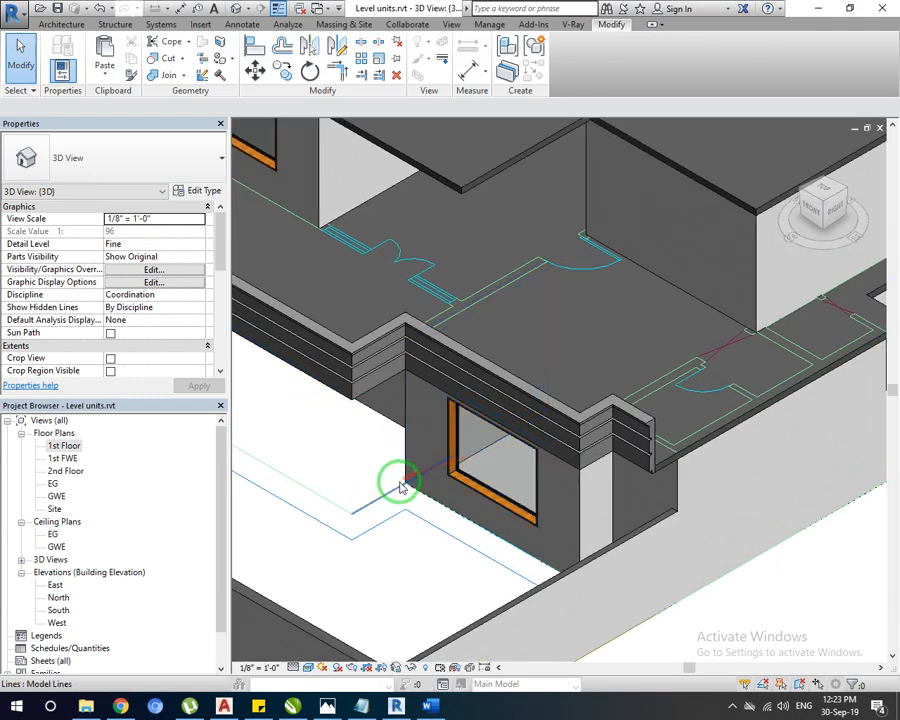
pyautogui.scroll(5, 620, 347)
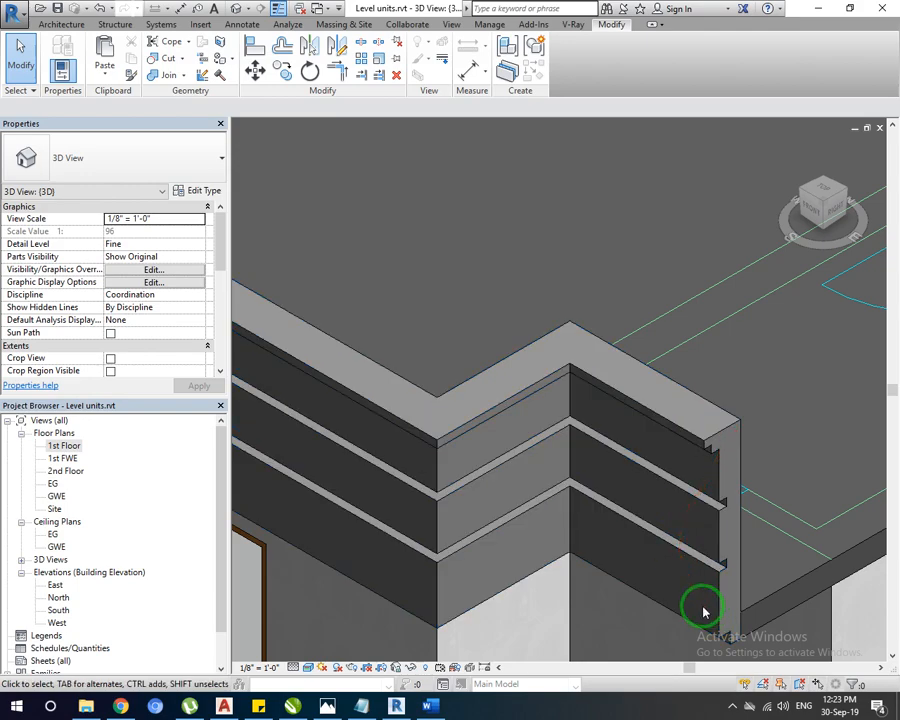
pyautogui.scroll(-10, 703, 612)
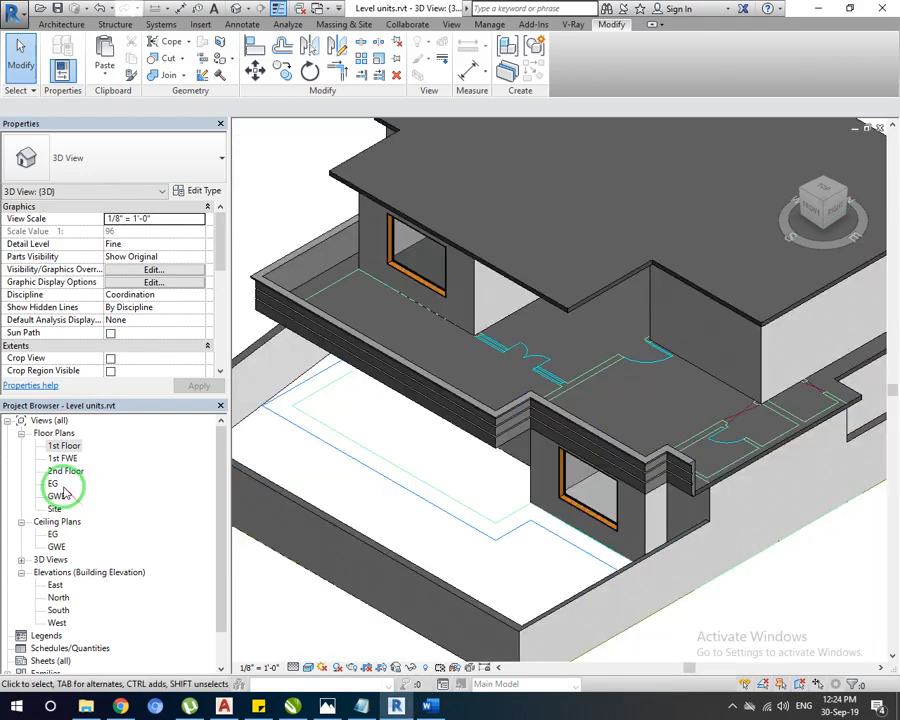
pyautogui.doubleClick(62, 445)
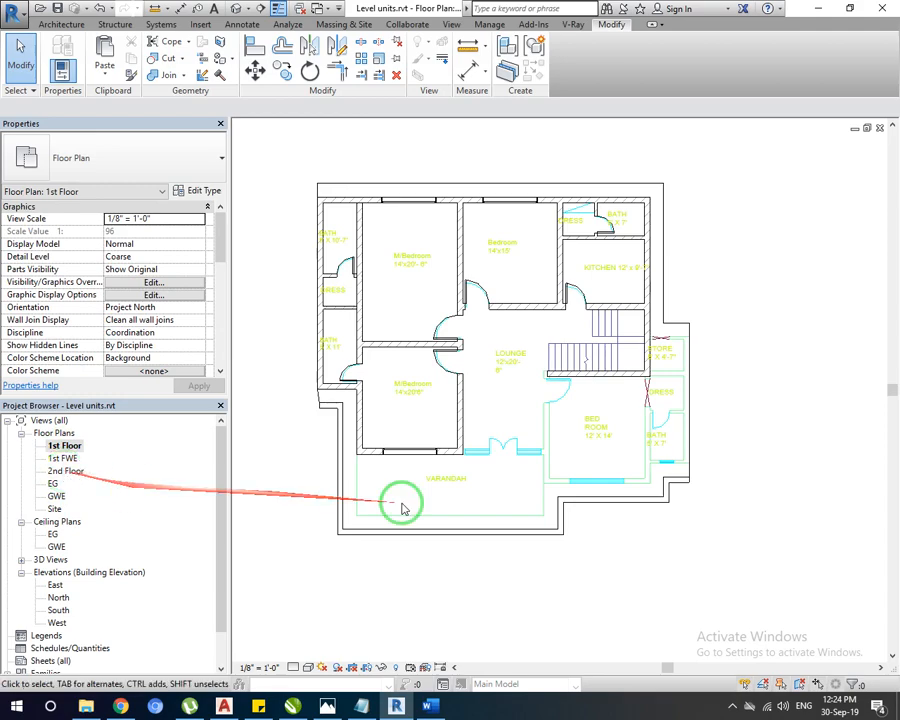
pyautogui.scroll(4, 735, 506)
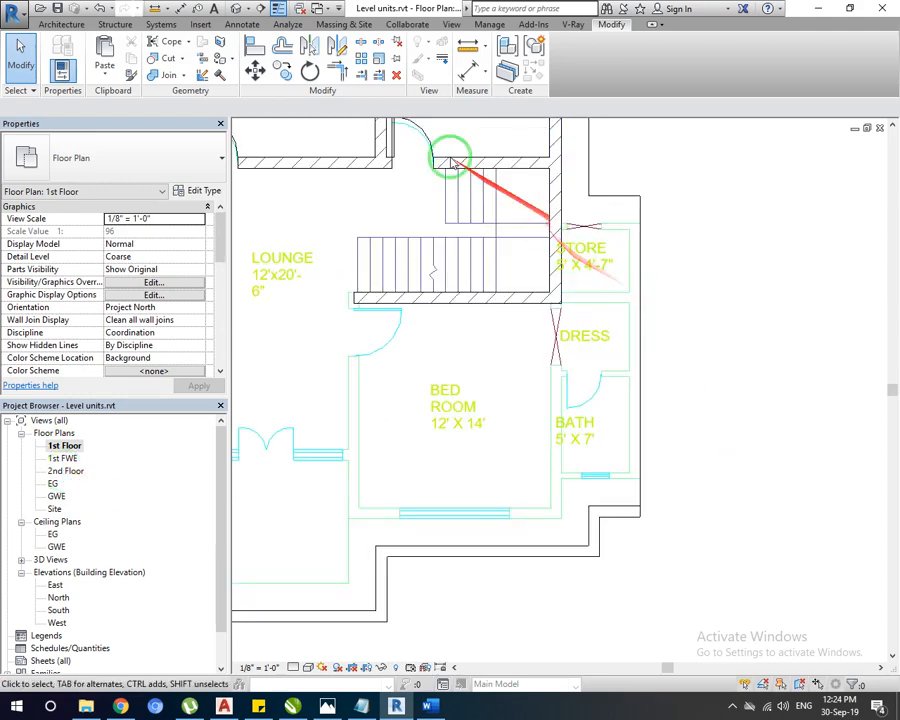
pyautogui.click(58, 24)
pyautogui.click(57, 54)
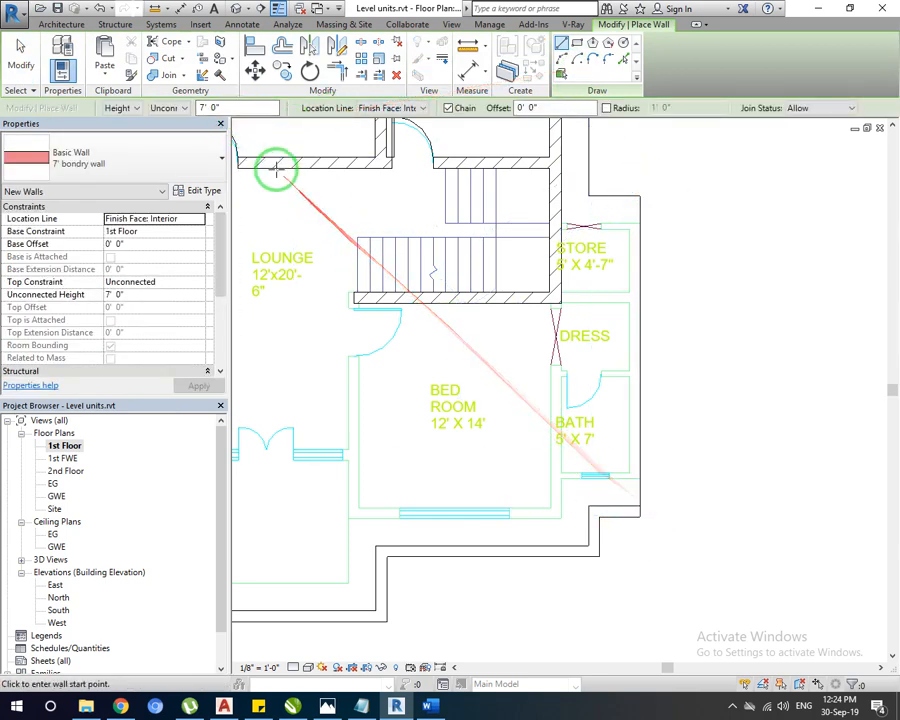
# Measure the height from the cornice's top edge down to the 1st Floor level in the South elevation.
pyautogui.doubleClick(60, 597)
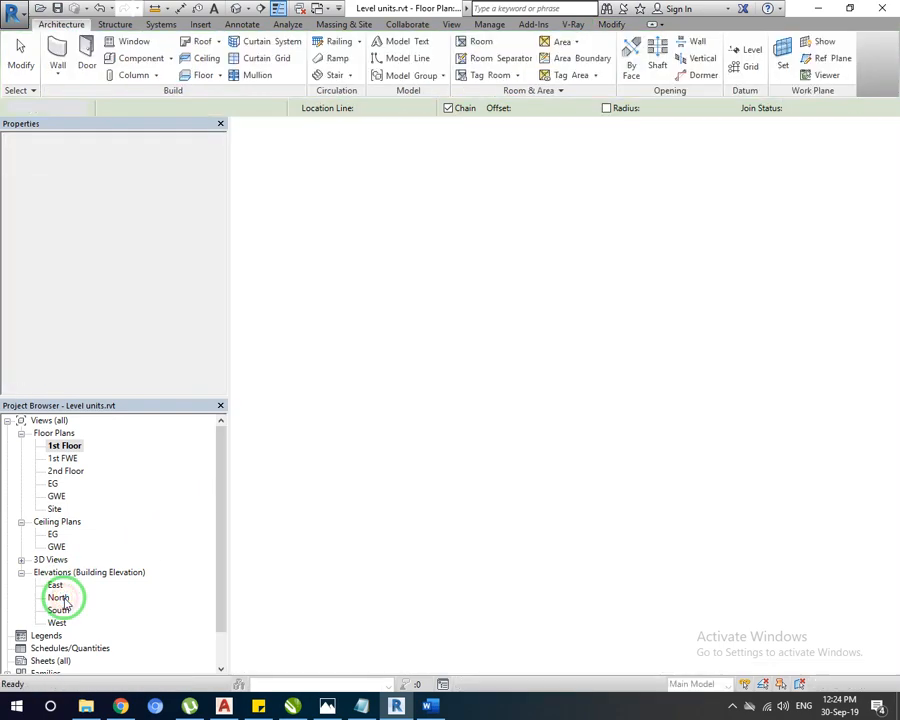
pyautogui.scroll(8, 440, 392)
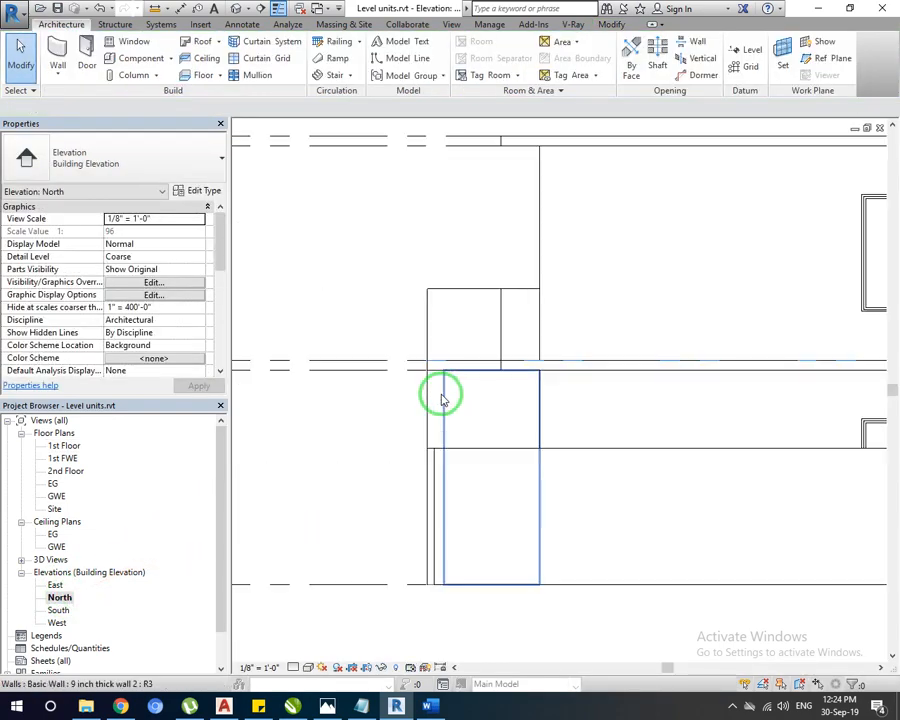
pyautogui.doubleClick(58, 610)
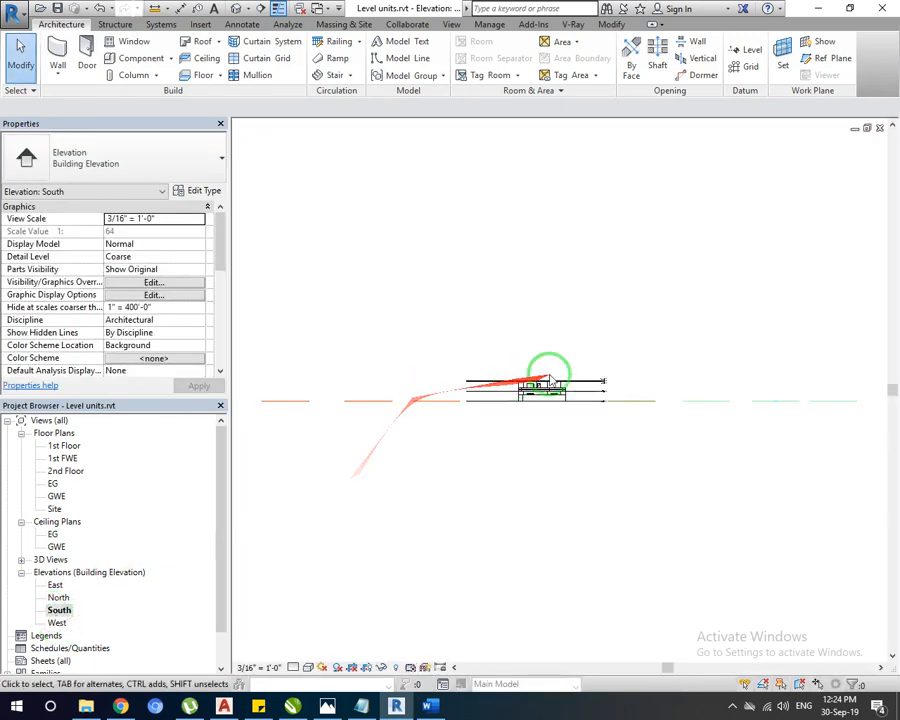
pyautogui.scroll(10, 553, 386)
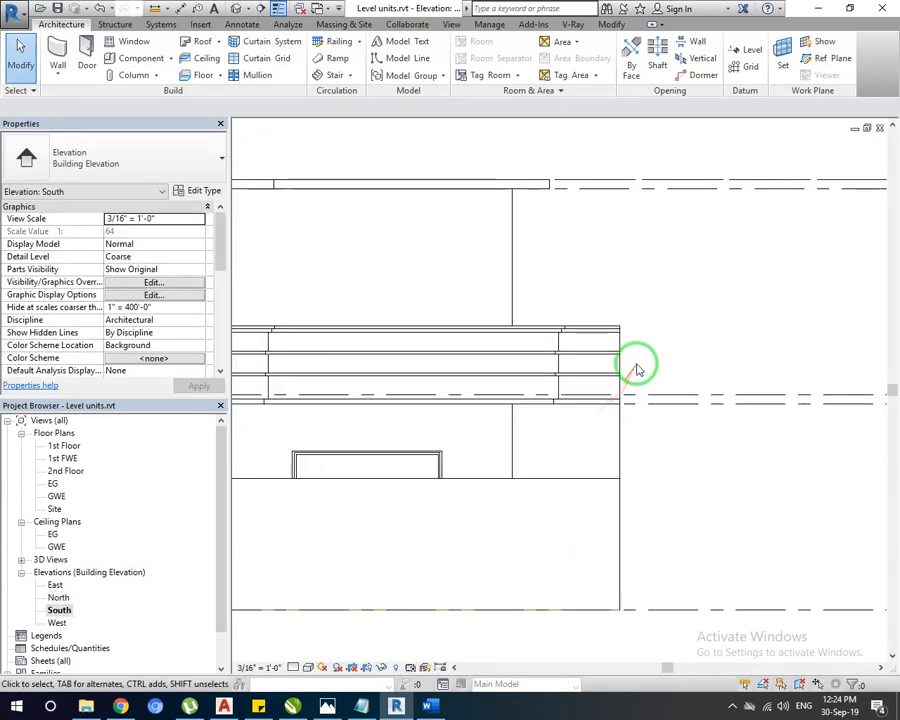
pyautogui.click(155, 9)
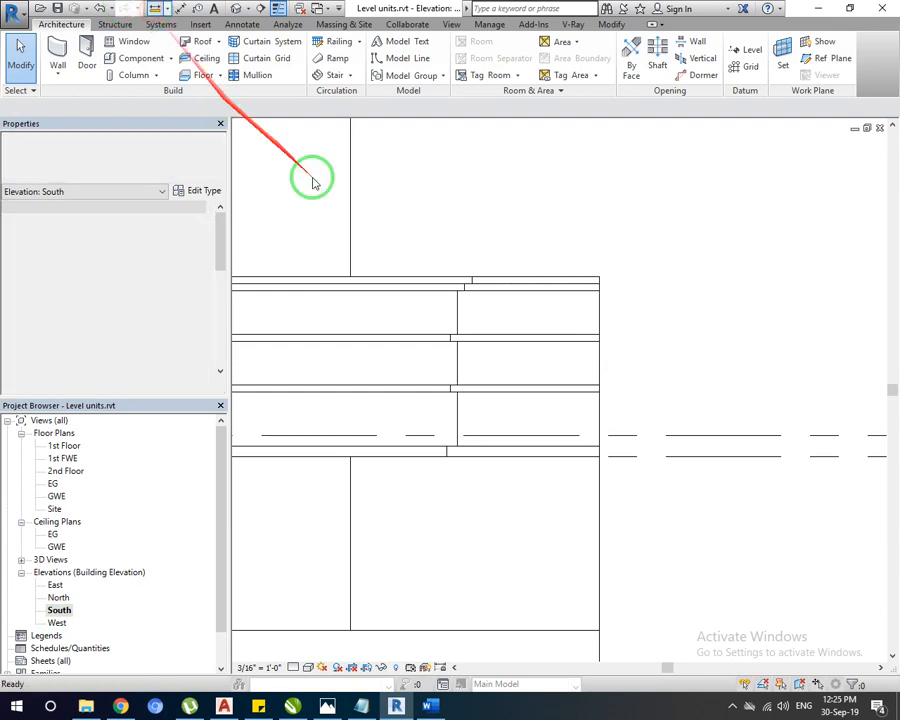
pyautogui.click(516, 289)
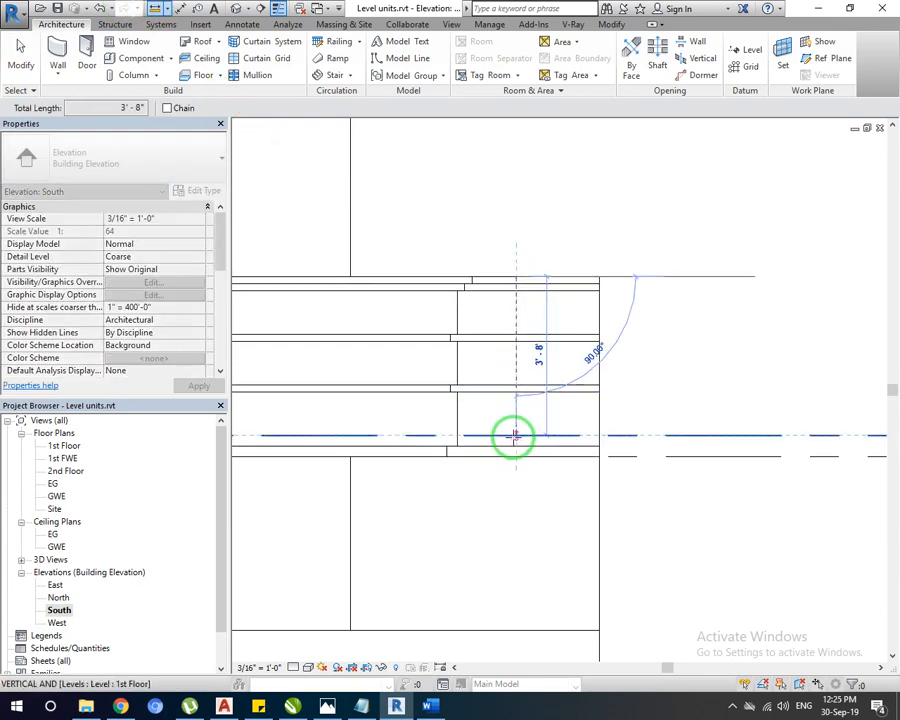
pyautogui.press('Escape')
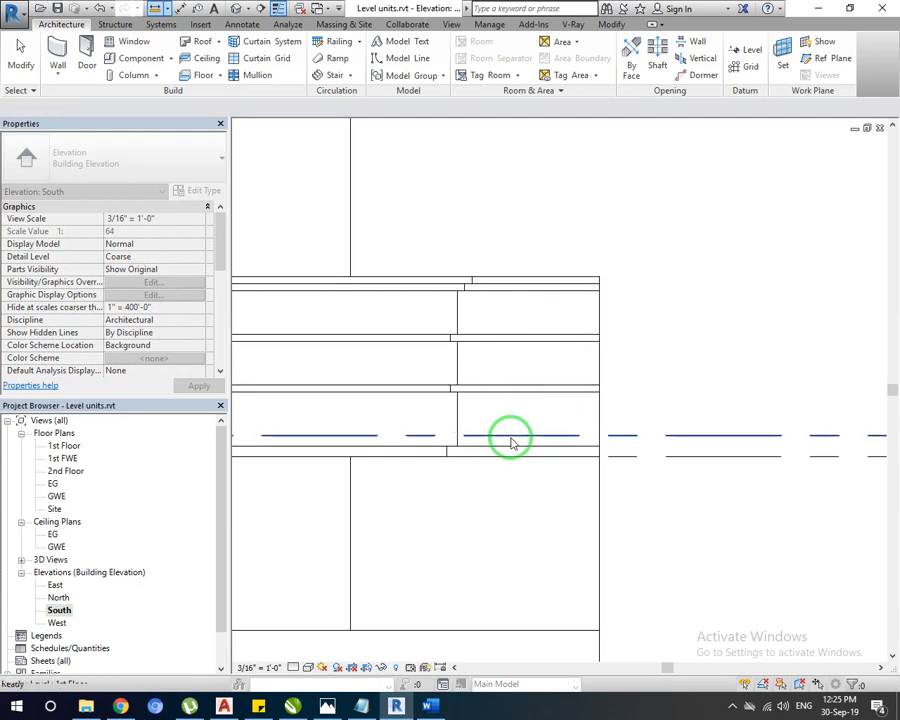
pyautogui.press('Escape')
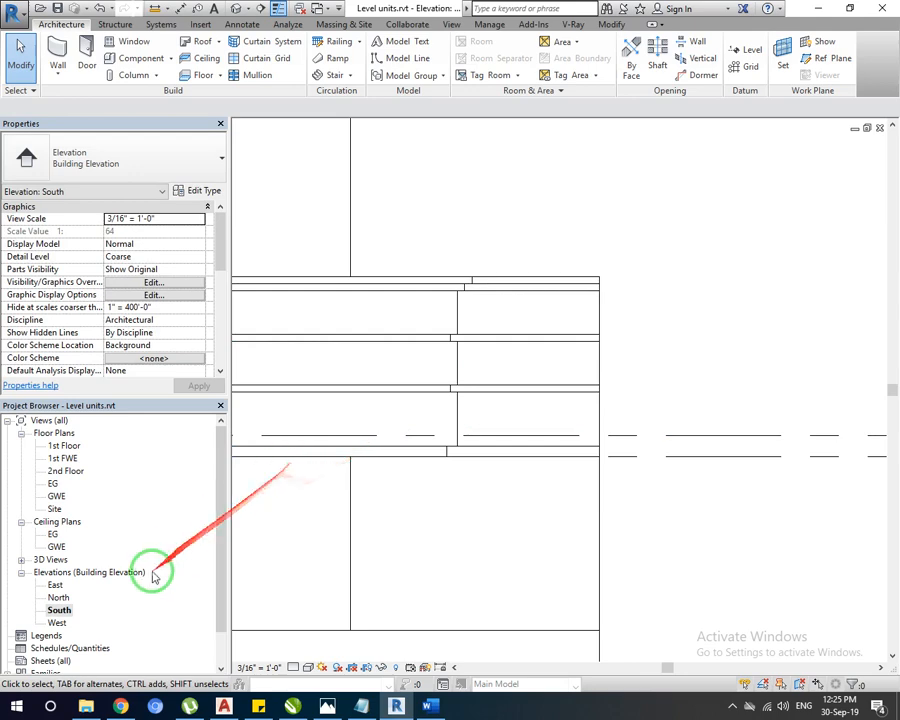
# On the 1st Floor plan, draw a 5' 6" high 7' bondry wall about 22' 7" long inside the slab edge beside STORE, DRESS and BATH.
pyautogui.doubleClick(62, 445)
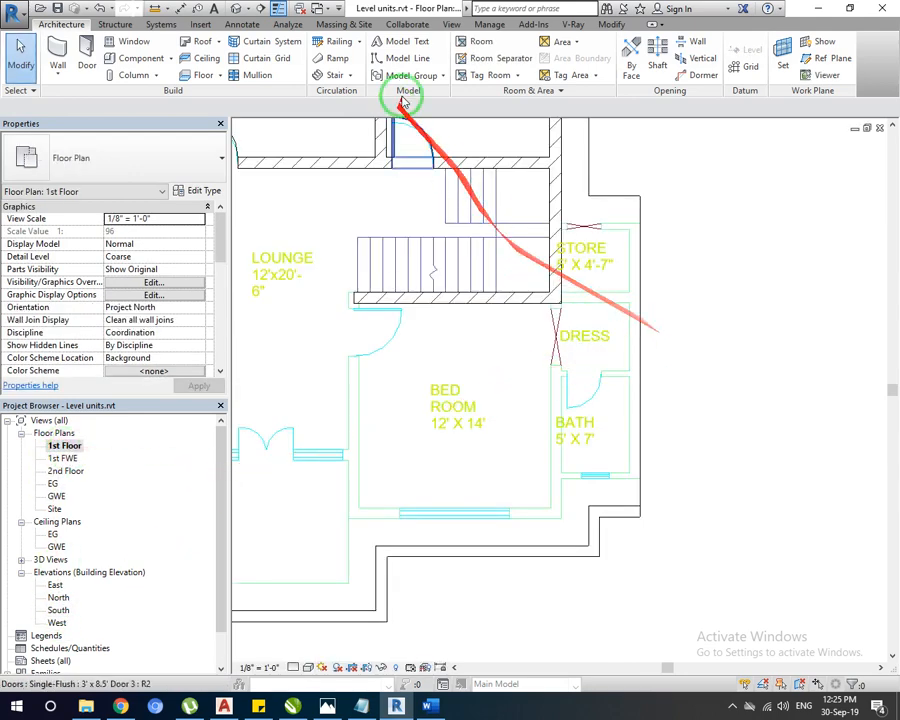
pyautogui.click(57, 52)
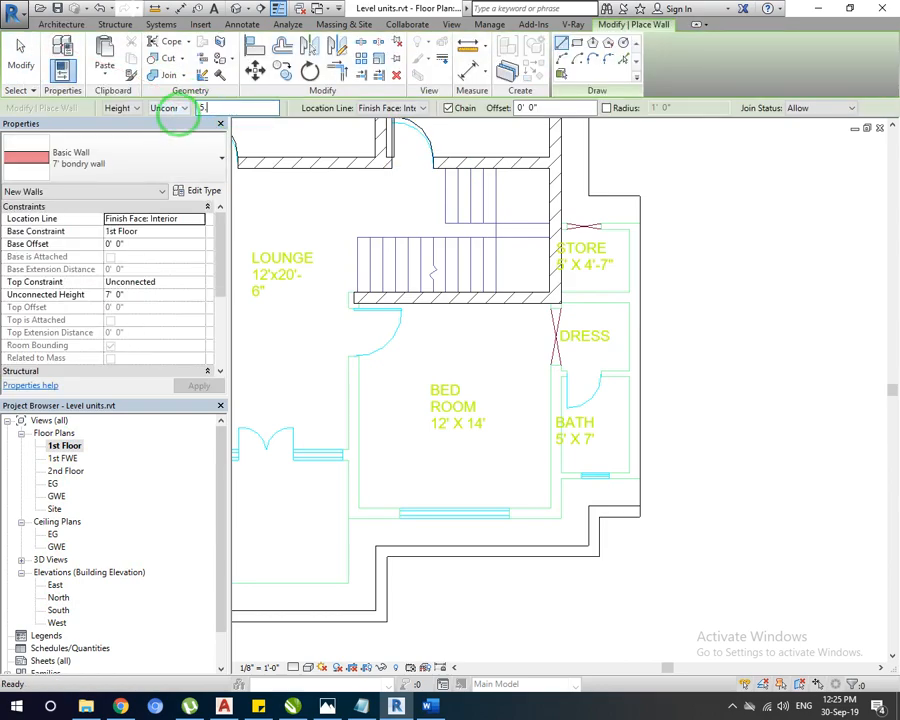
pyautogui.click(639, 195)
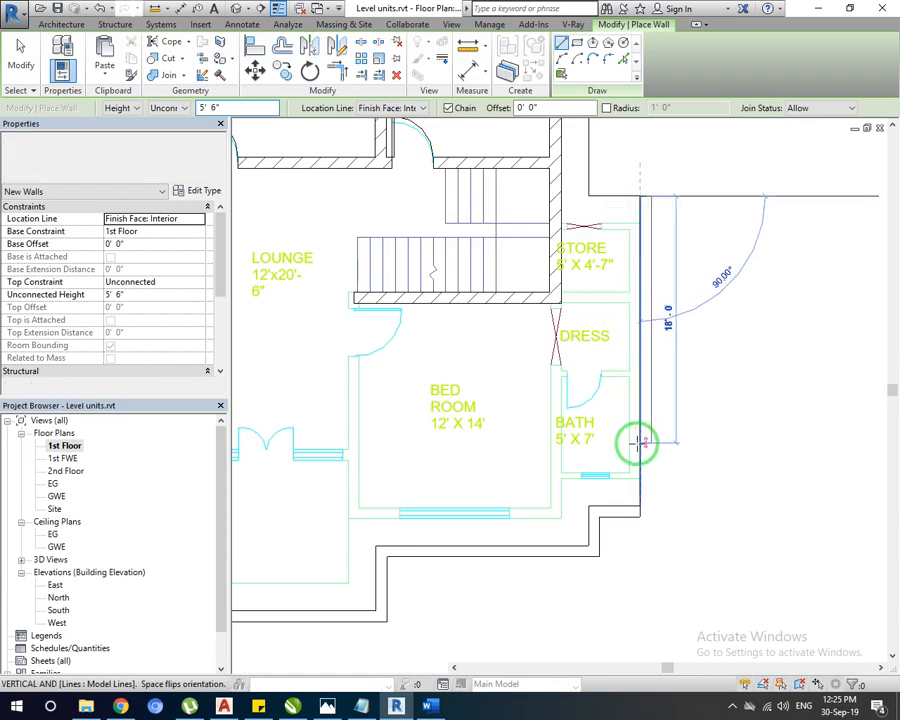
pyautogui.click(634, 500)
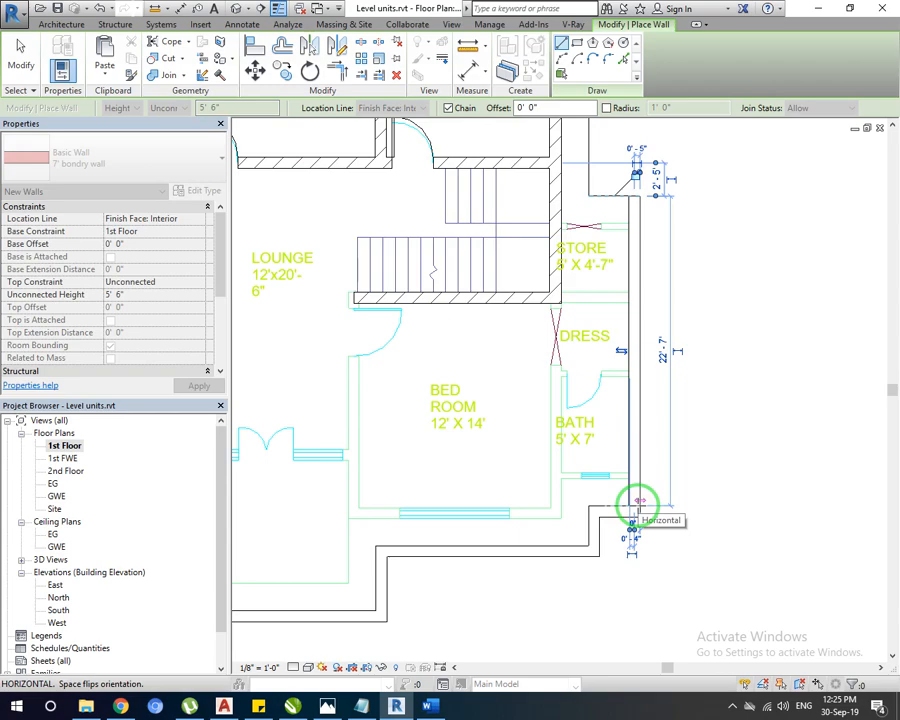
pyautogui.press('Escape')
pyautogui.press('Escape')
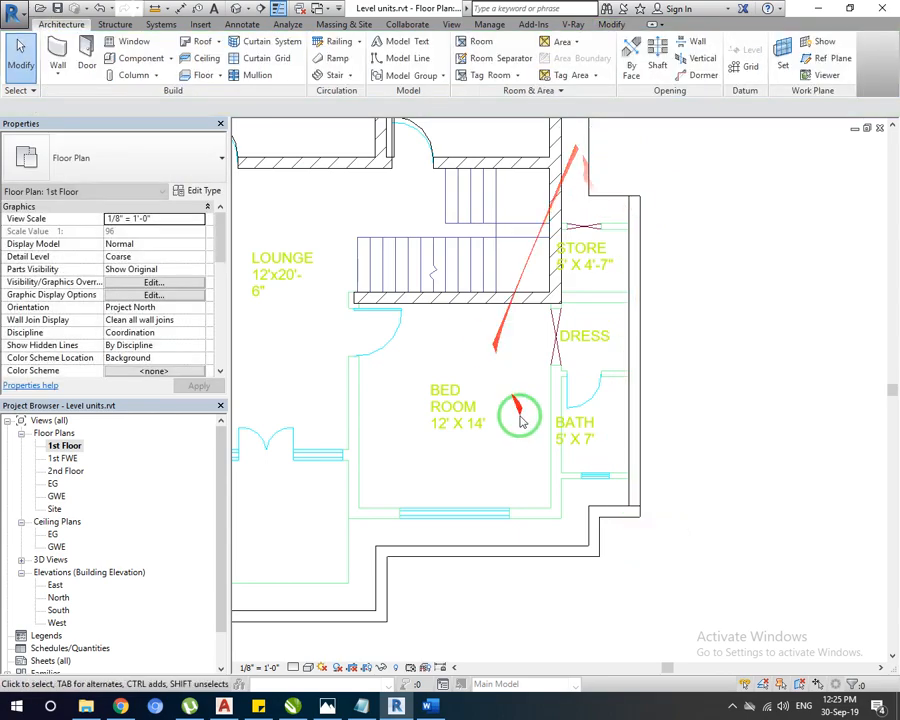
# Examine the new side wall and its junction with the front cornice in the 3D view.
pyautogui.scroll(-4, 518, 425)
pyautogui.moveTo(462, 455); pyautogui.dragTo(562, 461, button='middle')
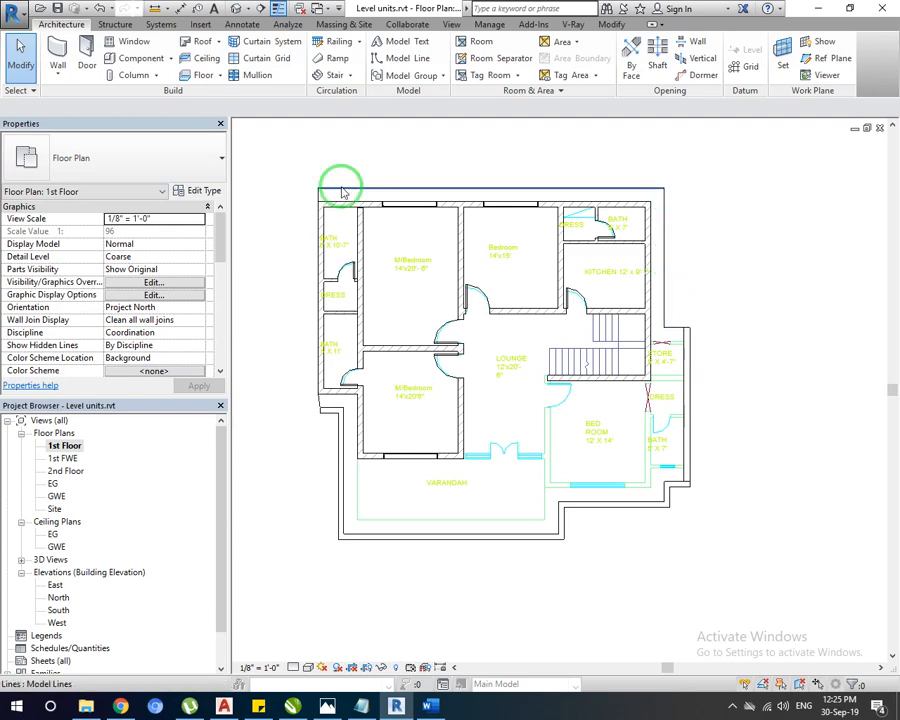
pyautogui.click(235, 8)
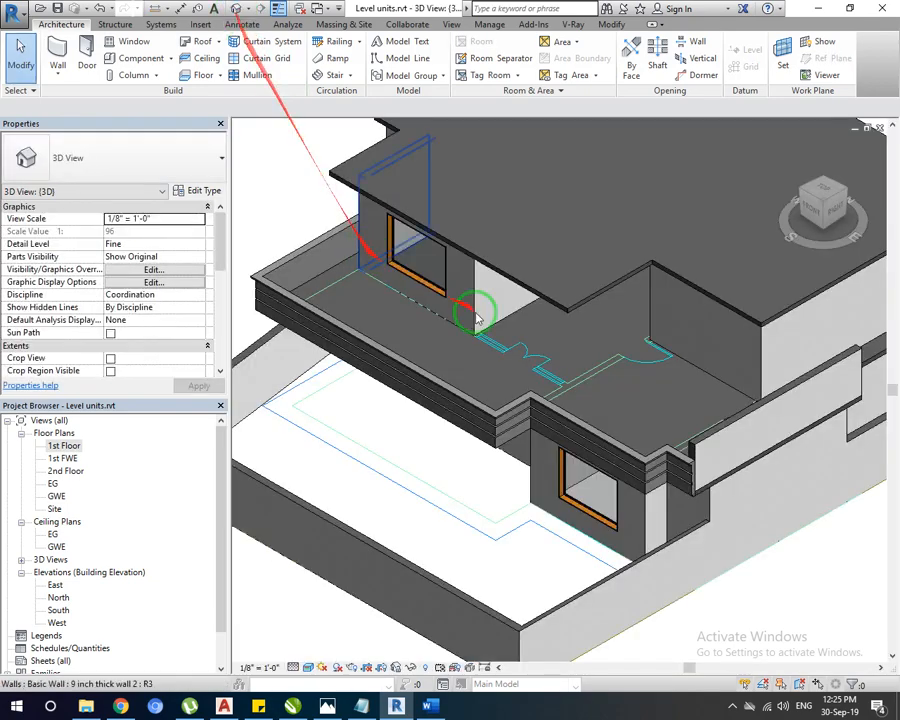
pyautogui.moveTo(670, 155); pyautogui.dragTo(356, 262, button='middle')
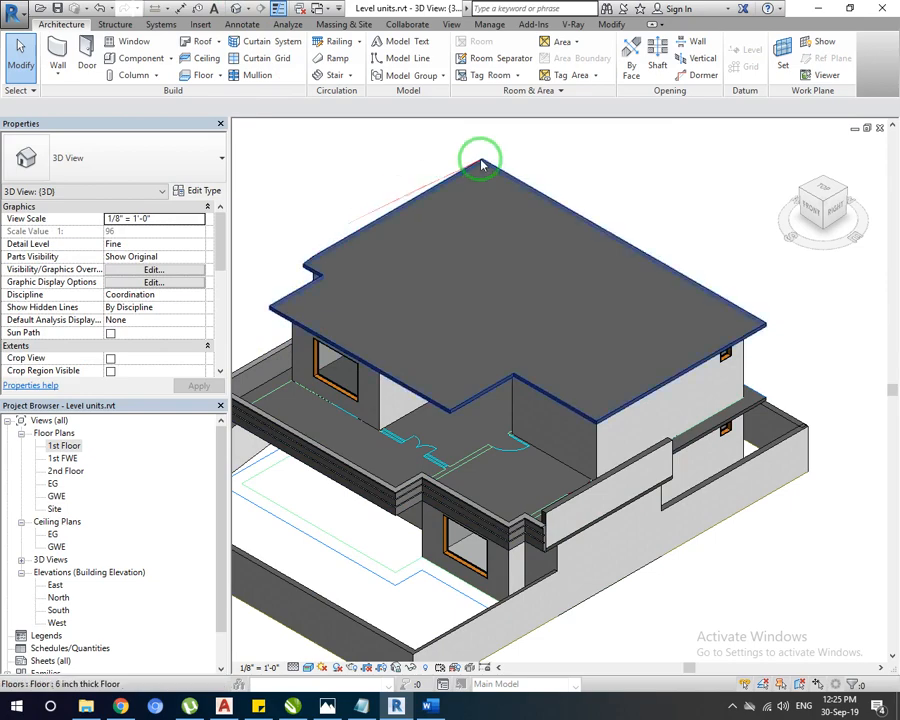
pyautogui.moveTo(472, 394); pyautogui.dragTo(537, 340, button='middle')
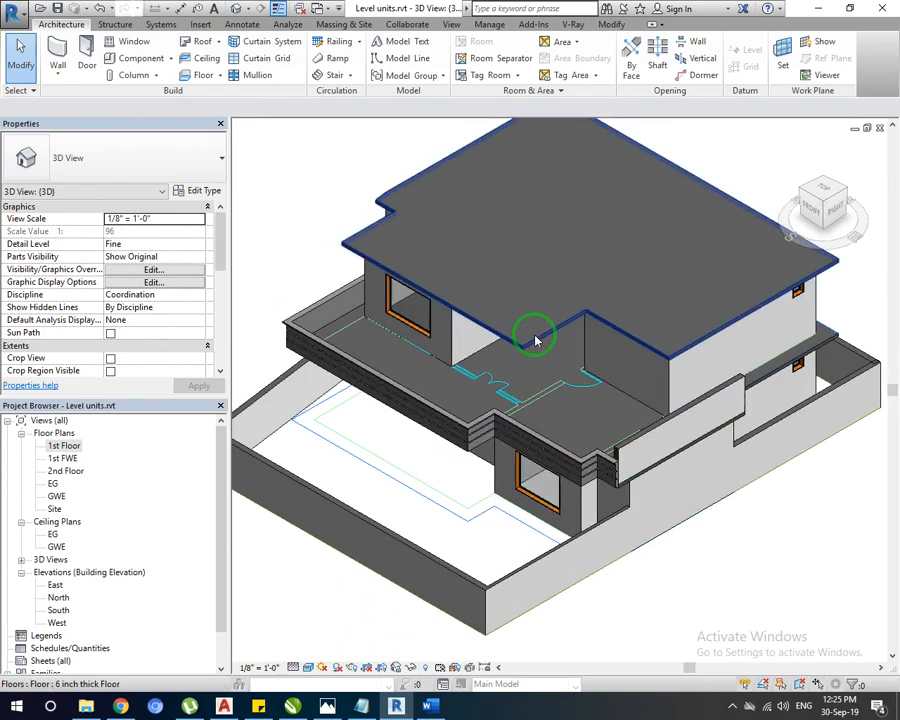
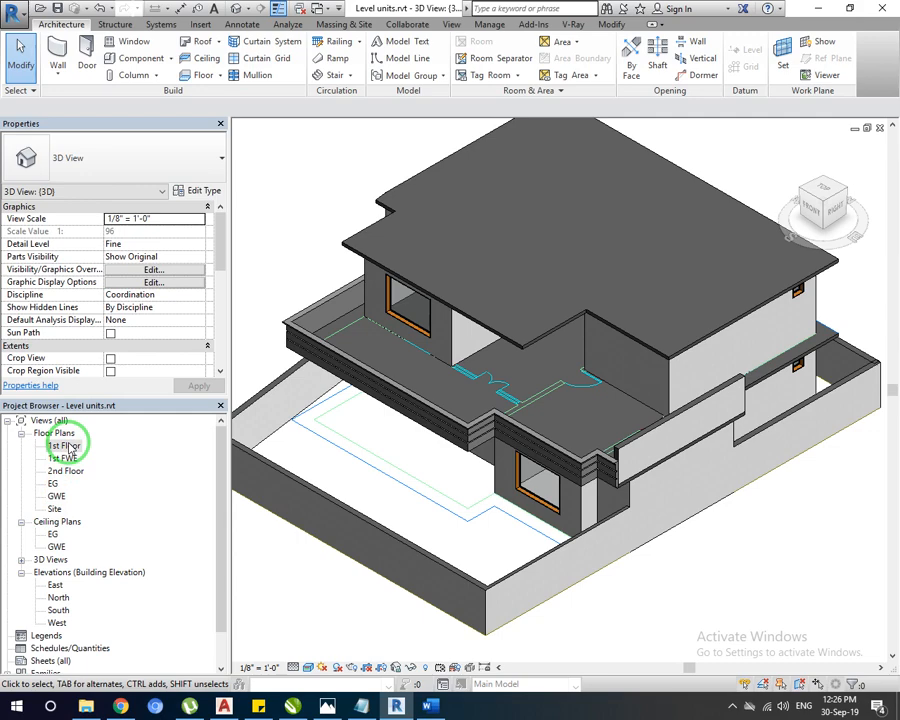
# On the 1st Floor plan, start a railing path offset 6" inside the cornice's outer edge, following its stepped front from BATH along VARANDAH.
pyautogui.doubleClick(68, 446)
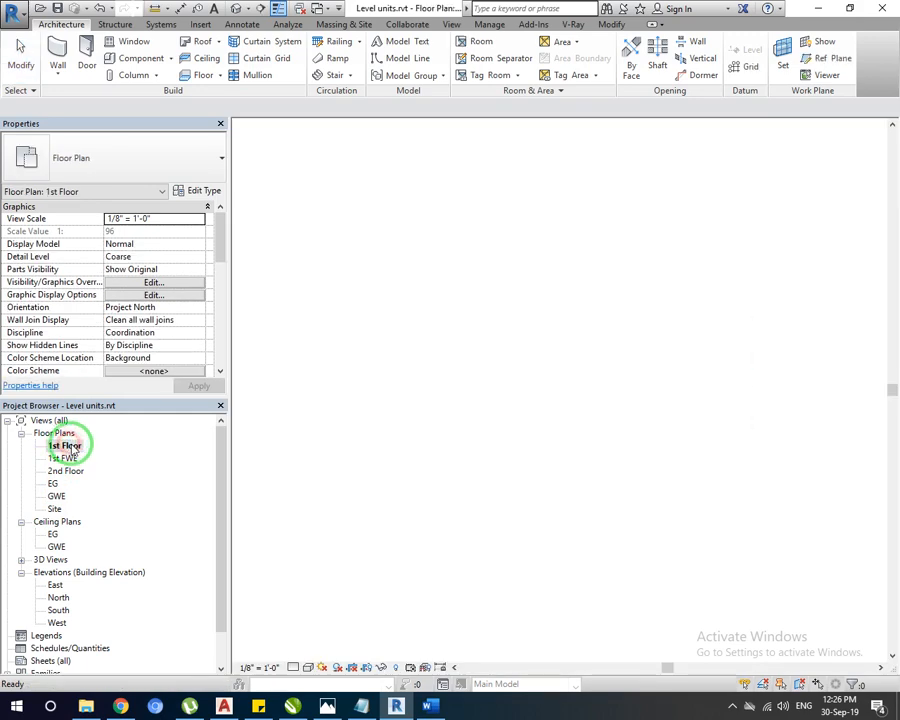
pyautogui.scroll(2, 617, 557)
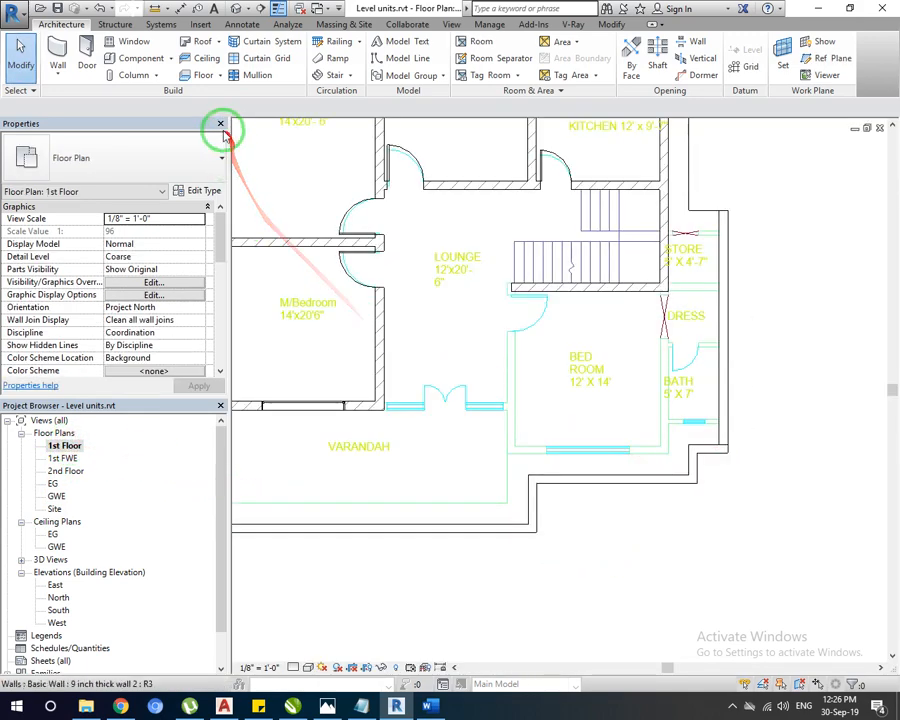
pyautogui.click(339, 44)
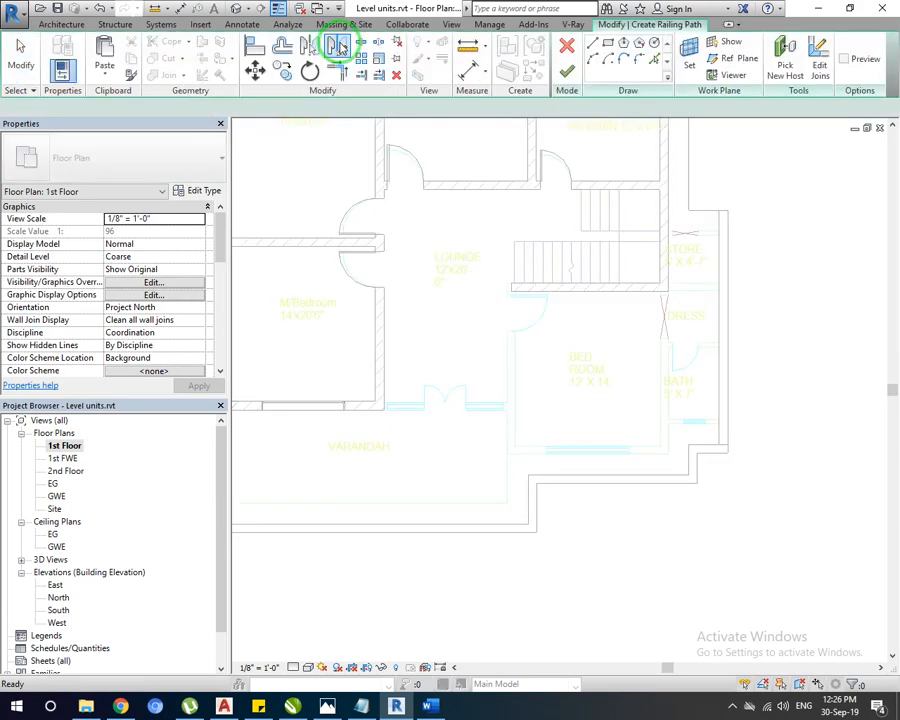
pyautogui.click(653, 57)
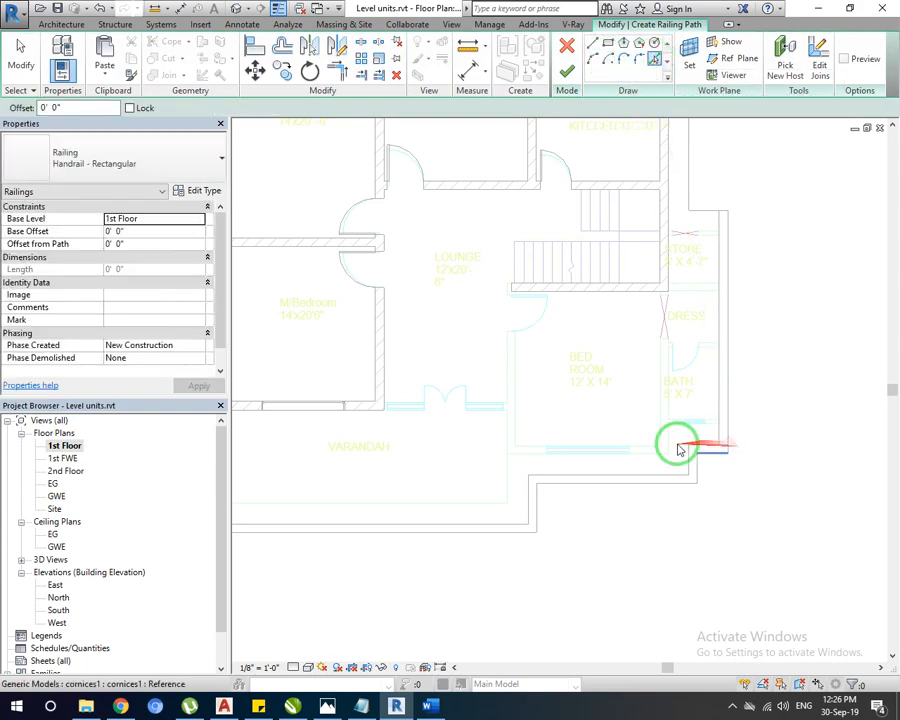
pyautogui.click(45, 107)
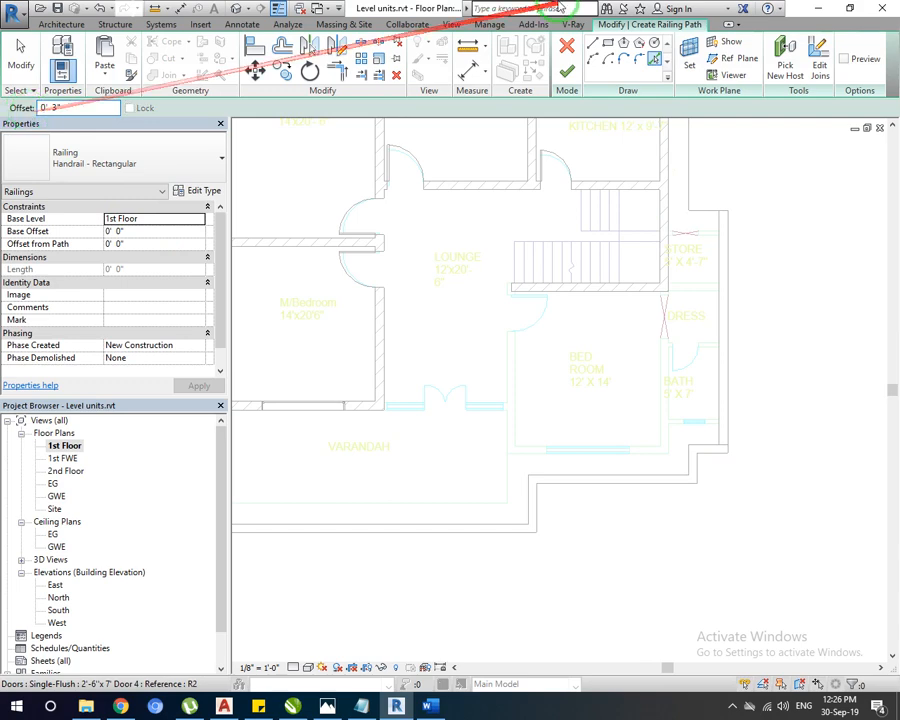
pyautogui.scroll(2, 709, 460)
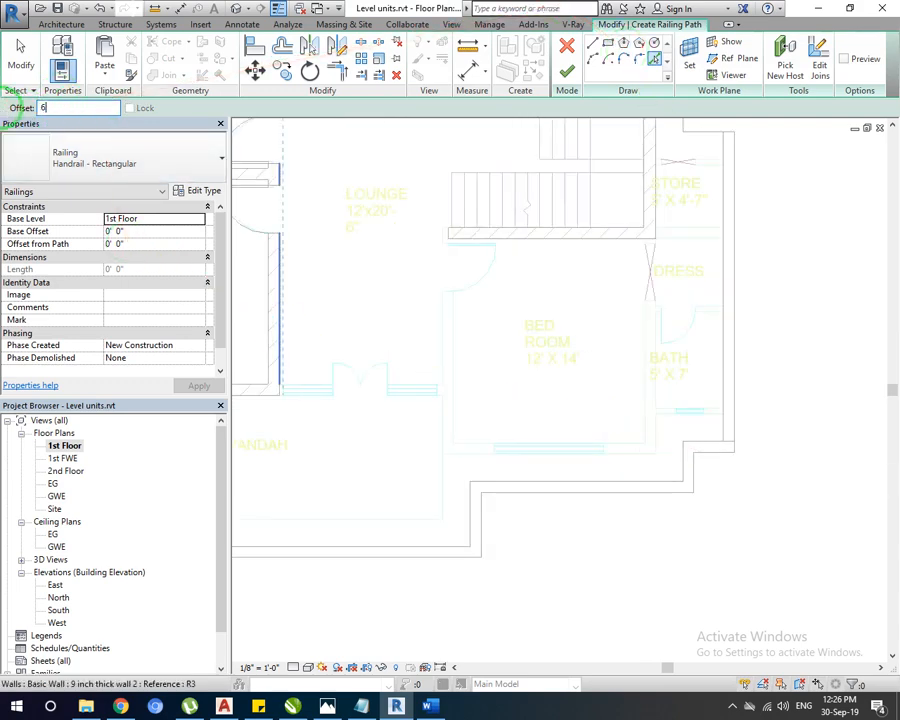
pyautogui.click(710, 460)
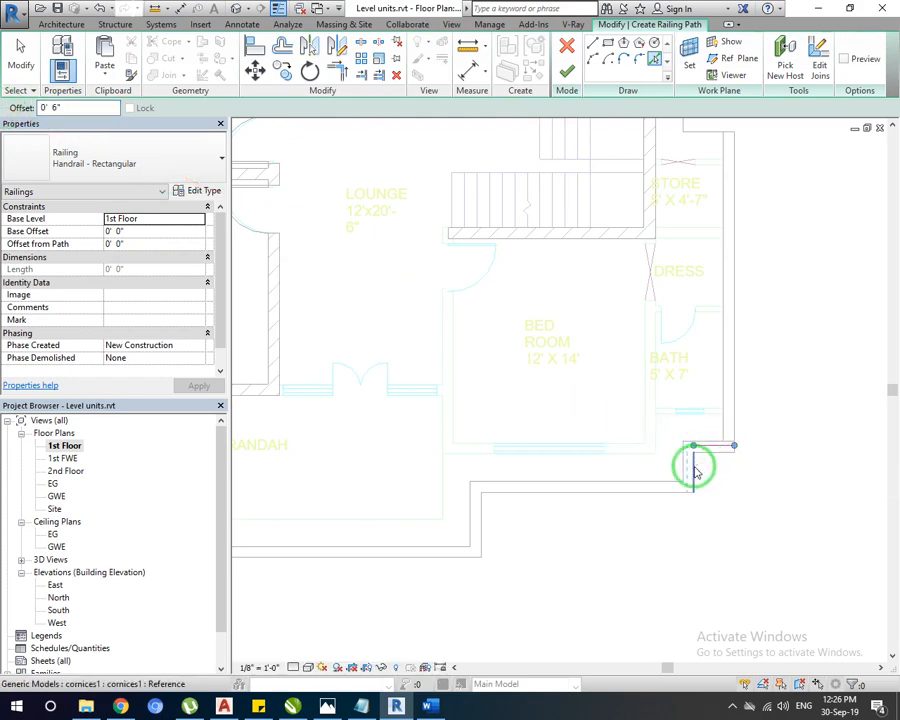
pyautogui.click(695, 472)
pyautogui.click(664, 493)
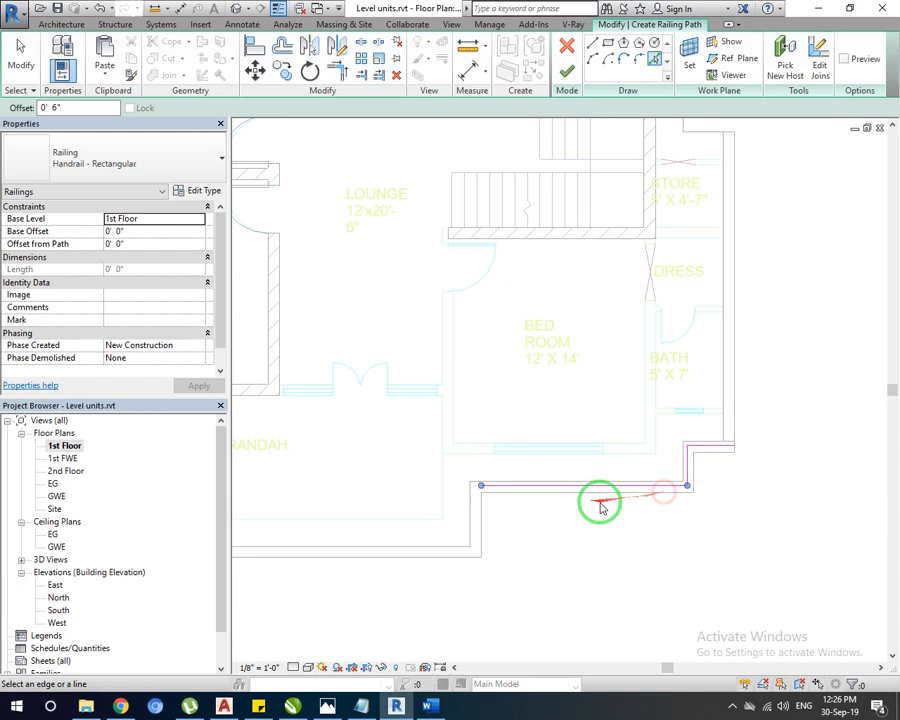
pyautogui.click(474, 512)
pyautogui.click(440, 560)
pyautogui.scroll(-3, 620, 495)
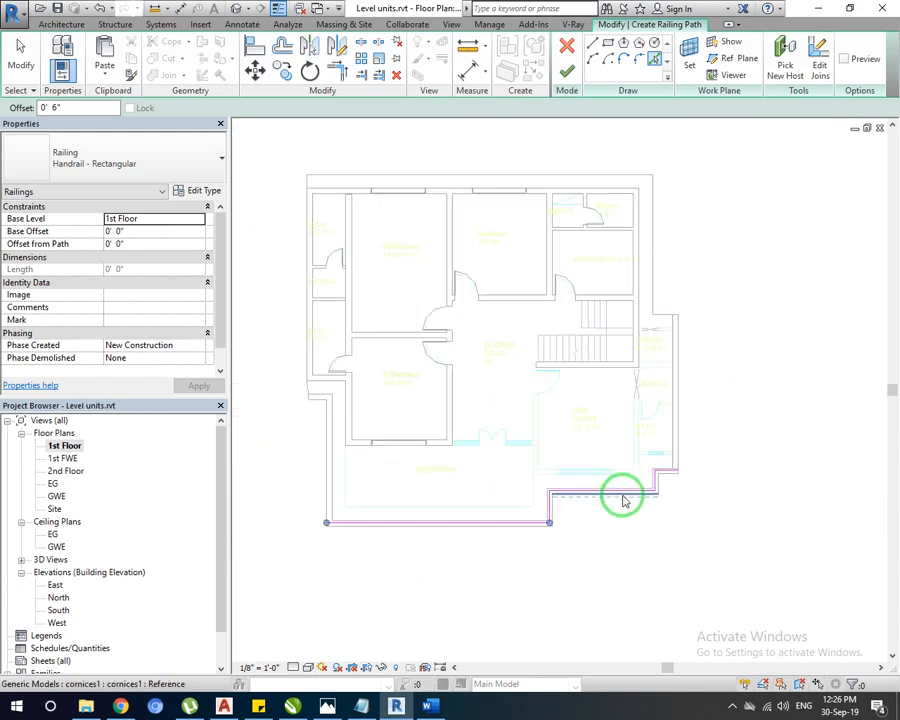
# Extend the railing path along the cornice's side beside VARANDAH and its short return near M/Bedroom, and finish the railing.
pyautogui.scroll(-2, 356, 506)
pyautogui.scroll(5, 360, 505)
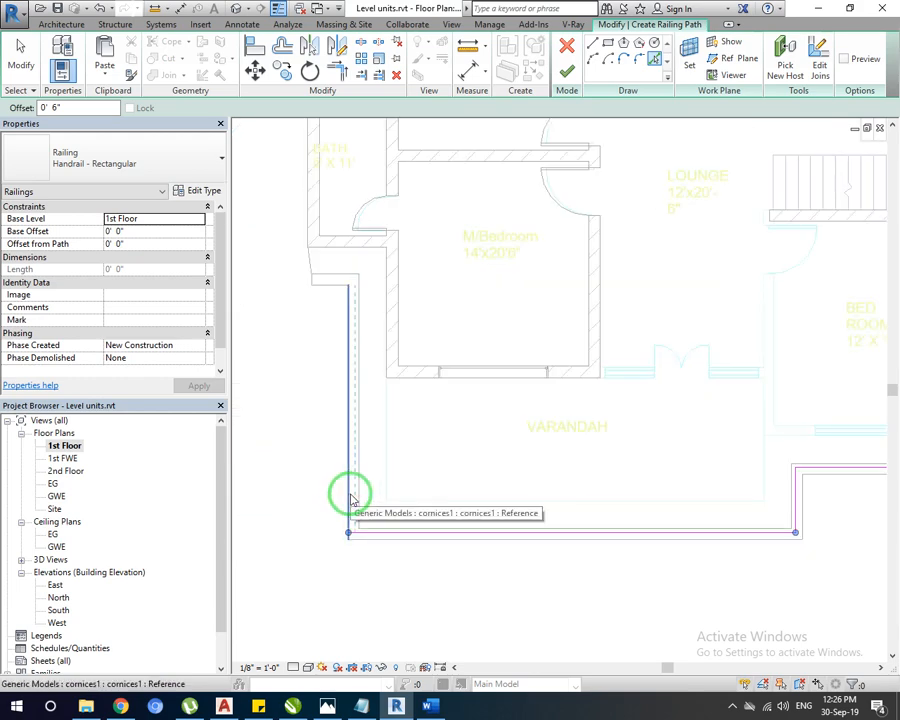
pyautogui.scroll(3, 350, 500)
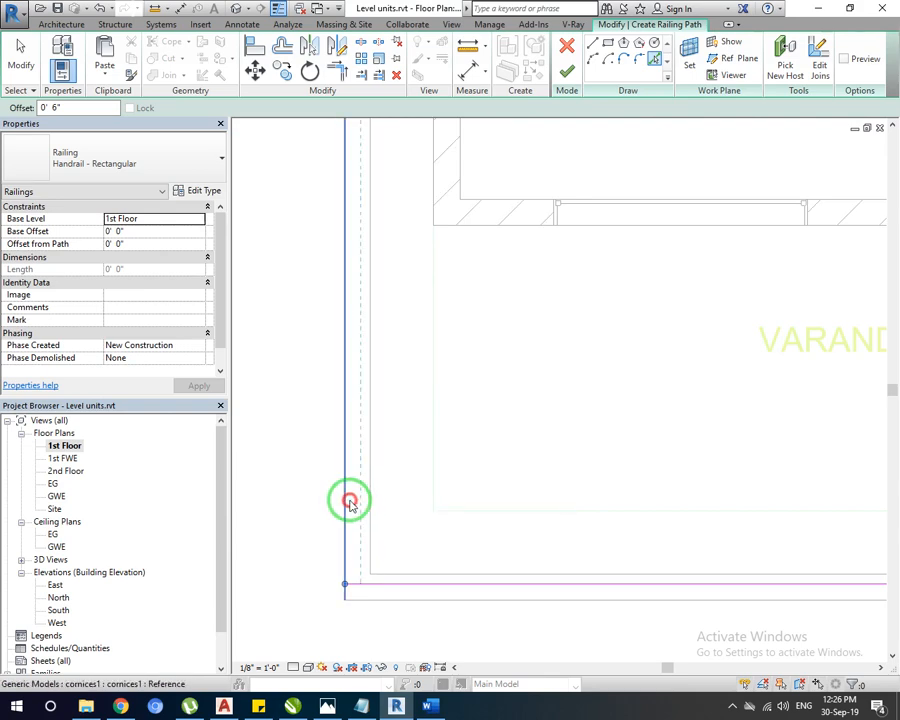
pyautogui.click(350, 503)
pyautogui.scroll(-3, 350, 500)
pyautogui.scroll(-2, 344, 280)
pyautogui.scroll(4, 332, 296)
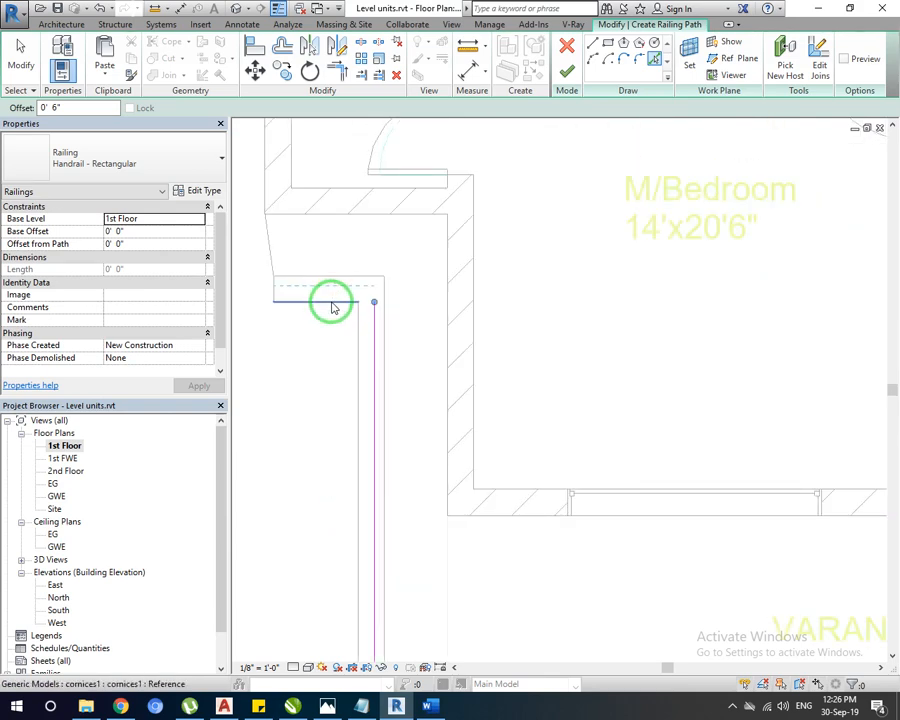
pyautogui.click(334, 307)
pyautogui.scroll(-1, 342, 310)
pyautogui.click(568, 72)
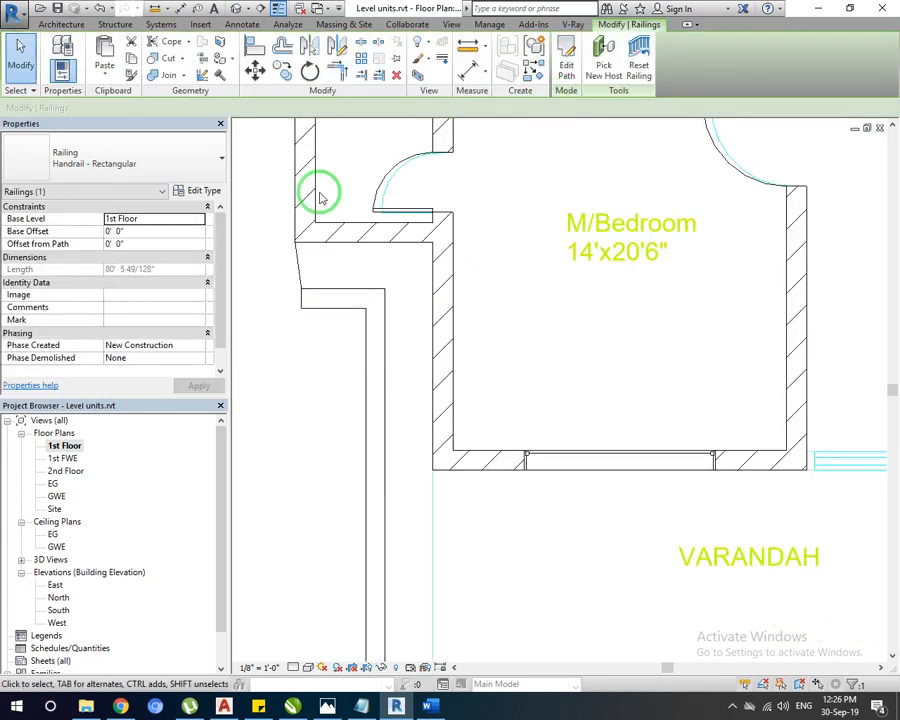
pyautogui.click(199, 192)
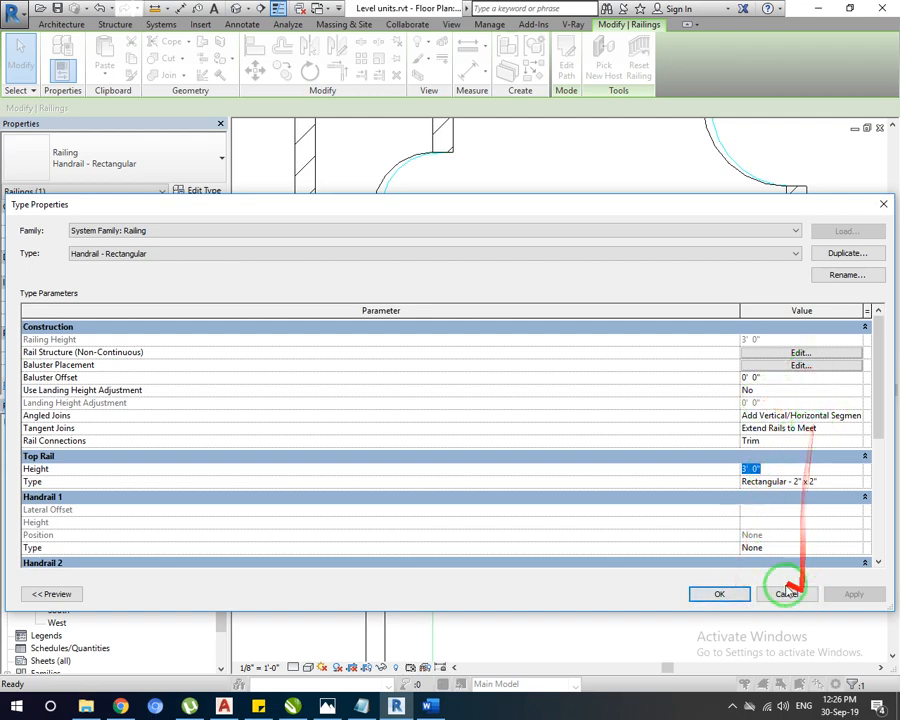
pyautogui.click(186, 256)
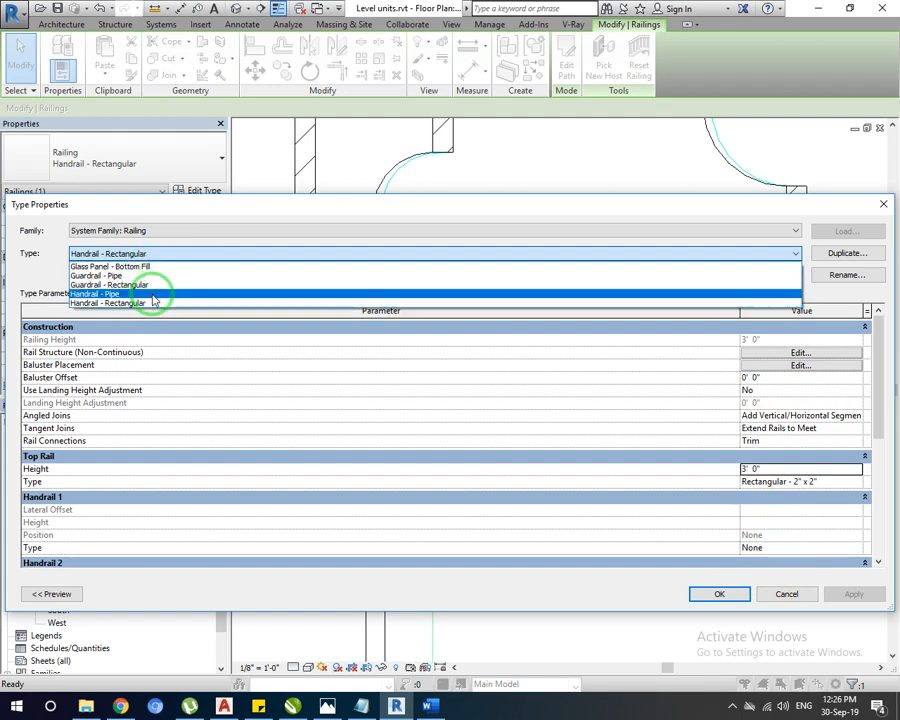
pyautogui.click(722, 596)
pyautogui.click(722, 596)
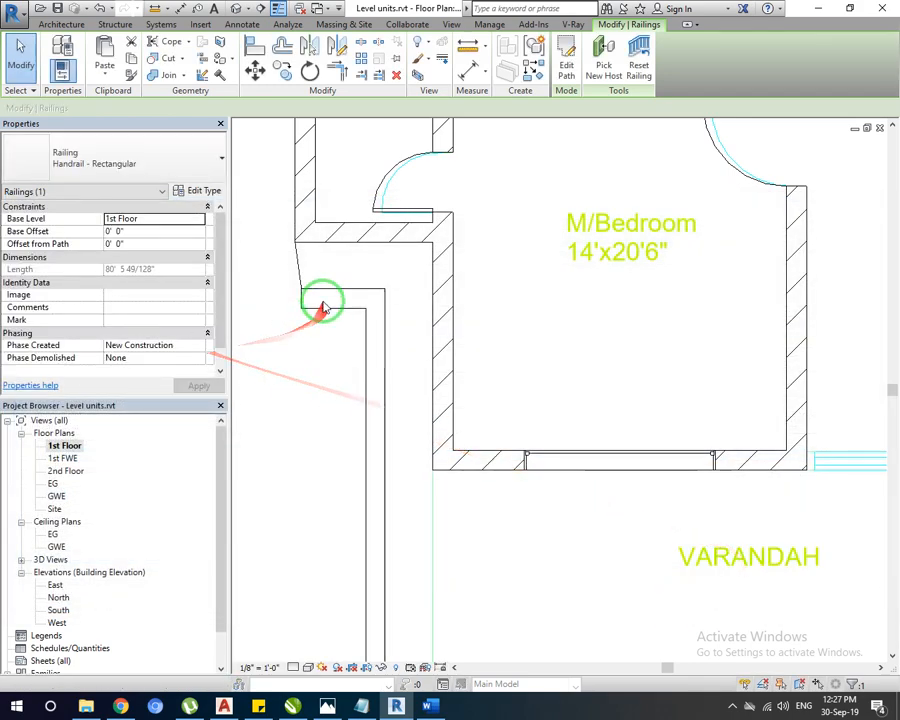
# Change the new railing's type to Glass Panel - Bottom Fill.
pyautogui.click(68, 165)
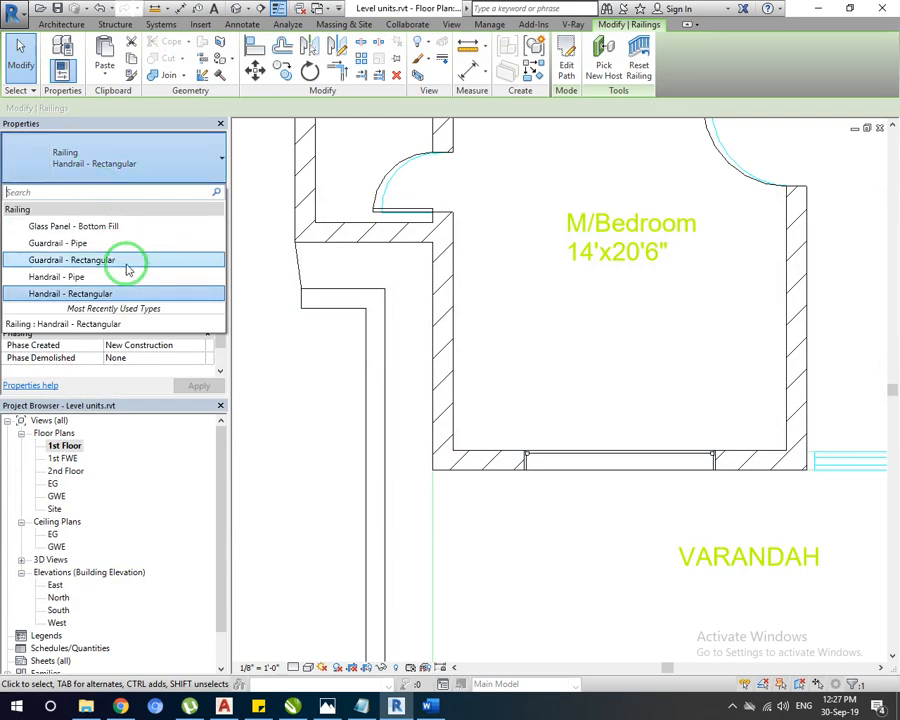
pyautogui.click(84, 228)
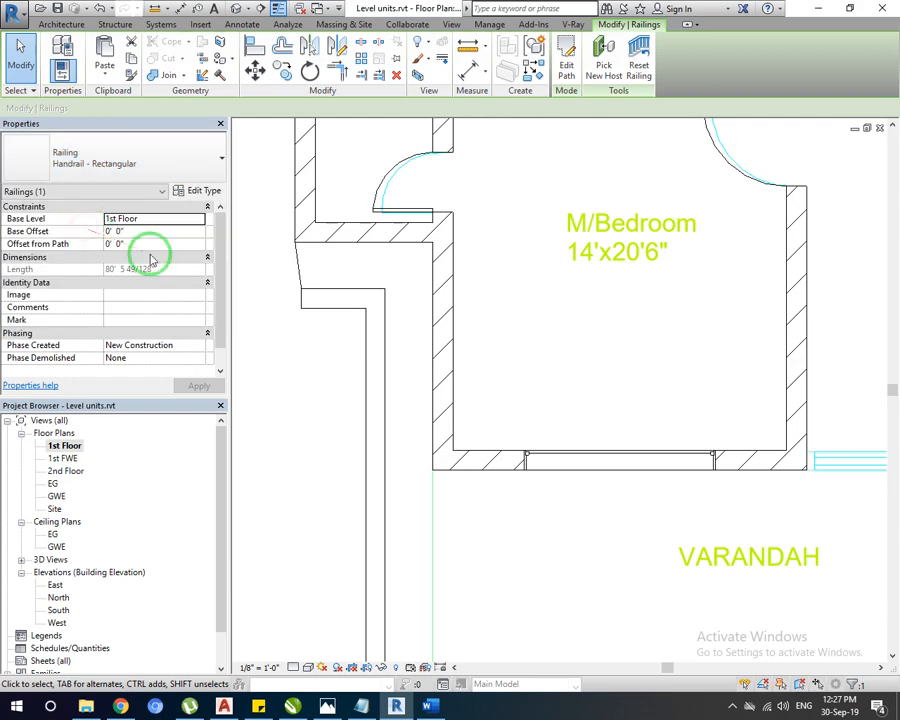
pyautogui.click(360, 393)
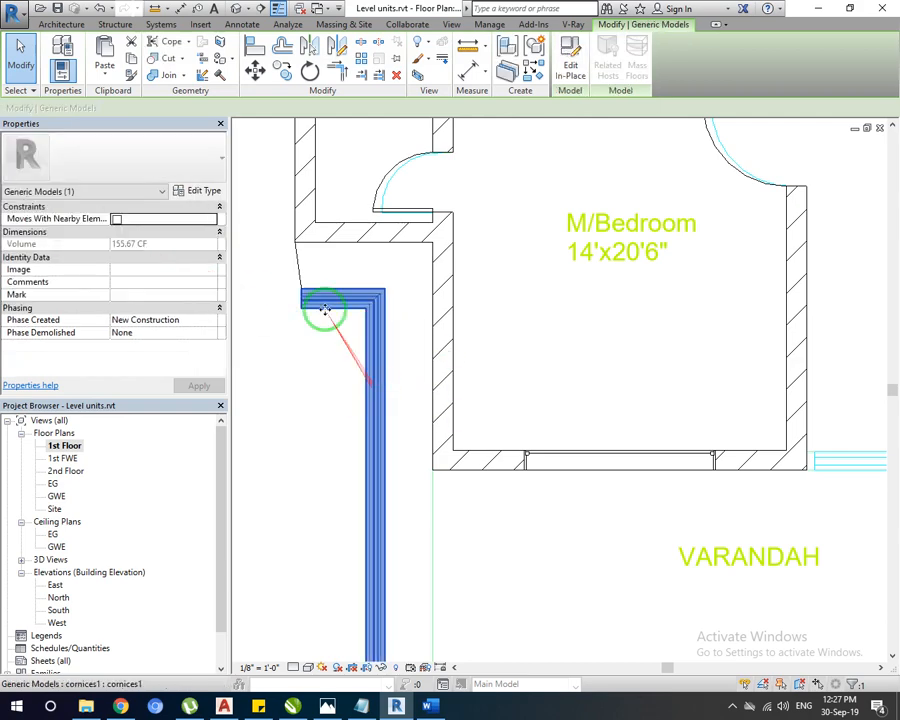
pyautogui.click(280, 393)
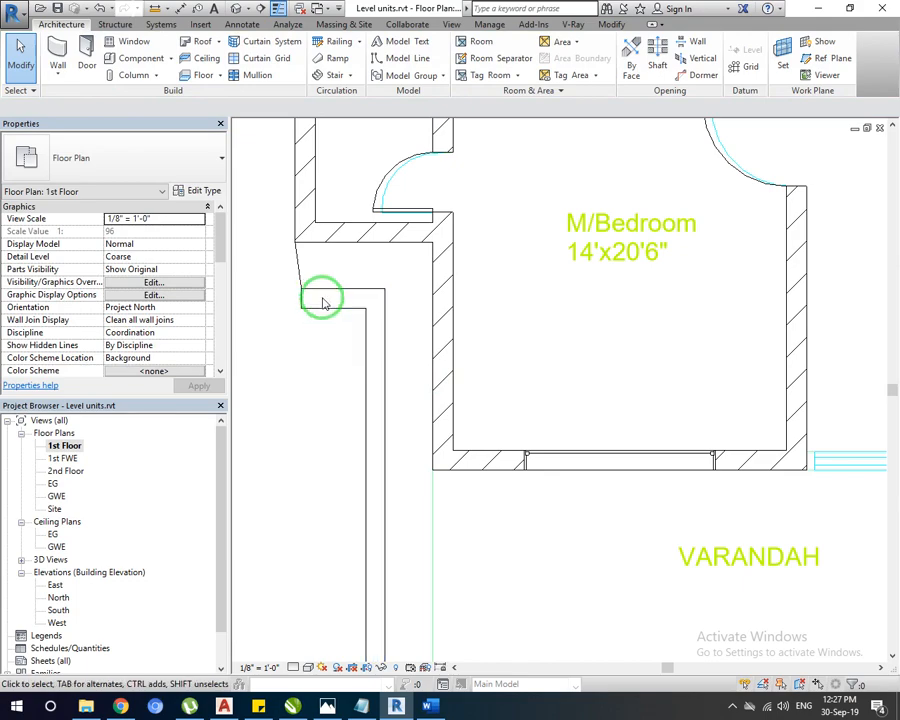
pyautogui.scroll(-1, 420, 275)
pyautogui.scroll(-2, 420, 275)
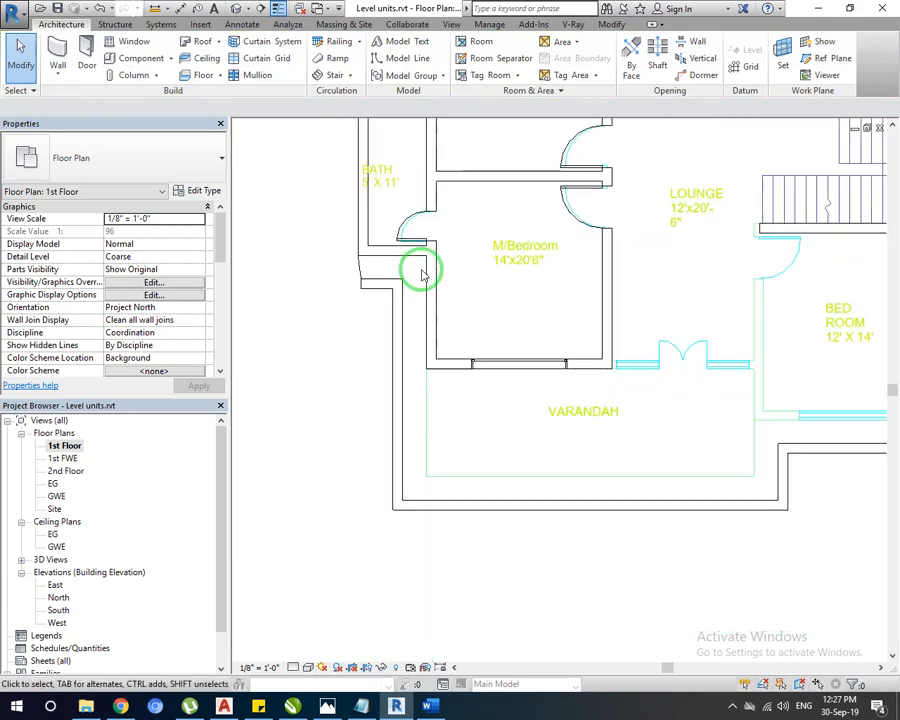
# In the 3D view, set the glass railing's base offset to 3' 8" above the 1st Floor level.
pyautogui.click(236, 8)
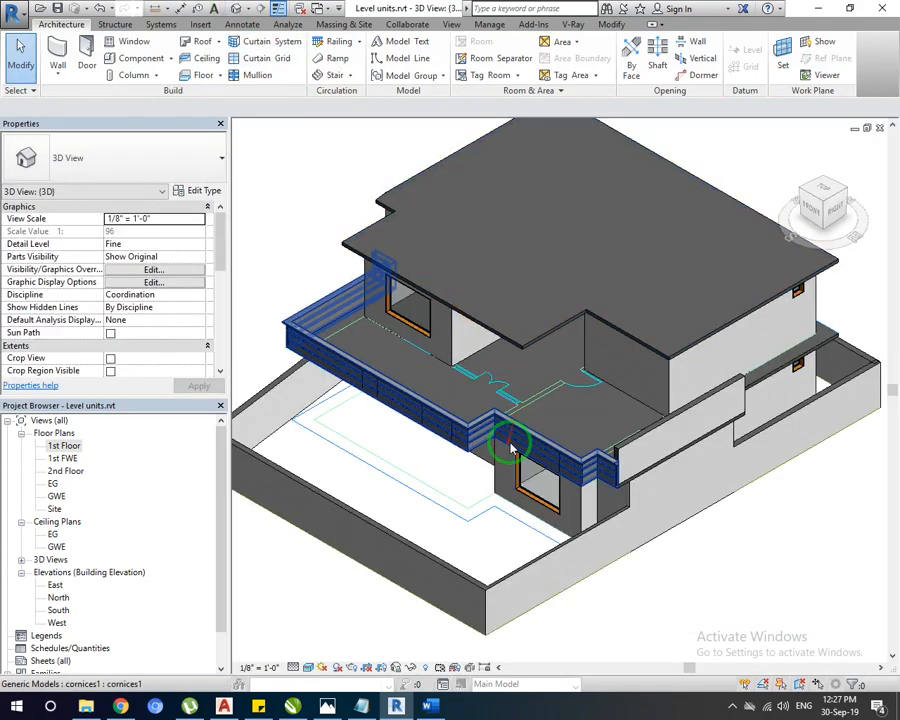
pyautogui.click(511, 448)
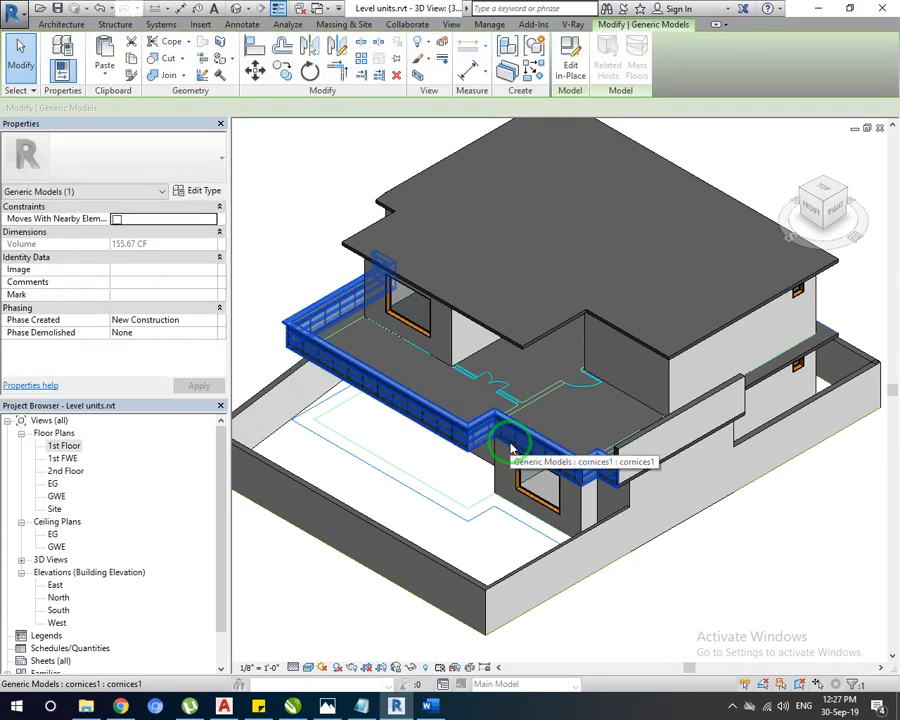
pyautogui.press('Escape')
pyautogui.click(600, 467)
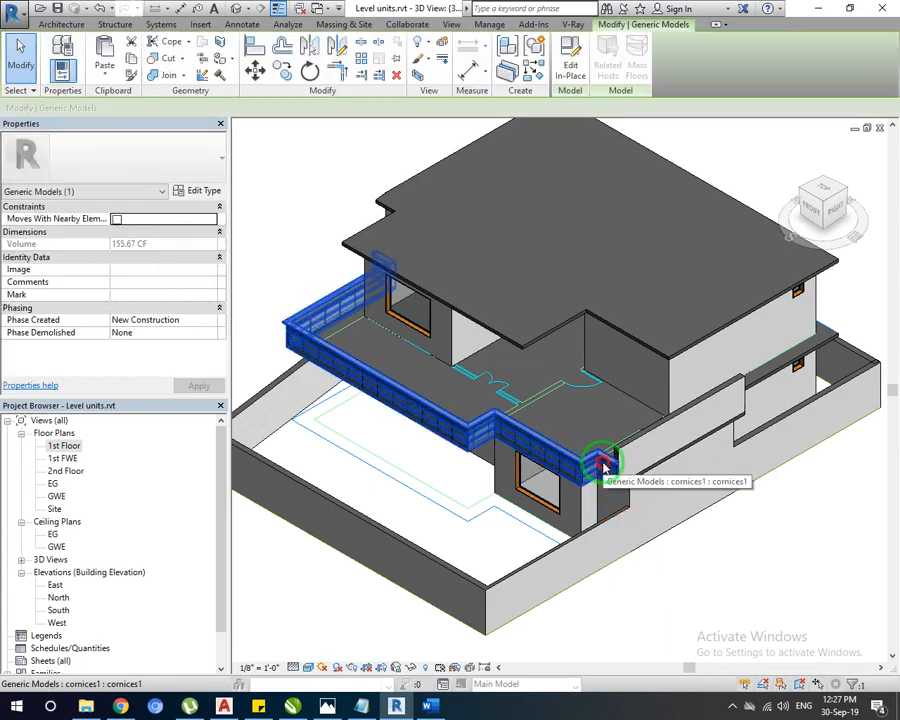
pyautogui.click(804, 588)
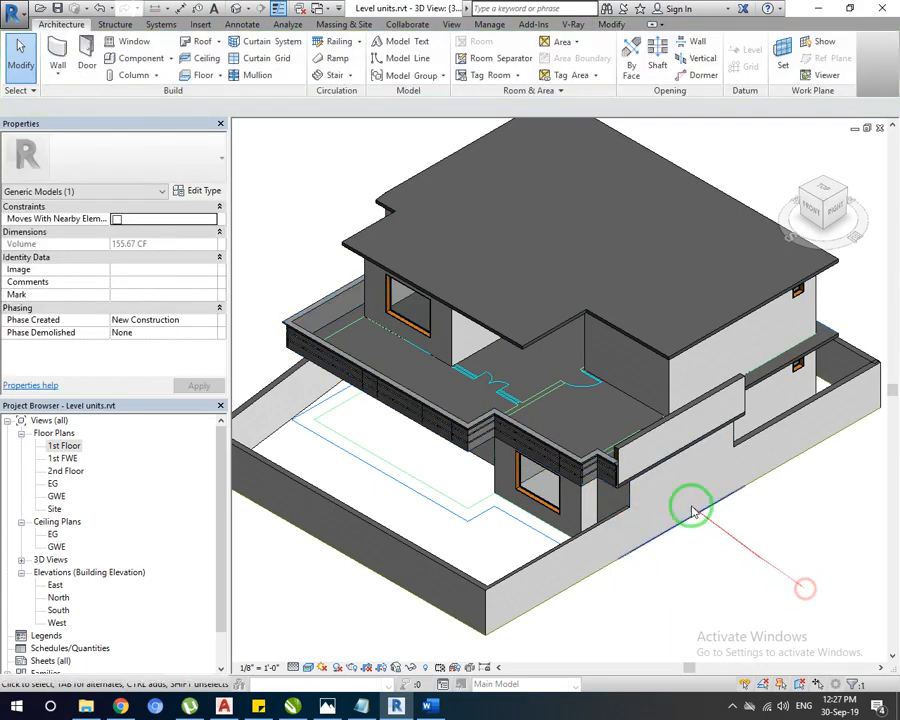
pyautogui.scroll(5, 622, 483)
pyautogui.scroll(3, 622, 483)
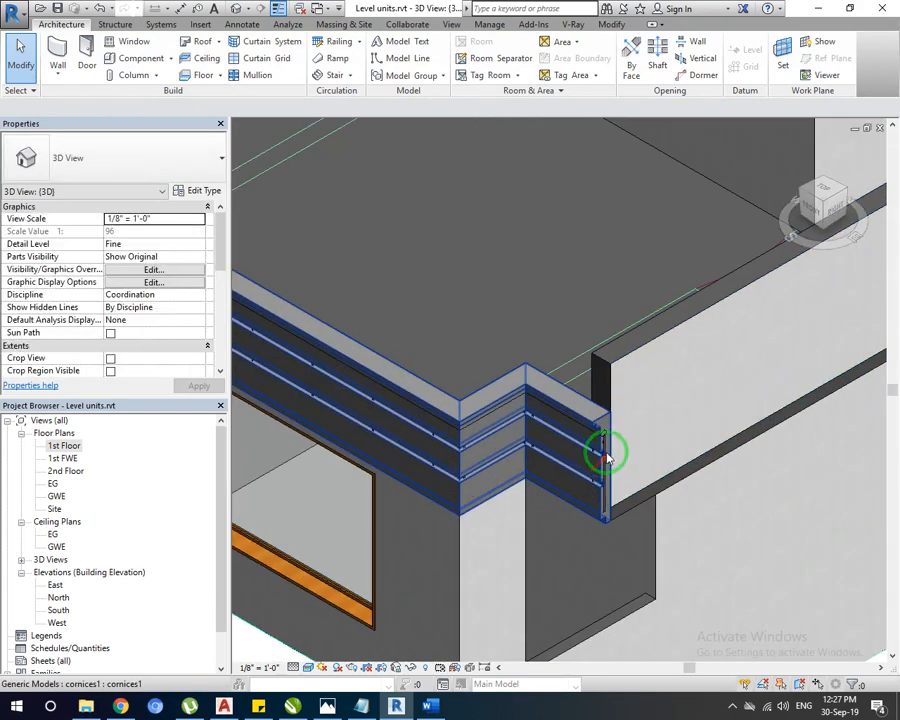
pyautogui.scroll(1, 605, 450)
pyautogui.click(605, 440)
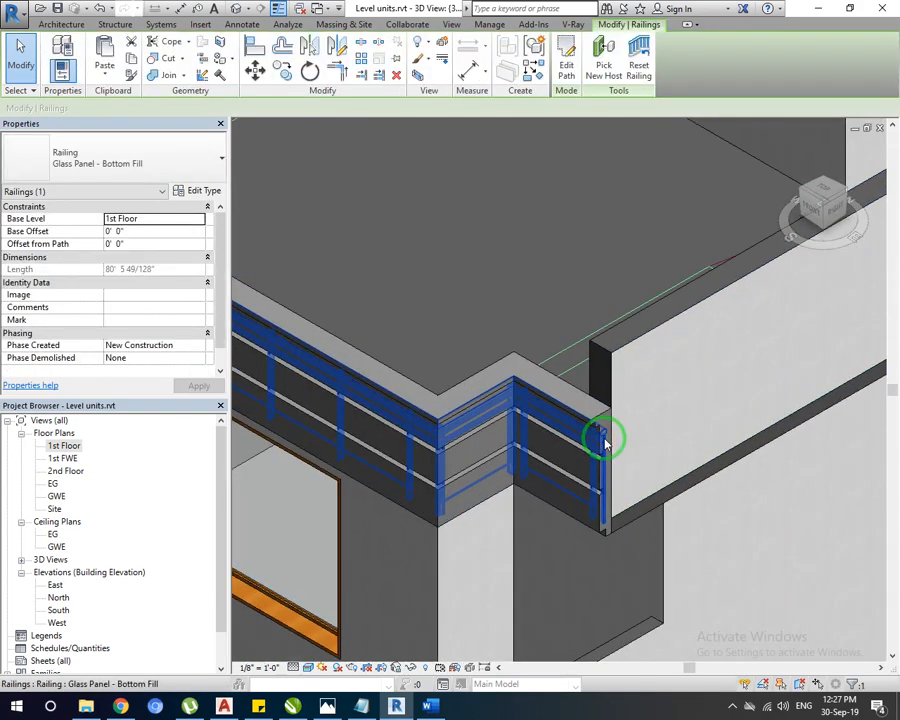
pyautogui.click(143, 231)
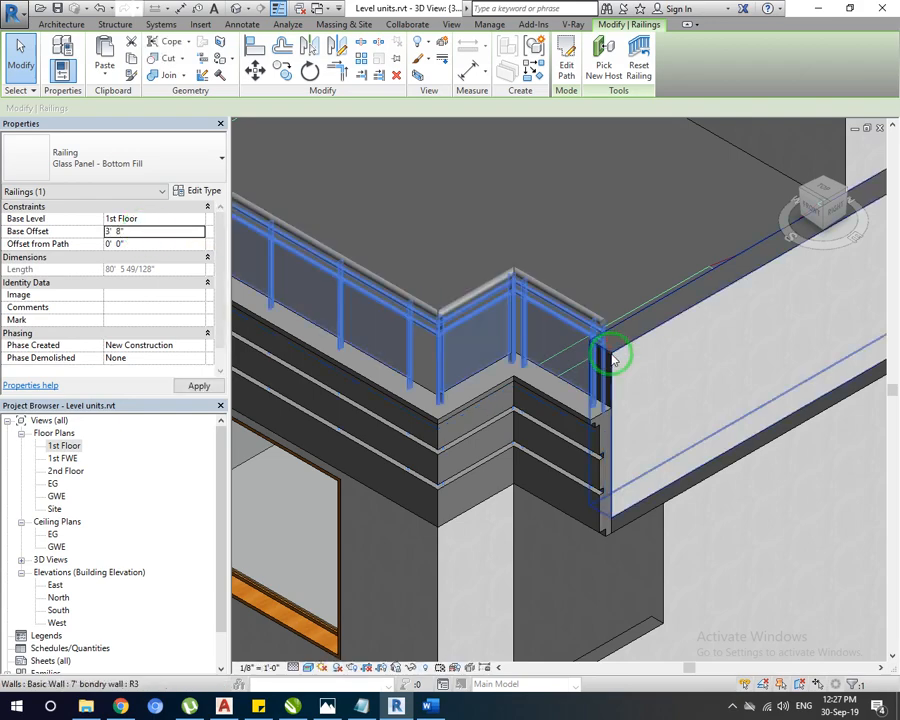
# Examine the raised glass railing along the cornice and its end at the side wall in 3D.
pyautogui.scroll(-5, 609, 356)
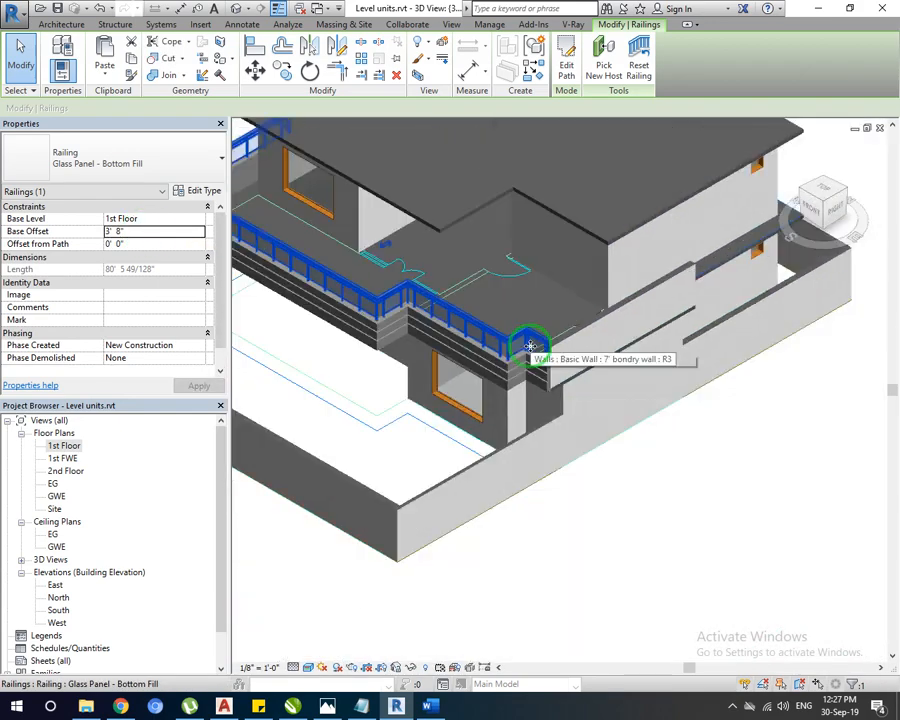
pyautogui.click(782, 537)
pyautogui.keyDown('shift'); pyautogui.moveTo(590, 483); pyautogui.dragTo(645, 485, button='middle'); pyautogui.keyUp('shift')
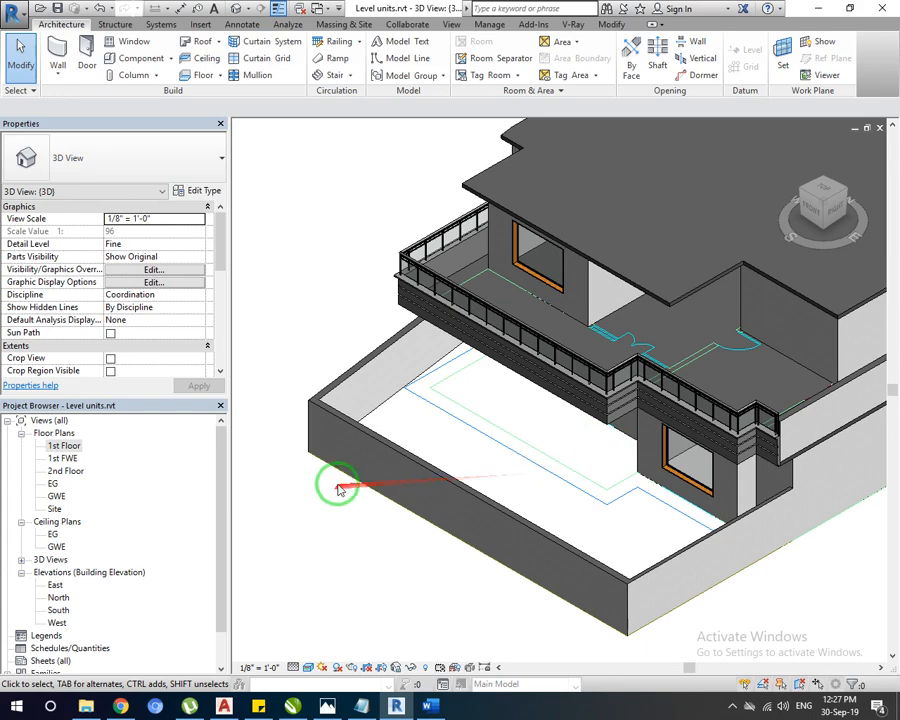
pyautogui.moveTo(573, 368); pyautogui.dragTo(474, 440, button='middle')
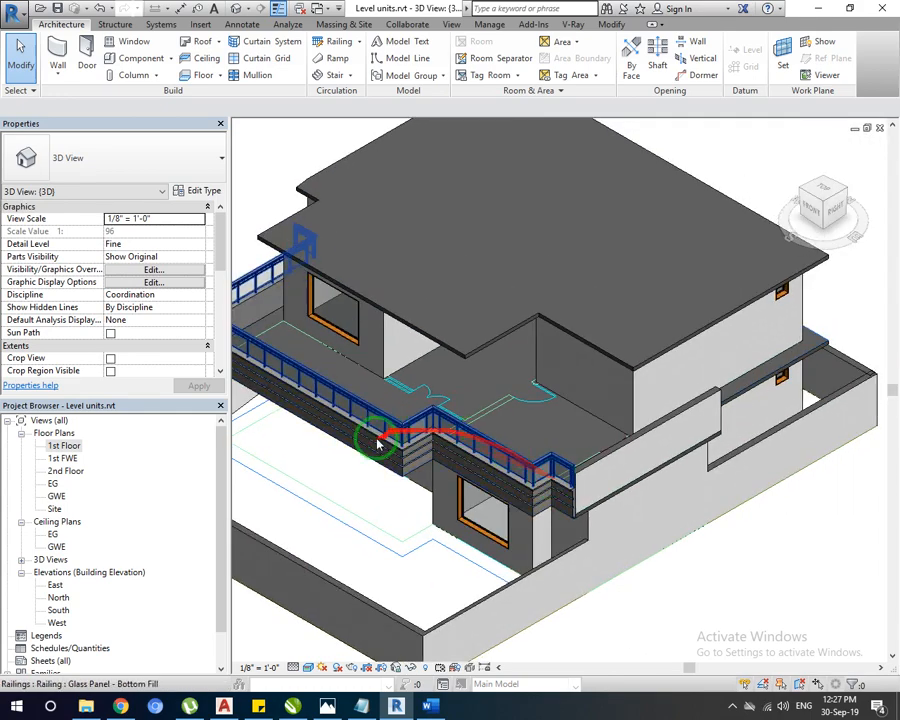